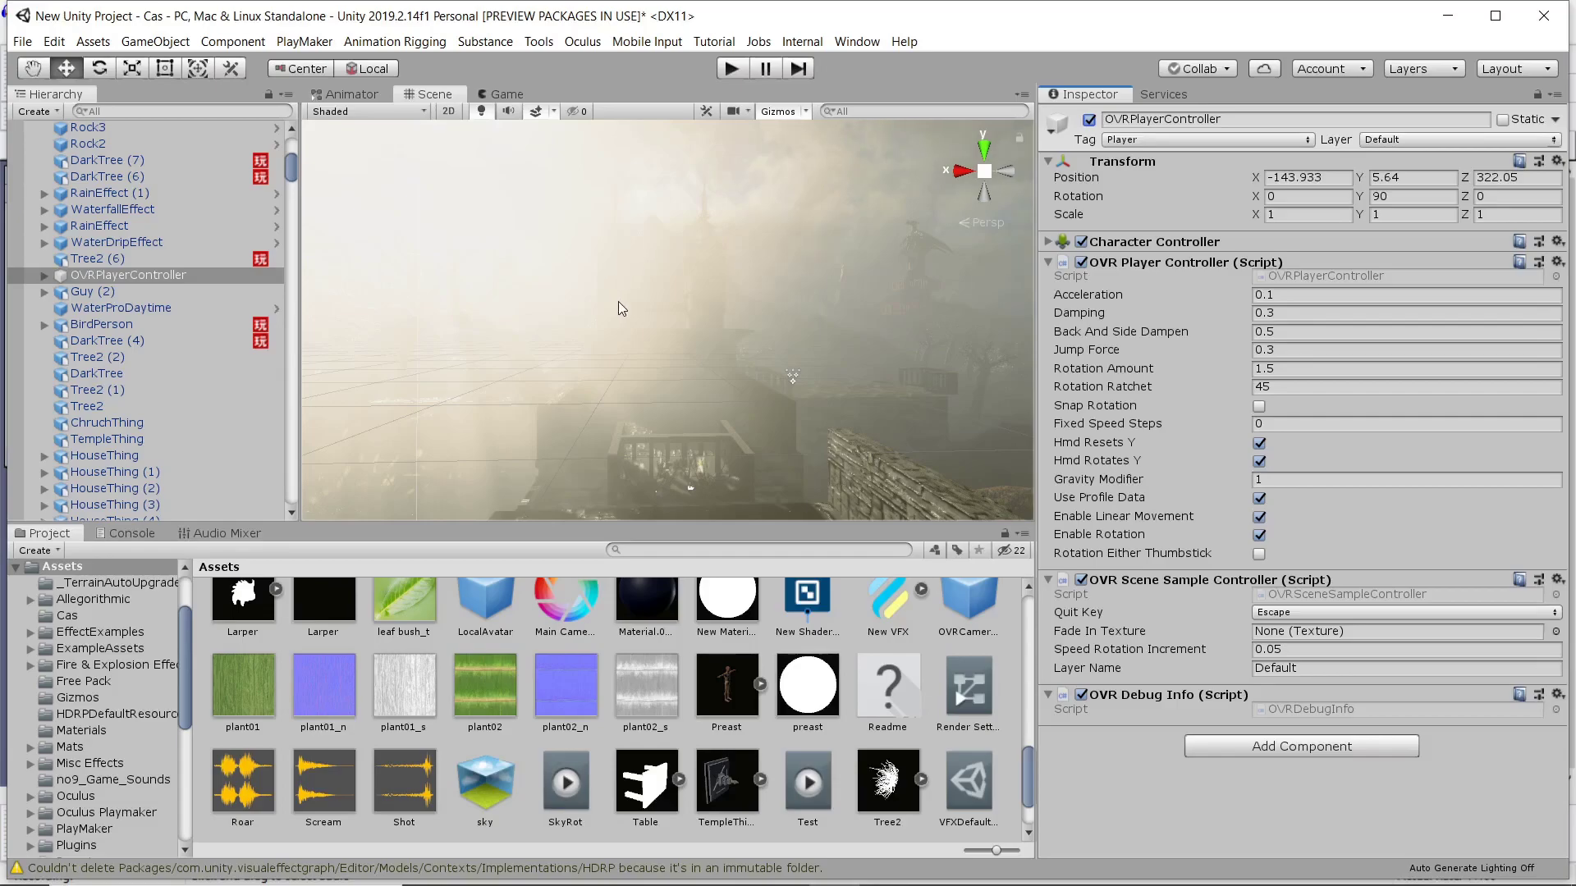
# - Survey the castle, mountains and dead trees of the foggy landscape in the Scene view
pyautogui.scroll(5, 618, 302)
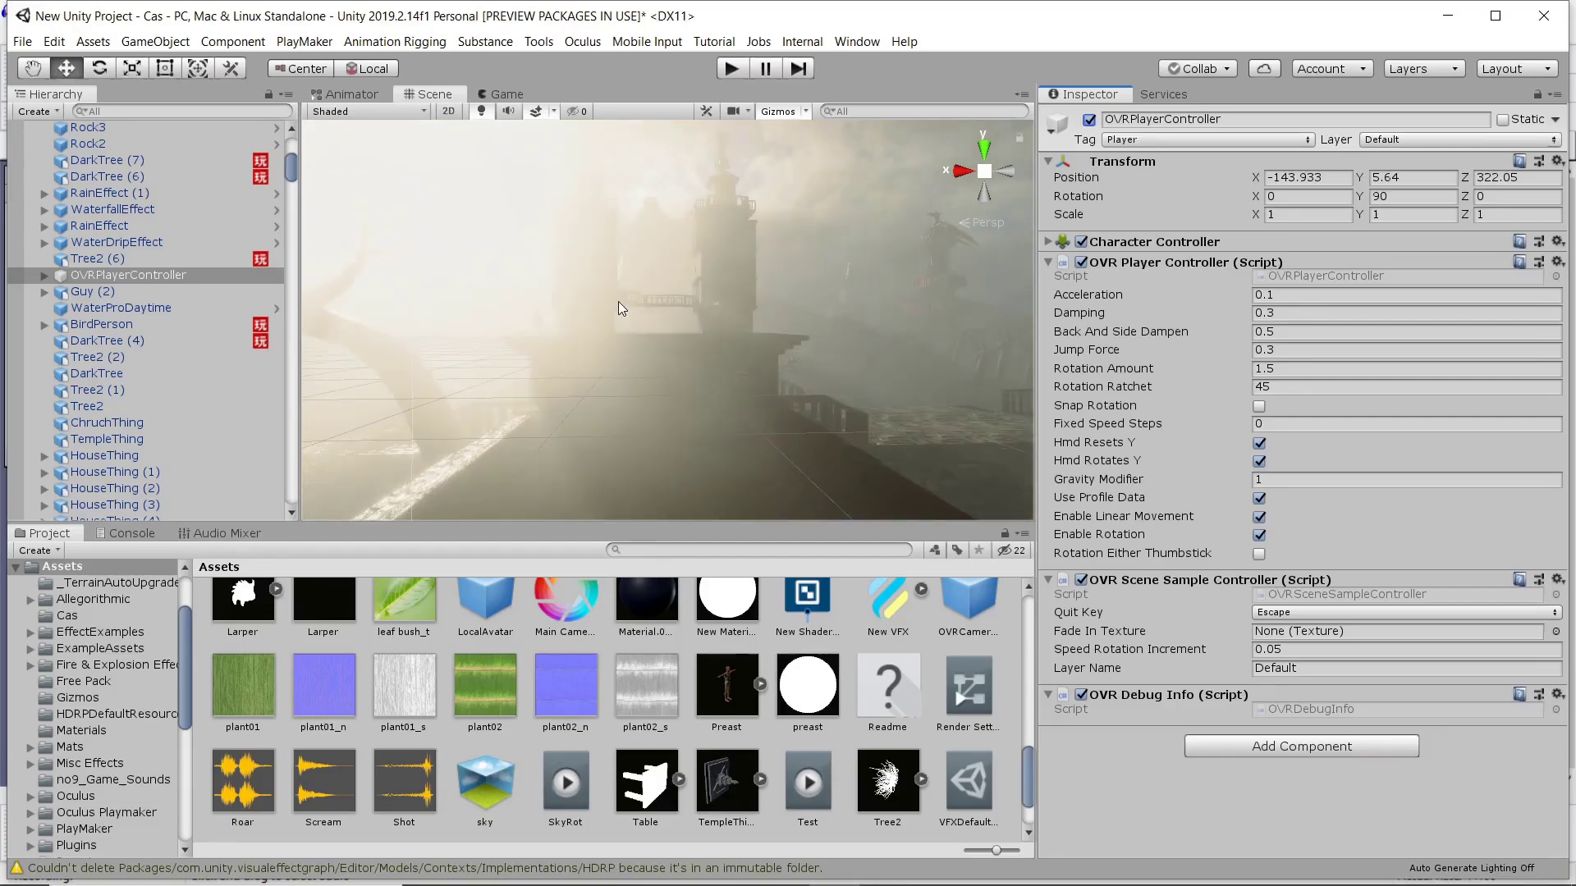
pyautogui.moveTo(753, 230); pyautogui.dragTo(609, 319, button='middle')
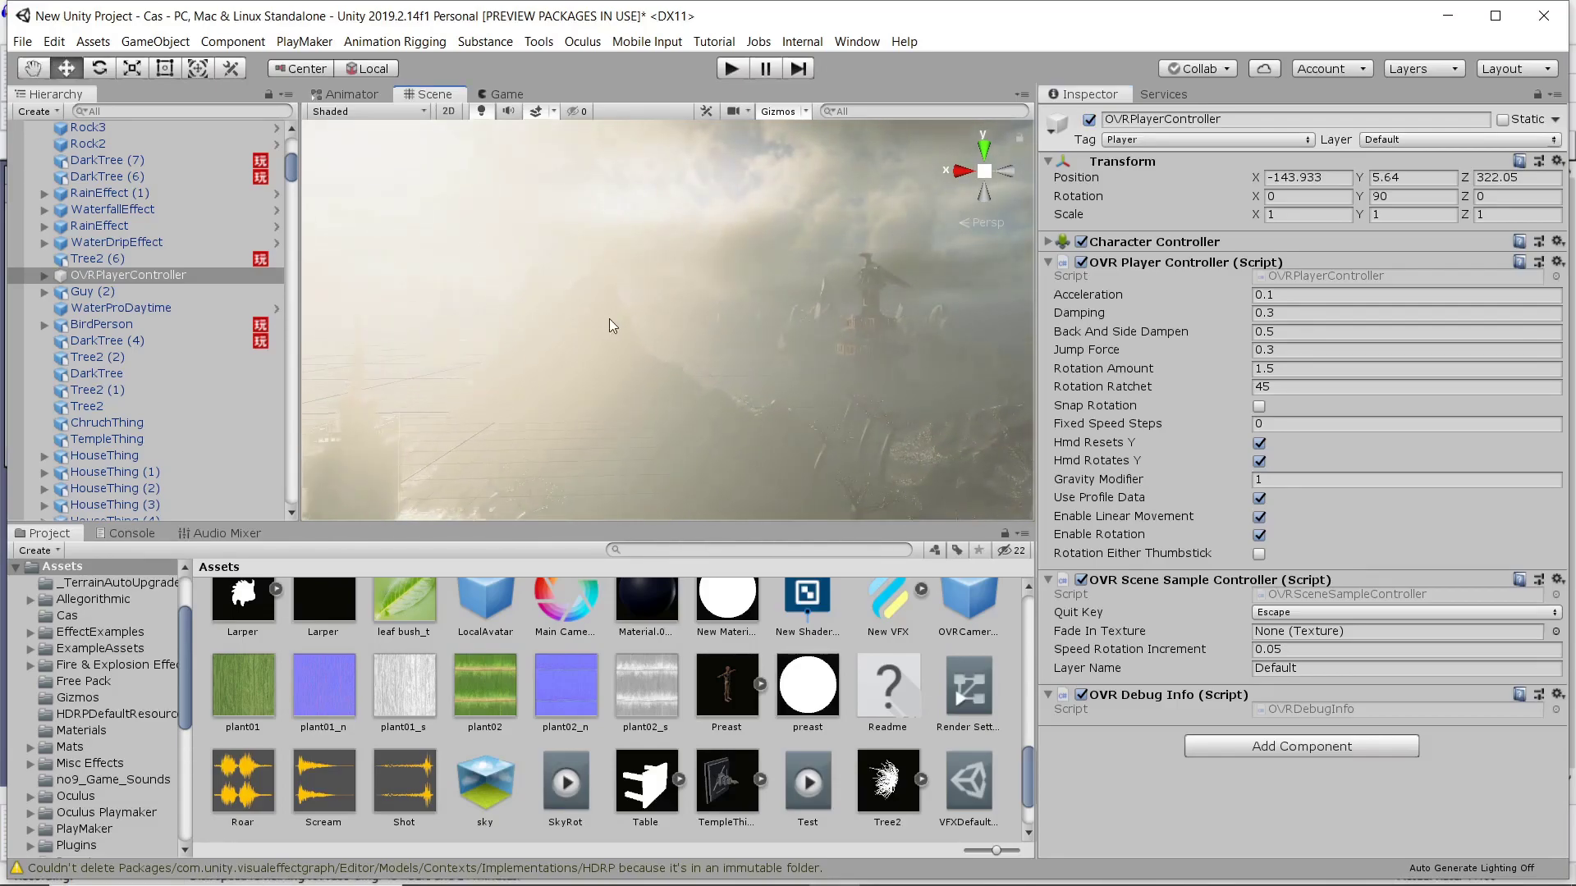
pyautogui.moveTo(784, 255); pyautogui.dragTo(845, 233, button='middle')
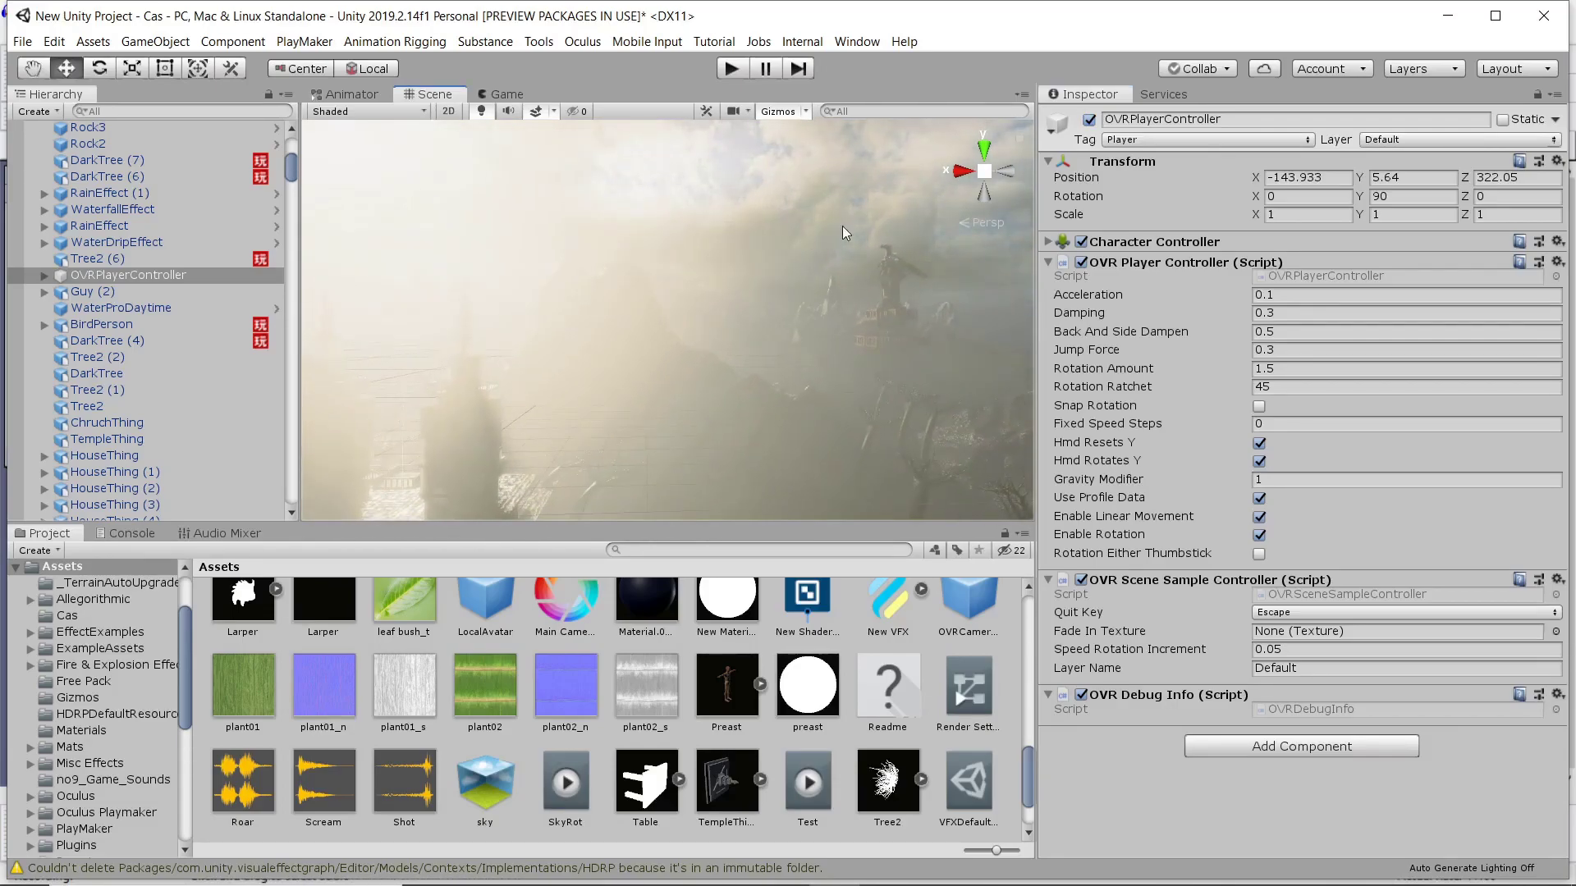
pyautogui.moveTo(844, 233); pyautogui.dragTo(677, 313, button='right')
pyautogui.moveTo(782, 294); pyautogui.dragTo(849, 465, button='middle')
pyautogui.scroll(5, 667, 383)
pyautogui.moveTo(685, 279); pyautogui.dragTo(808, 371, button='middle')
pyautogui.scroll(-4, 713, 321)
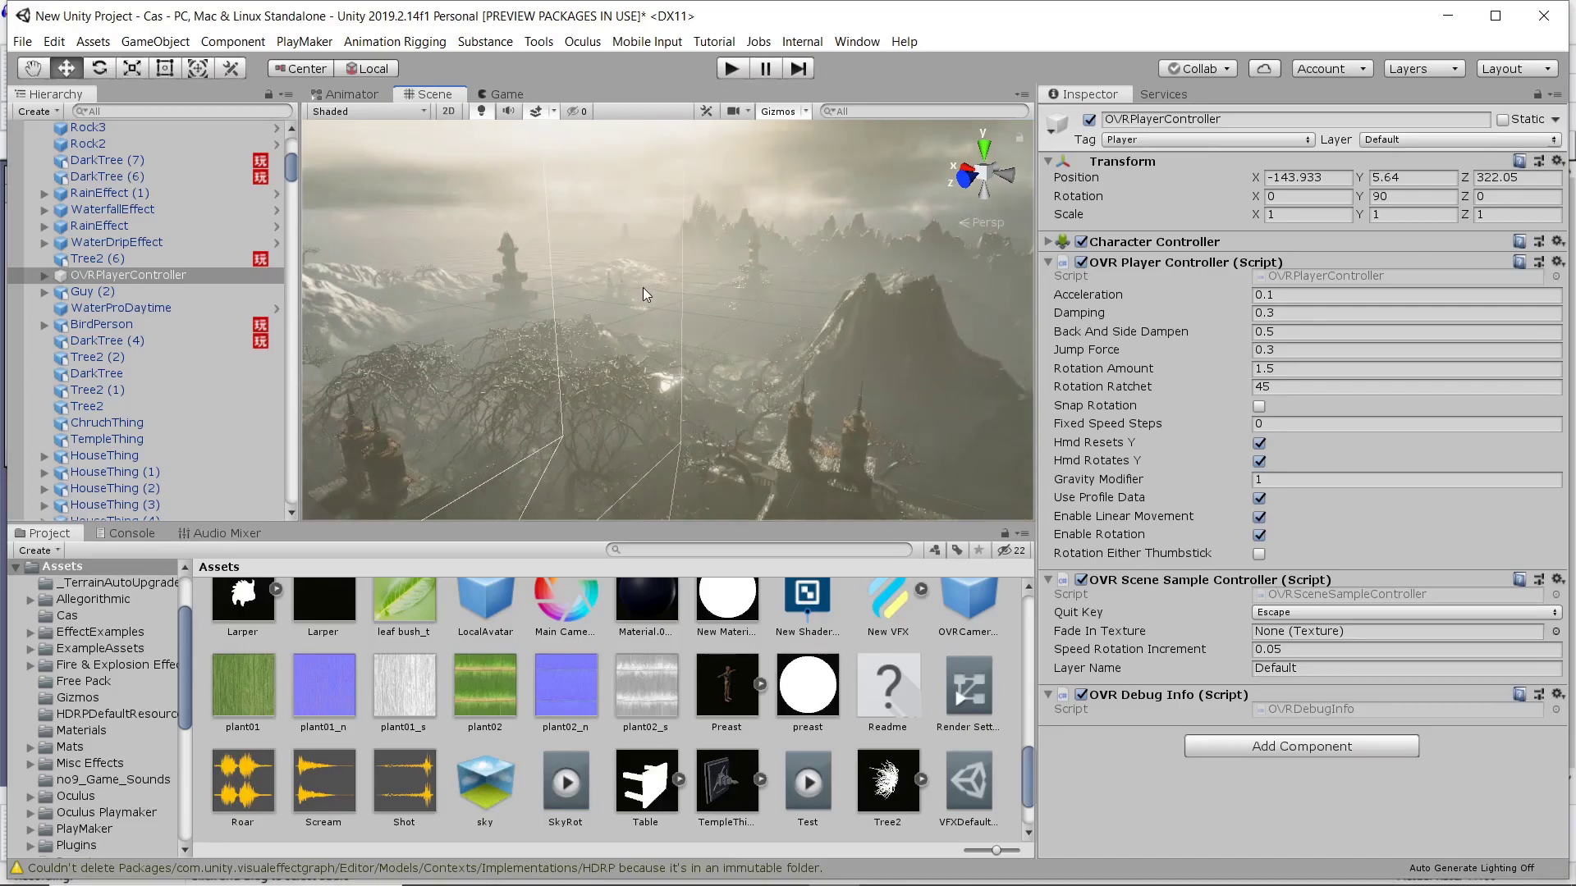
pyautogui.scroll(3, 619, 281)
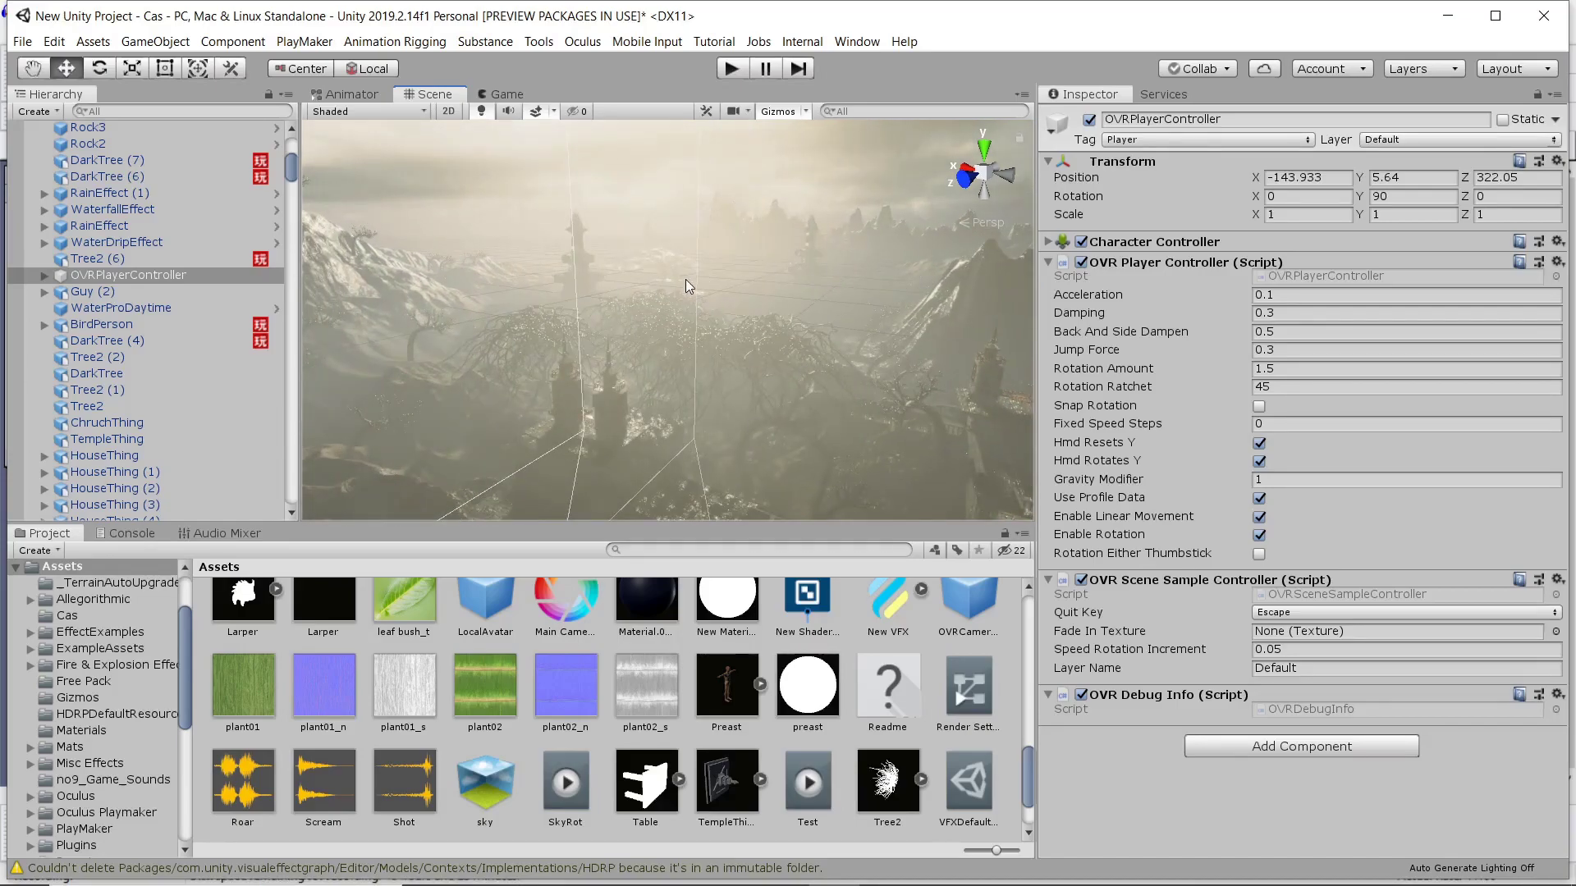
pyautogui.moveTo(632, 320); pyautogui.dragTo(713, 311, button='right')
pyautogui.scroll(-4, 642, 307)
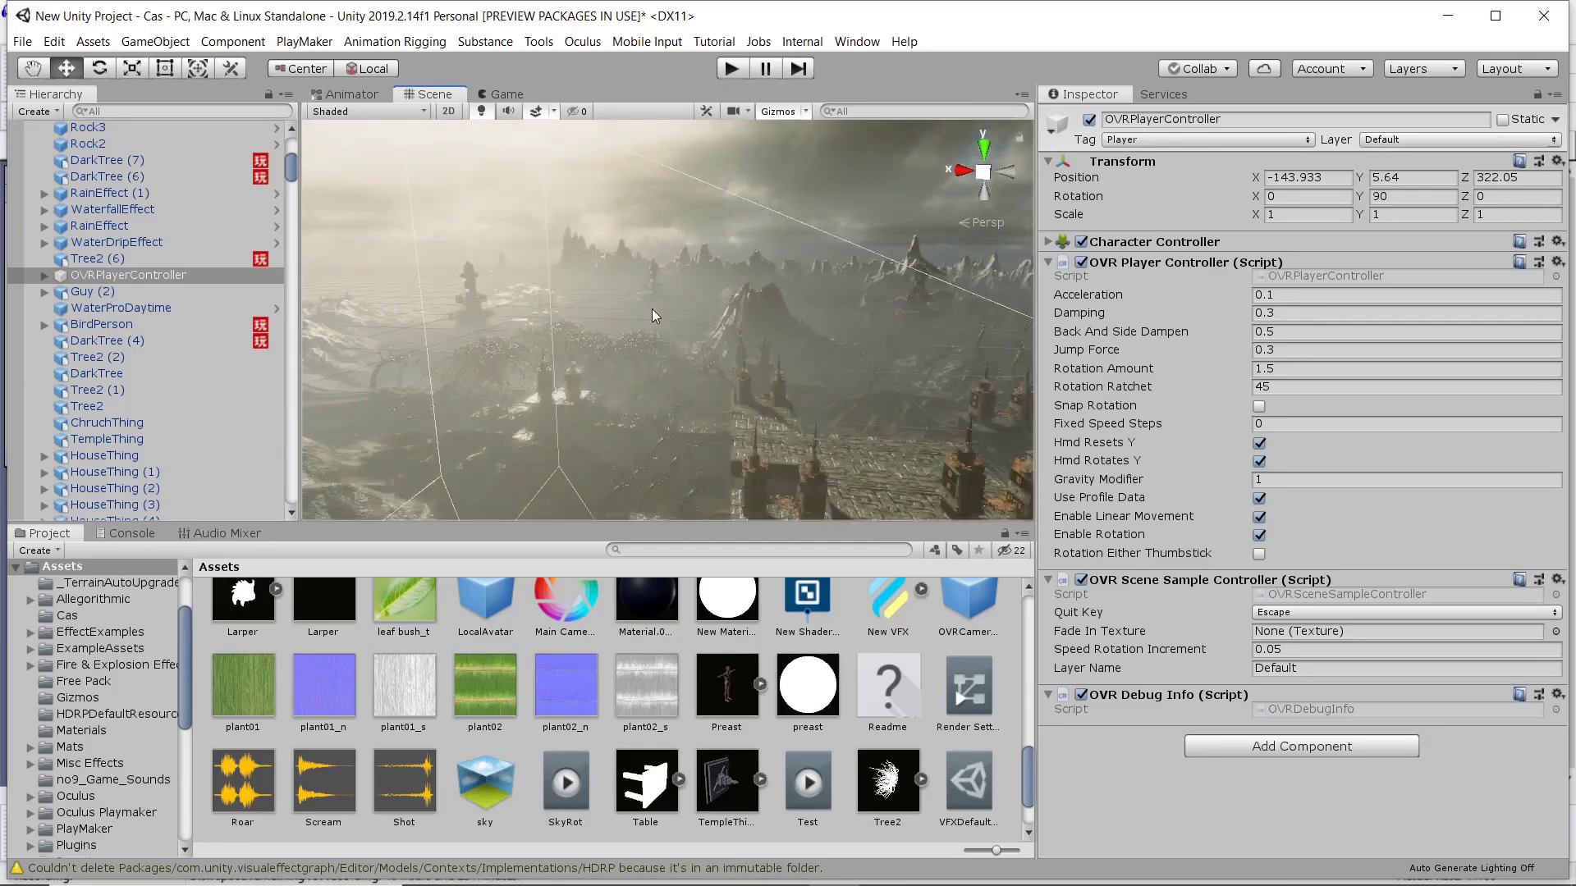
# - Examine the stone-paved platforms, spired towers and surrounding rocky terrain at closer range
pyautogui.scroll(5, 646, 322)
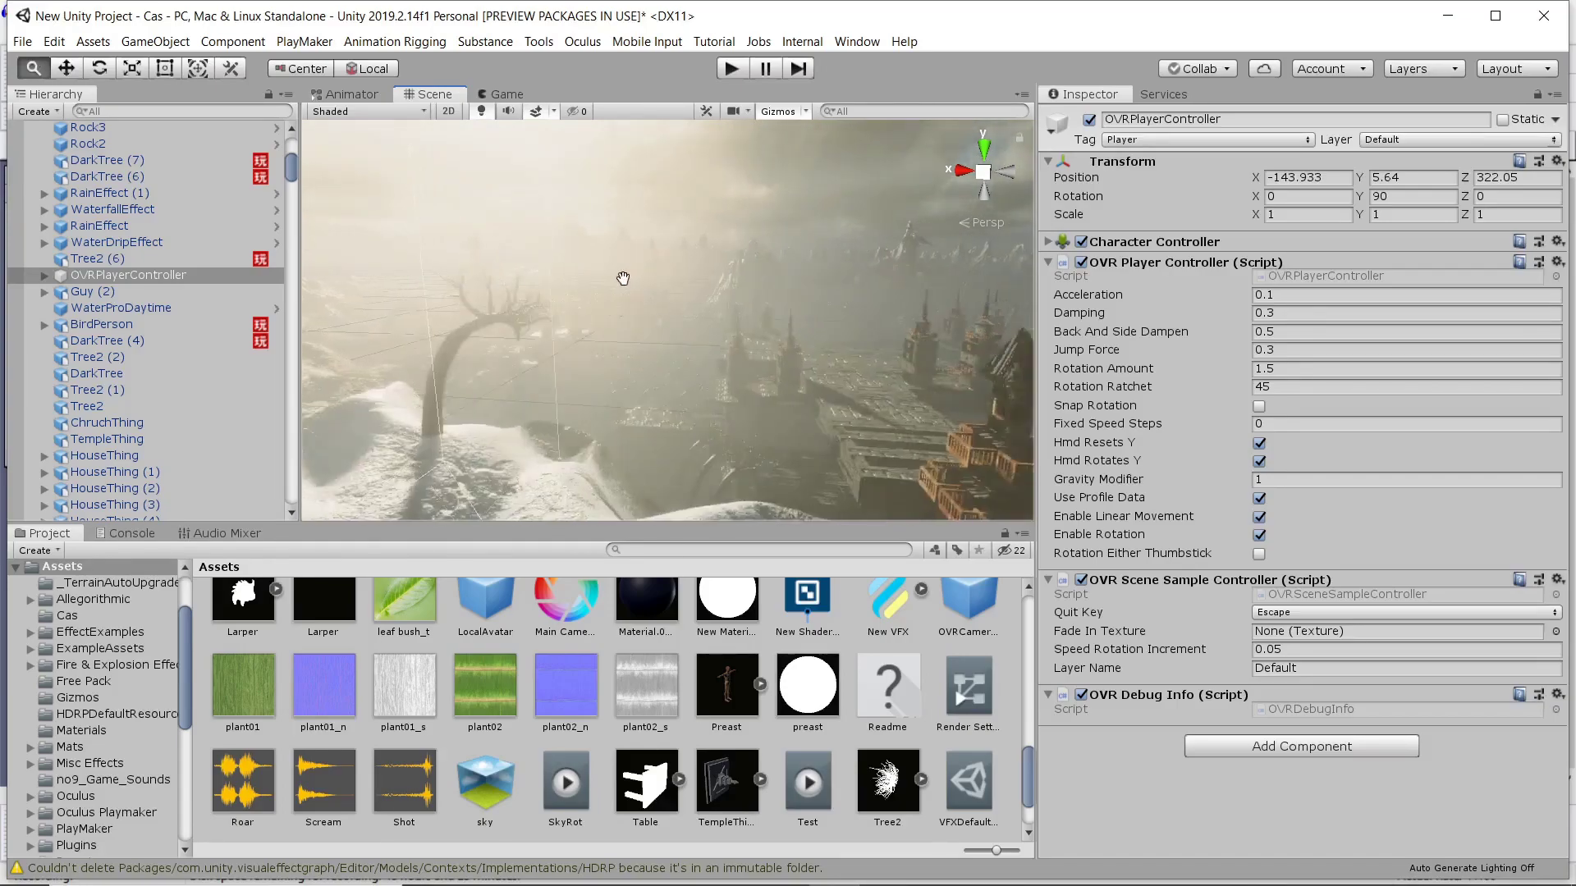
pyautogui.scroll(5, 623, 278)
pyautogui.moveTo(718, 298); pyautogui.dragTo(672, 331, button='right')
pyautogui.scroll(2, 672, 330)
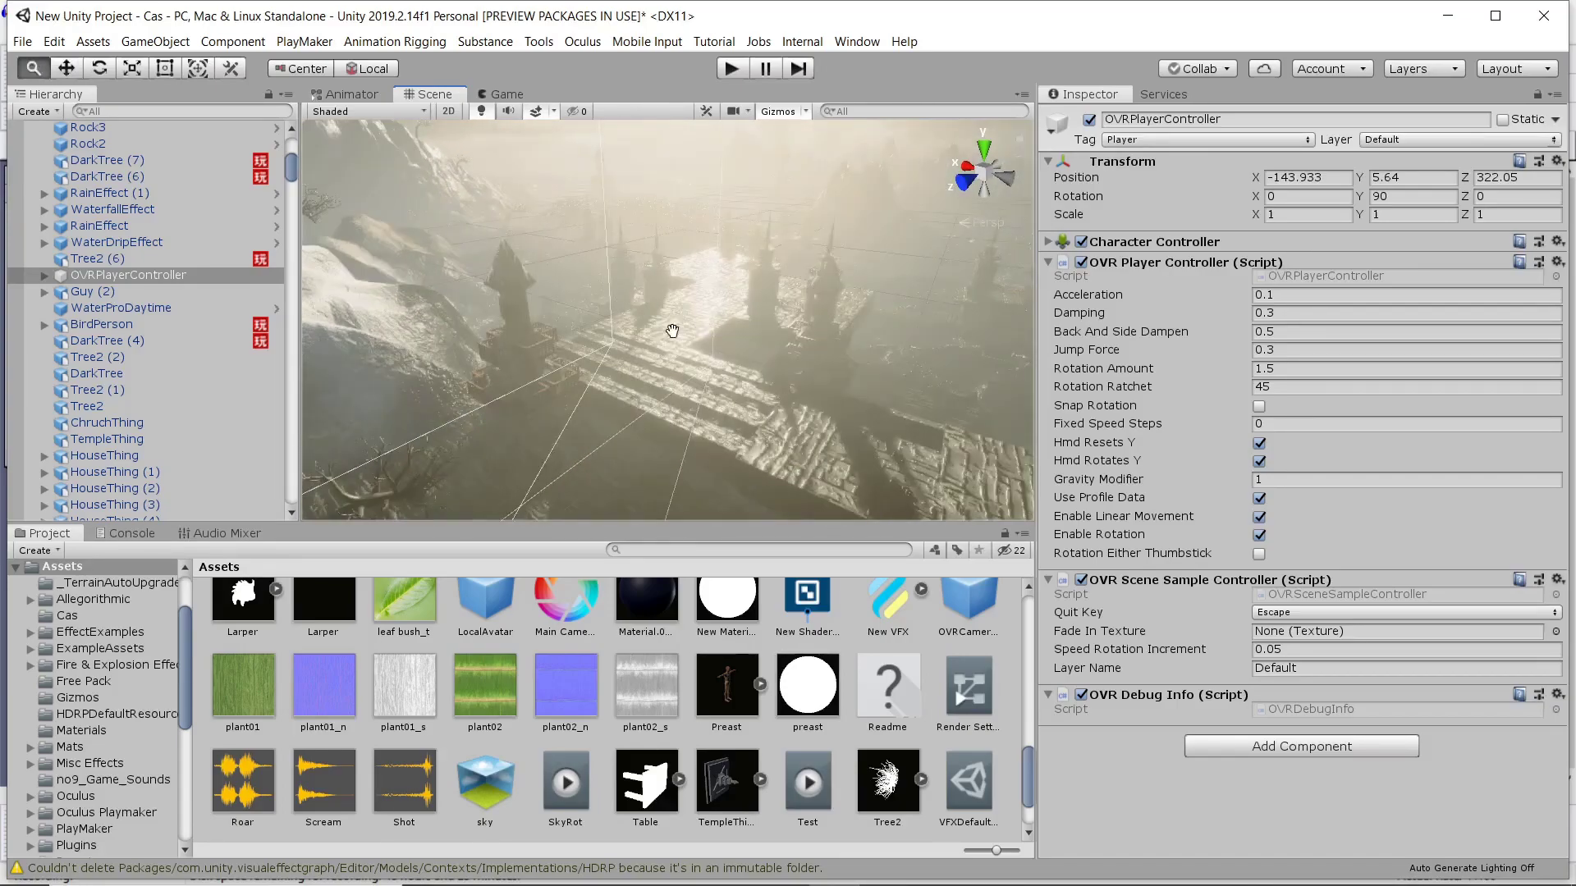
pyautogui.scroll(3, 672, 330)
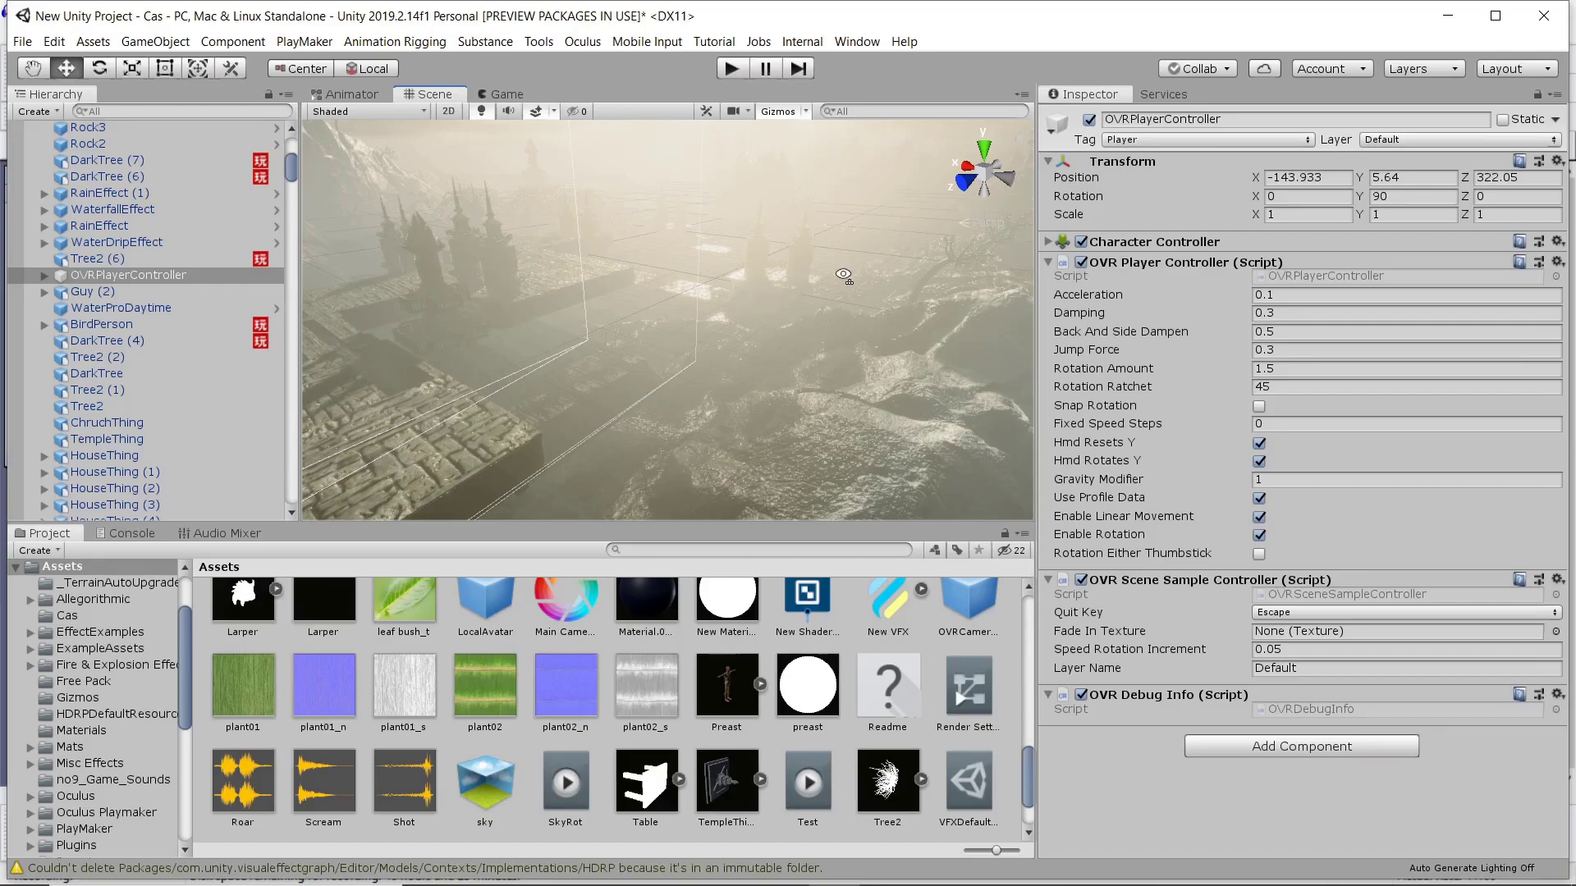
pyautogui.moveTo(741, 293); pyautogui.dragTo(658, 337, button='right')
pyautogui.scroll(3, 538, 348)
pyautogui.moveTo(539, 349); pyautogui.dragTo(746, 313, button='right')
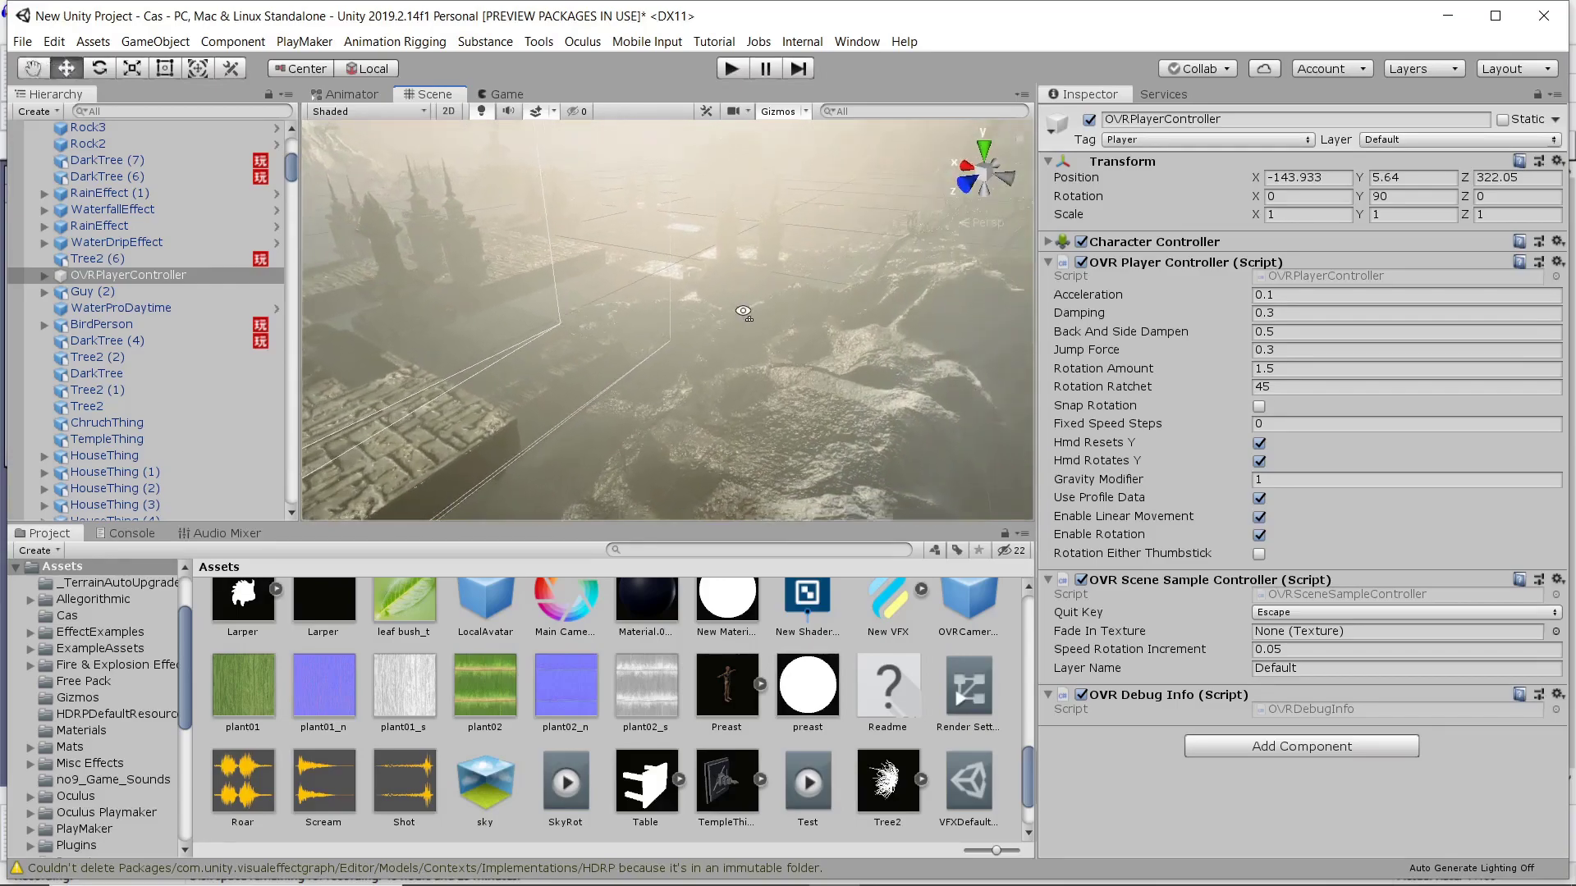
pyautogui.scroll(2, 630, 357)
pyautogui.moveTo(631, 356); pyautogui.dragTo(755, 284, button='right')
pyautogui.moveTo(693, 342); pyautogui.dragTo(781, 254, button='right')
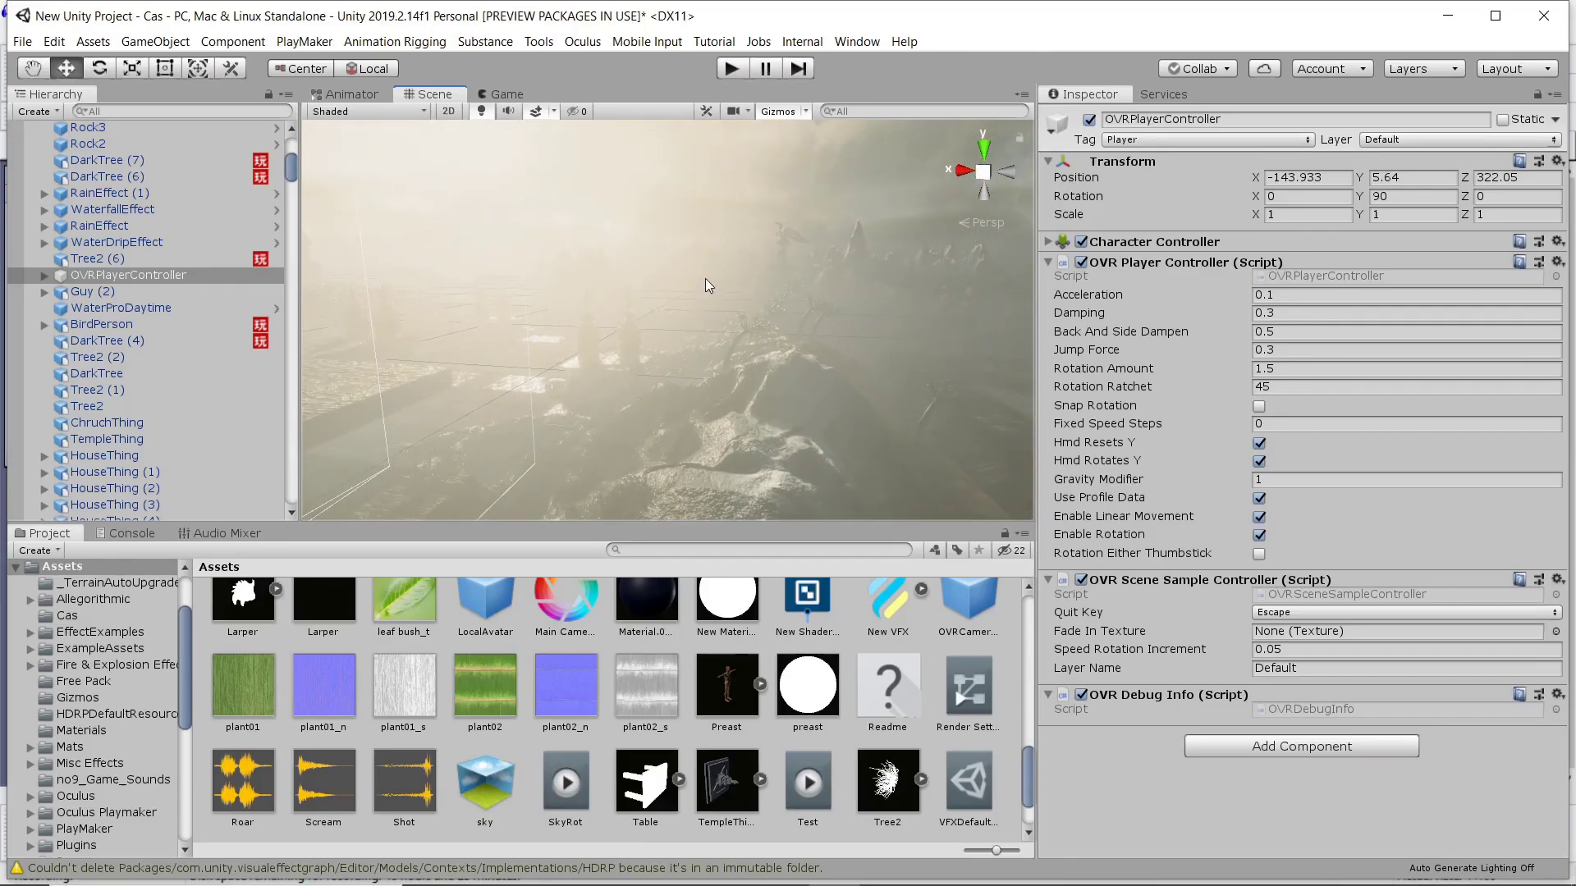
pyautogui.scroll(-5, 591, 304)
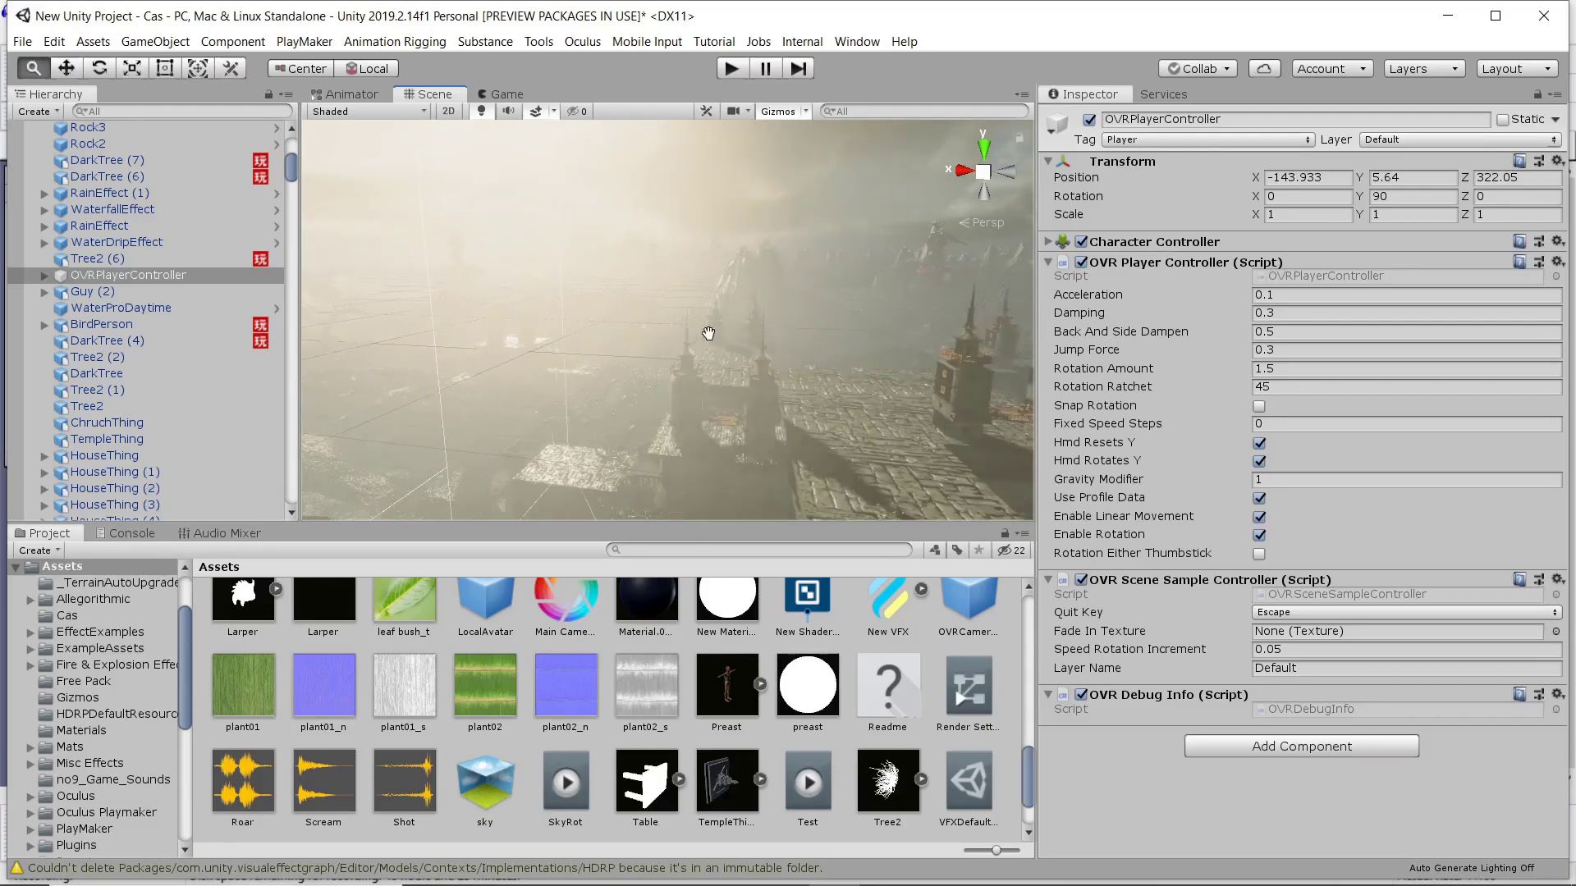
pyautogui.scroll(5, 636, 337)
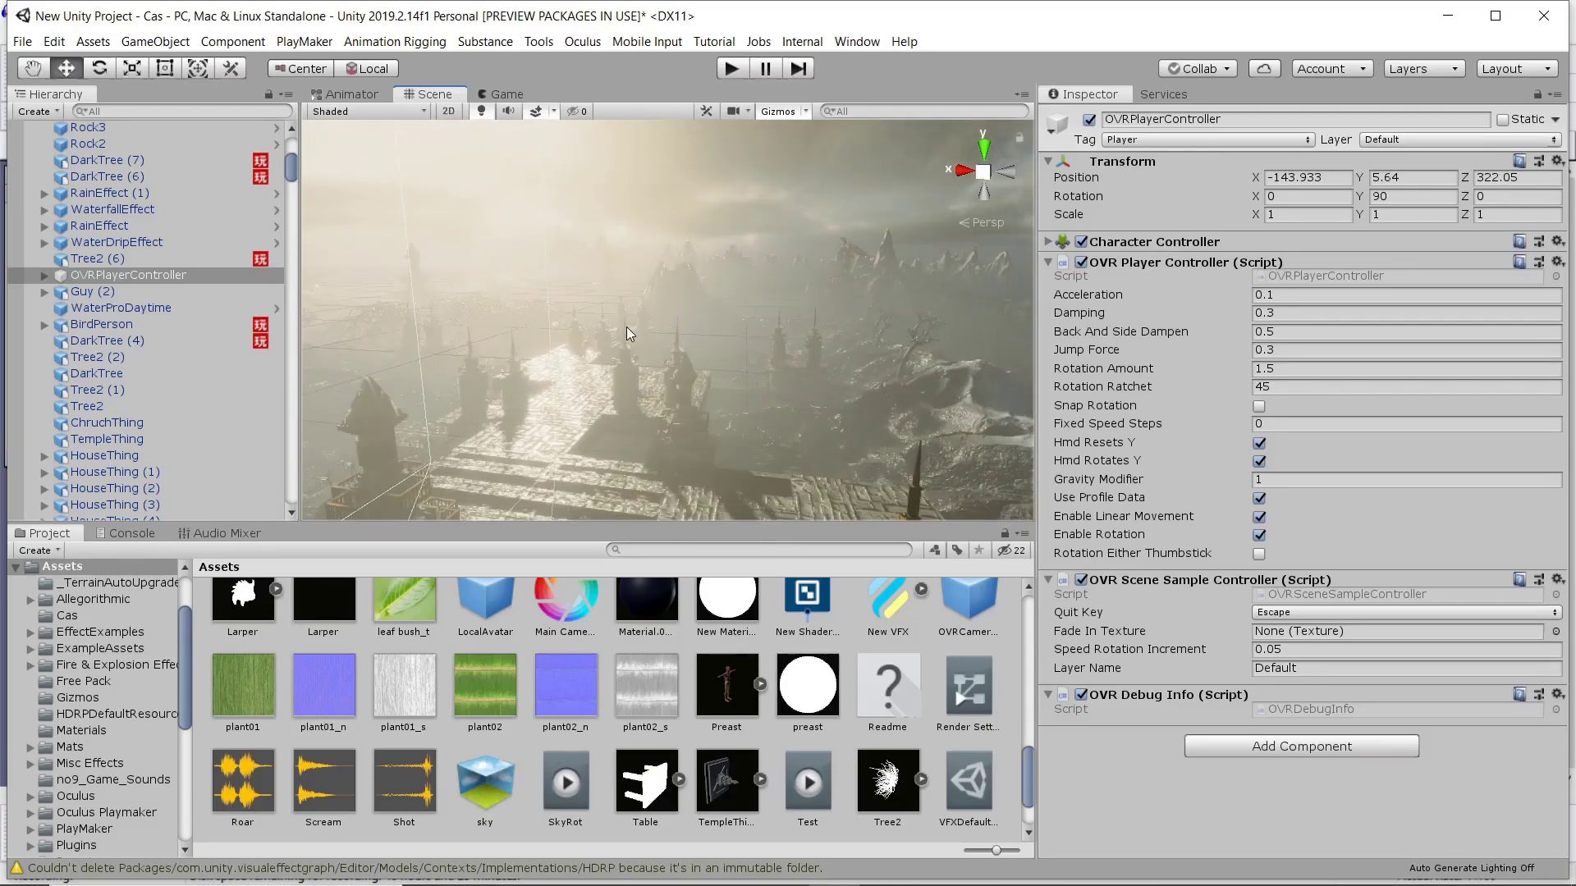
pyautogui.moveTo(649, 321)
pyautogui.mouseDown(button='right')
pyautogui.moveTo(490, 347)
pyautogui.moveTo(778, 366)
pyautogui.moveTo(765, 342)
pyautogui.moveTo(634, 301)
pyautogui.mouseUp(button='right')
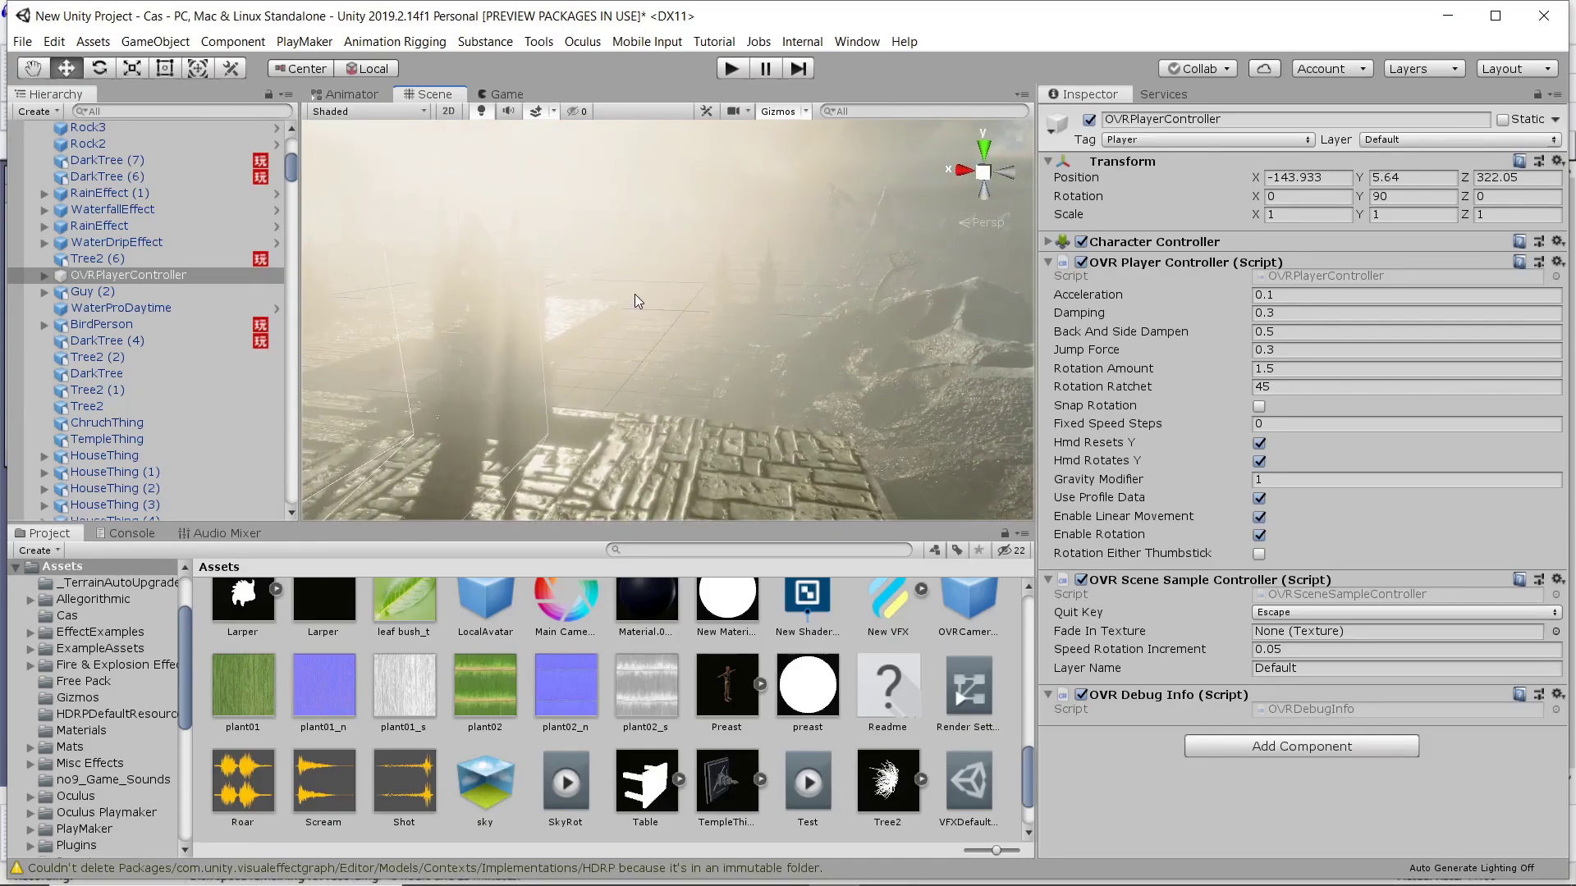
pyautogui.moveTo(793, 394); pyautogui.dragTo(595, 396, button='right')
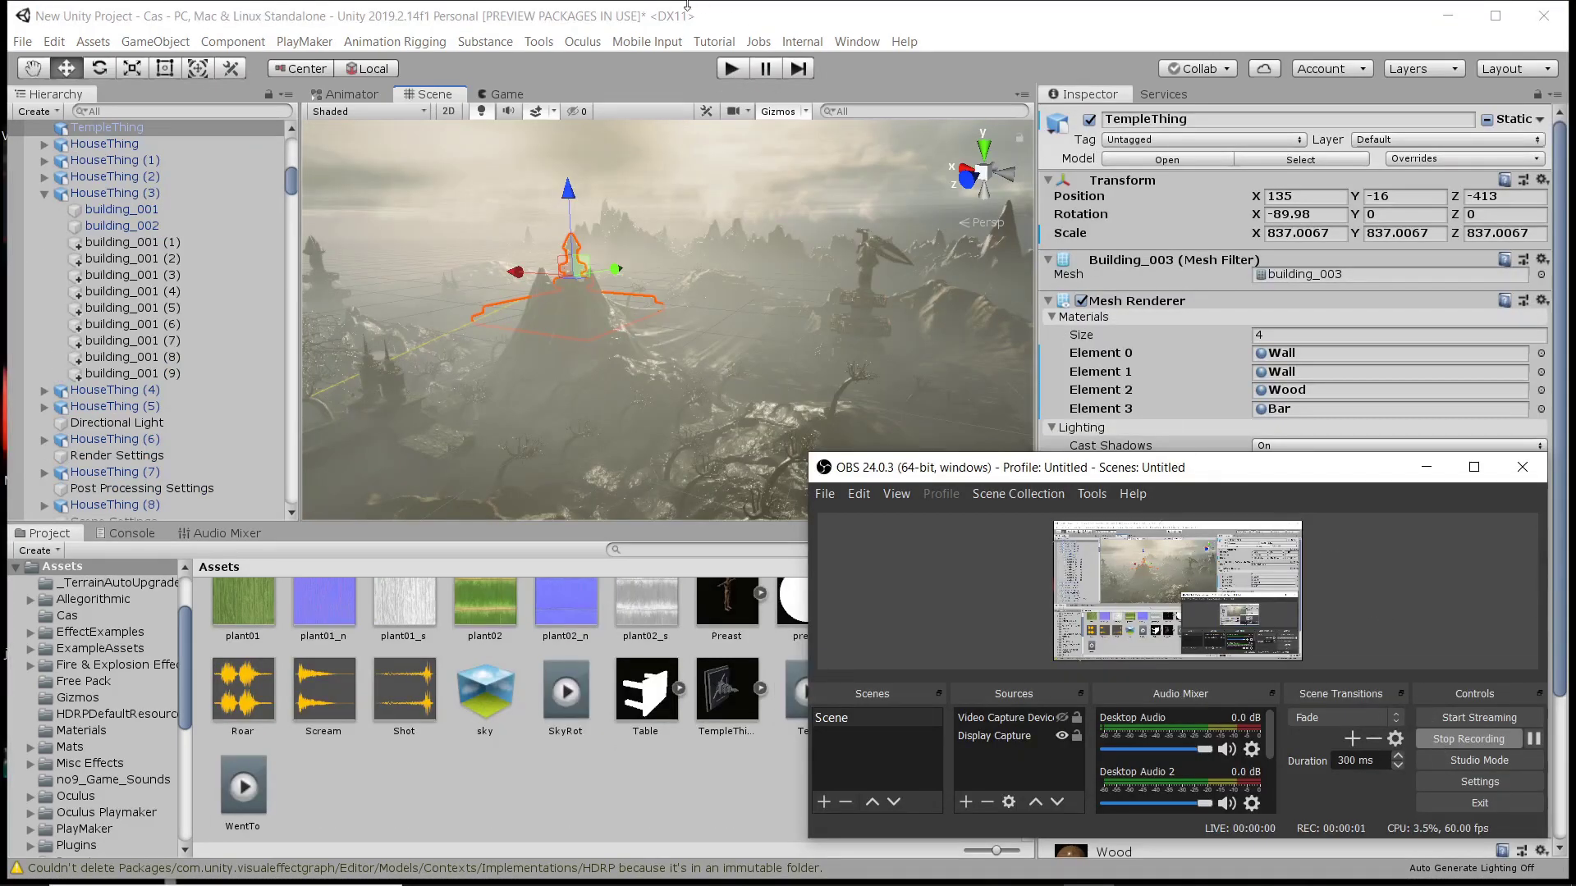
# - Bring the Unity editor to the front, playtest the scene in play mode, and stop playback
pyautogui.click(687, 4)
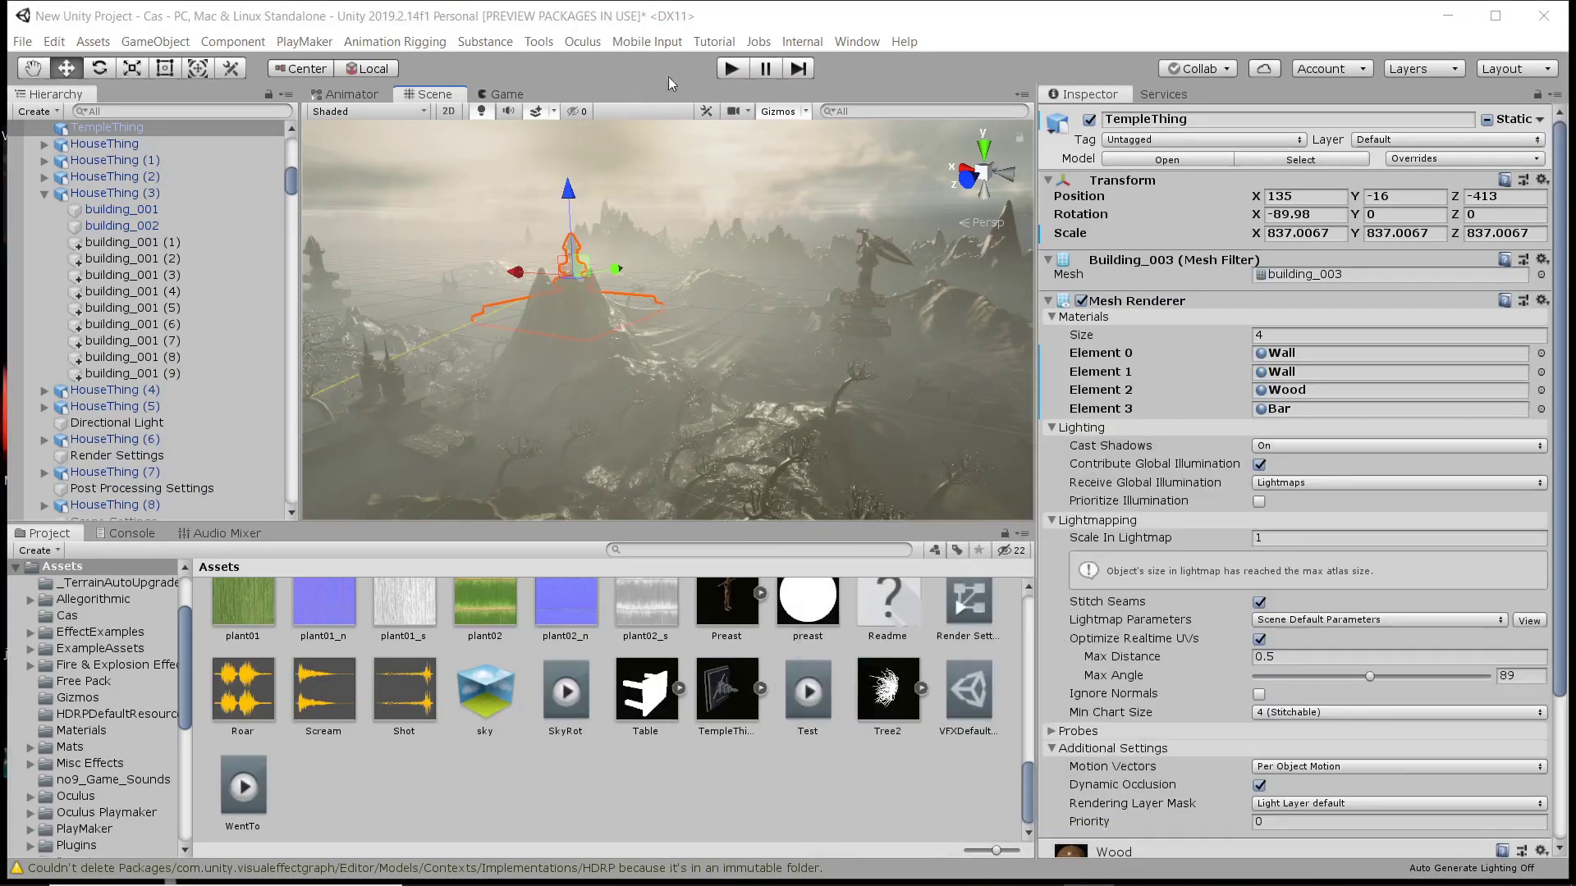
pyautogui.click(736, 74)
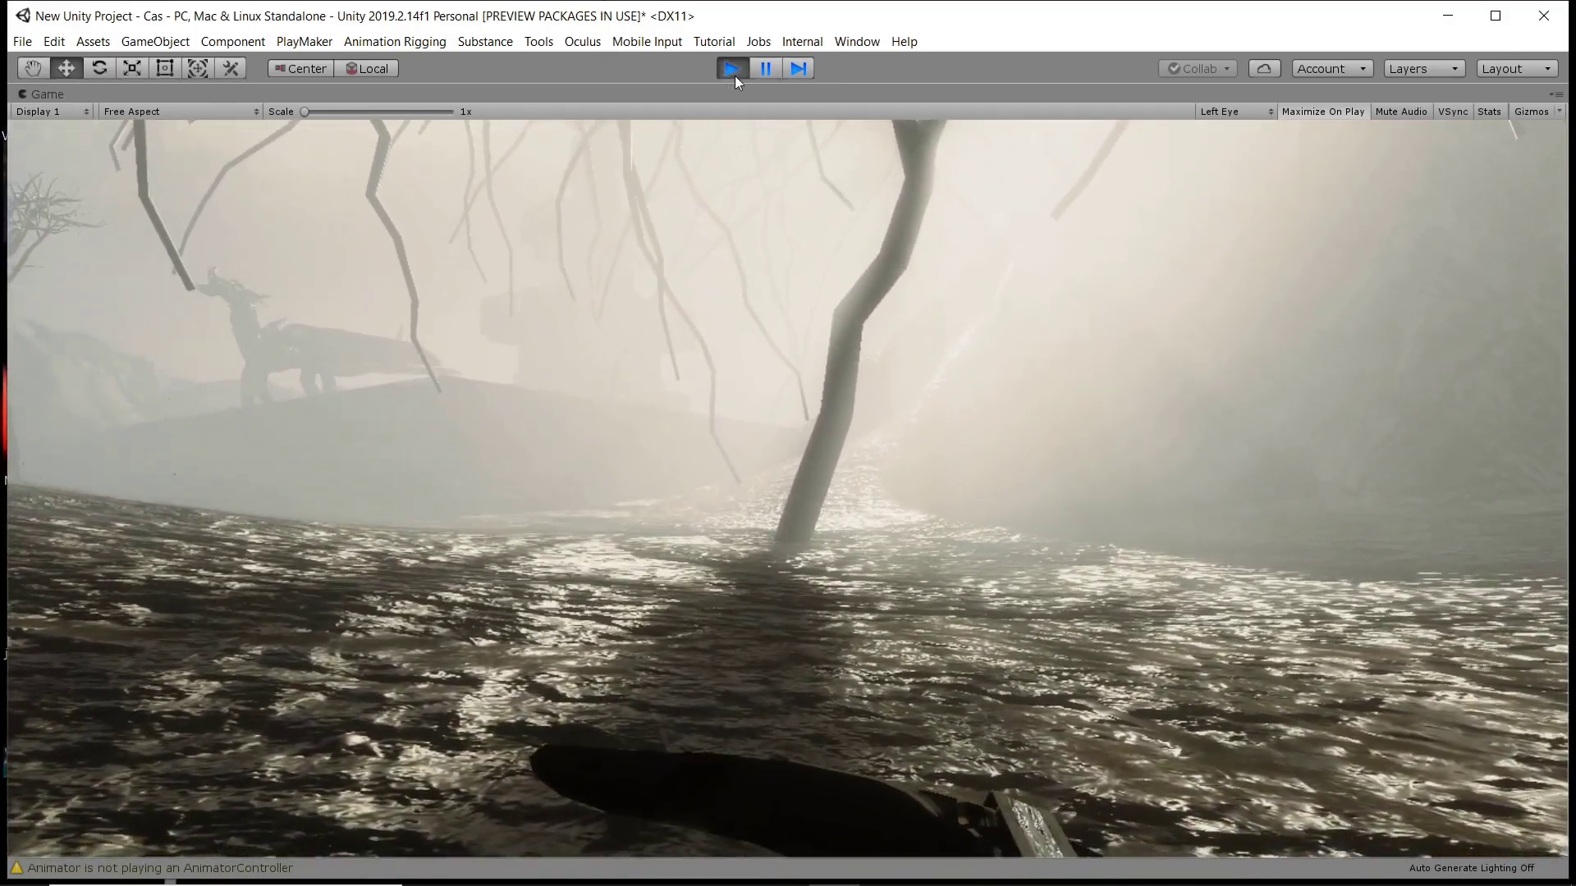
pyautogui.click(733, 71)
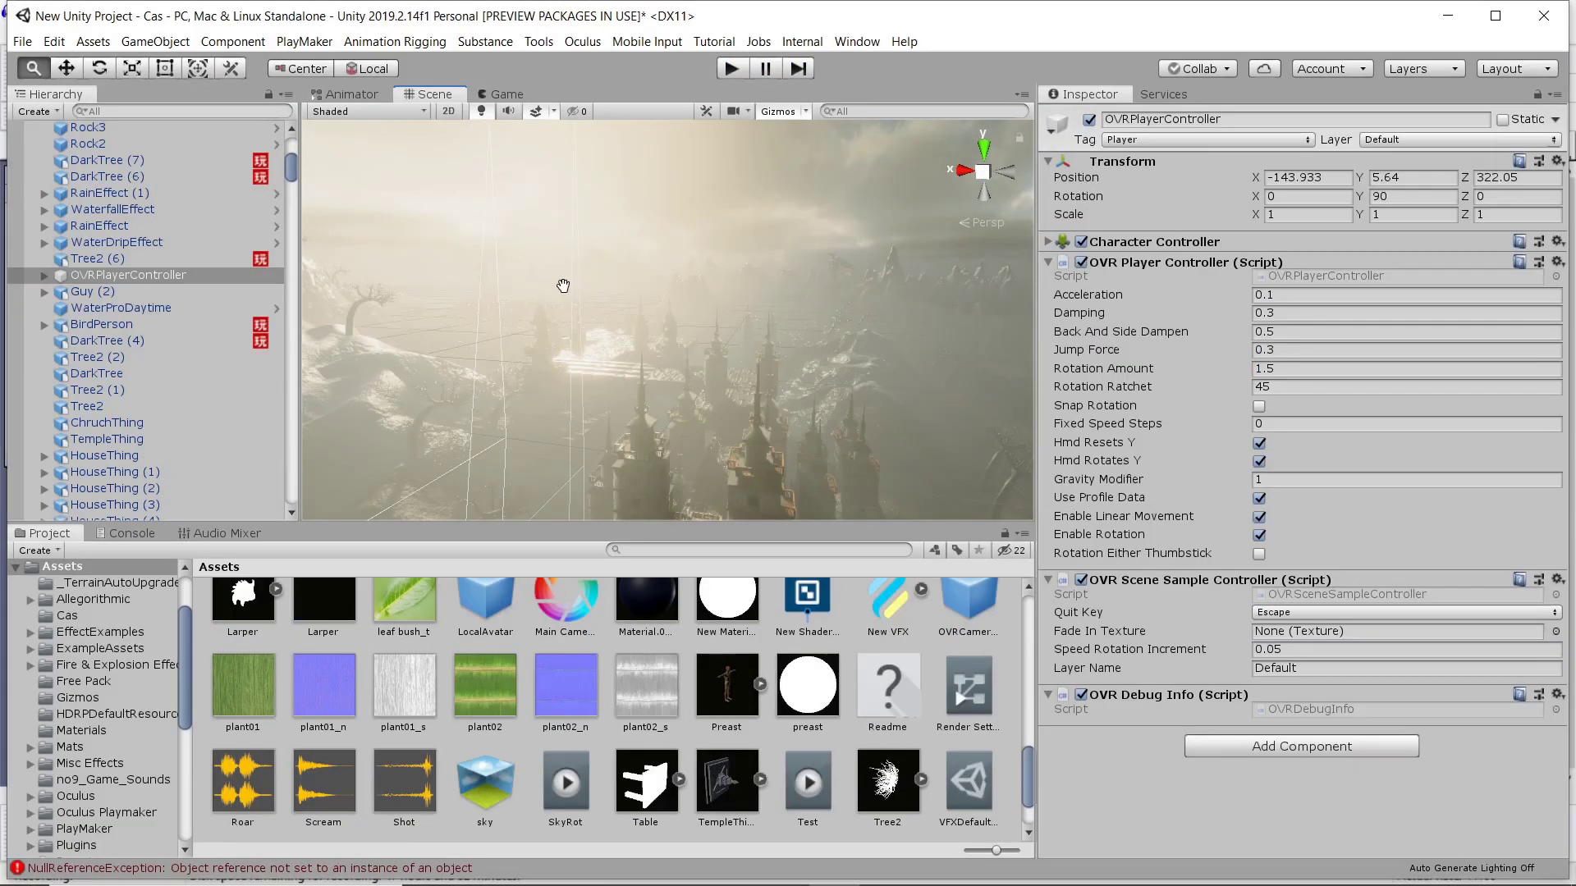
# - Select the Dragon1 model perched on the distant tower and frame it to inspect it up close and from afar
pyautogui.scroll(2, 589, 282)
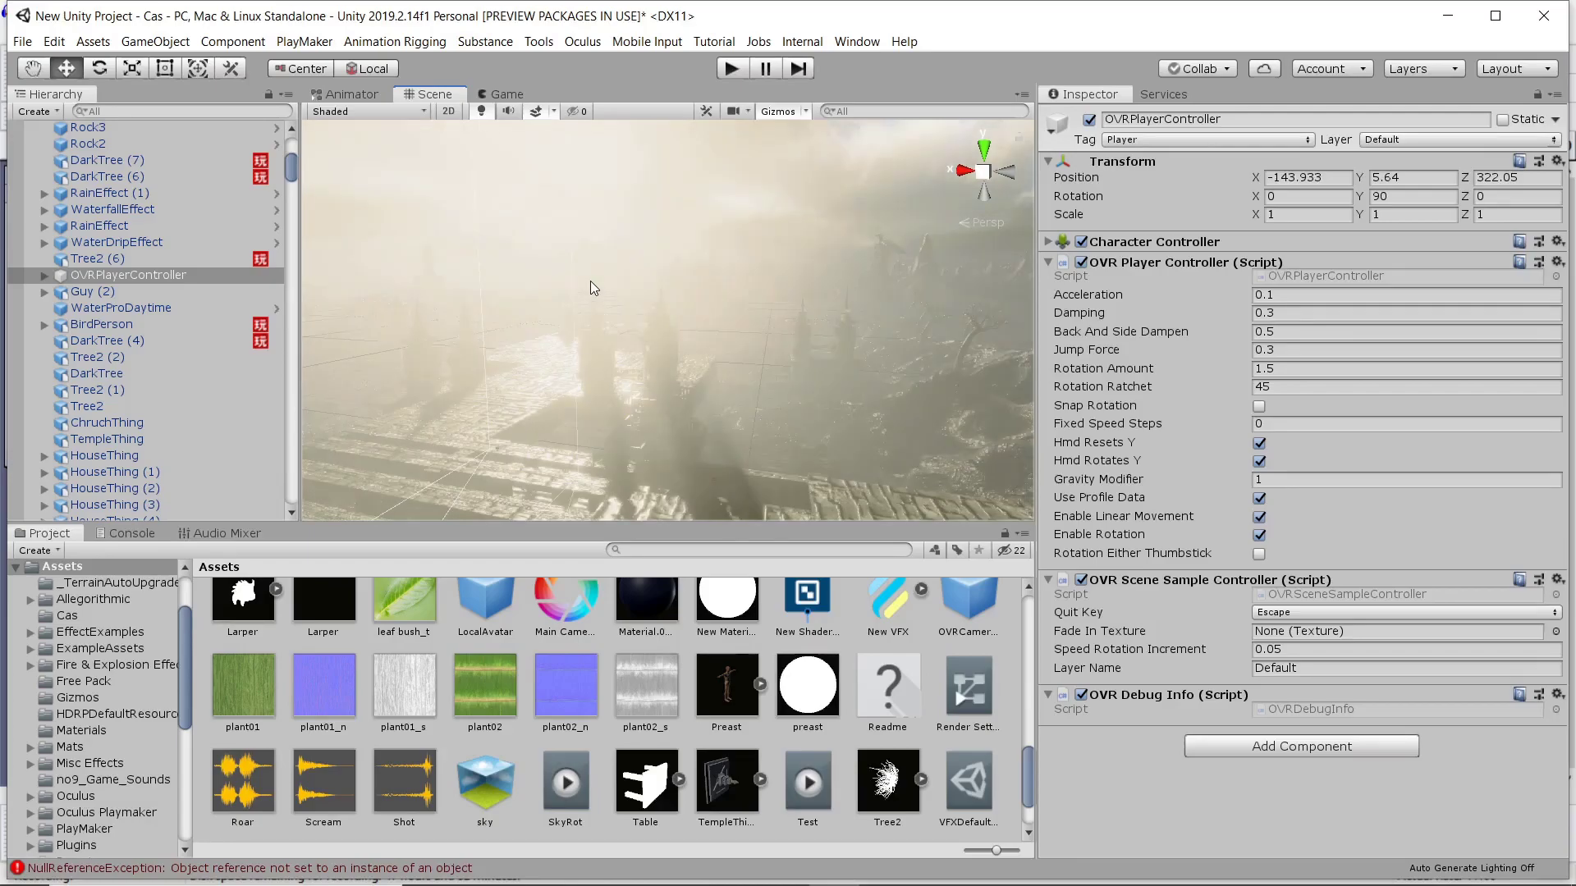
pyautogui.scroll(-3, 539, 304)
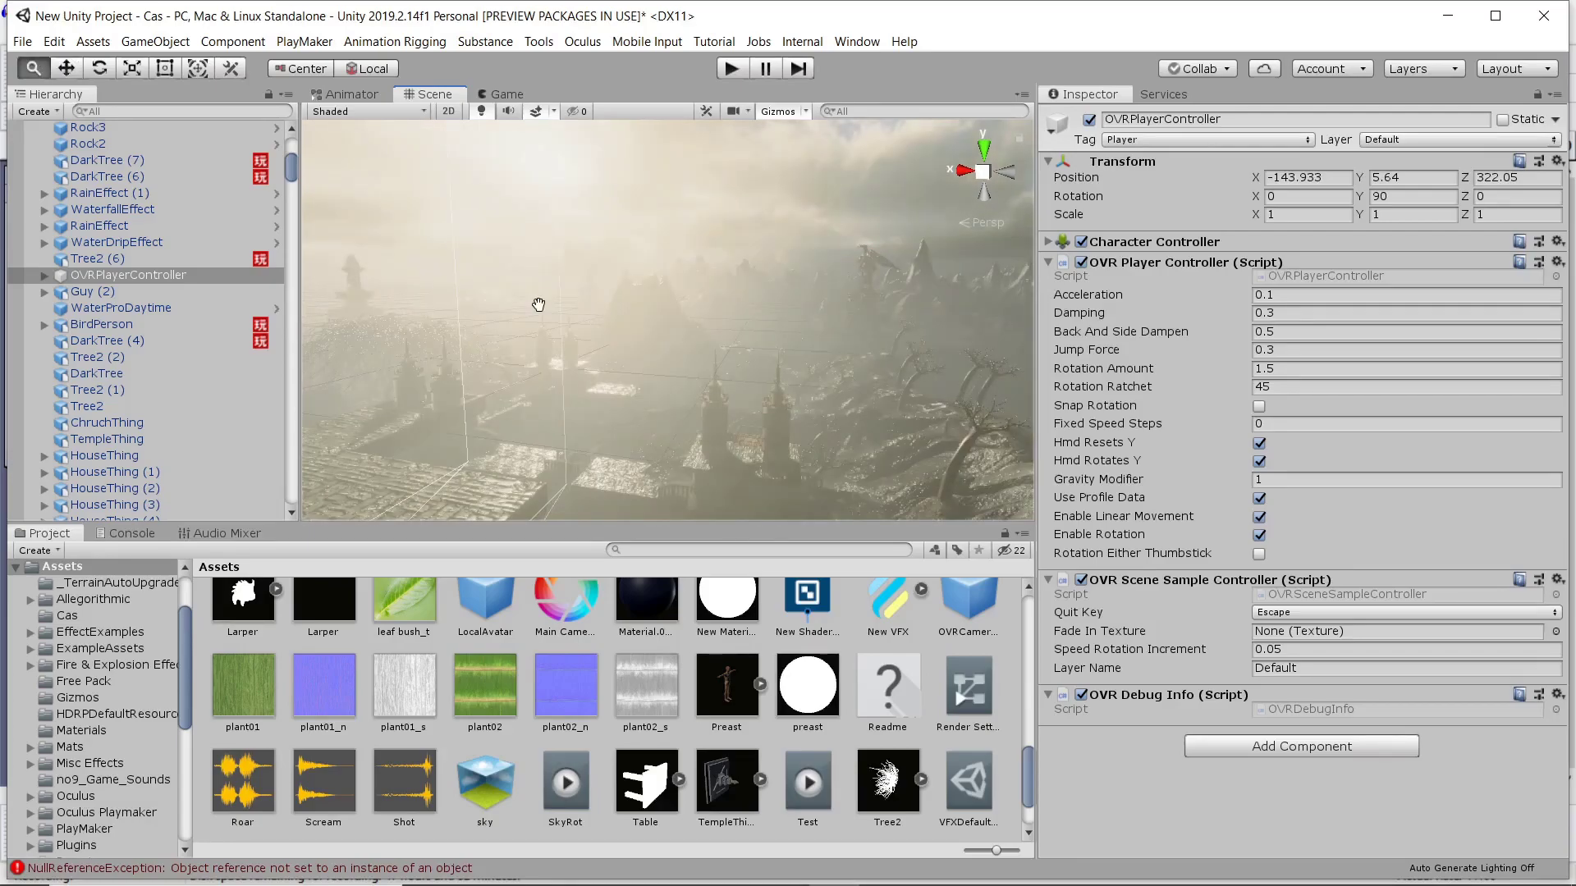
pyautogui.scroll(3, 599, 293)
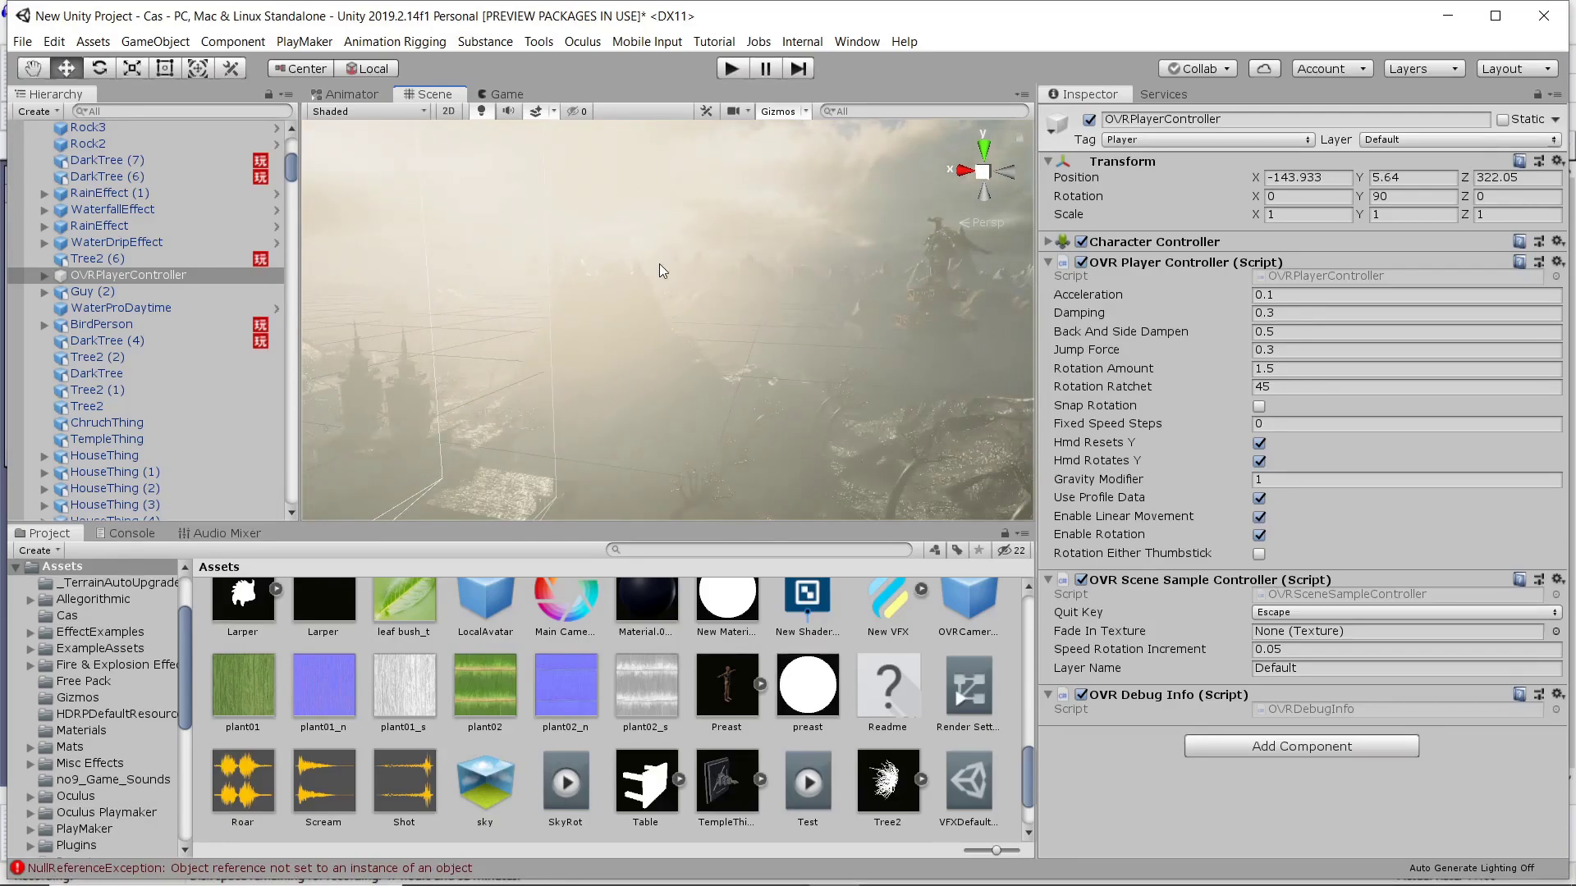
pyautogui.scroll(-3, 664, 263)
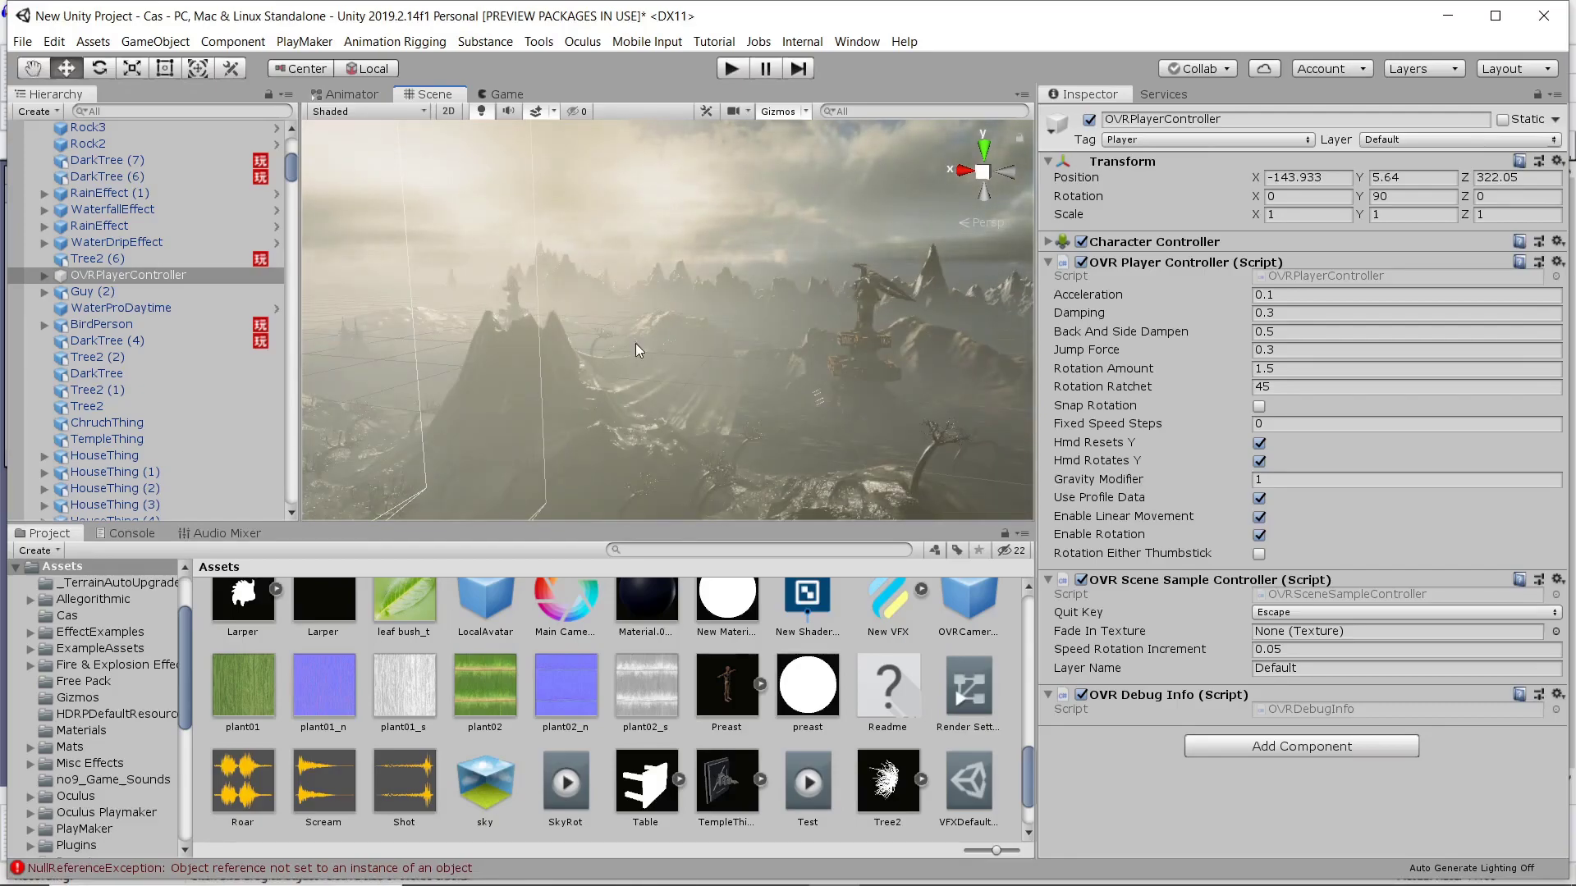
pyautogui.click(925, 463)
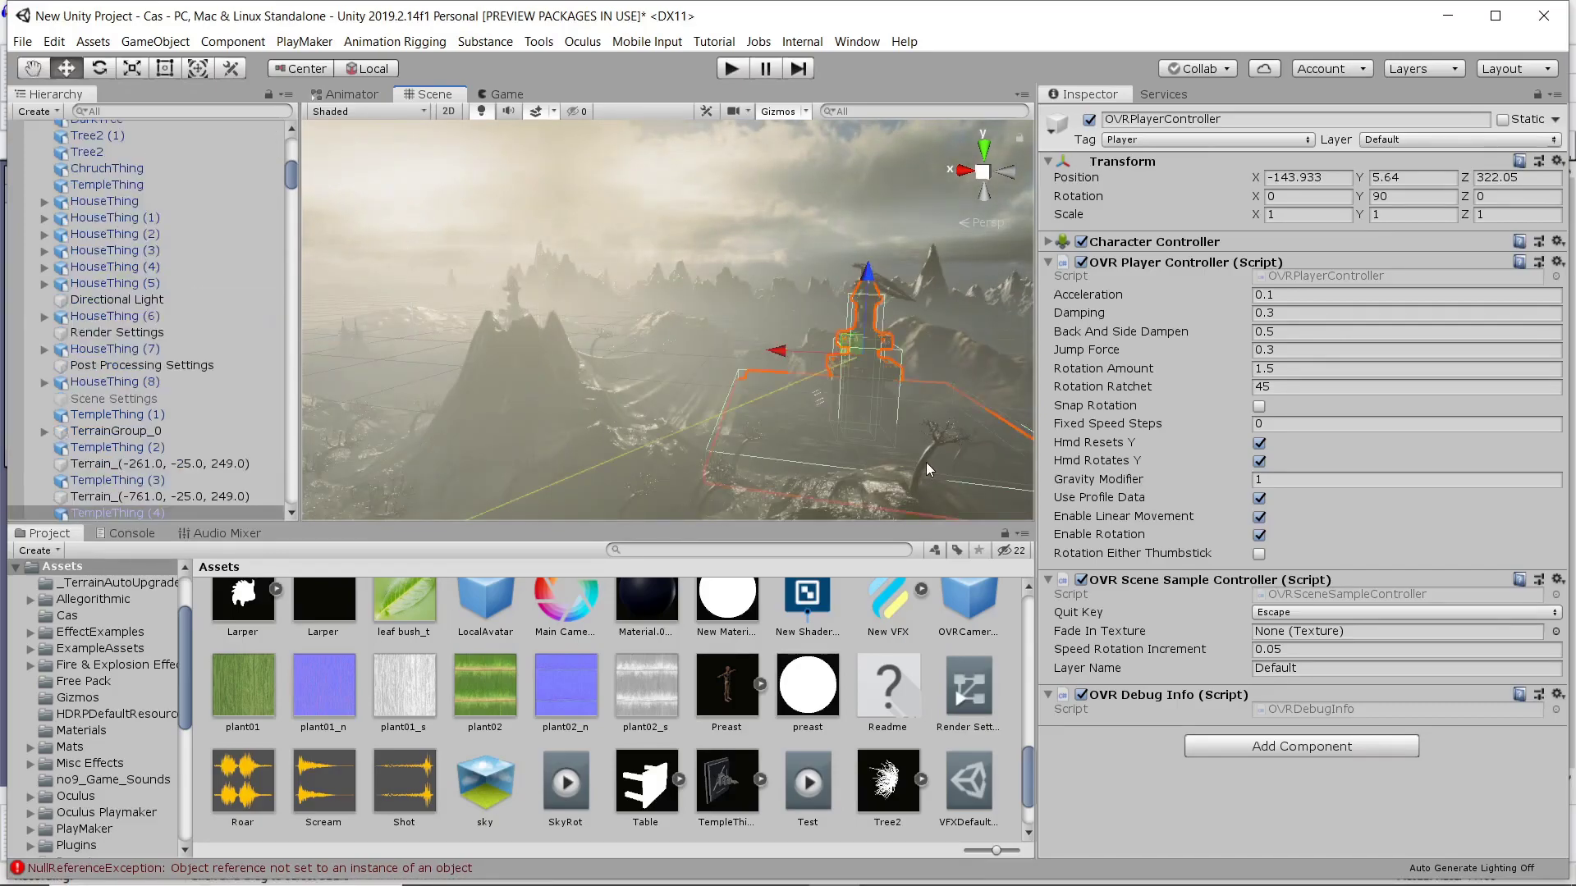
pyautogui.click(897, 302)
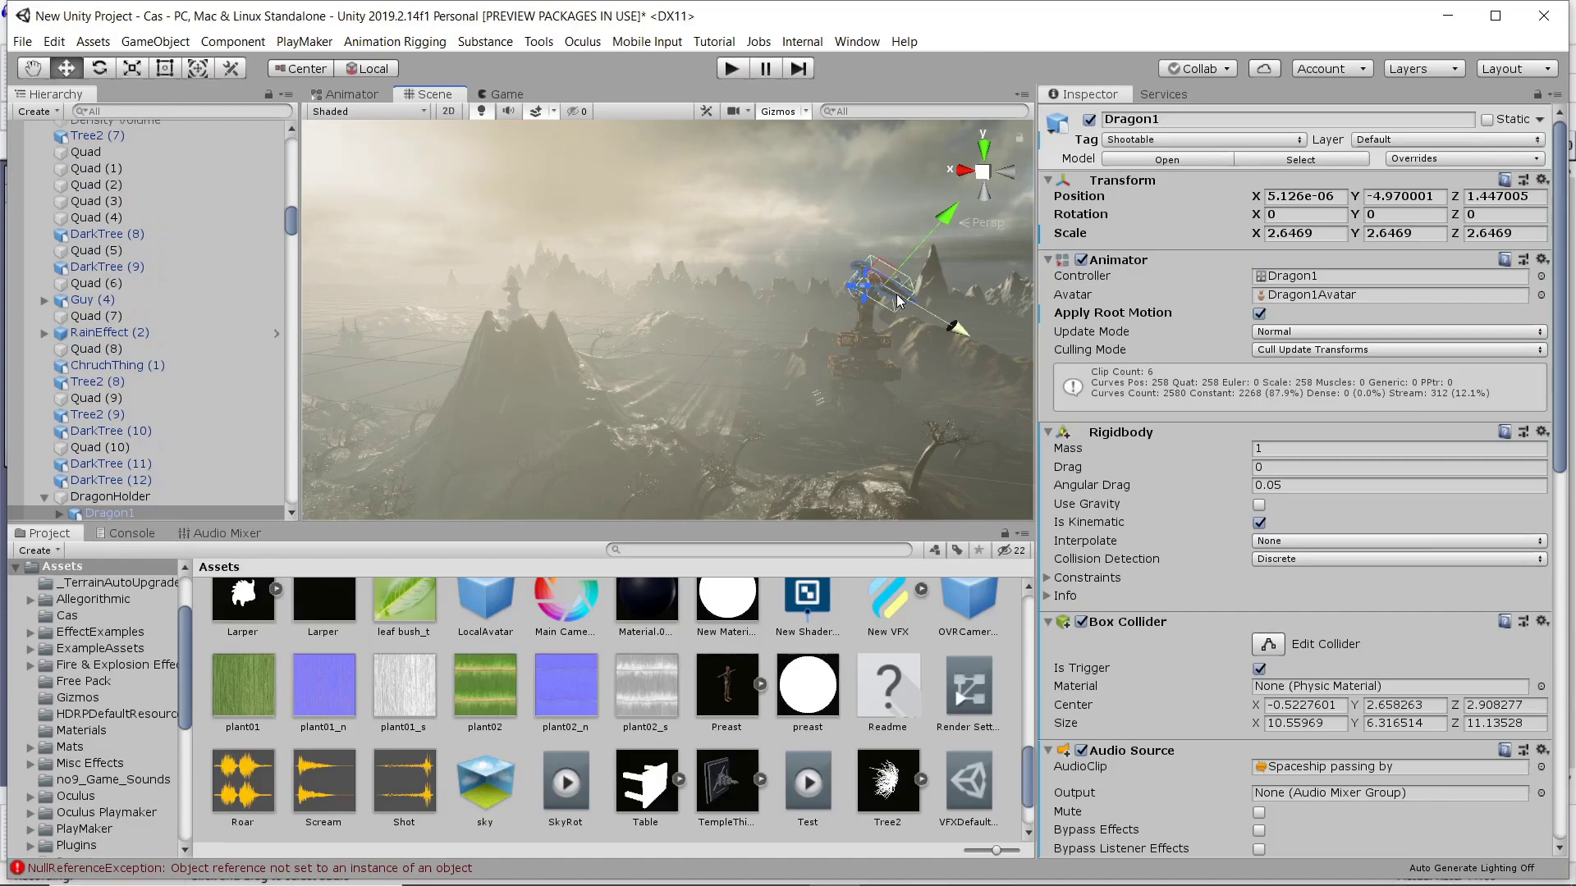
pyautogui.press('f')
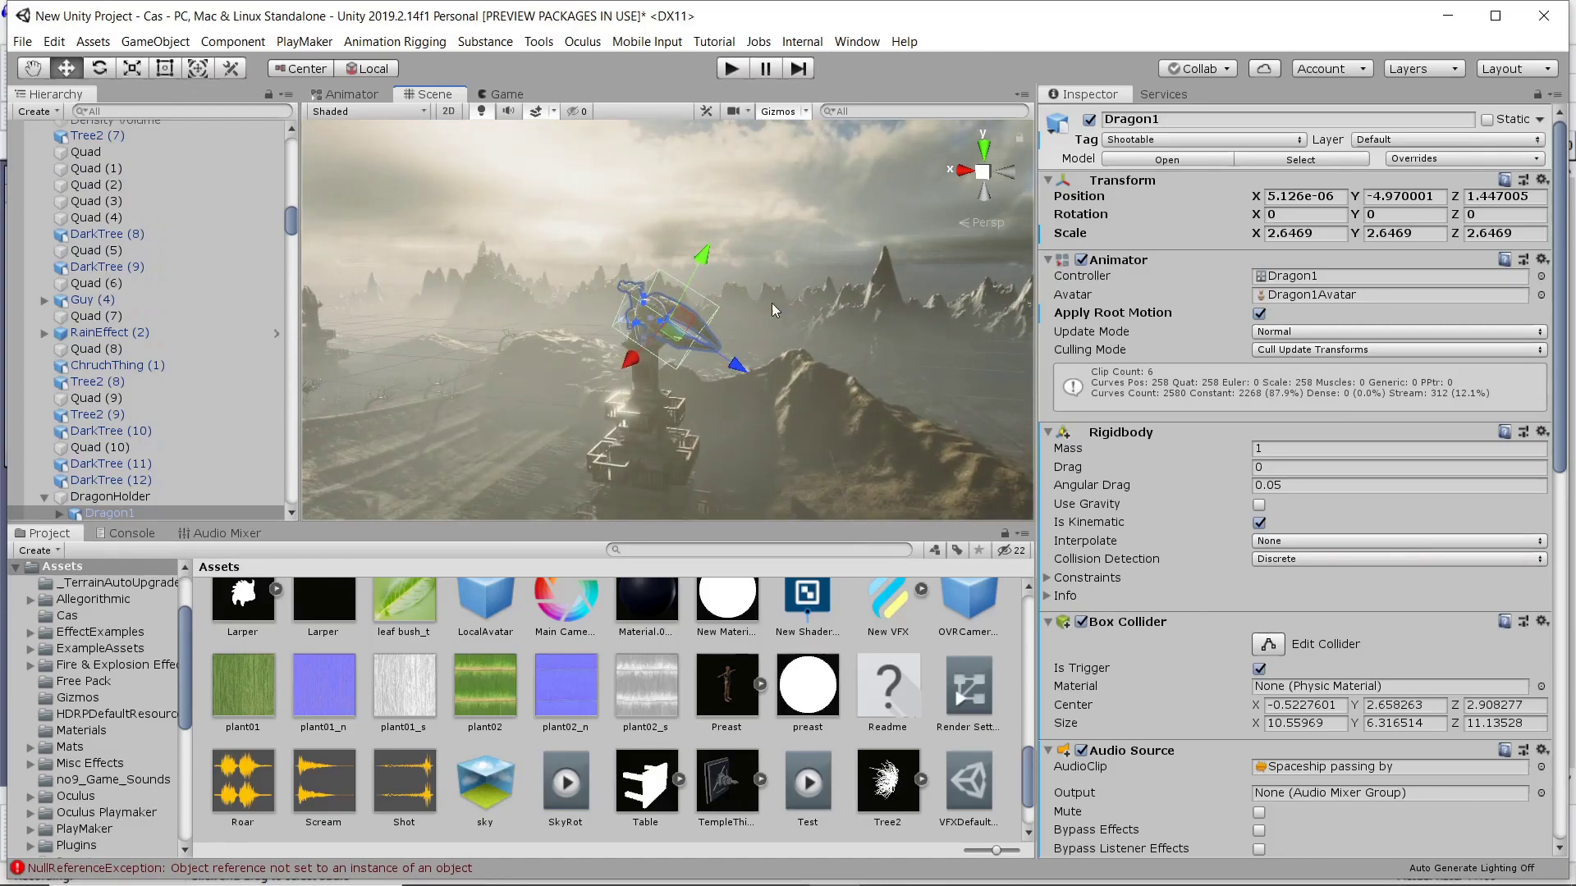
pyautogui.scroll(10, 527, 379)
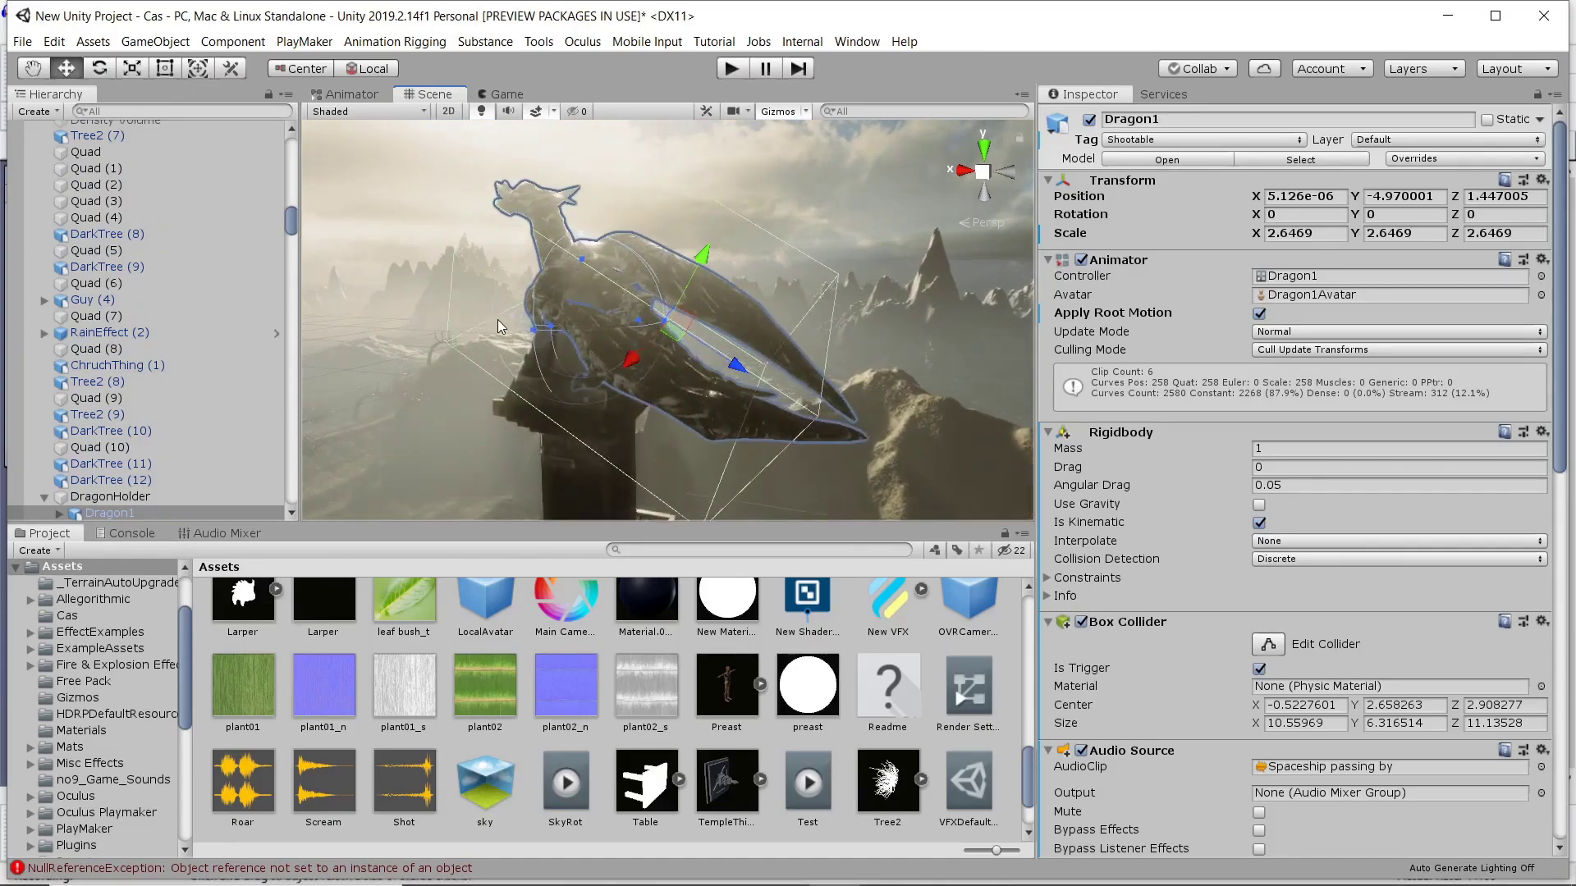
pyautogui.moveTo(497, 318); pyautogui.dragTo(780, 324, button='middle')
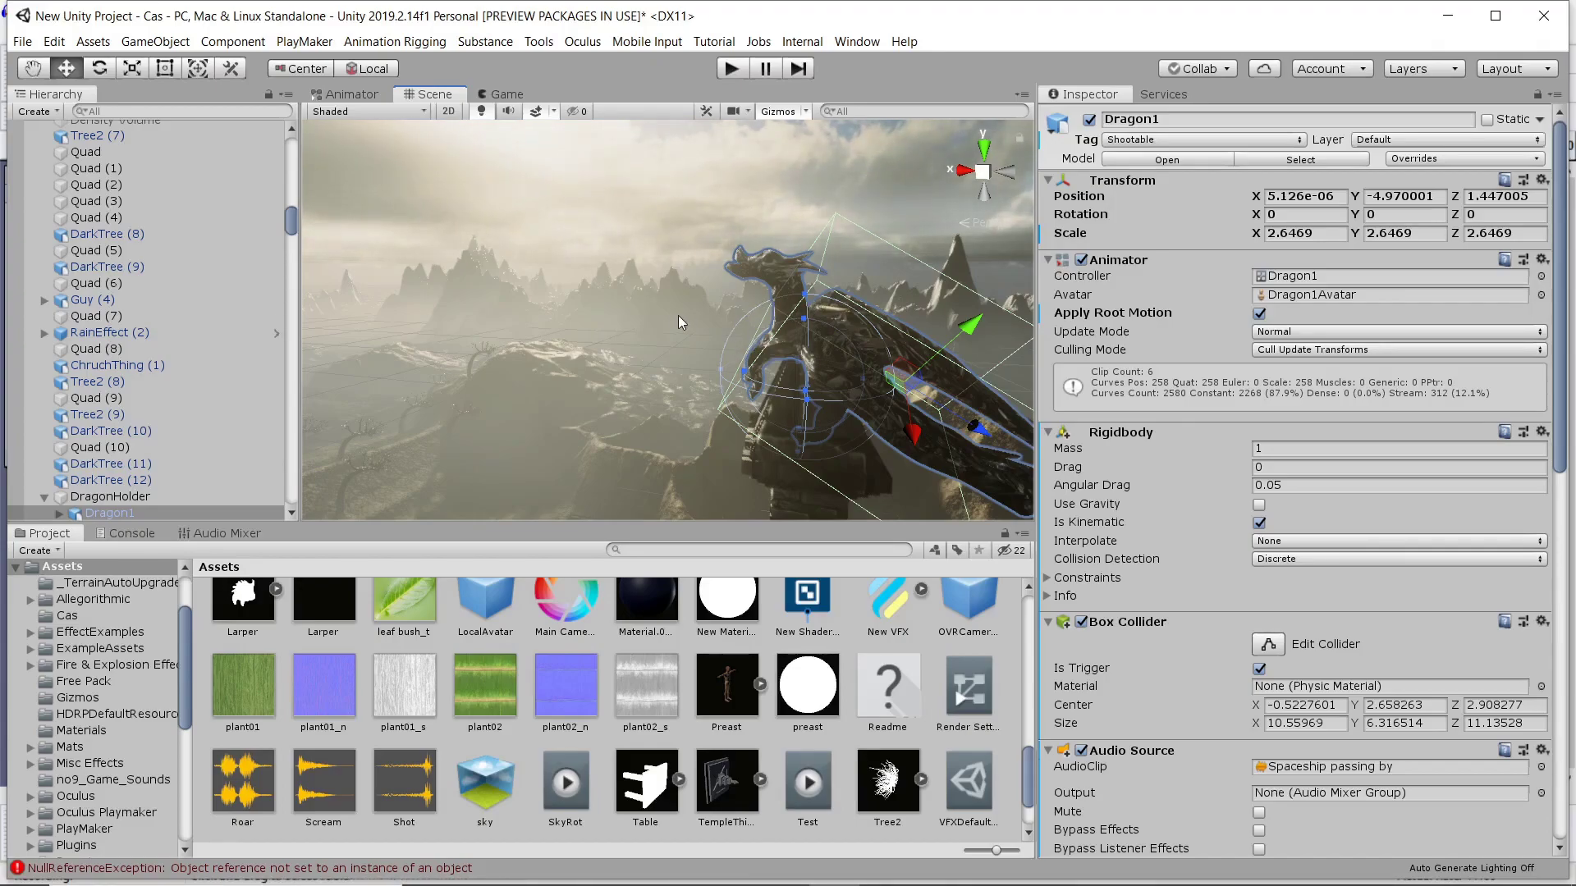
pyautogui.scroll(-6, 676, 319)
pyautogui.scroll(-6, 678, 327)
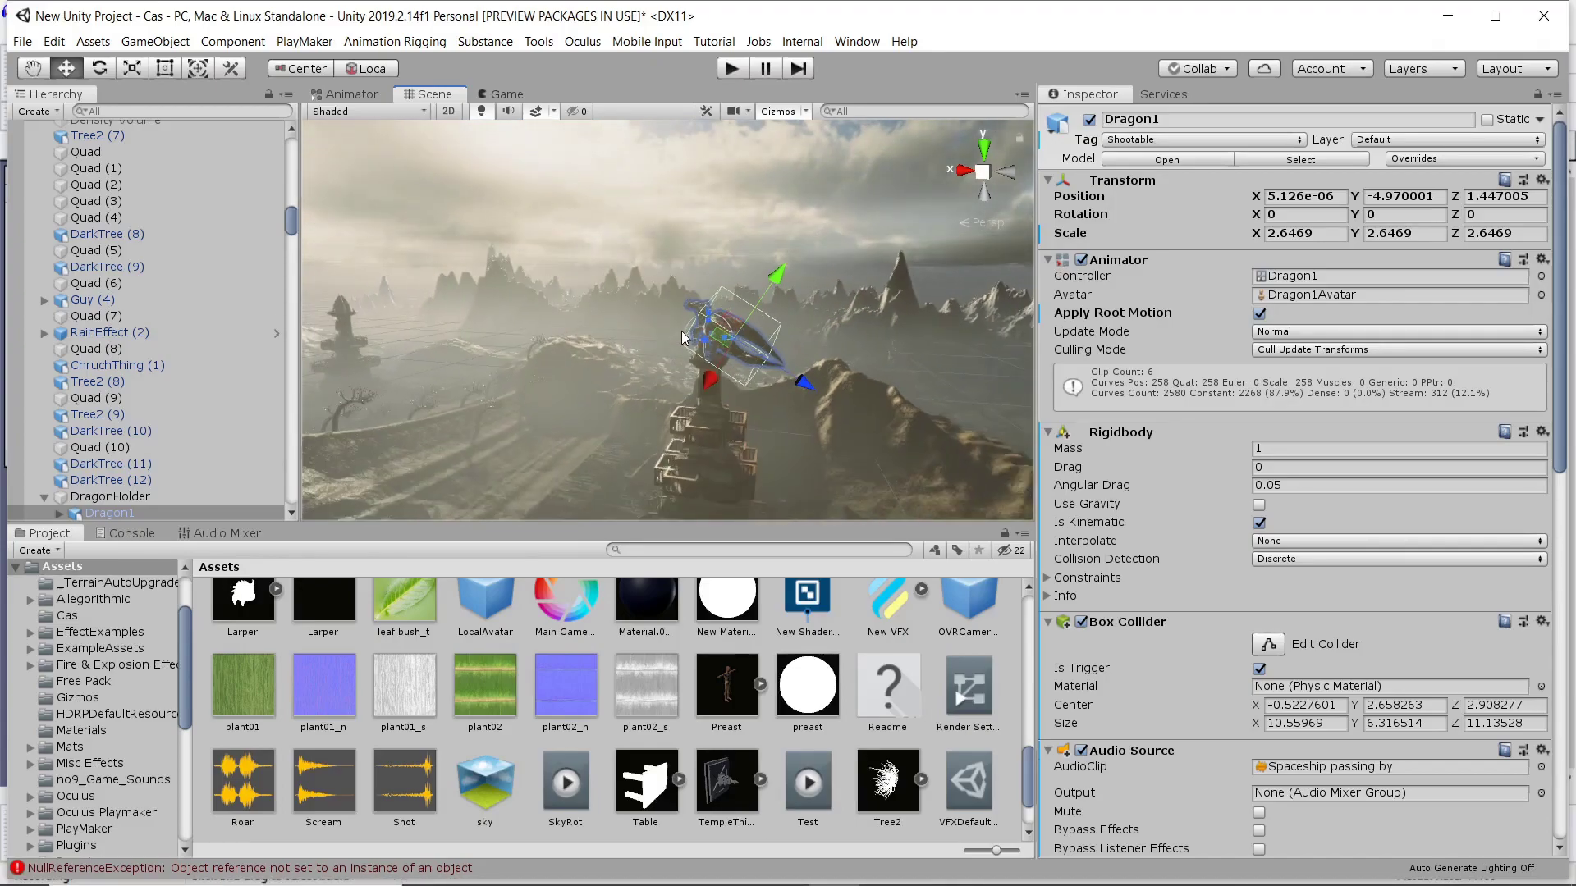
# - Select HouseThing (1) among the spired buildings and examine the surrounding town and paved platforms
pyautogui.moveTo(665, 368); pyautogui.dragTo(861, 255, button='middle')
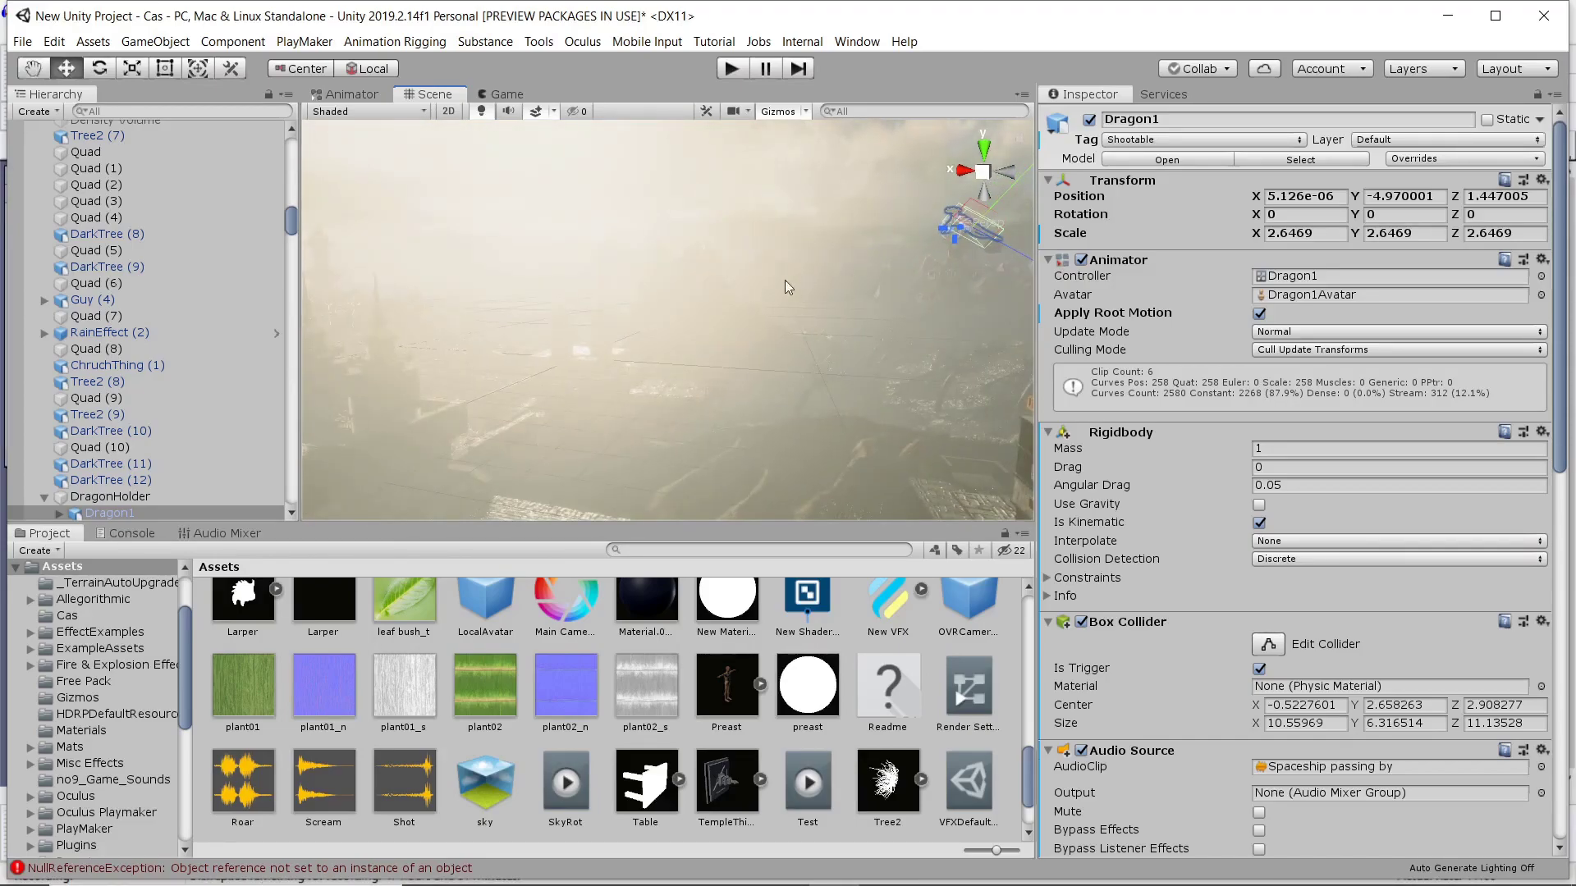
pyautogui.scroll(-4, 730, 323)
pyautogui.click(599, 412)
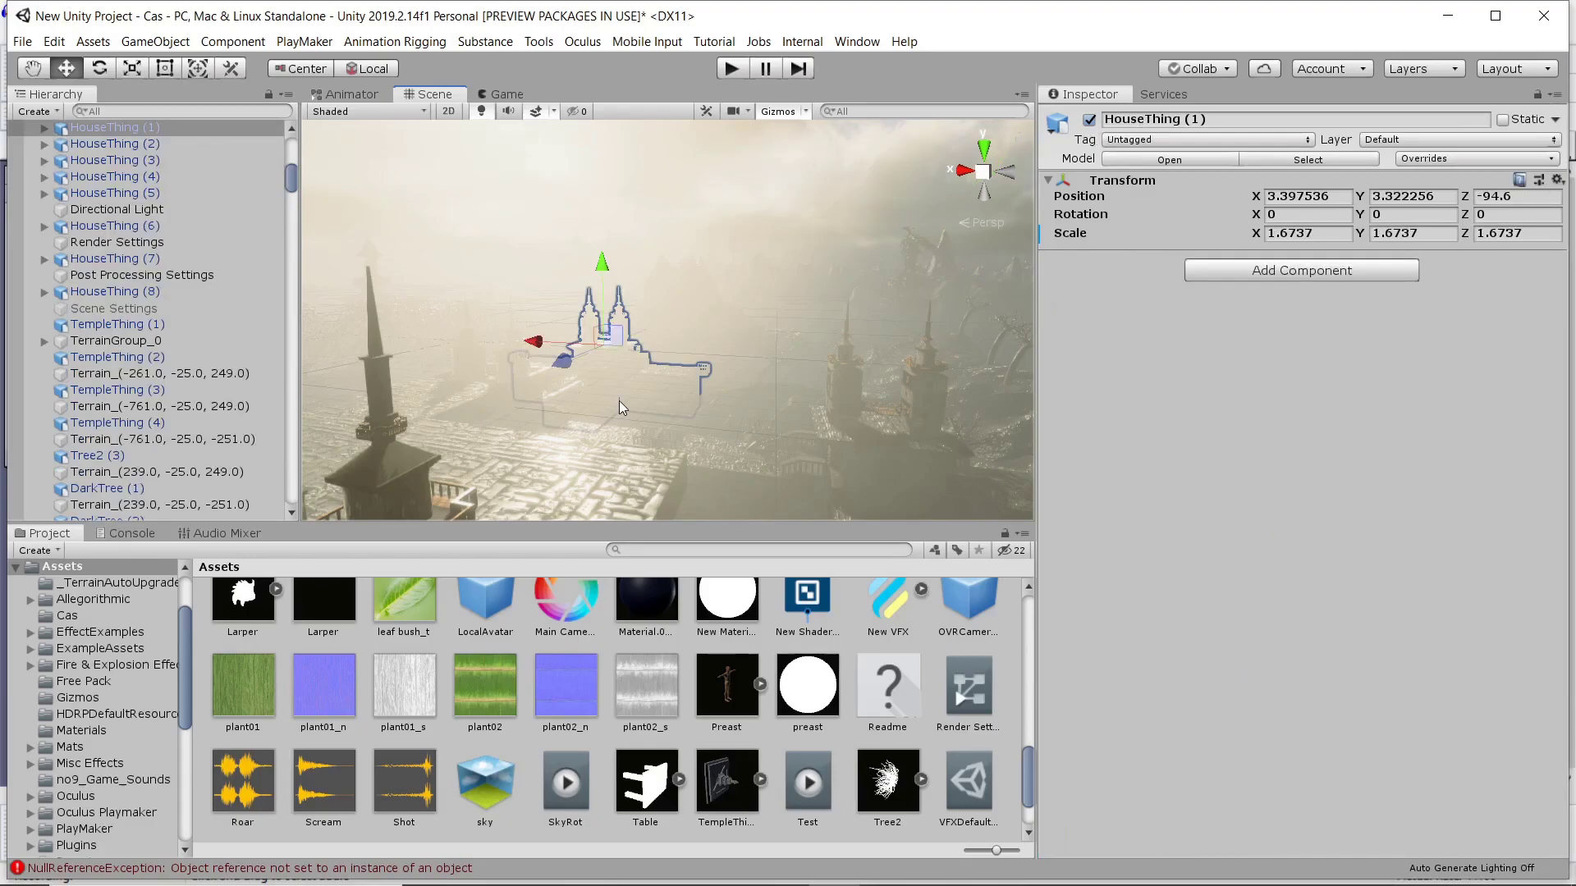
pyautogui.moveTo(621, 402); pyautogui.dragTo(777, 466, button='middle')
pyautogui.moveTo(743, 385); pyautogui.dragTo(792, 460, button='right')
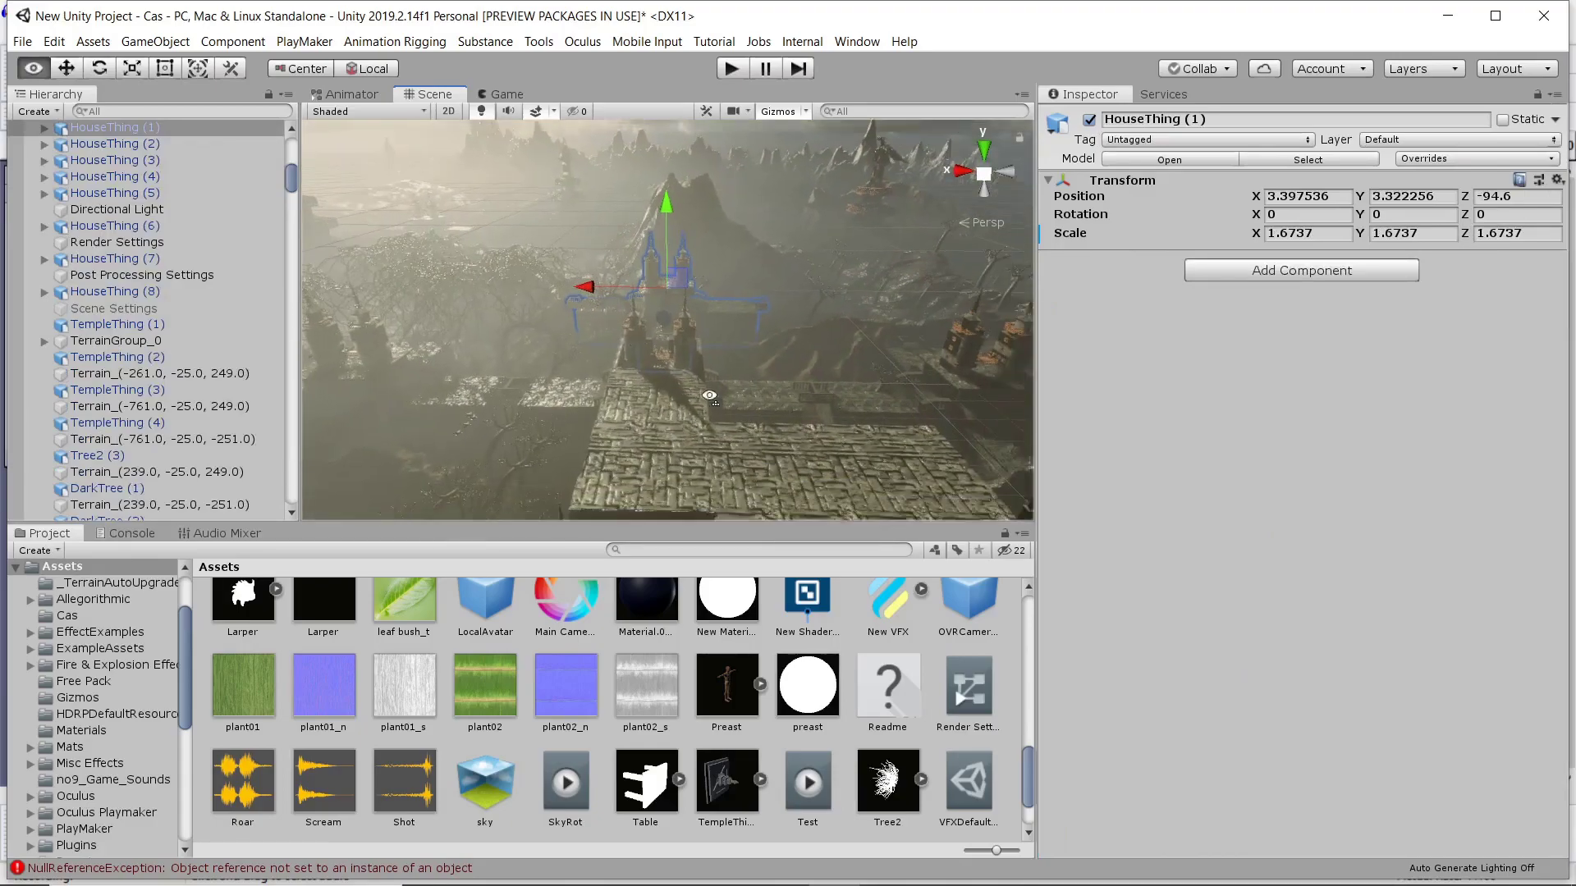
pyautogui.moveTo(792, 435); pyautogui.dragTo(579, 308, button='middle')
pyautogui.scroll(-3, 688, 366)
pyautogui.moveTo(737, 414); pyautogui.dragTo(690, 381, button='middle')
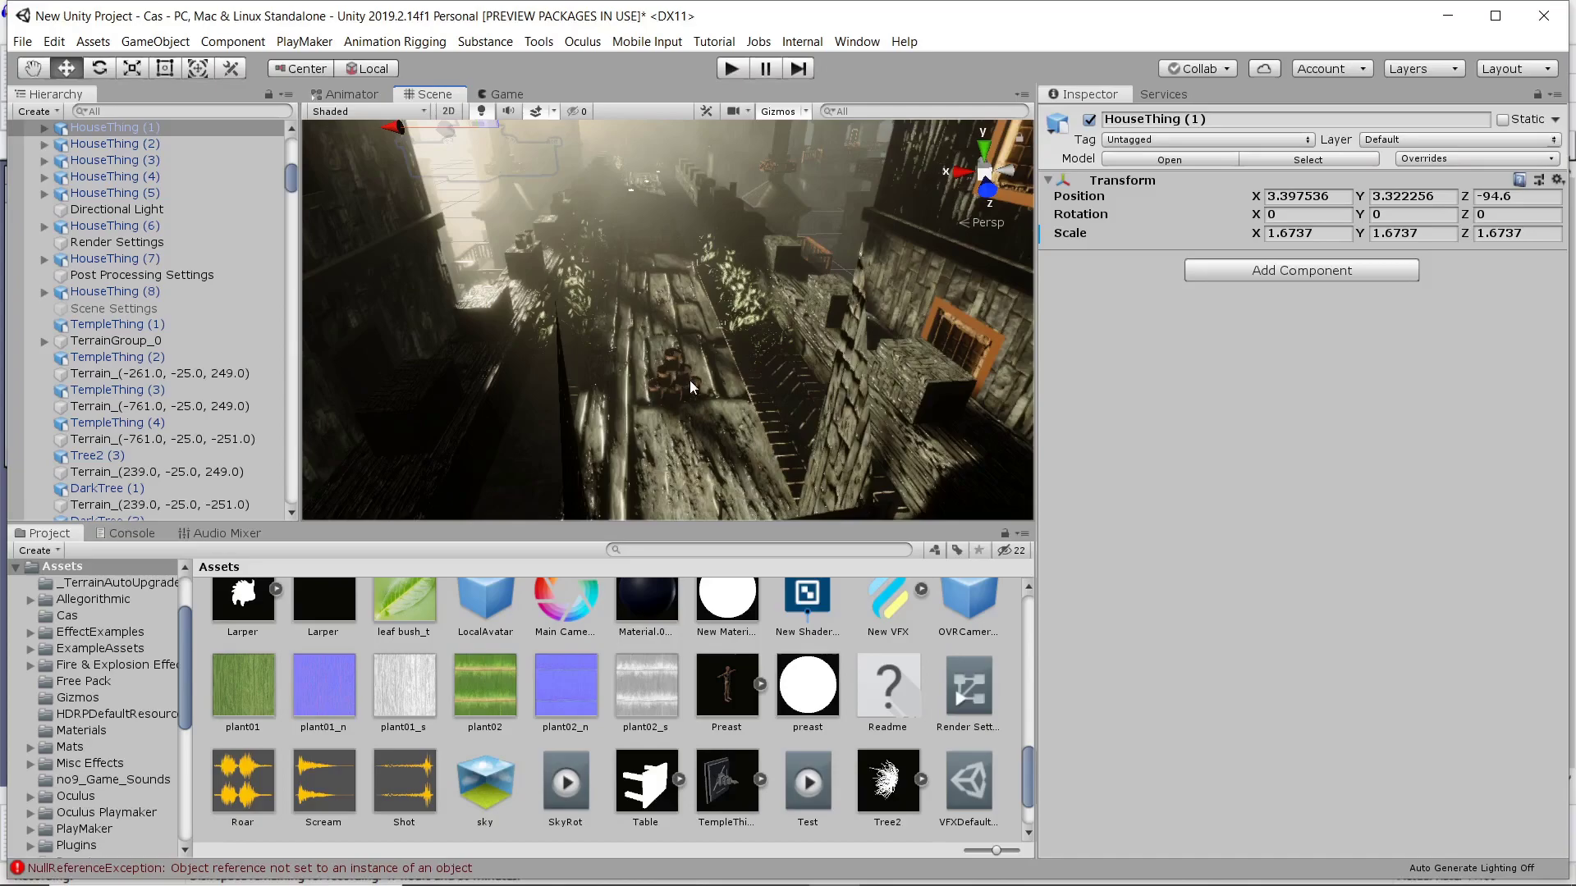
# - Inspect the wooden walkway, balconies and spired buildings from inside the town
pyautogui.moveTo(690, 380)
pyautogui.mouseDown(button='right')
pyautogui.moveTo(675, 315)
pyautogui.moveTo(702, 358)
pyautogui.mouseUp(button='right')
pyautogui.moveTo(703, 358); pyautogui.dragTo(699, 363, button='middle')
pyautogui.scroll(6, 699, 363)
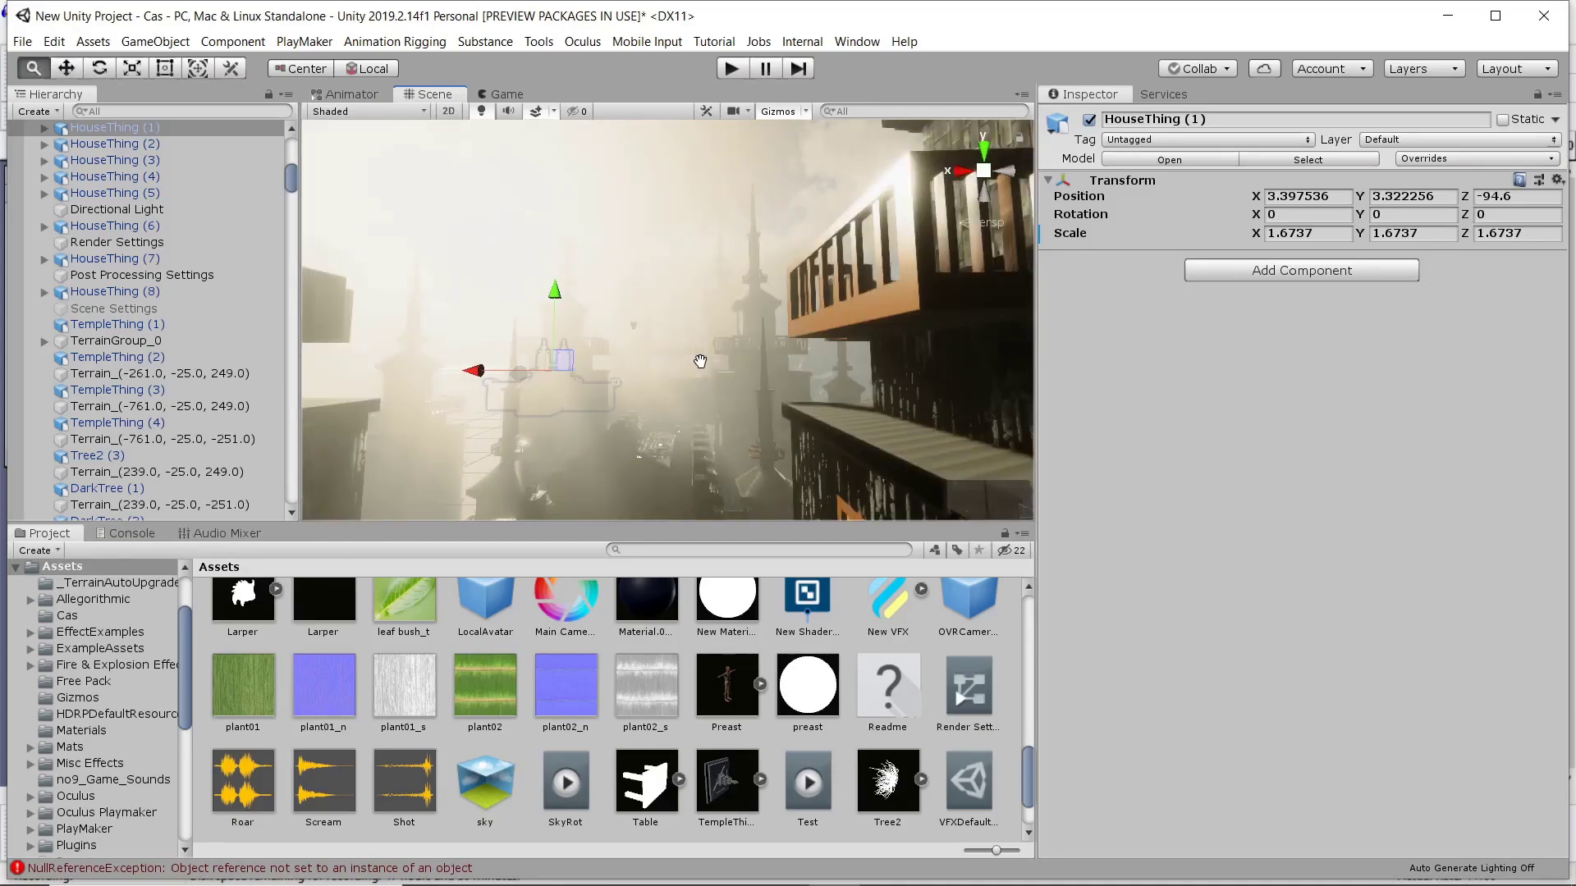
pyautogui.scroll(-5, 701, 371)
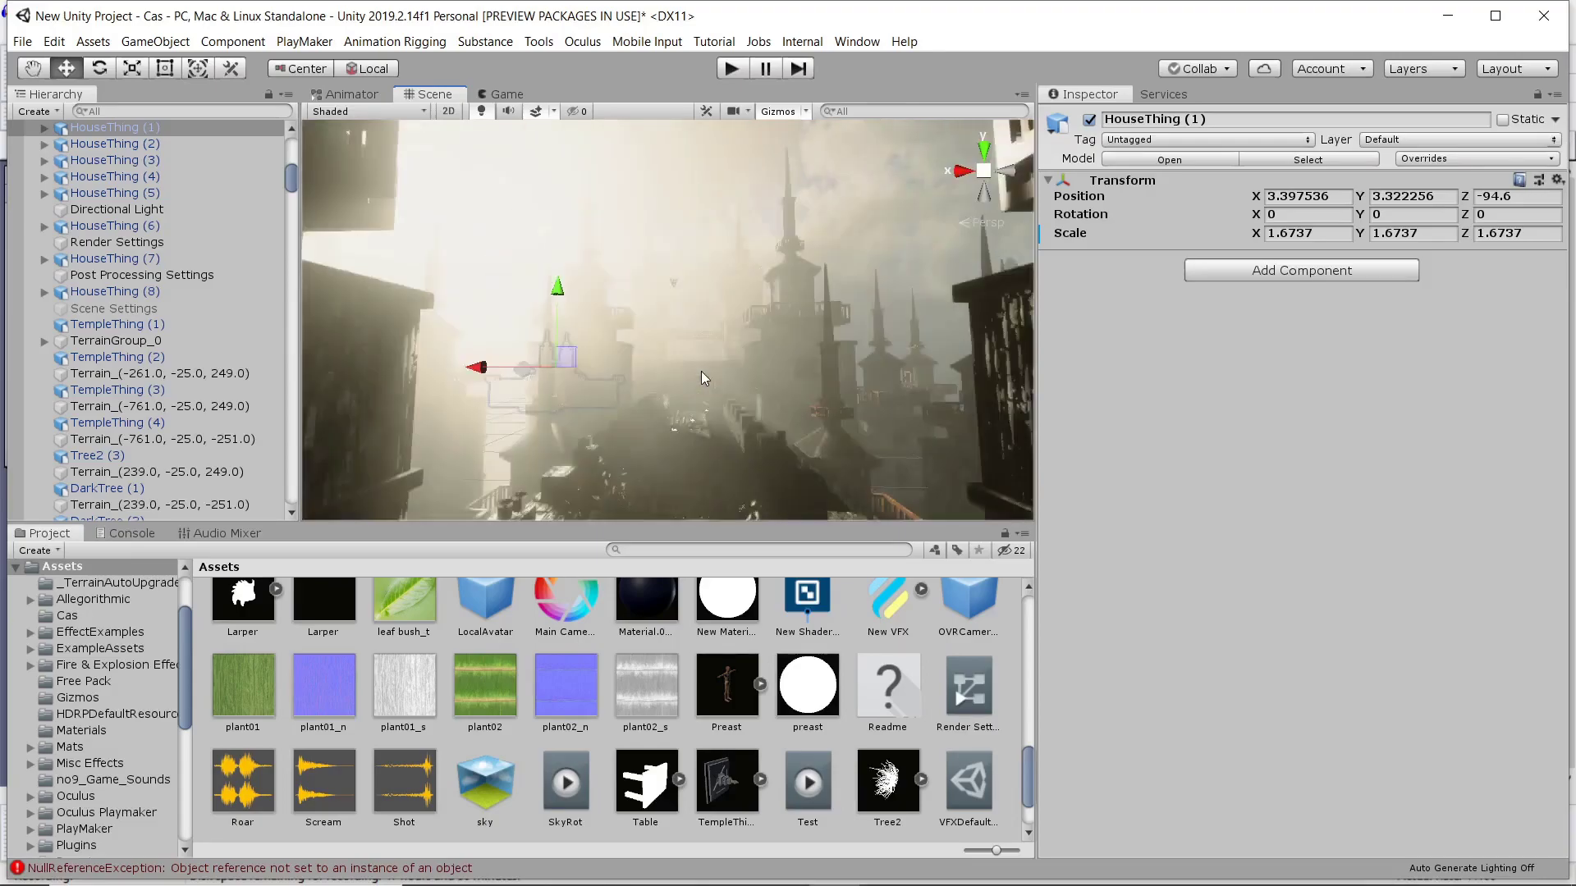
pyautogui.moveTo(701, 371); pyautogui.dragTo(713, 420, button='right')
pyautogui.moveTo(712, 420); pyautogui.dragTo(685, 366, button='middle')
pyautogui.moveTo(684, 366); pyautogui.dragTo(757, 348, button='right')
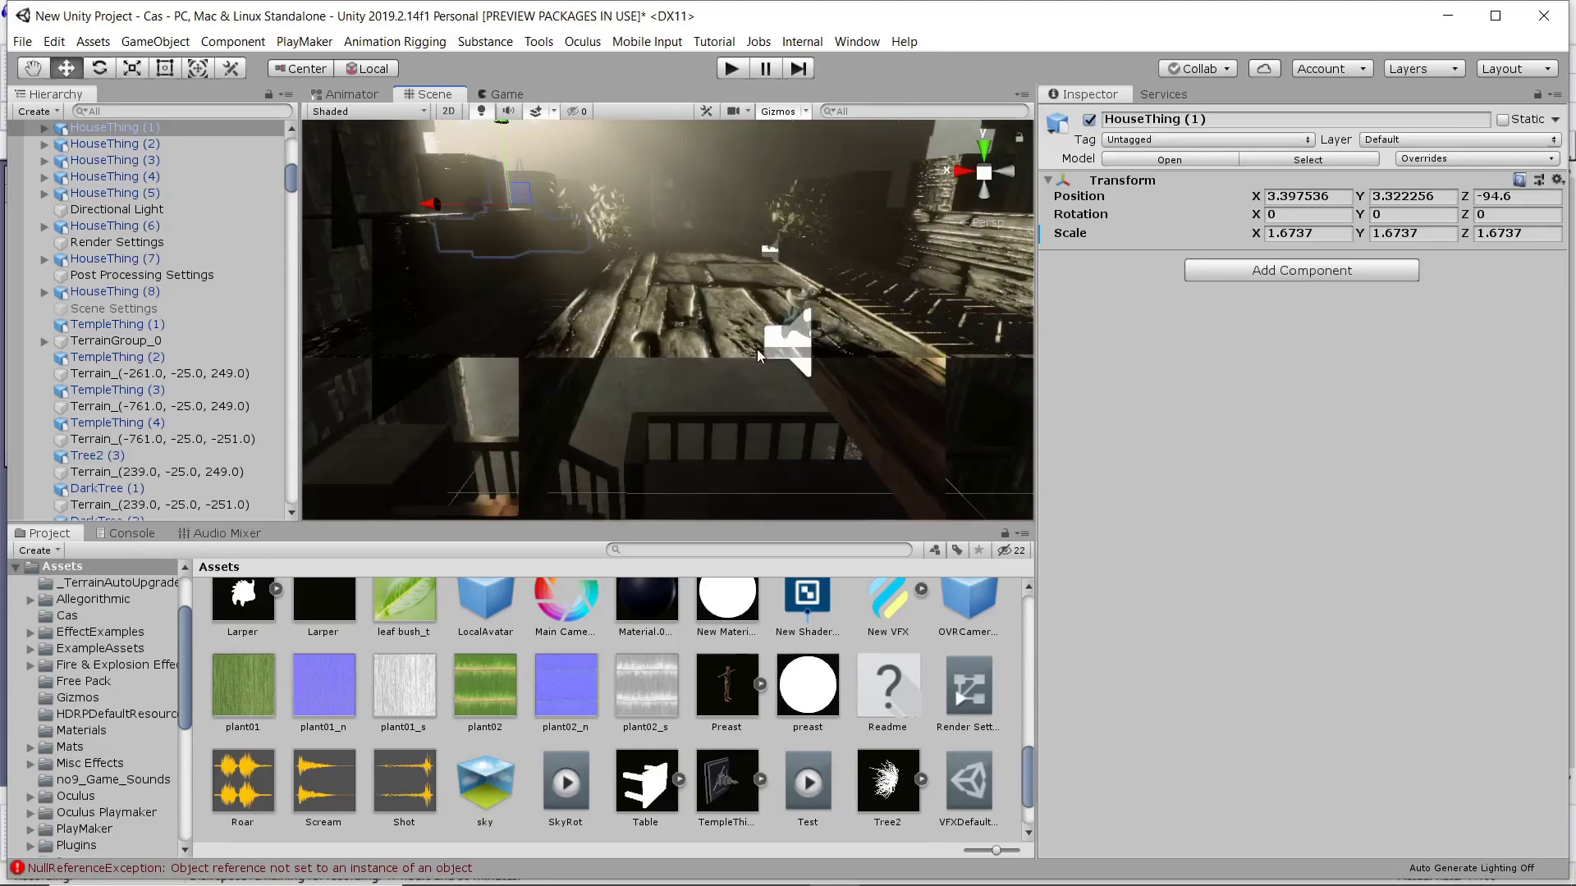
# - Select the Larper (22) creature on the wooden walkway and frame it up close in the scene view
pyautogui.click(789, 314)
pyautogui.press('f')
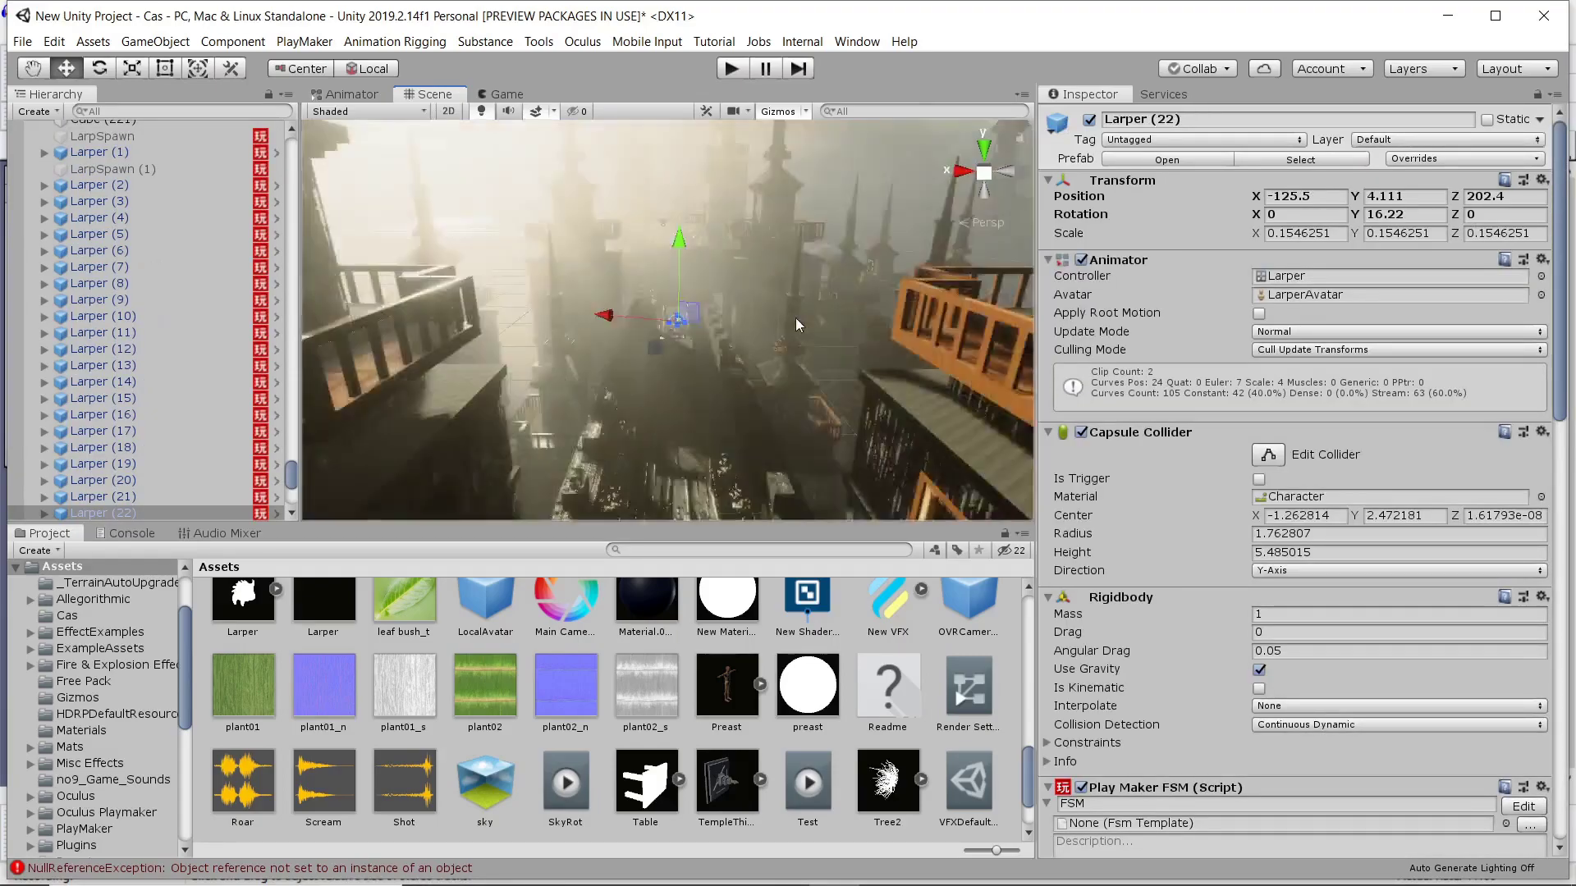
pyautogui.scroll(3, 730, 343)
pyautogui.scroll(-3, 701, 328)
pyautogui.scroll(3, 703, 341)
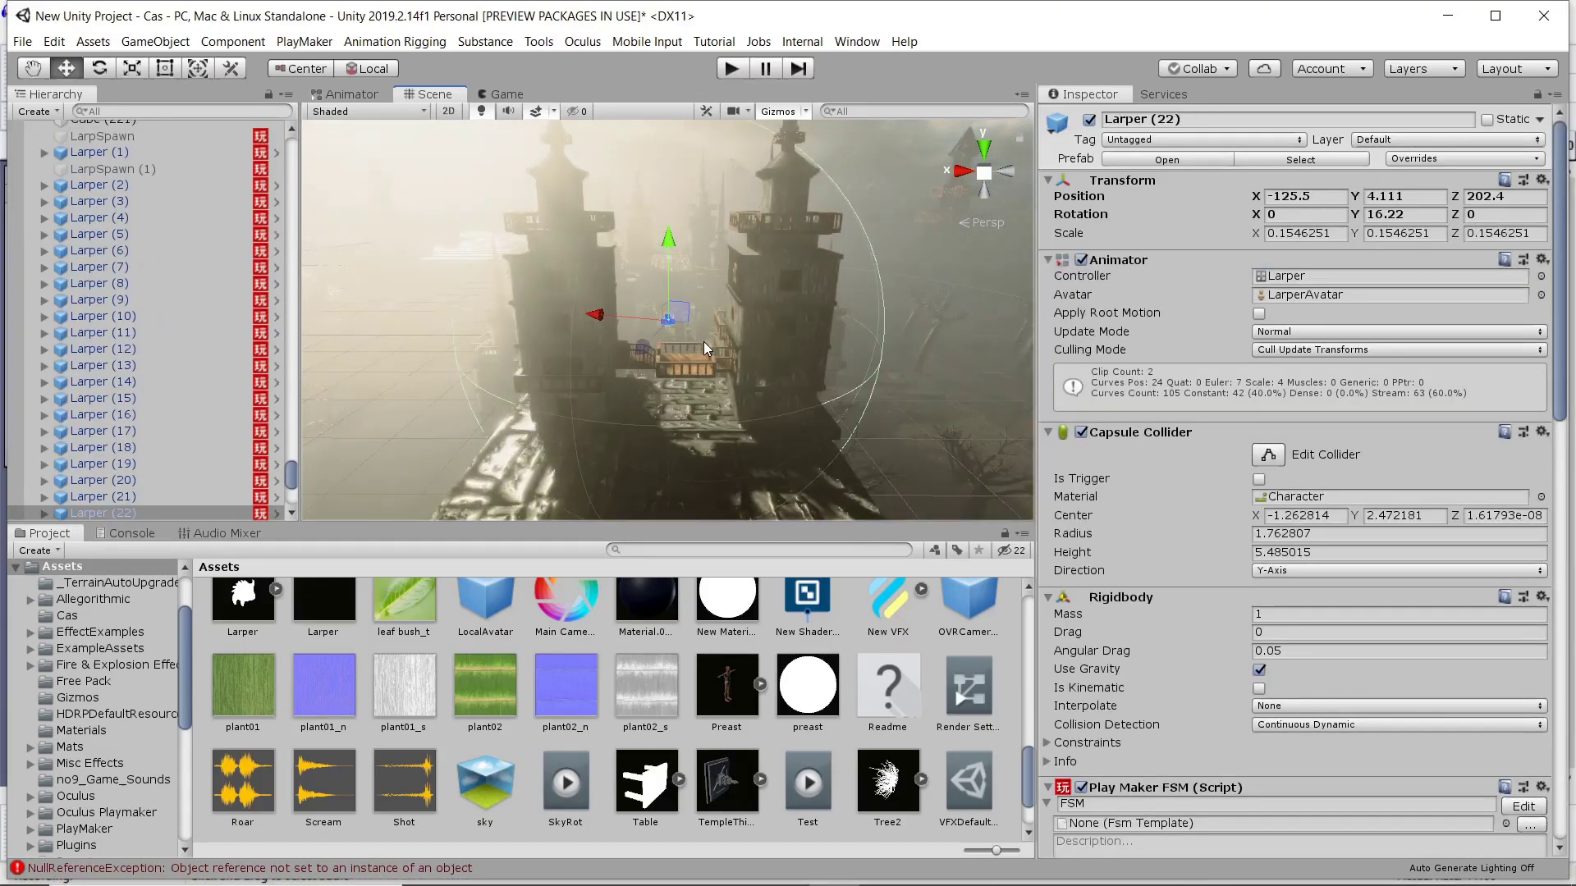
pyautogui.scroll(-2, 703, 342)
pyautogui.scroll(2, 702, 342)
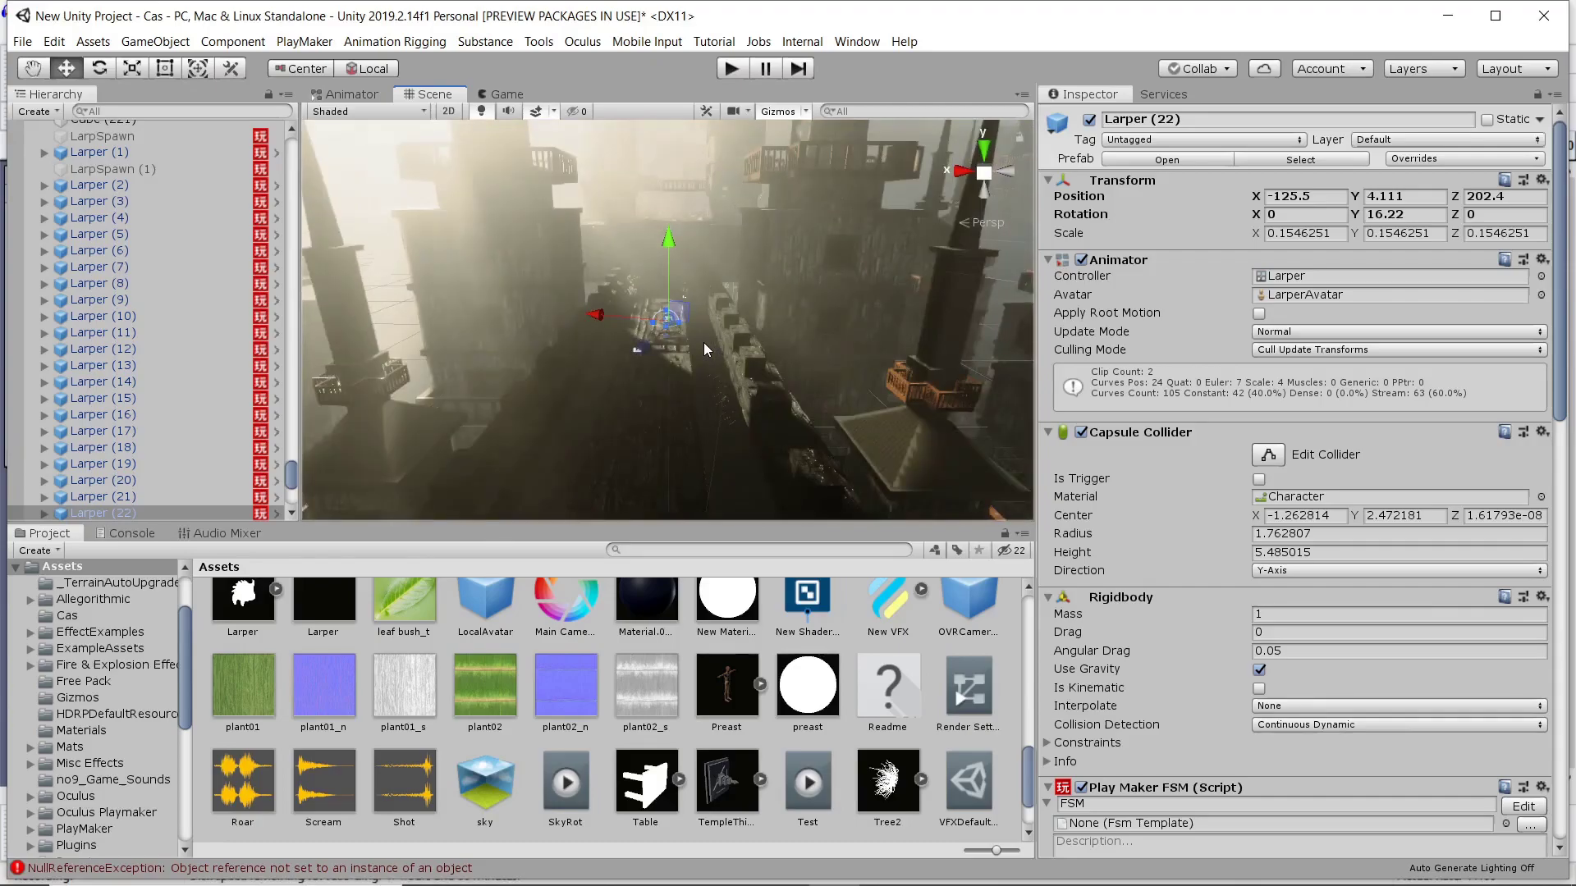
pyautogui.scroll(5, 704, 349)
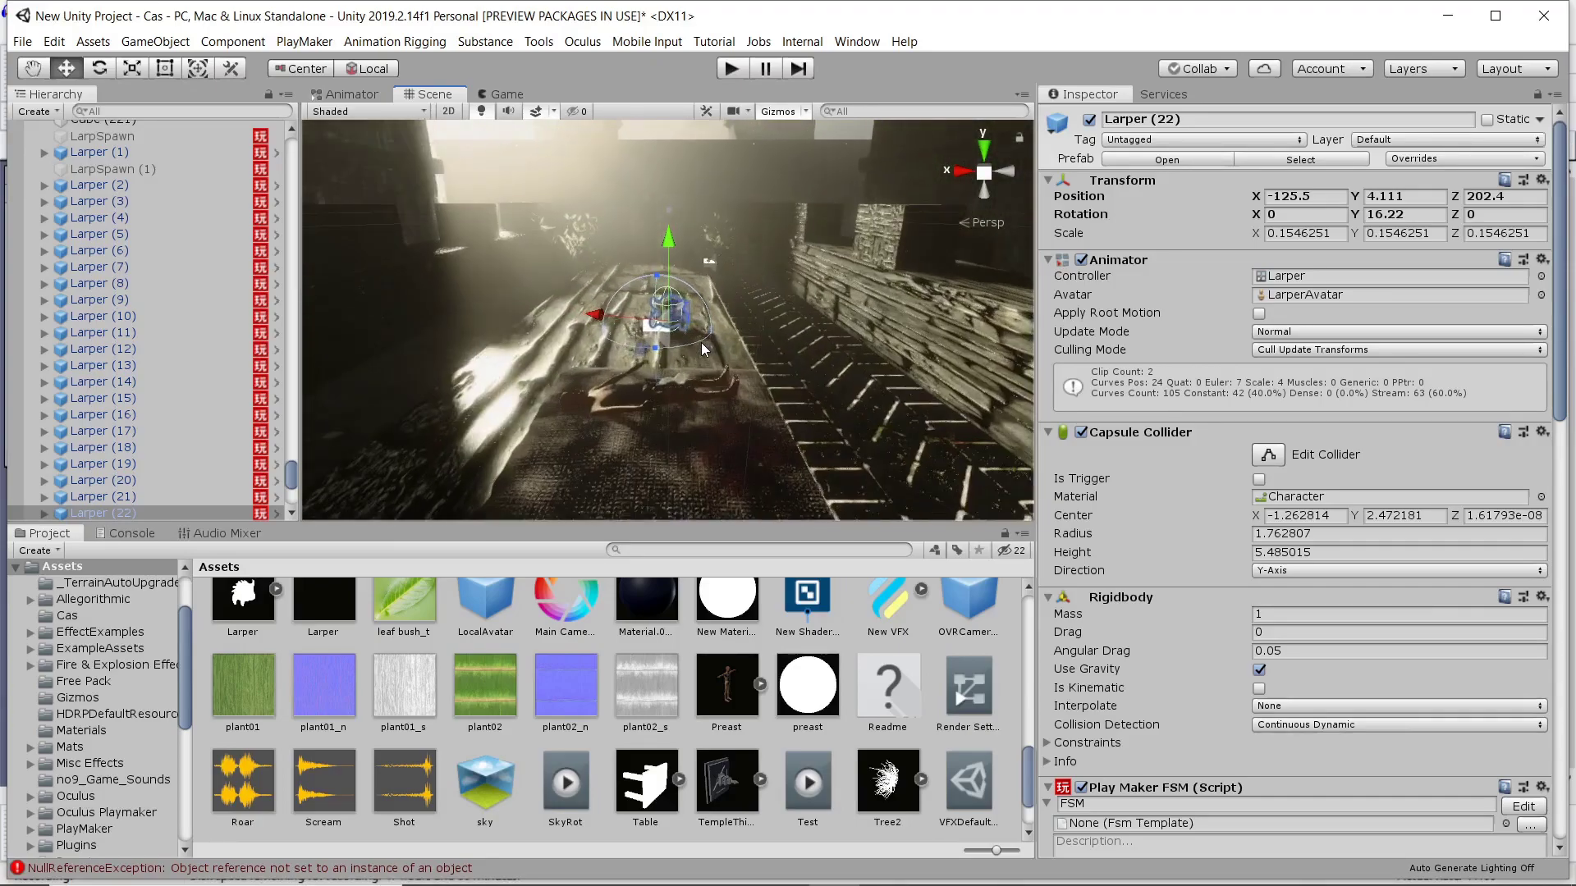
pyautogui.scroll(6, 702, 349)
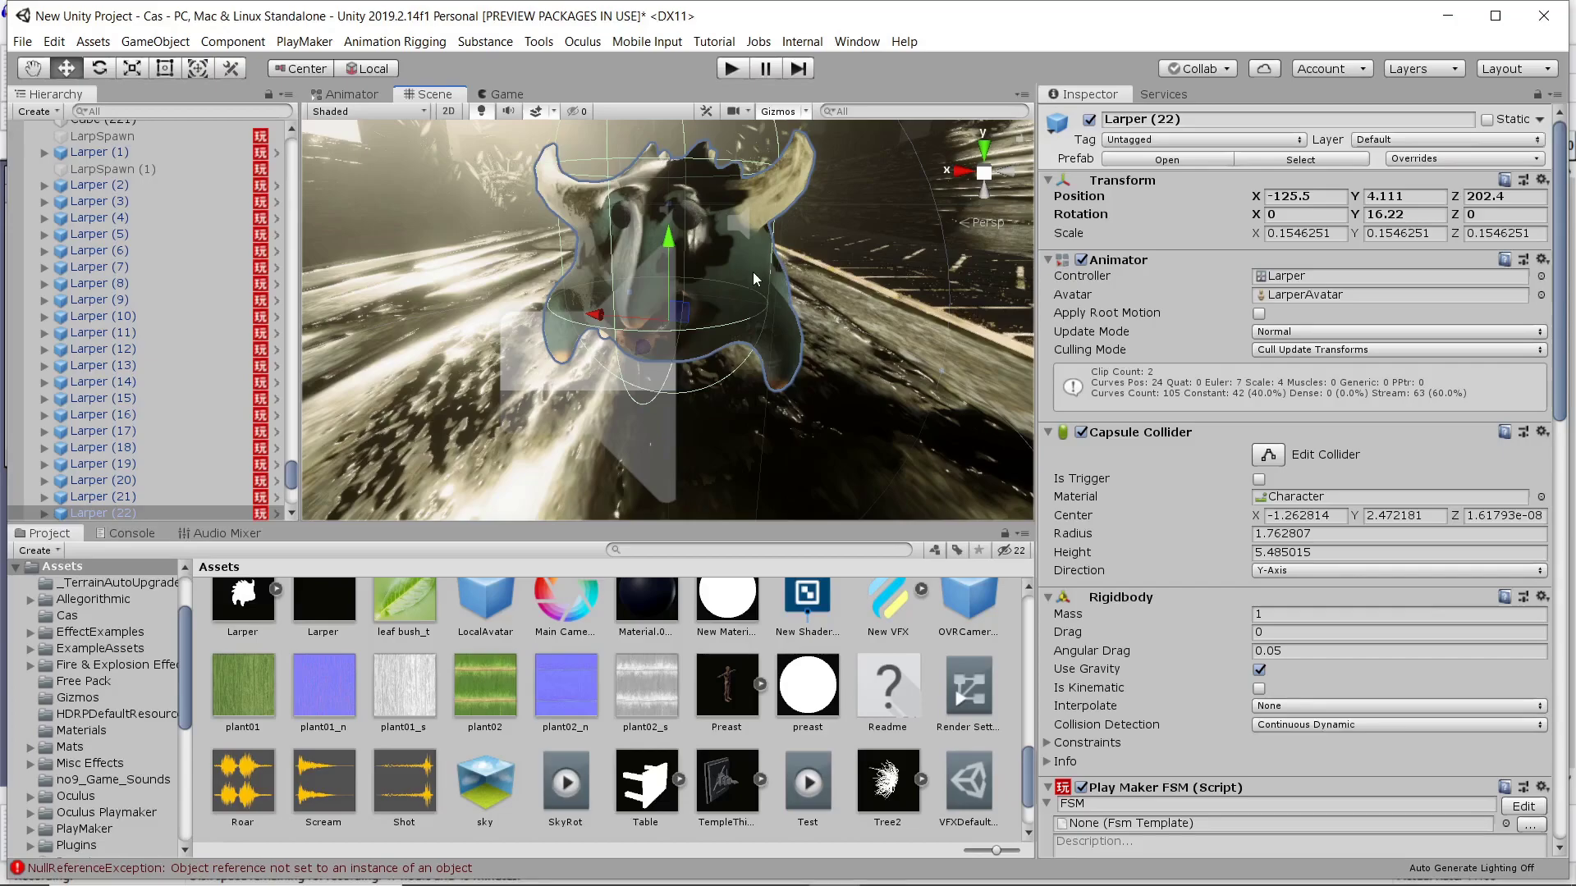
# - Examine the horned creature's face and eyes at close range
pyautogui.moveTo(687, 273); pyautogui.dragTo(788, 320, button='right')
pyautogui.scroll(3, 578, 288)
pyautogui.moveTo(522, 247); pyautogui.dragTo(634, 337, button='middle')
pyautogui.scroll(3, 632, 333)
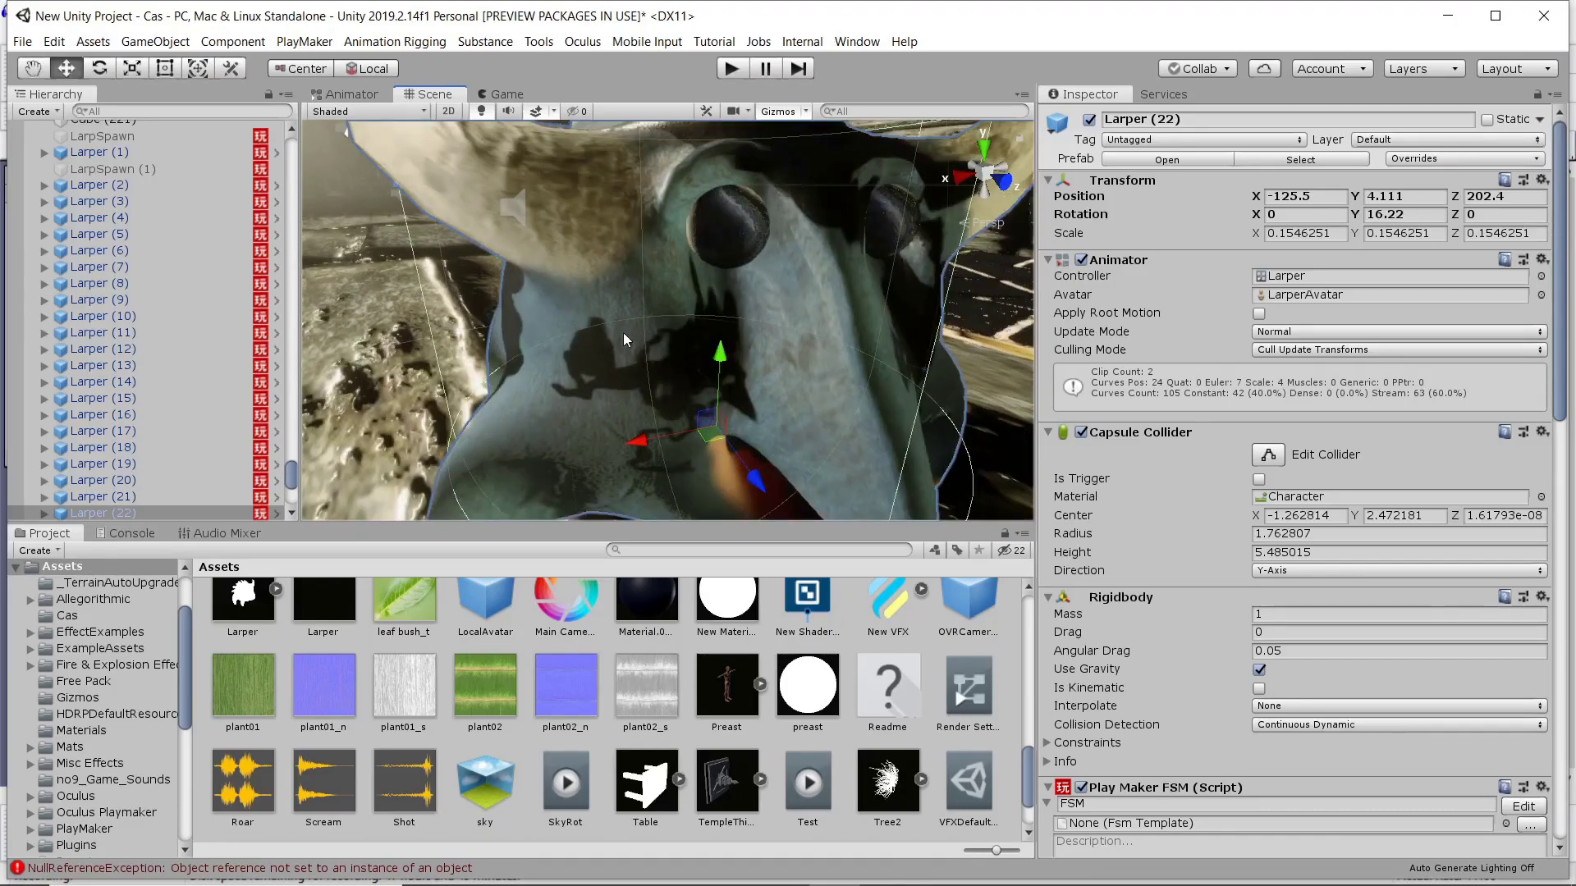
pyautogui.moveTo(623, 332)
pyautogui.mouseDown(button='right')
pyautogui.moveTo(650, 336)
pyautogui.moveTo(634, 332)
pyautogui.mouseUp(button='right')
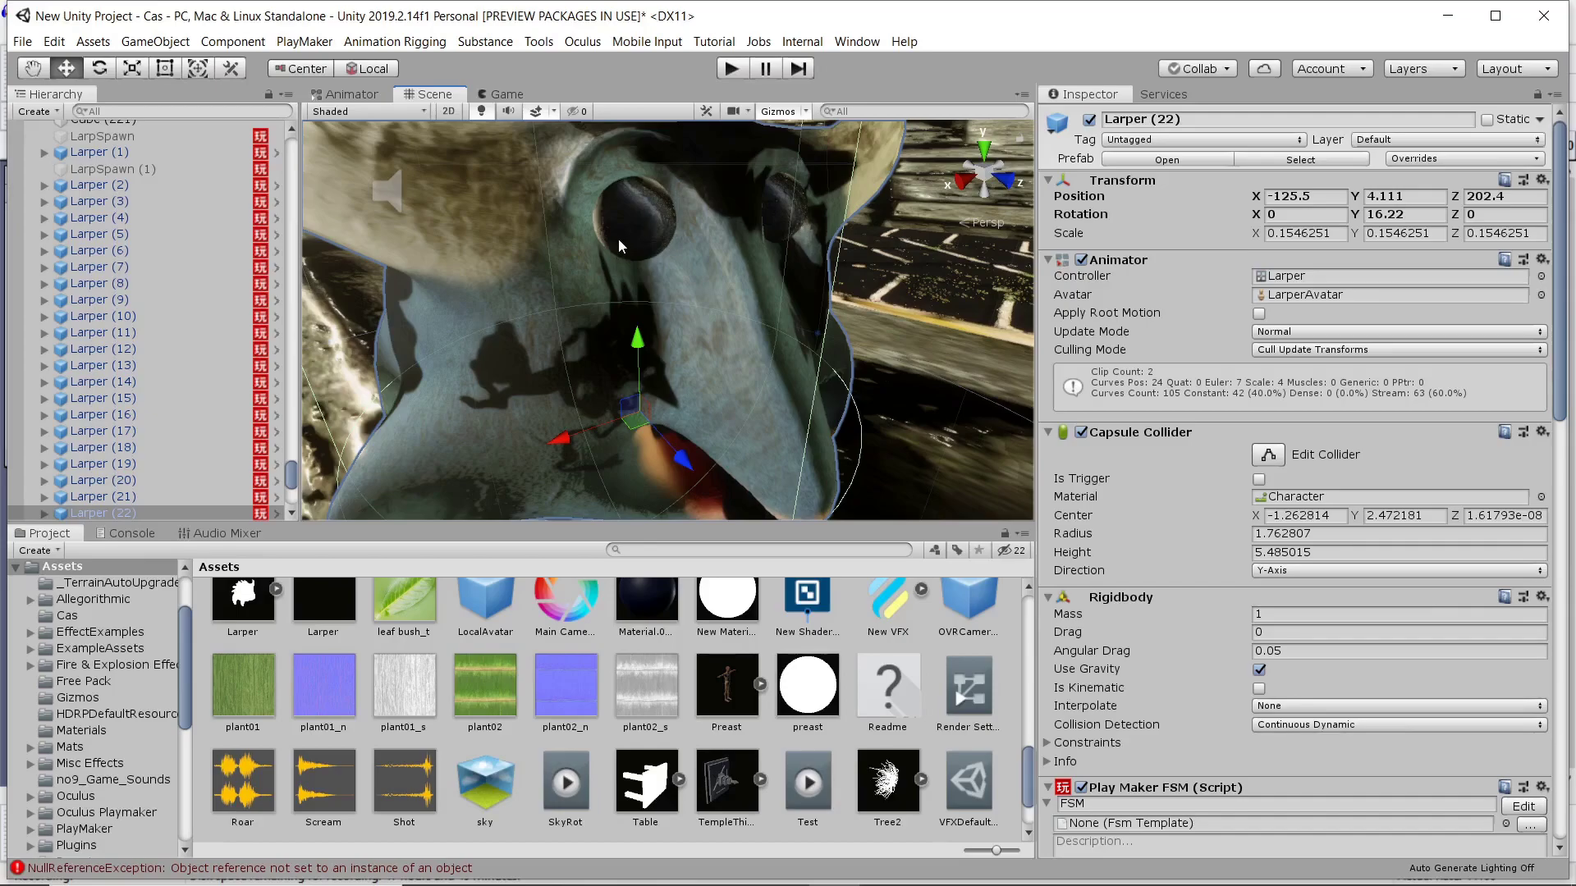
pyautogui.scroll(-4, 627, 223)
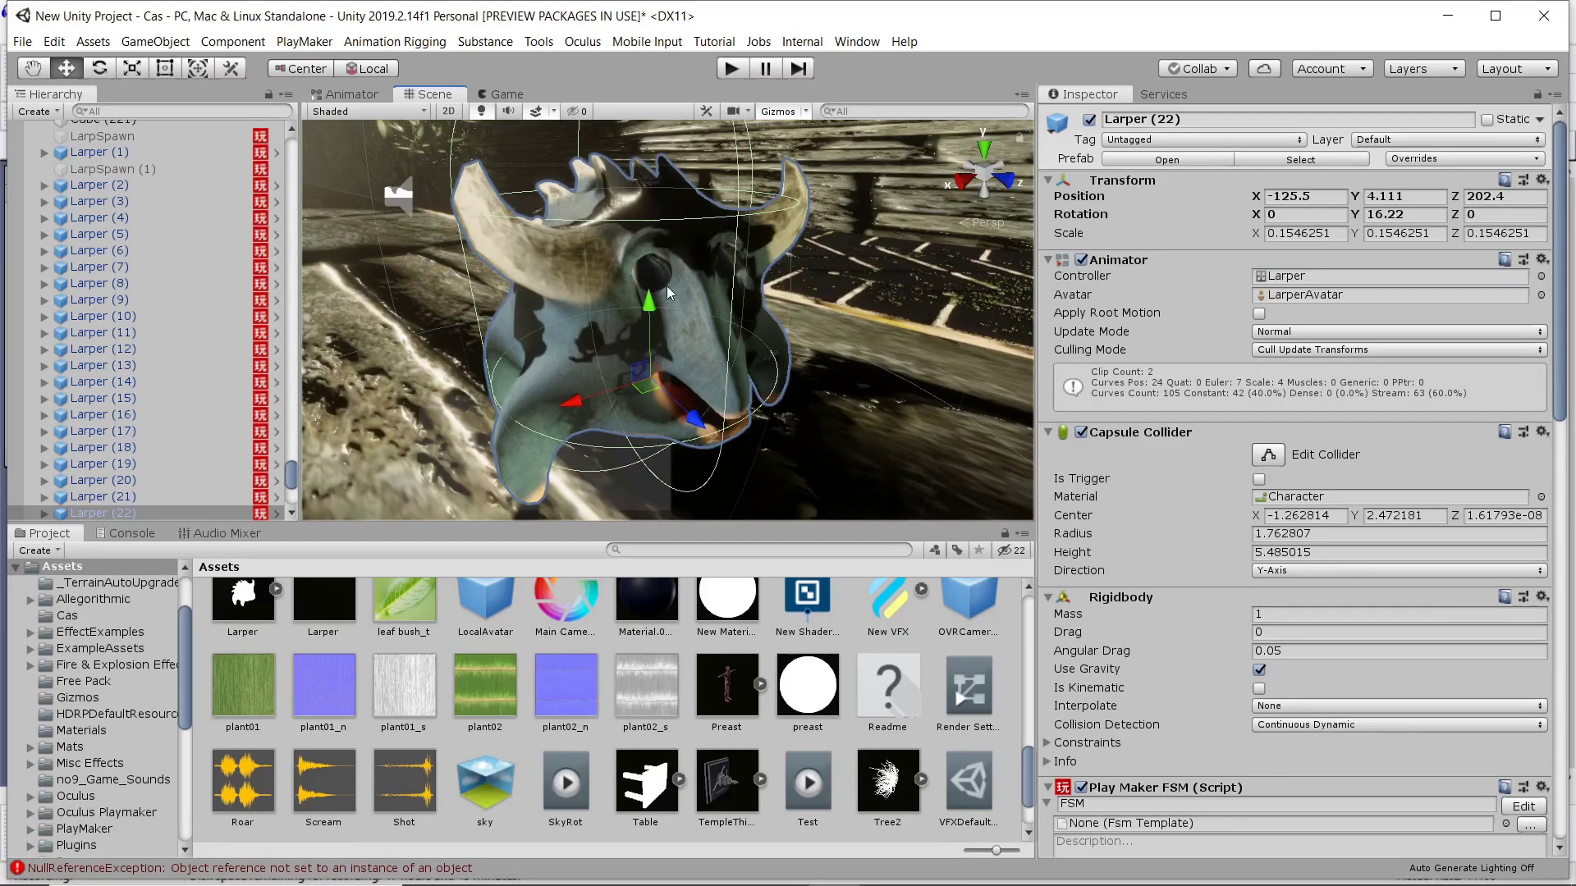
pyautogui.scroll(4, 649, 334)
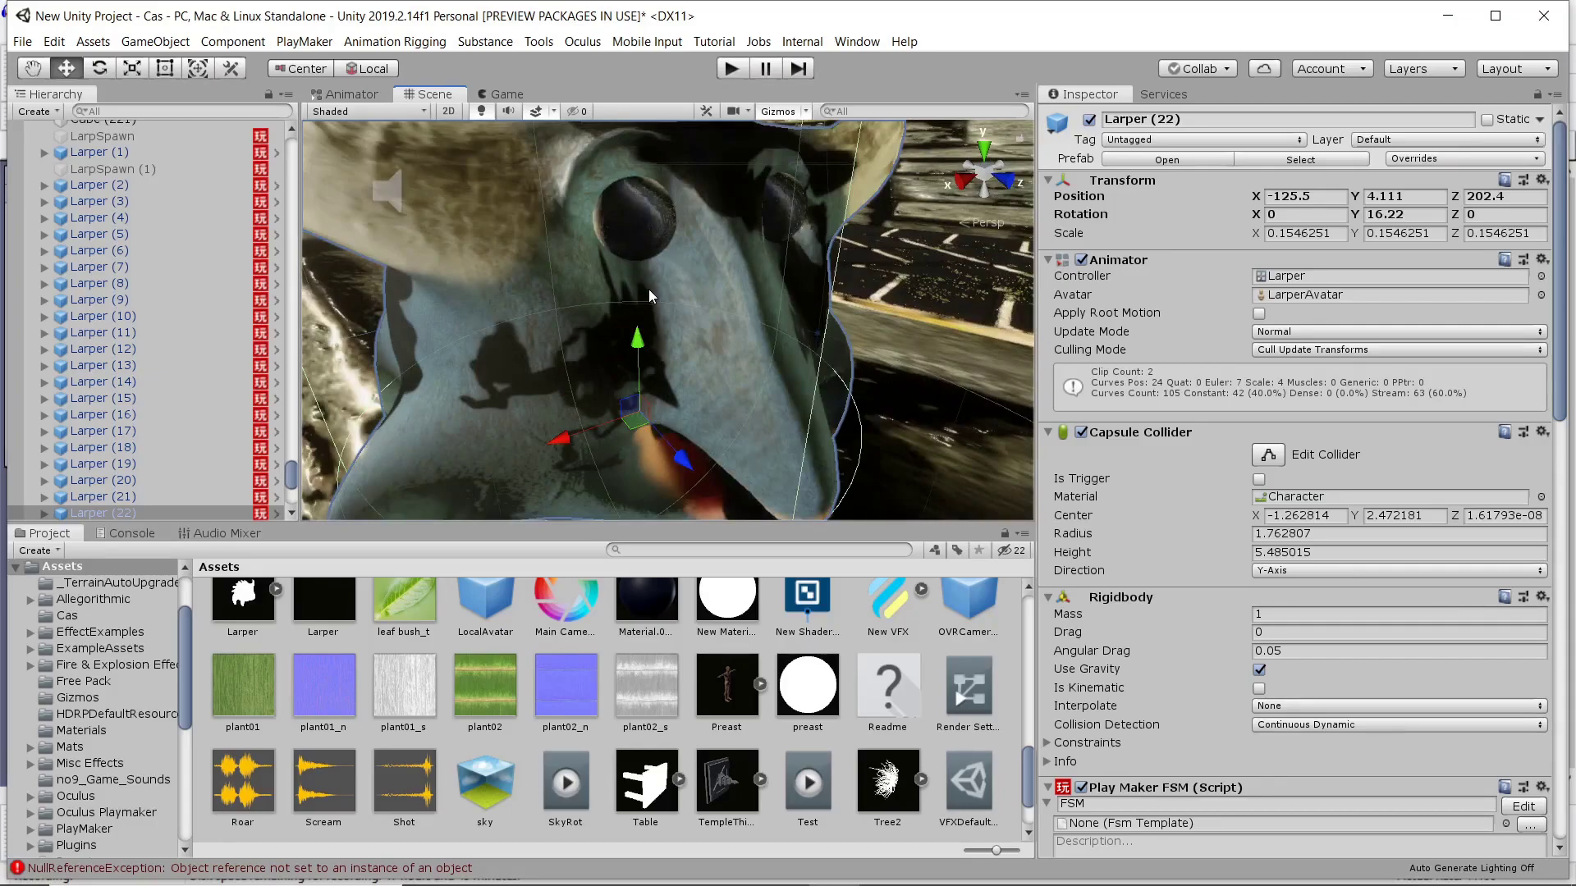
pyautogui.scroll(-3, 650, 296)
# - Inspect the creature from all around, including its flanks, spiked back and horns
pyautogui.keyDown('alt'); pyautogui.moveTo(648, 363); pyautogui.dragTo(657, 207); pyautogui.keyUp('alt')
pyautogui.moveTo(657, 206); pyautogui.dragTo(692, 389, button='middle')
pyautogui.keyDown('alt'); pyautogui.moveTo(692, 390); pyautogui.dragTo(583, 368); pyautogui.keyUp('alt')
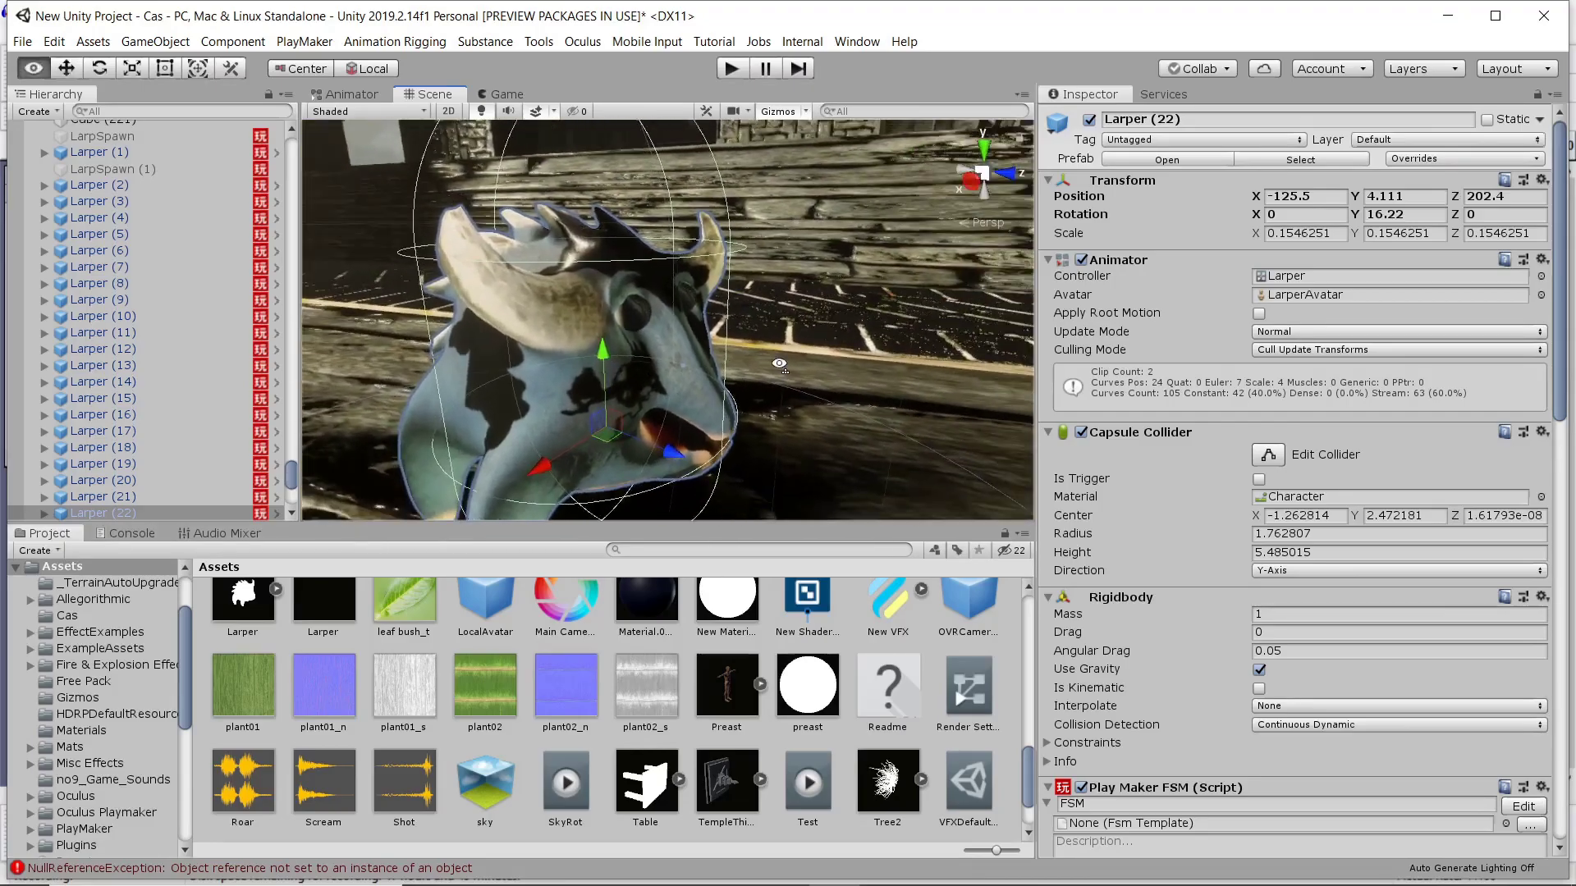
pyautogui.moveTo(583, 368); pyautogui.dragTo(597, 373, button='middle')
pyautogui.keyDown('alt'); pyautogui.moveTo(597, 372); pyautogui.dragTo(842, 373); pyautogui.keyUp('alt')
pyautogui.moveTo(646, 386); pyautogui.dragTo(780, 394, button='middle')
pyautogui.keyDown('alt'); pyautogui.moveTo(632, 382); pyautogui.dragTo(764, 381); pyautogui.keyUp('alt')
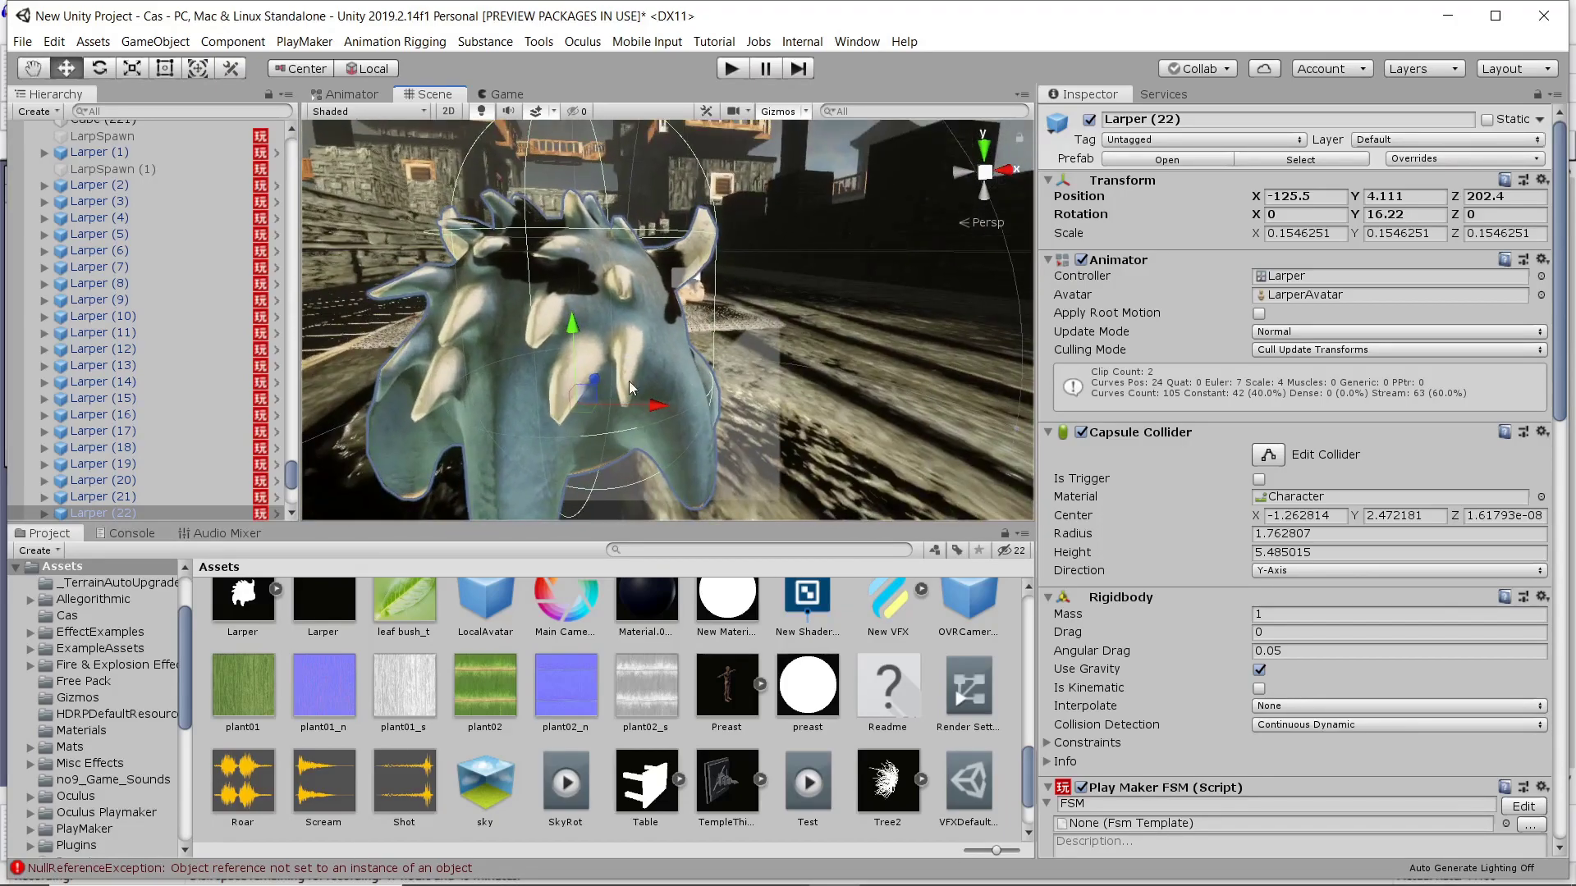
pyautogui.moveTo(631, 382); pyautogui.dragTo(846, 383, button='middle')
pyautogui.keyDown('alt'); pyautogui.moveTo(615, 379); pyautogui.dragTo(698, 371); pyautogui.keyUp('alt')
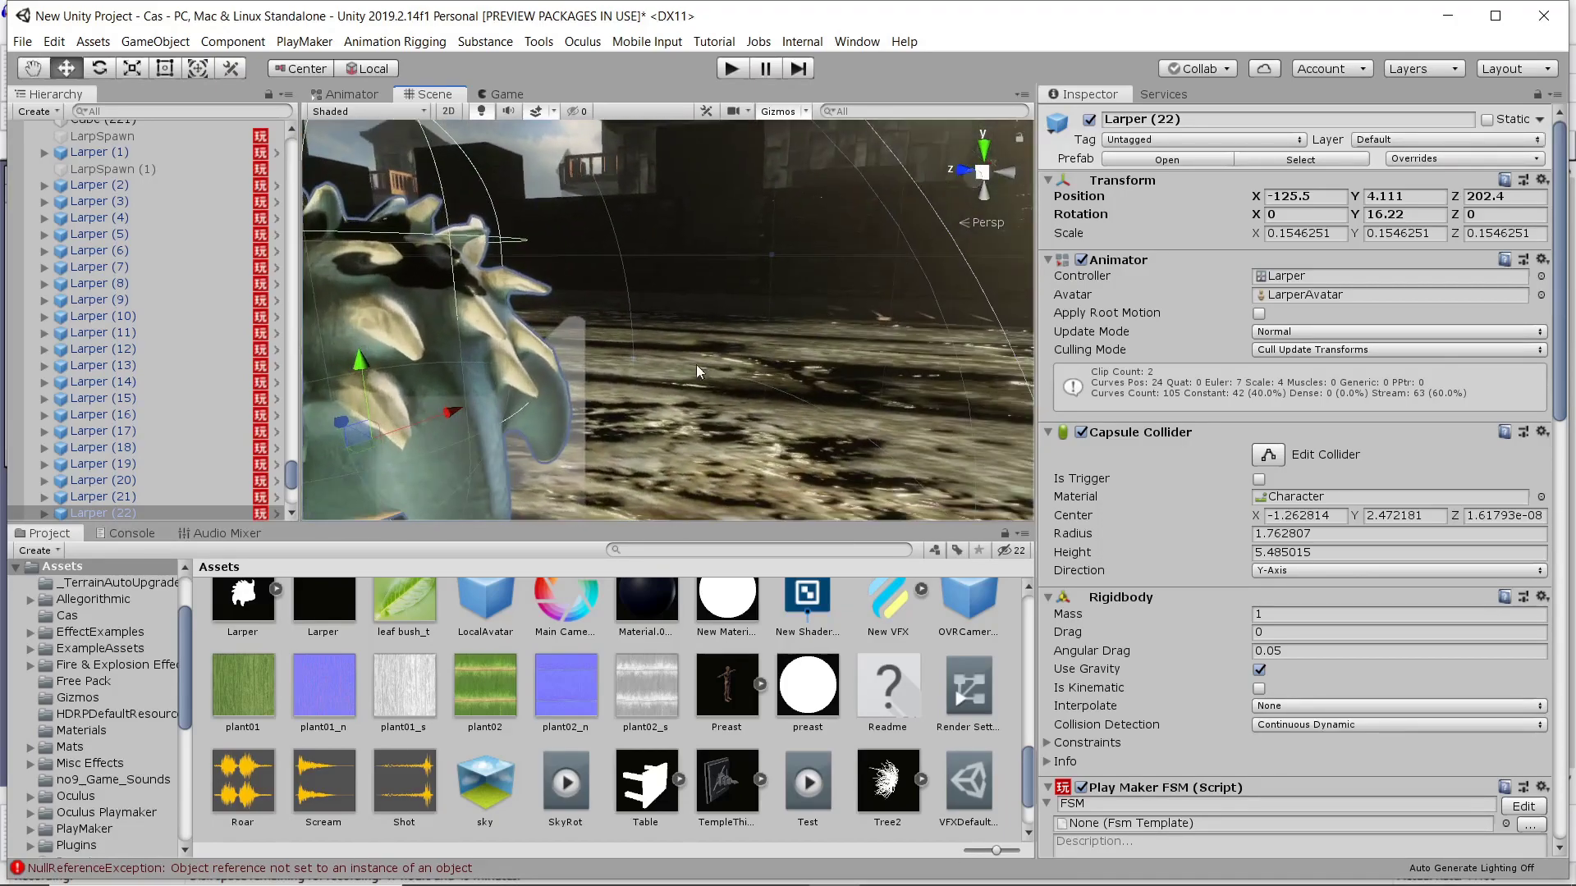
pyautogui.moveTo(581, 390); pyautogui.dragTo(760, 396, button='middle')
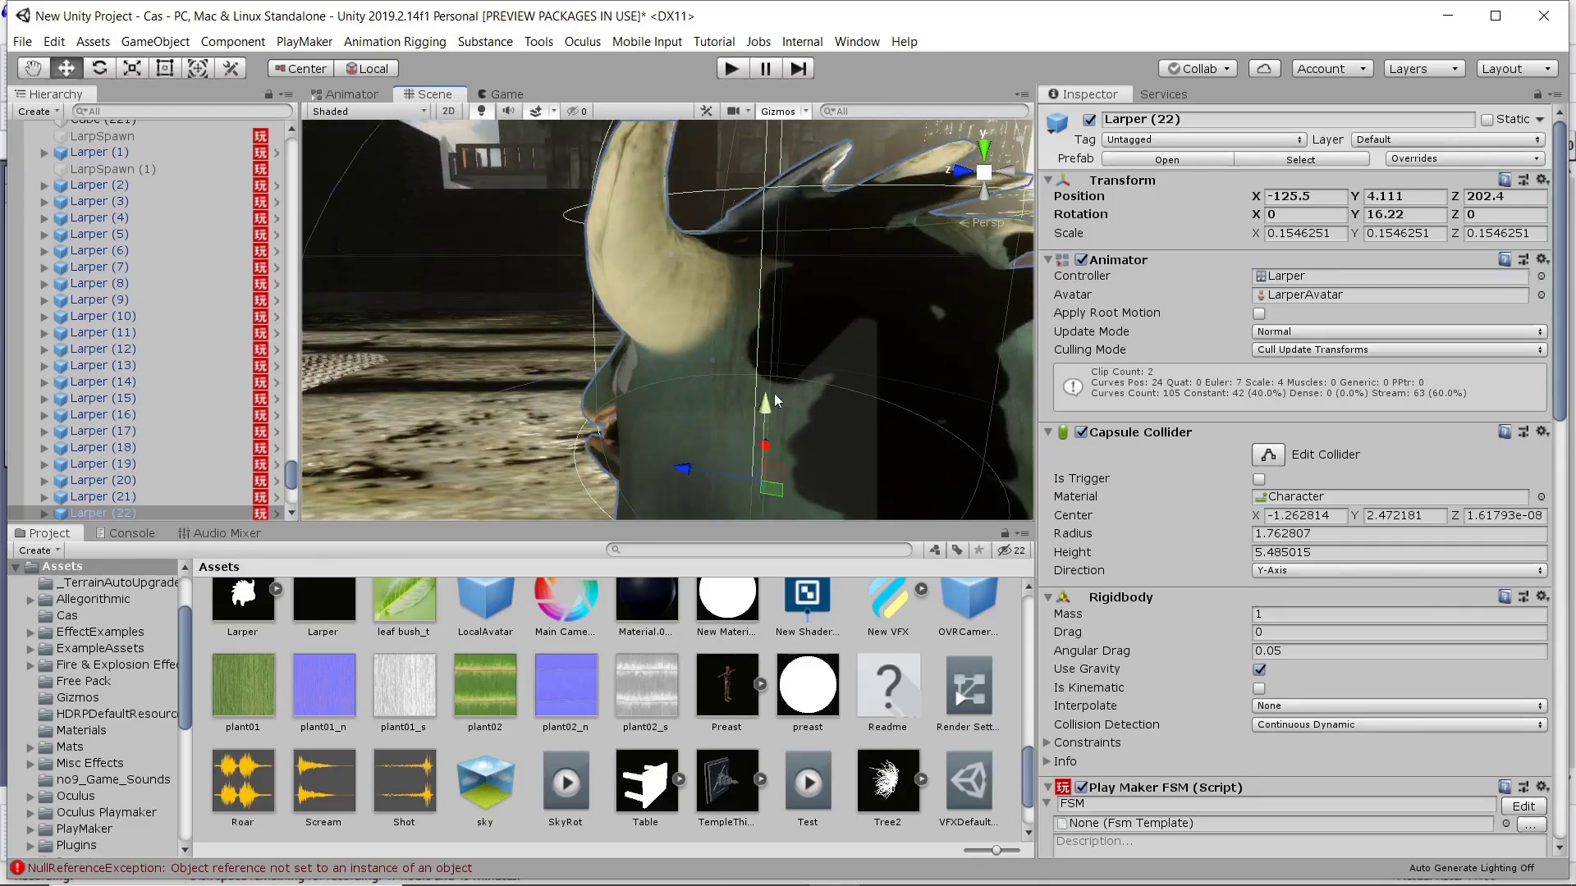
pyautogui.moveTo(558, 381); pyautogui.dragTo(770, 390, button='right')
pyautogui.moveTo(570, 384); pyautogui.dragTo(760, 391, button='middle')
pyautogui.moveTo(606, 380); pyautogui.dragTo(775, 390, button='right')
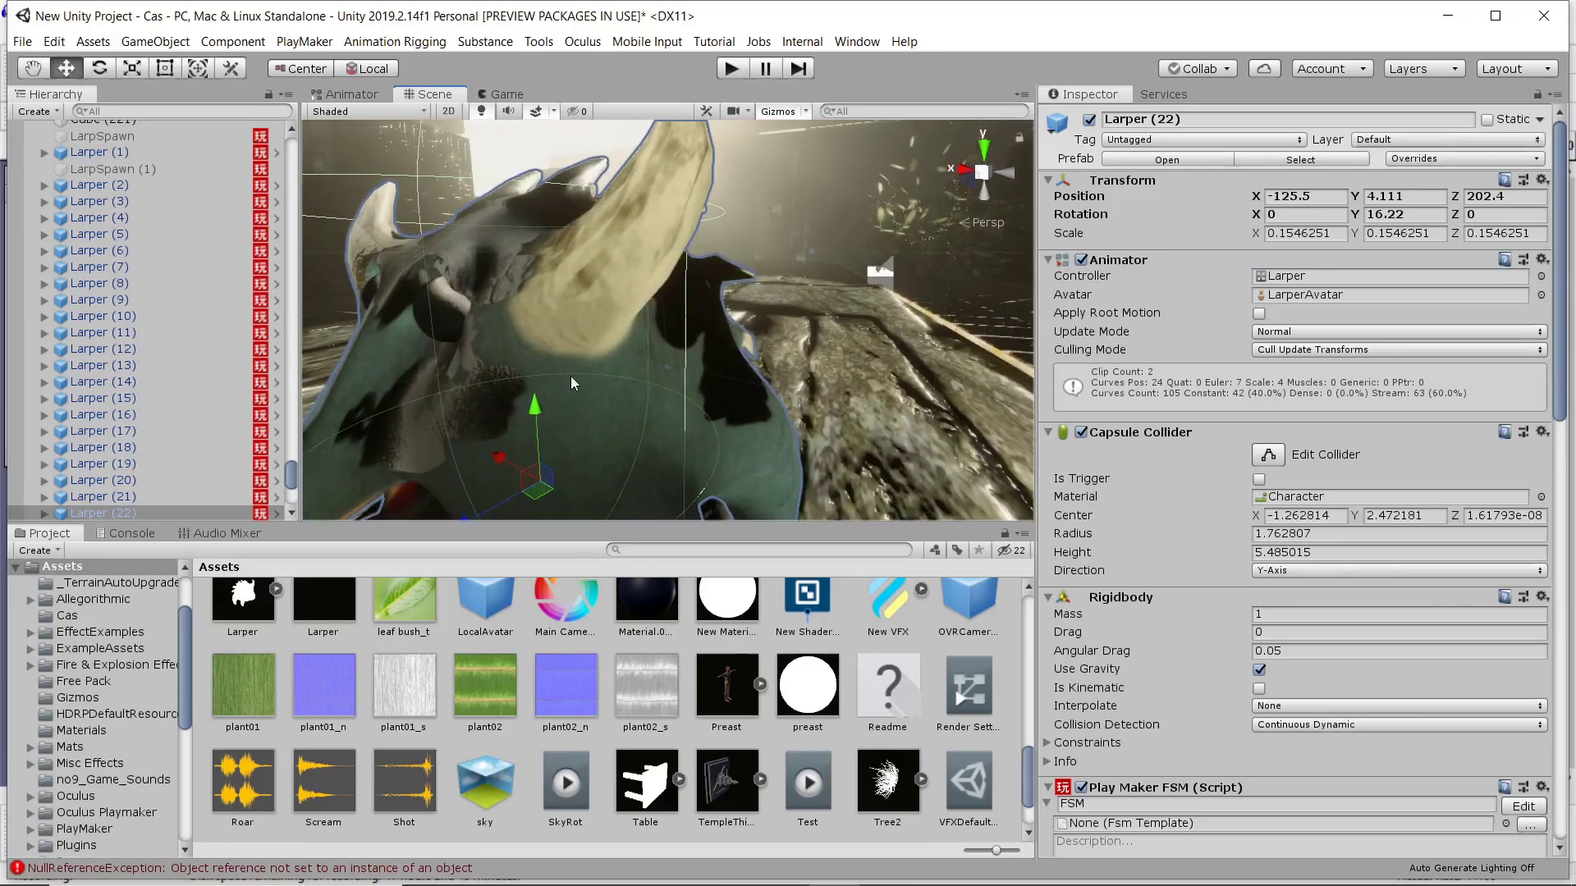
# - Inspect the creature from the front, both close up and at a distance on the walkway
pyautogui.scroll(-4, 571, 380)
pyautogui.scroll(2, 559, 386)
pyautogui.scroll(2, 509, 383)
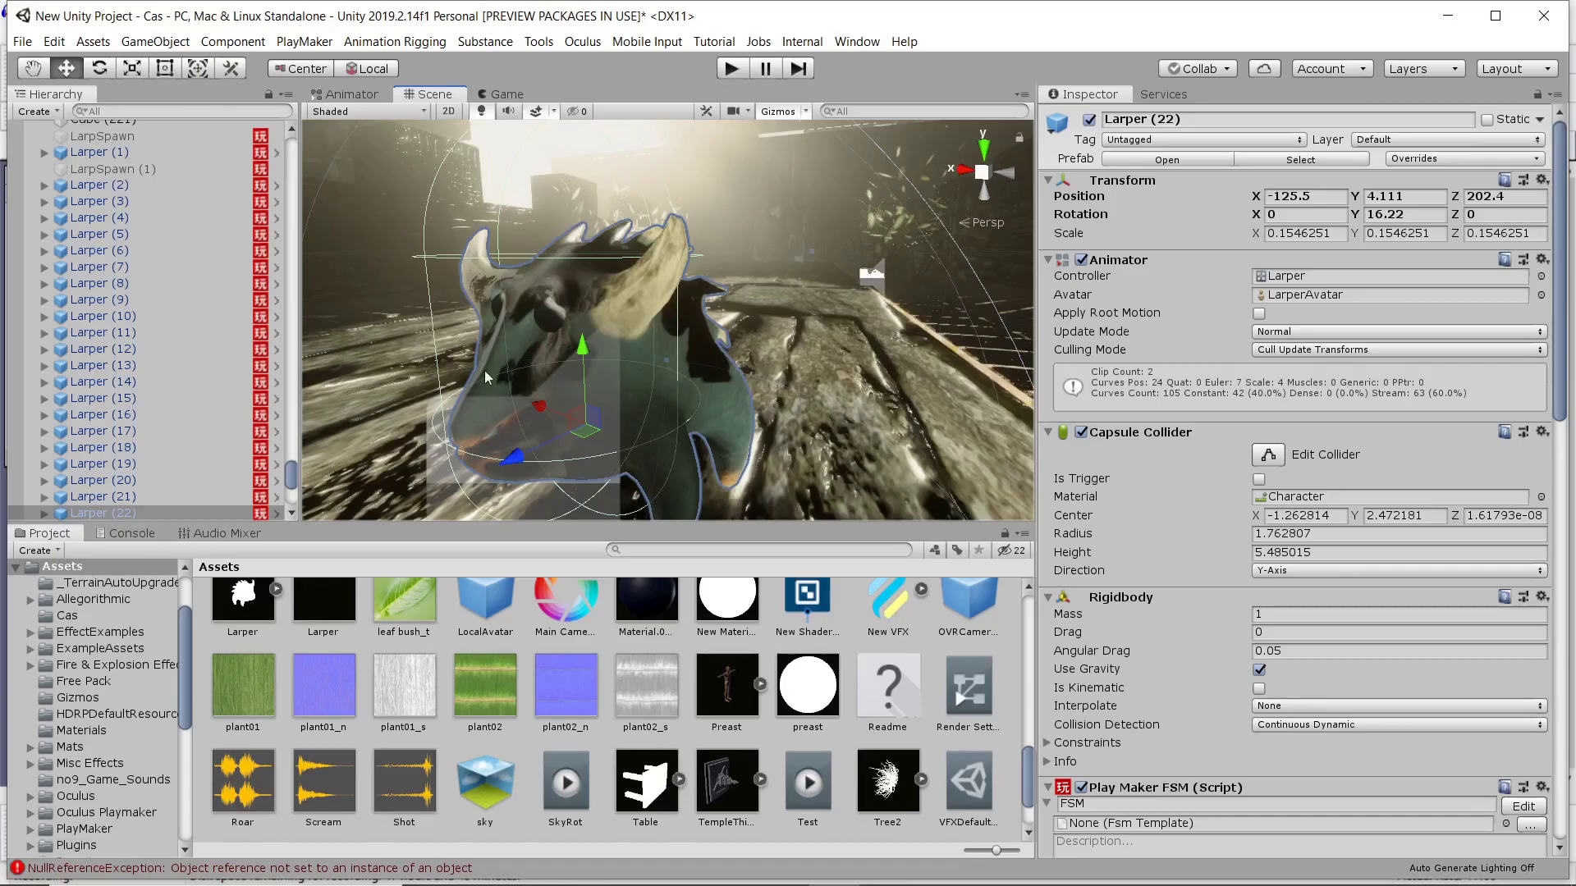
pyautogui.moveTo(510, 382); pyautogui.dragTo(591, 379, button='right')
pyautogui.keyDown('alt'); pyautogui.moveTo(590, 379); pyautogui.dragTo(744, 311); pyautogui.keyUp('alt')
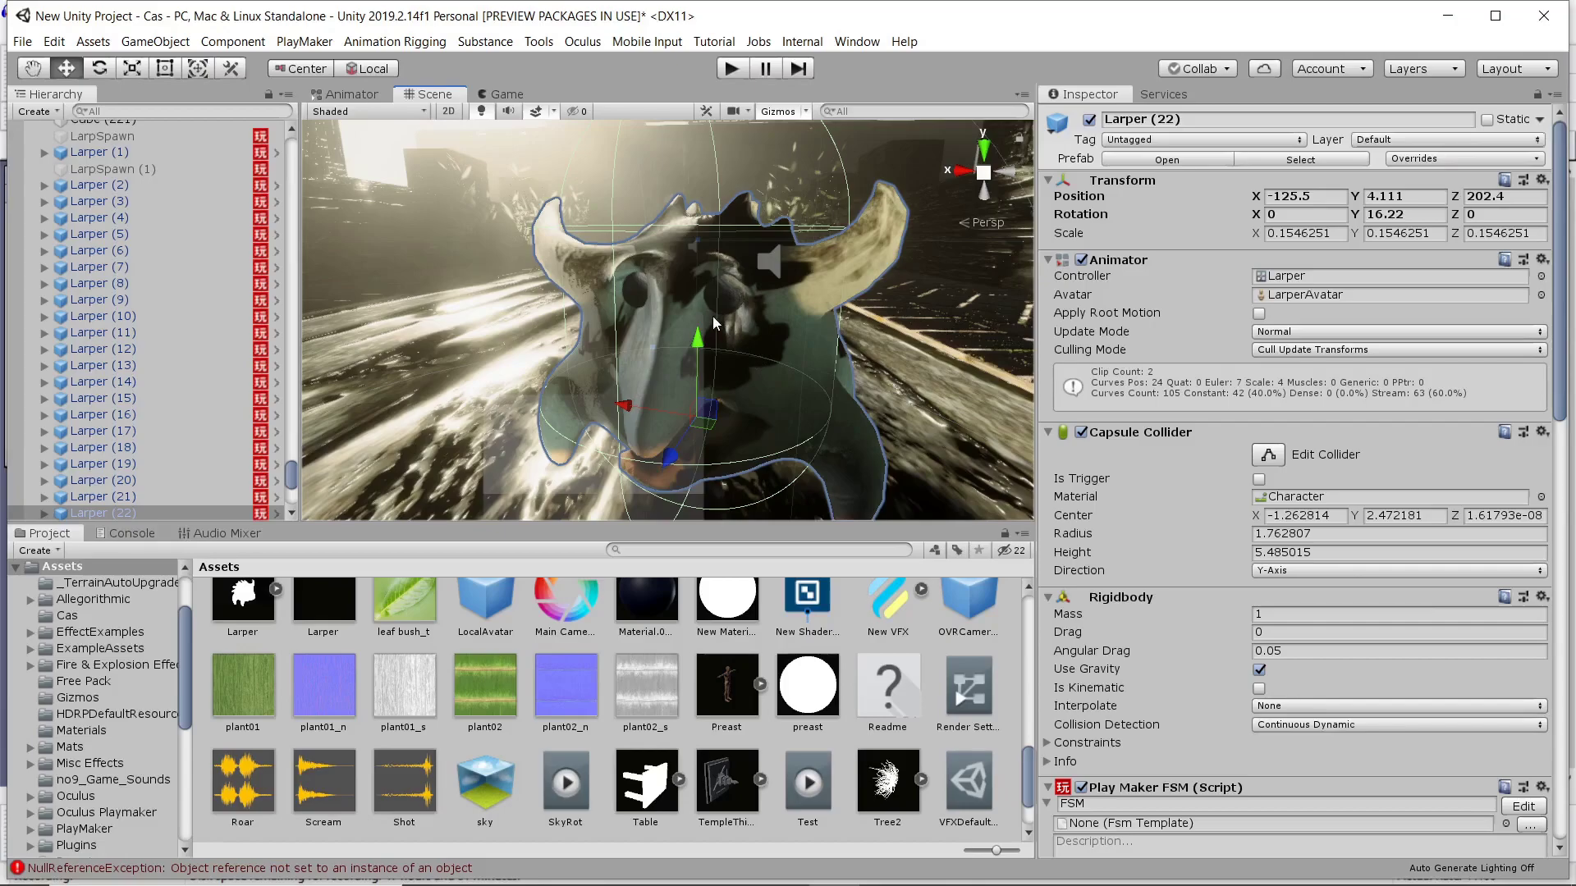
pyautogui.scroll(-5, 620, 294)
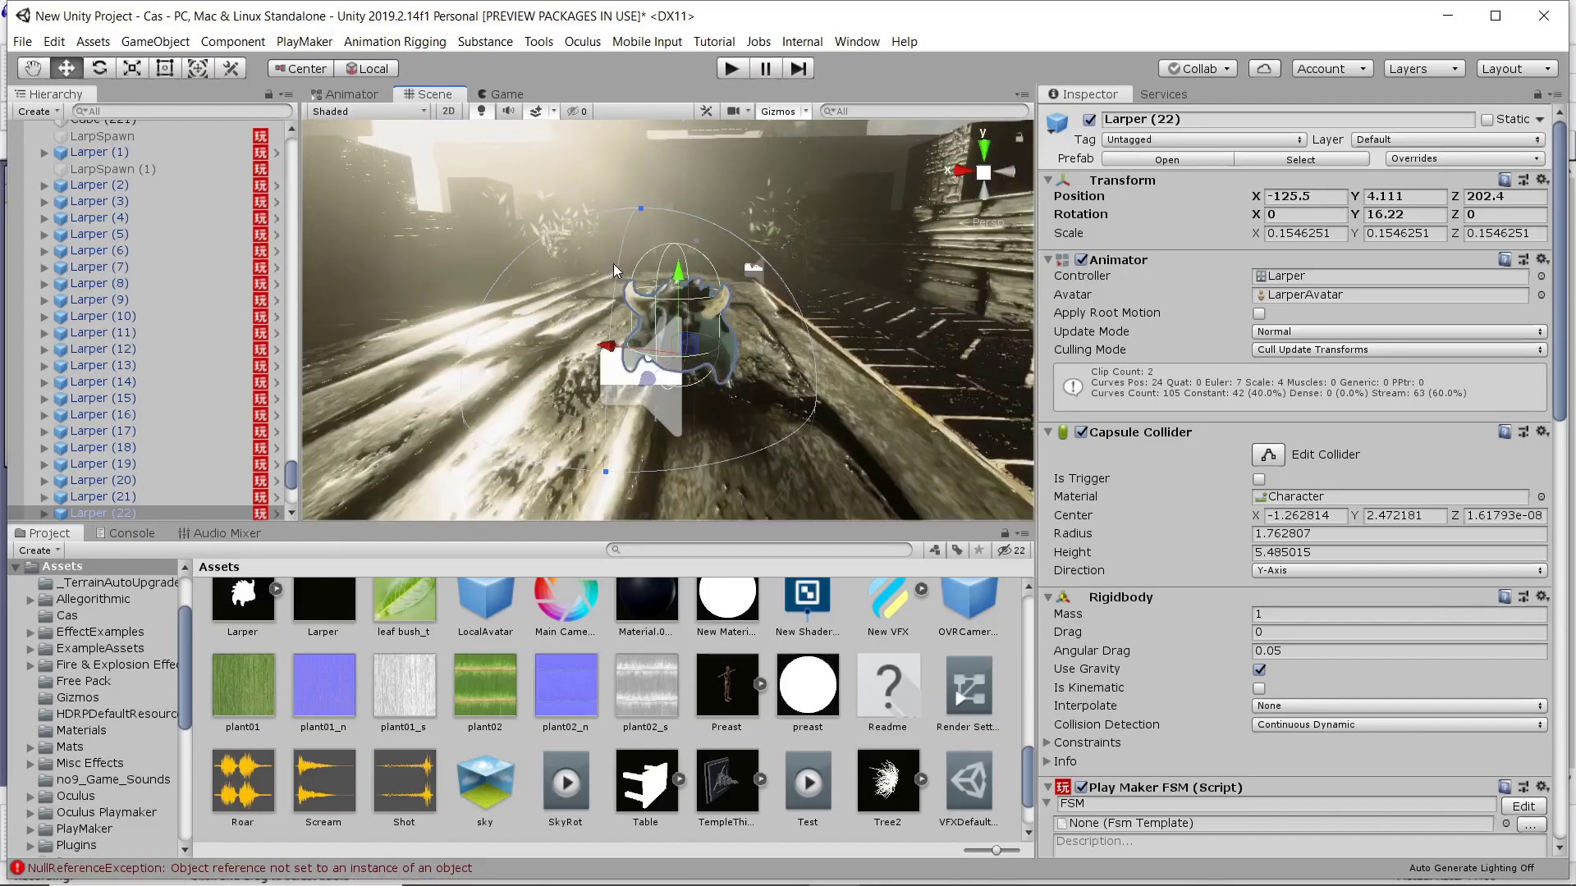
pyautogui.scroll(-2, 617, 271)
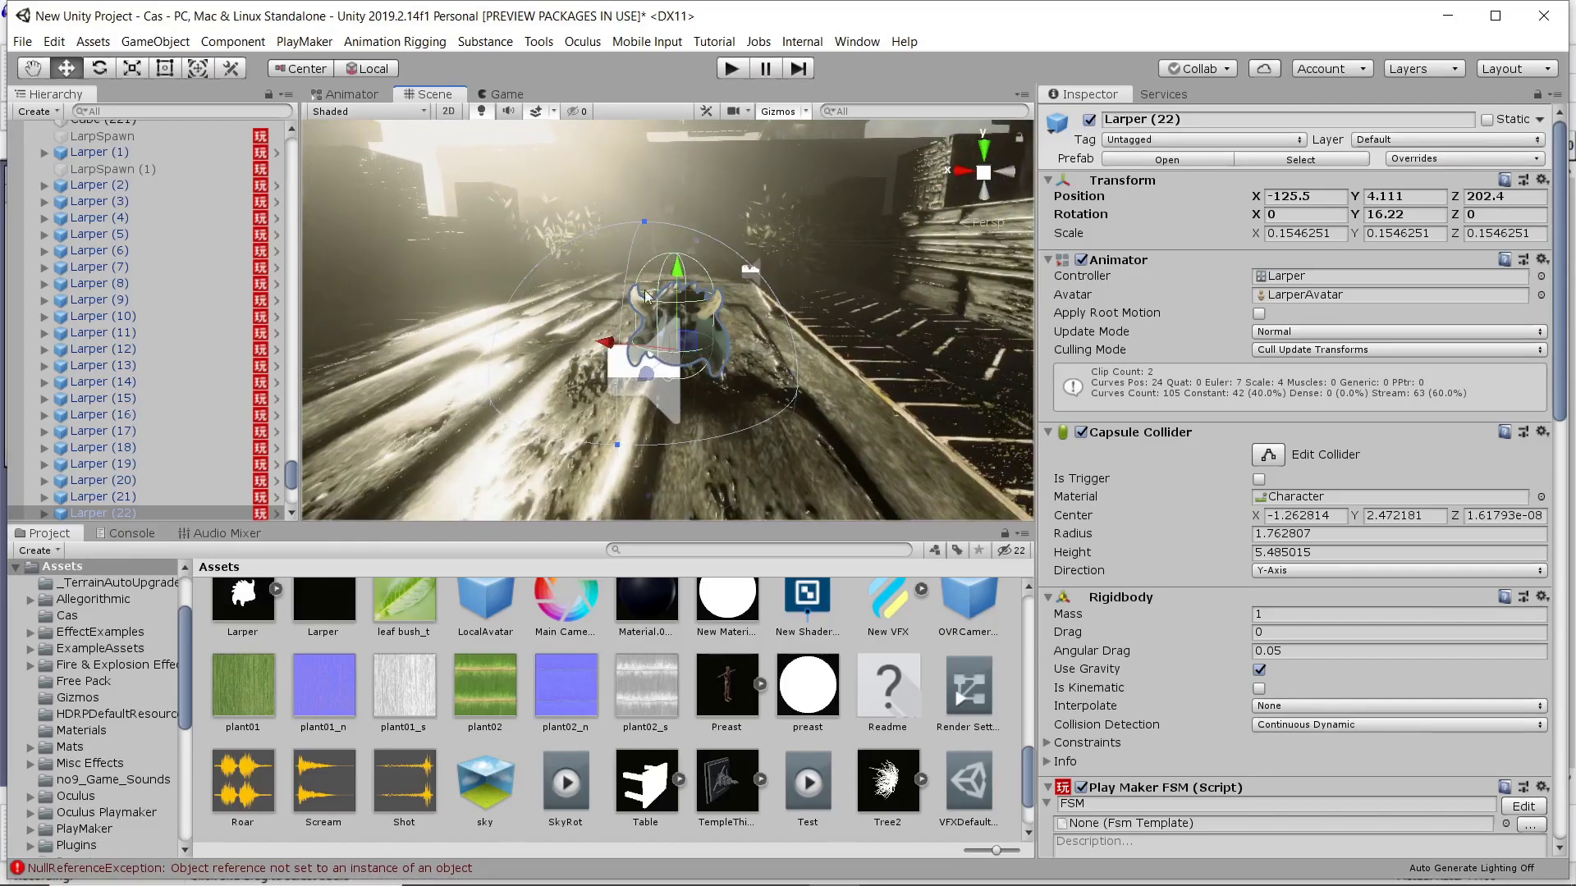
pyautogui.moveTo(641, 256); pyautogui.dragTo(673, 188)
pyautogui.scroll(3, 742, 337)
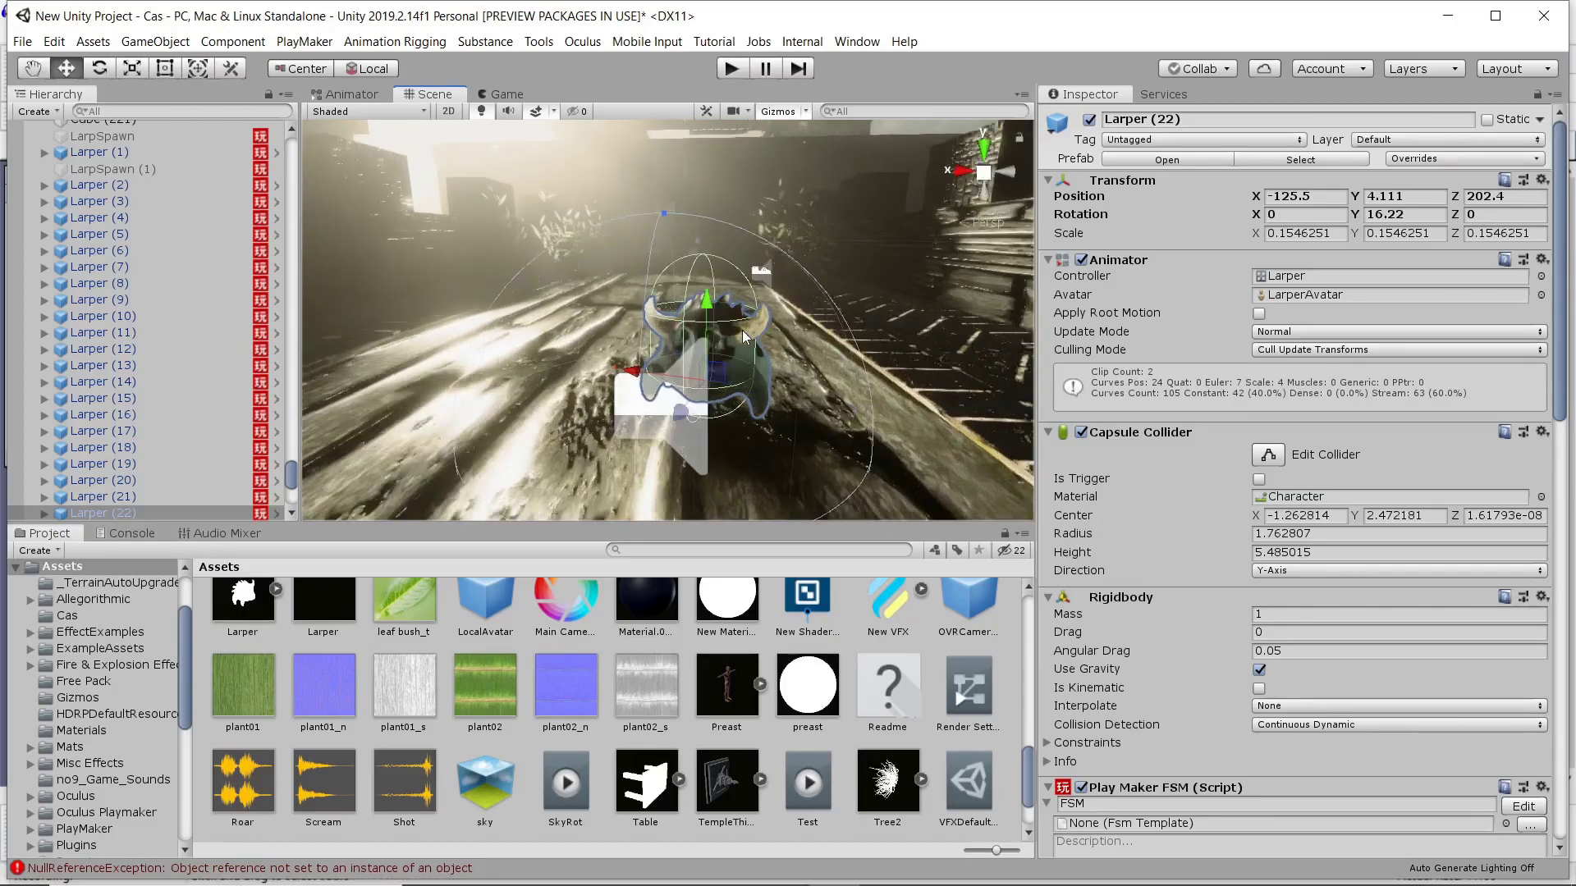
# - Examine the town around the creature, including the walkway, stone battlements and towers with balconies
pyautogui.scroll(-5, 574, 270)
pyautogui.moveTo(539, 239); pyautogui.dragTo(652, 399, button='middle')
pyautogui.scroll(-3, 577, 220)
pyautogui.moveTo(574, 219); pyautogui.dragTo(641, 366, button='middle')
pyautogui.scroll(-4, 637, 358)
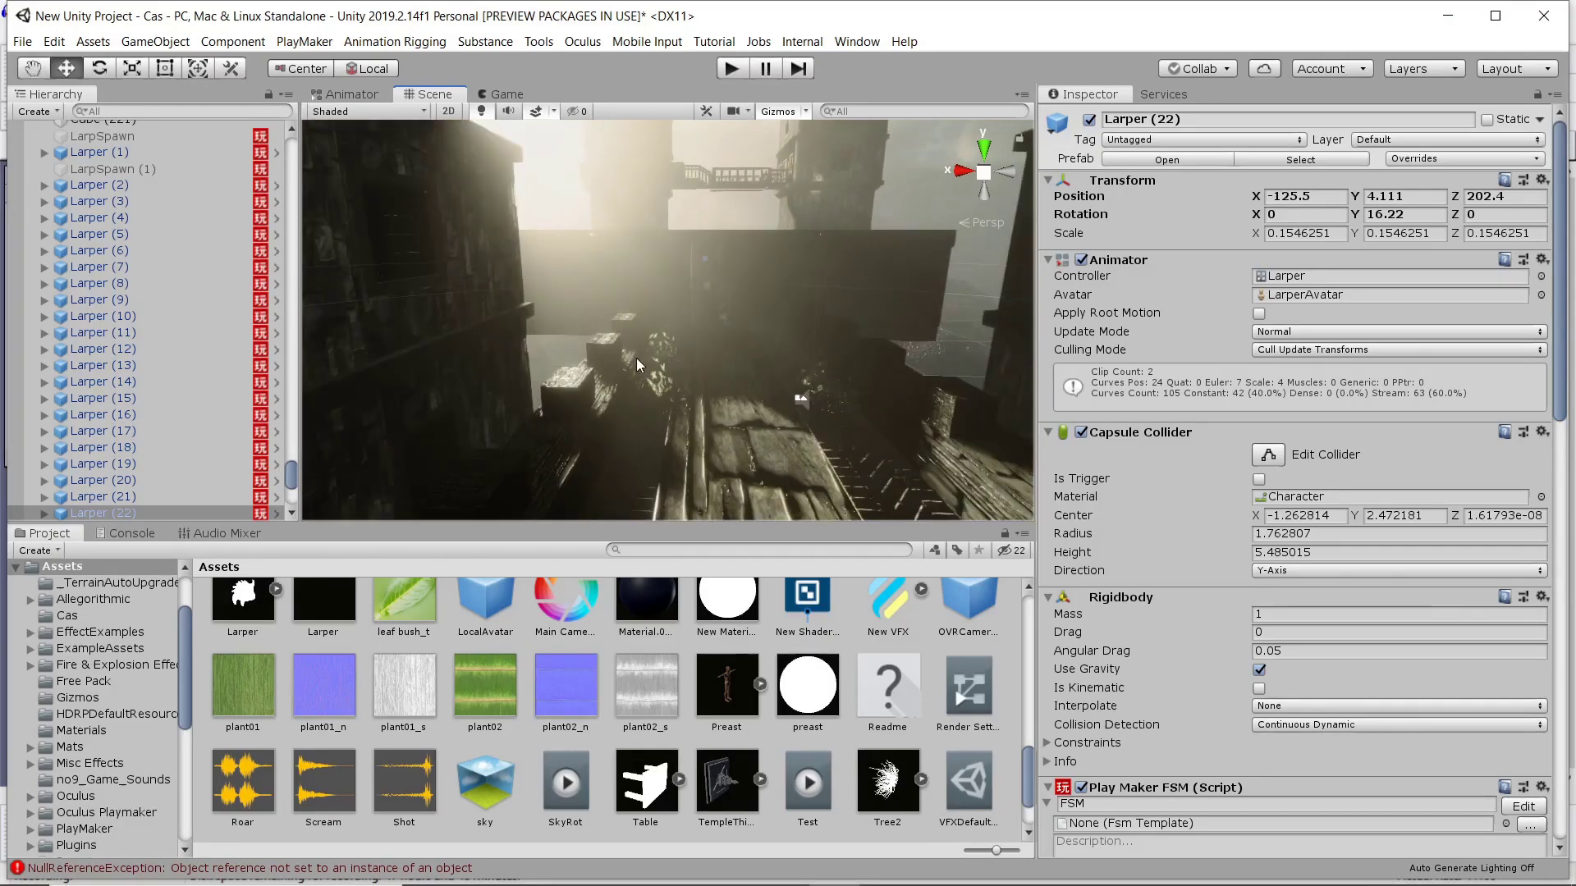
pyautogui.moveTo(606, 316); pyautogui.dragTo(659, 343, button='right')
pyautogui.keyDown('alt'); pyautogui.moveTo(662, 349); pyautogui.dragTo(732, 260); pyautogui.keyUp('alt')
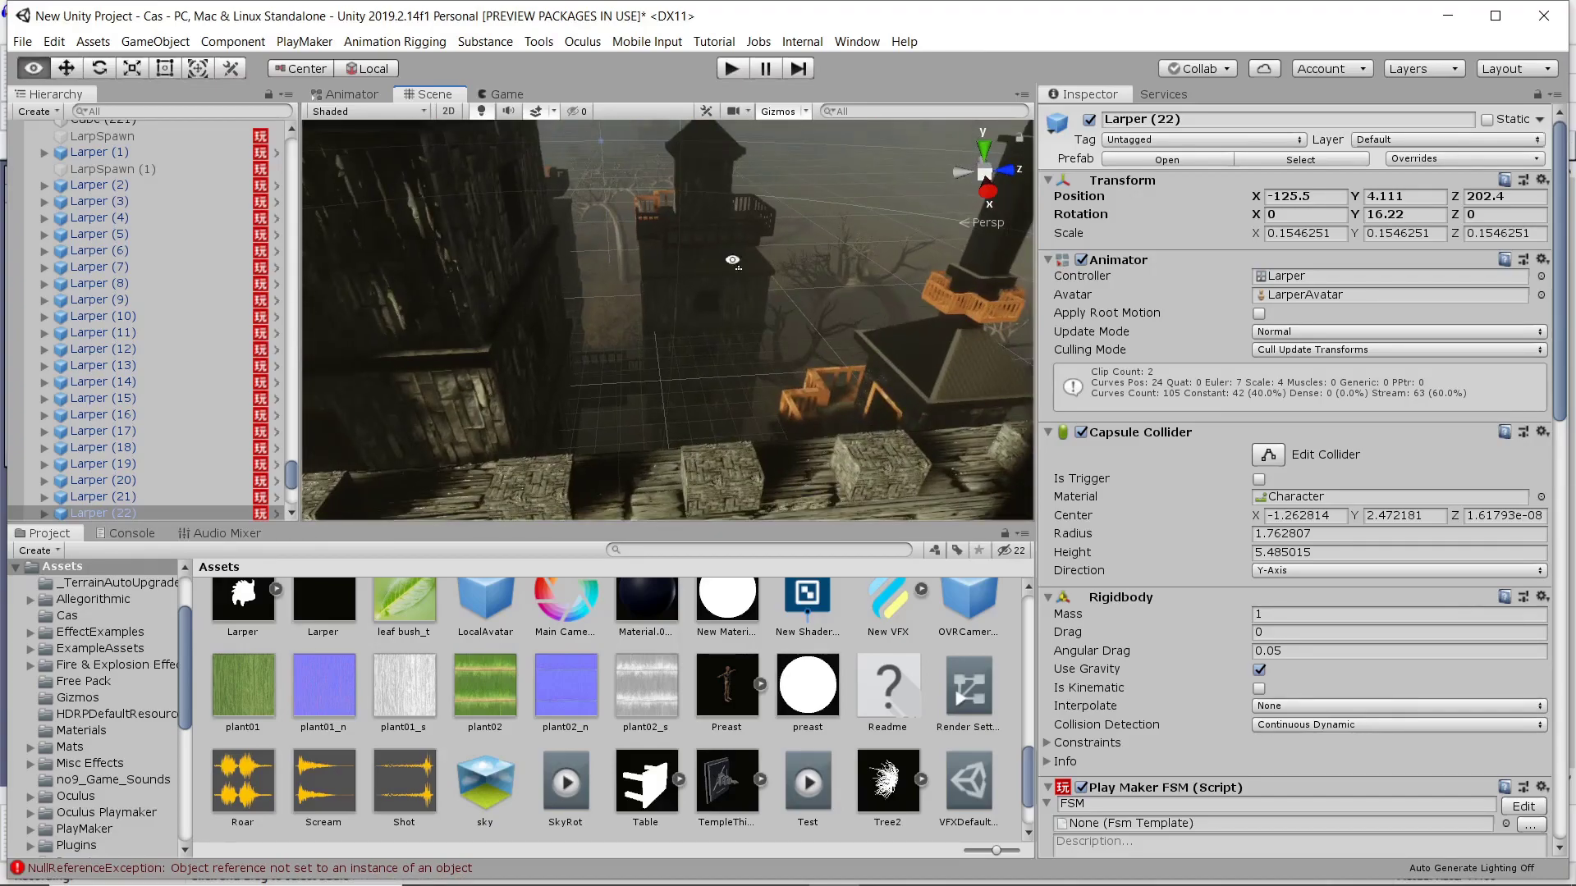
pyautogui.moveTo(733, 260); pyautogui.dragTo(623, 287, button='right')
pyautogui.moveTo(624, 287); pyautogui.dragTo(608, 185, button='middle')
pyautogui.moveTo(654, 410); pyautogui.dragTo(646, 348, button='right')
pyautogui.moveTo(646, 348); pyautogui.dragTo(643, 273, button='middle')
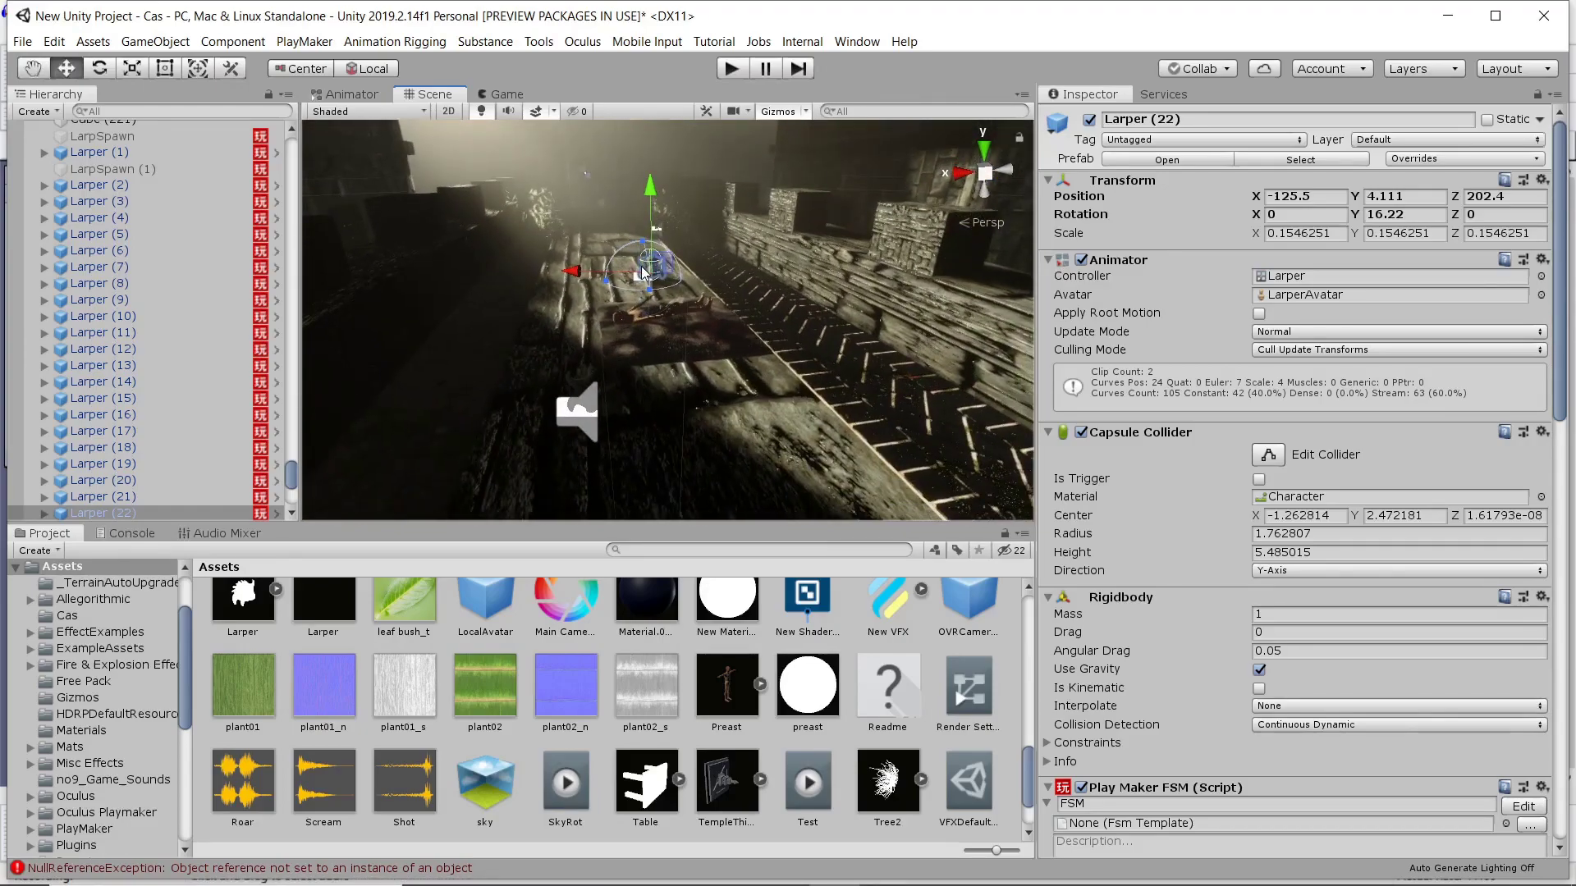
# - Inspect the dark patterned patch on the planks beside the creature and the walkway beyond it
pyautogui.scroll(3, 645, 274)
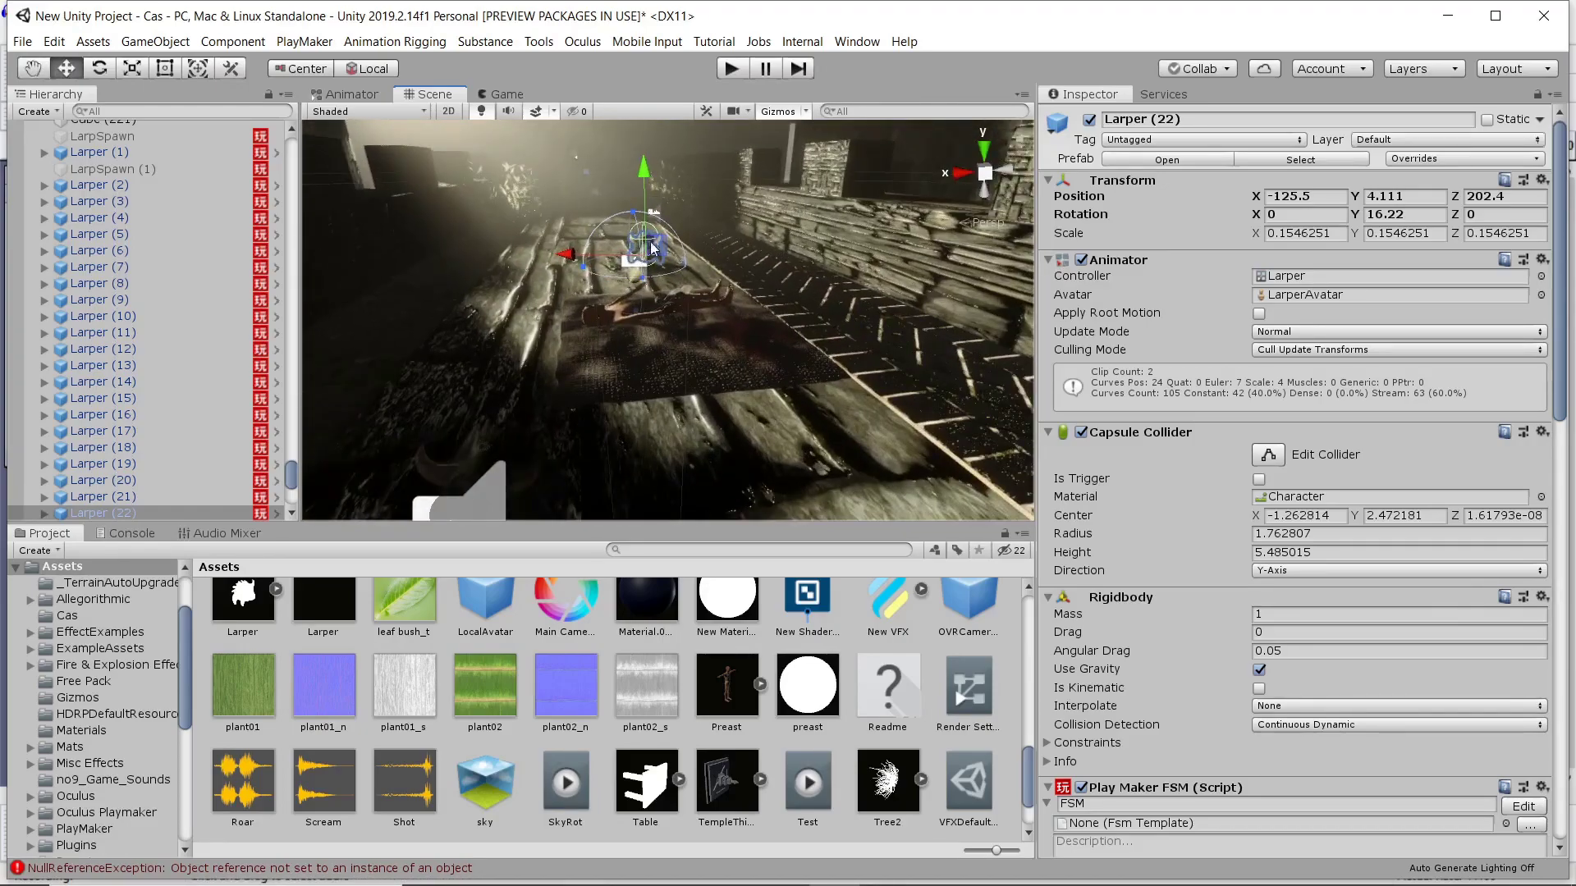
pyautogui.keyDown('alt'); pyautogui.moveTo(637, 276); pyautogui.dragTo(641, 287); pyautogui.keyUp('alt')
pyautogui.moveTo(665, 300); pyautogui.dragTo(709, 453, button='middle')
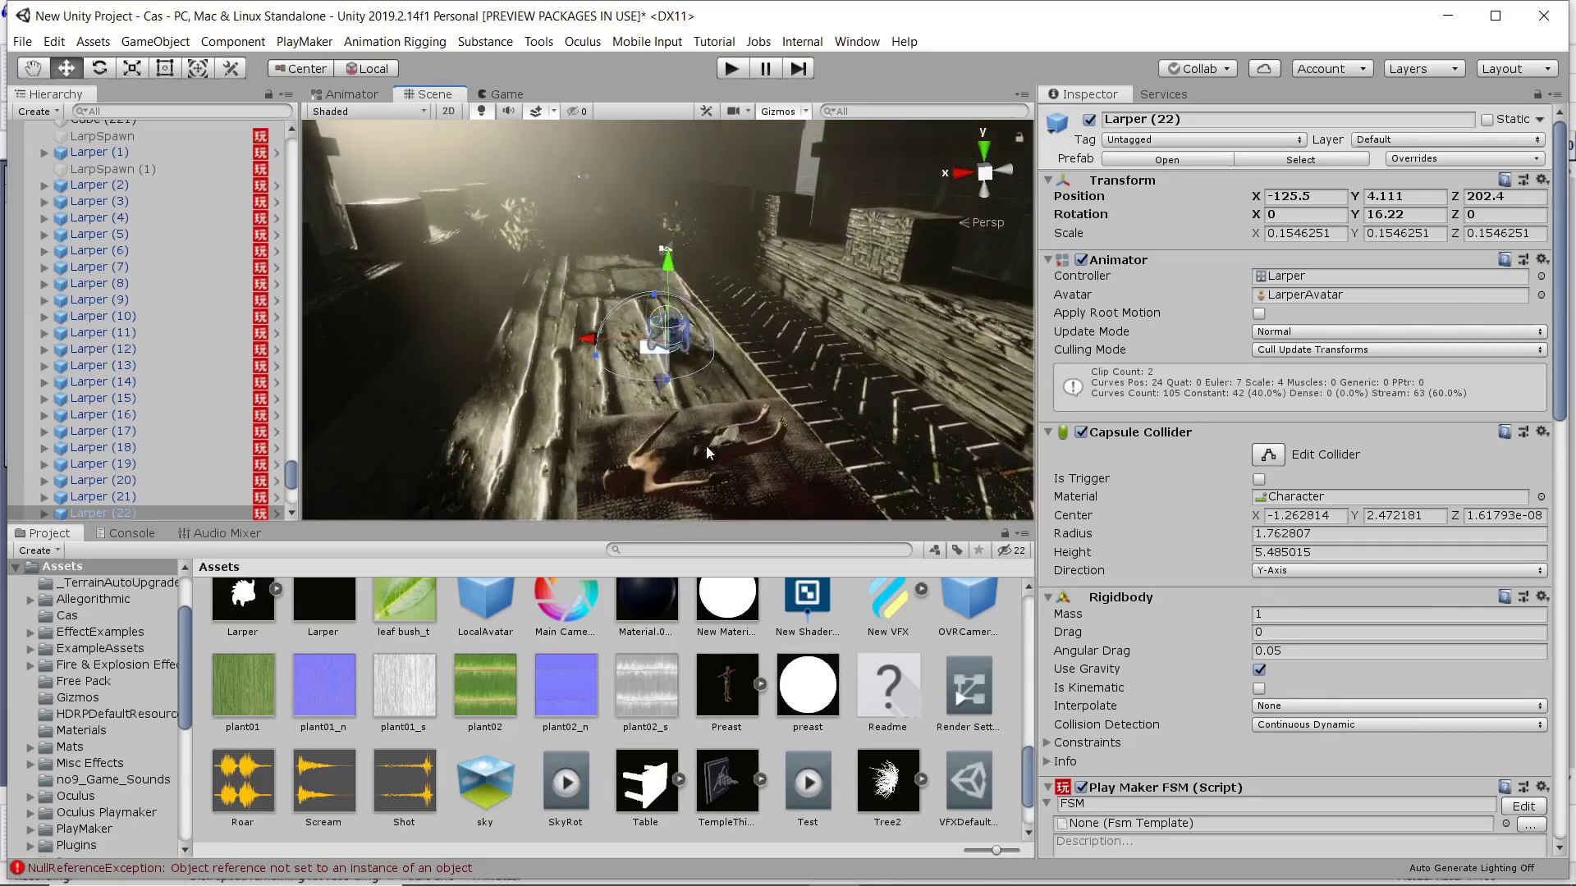
pyautogui.keyDown('alt'); pyautogui.moveTo(719, 426); pyautogui.dragTo(685, 330); pyautogui.keyUp('alt')
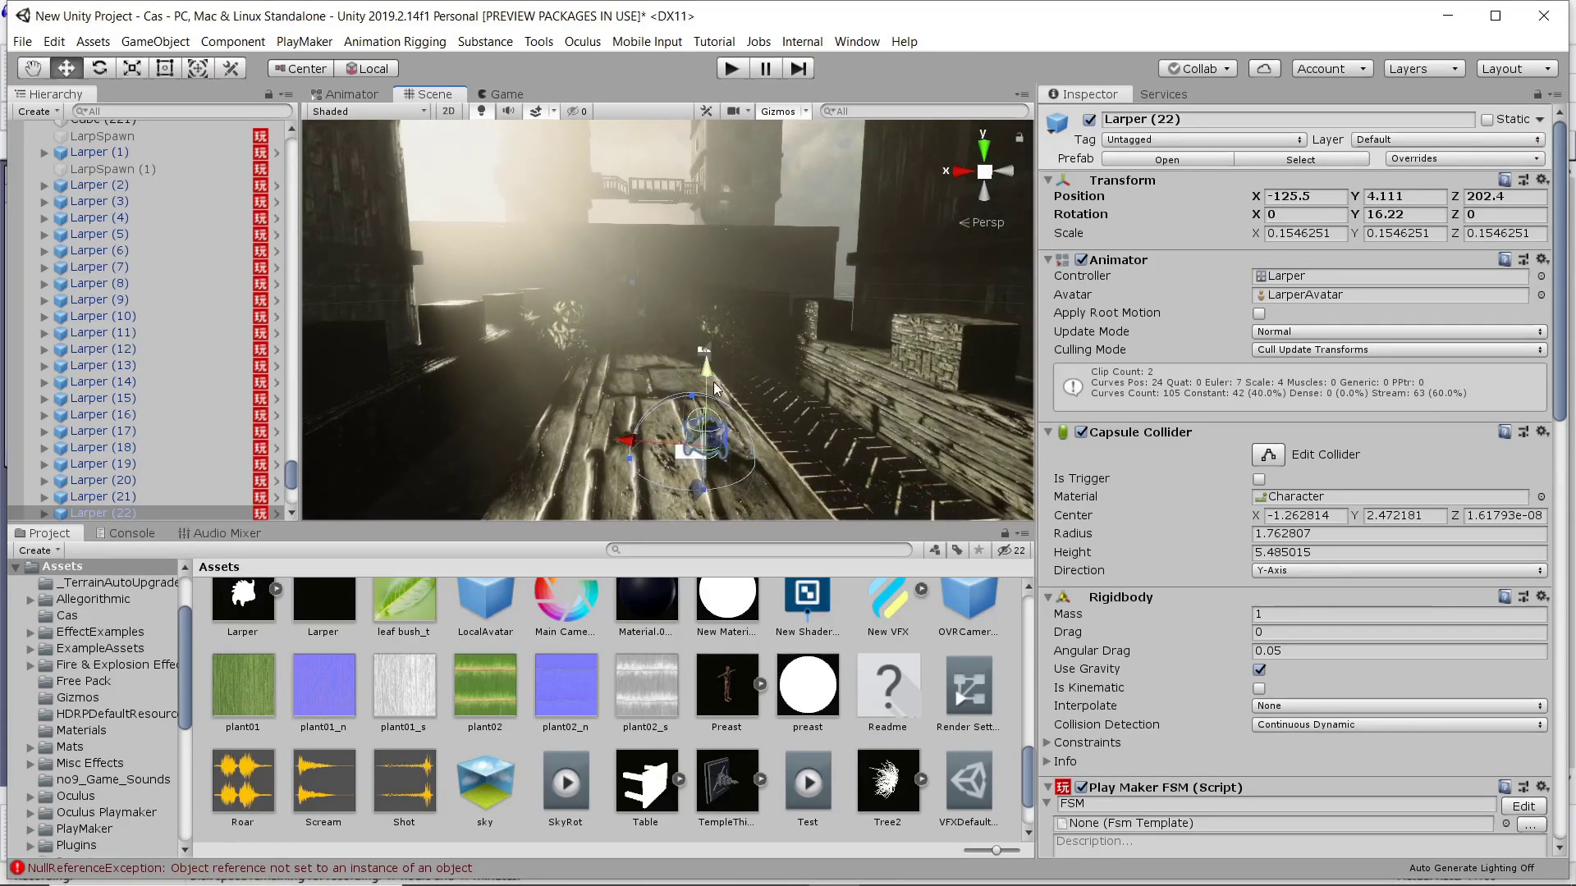
pyautogui.scroll(2, 718, 410)
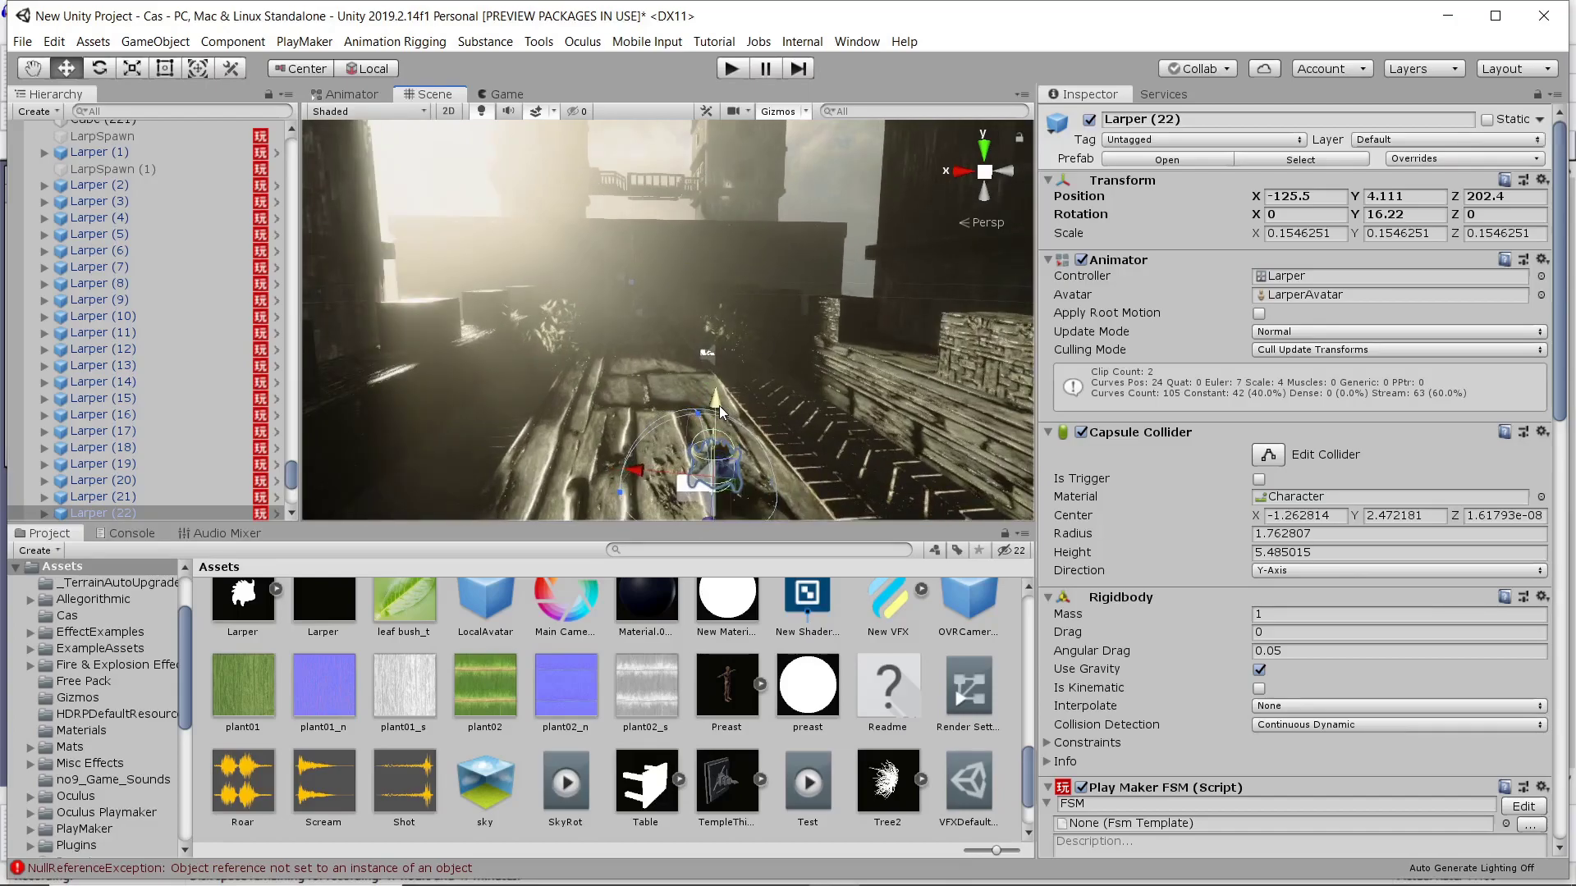
# - Open the Animation window for Larper (22) and play its LarpChill clip with the creature viewed from the front
pyautogui.hotkey('ctrl', '6')
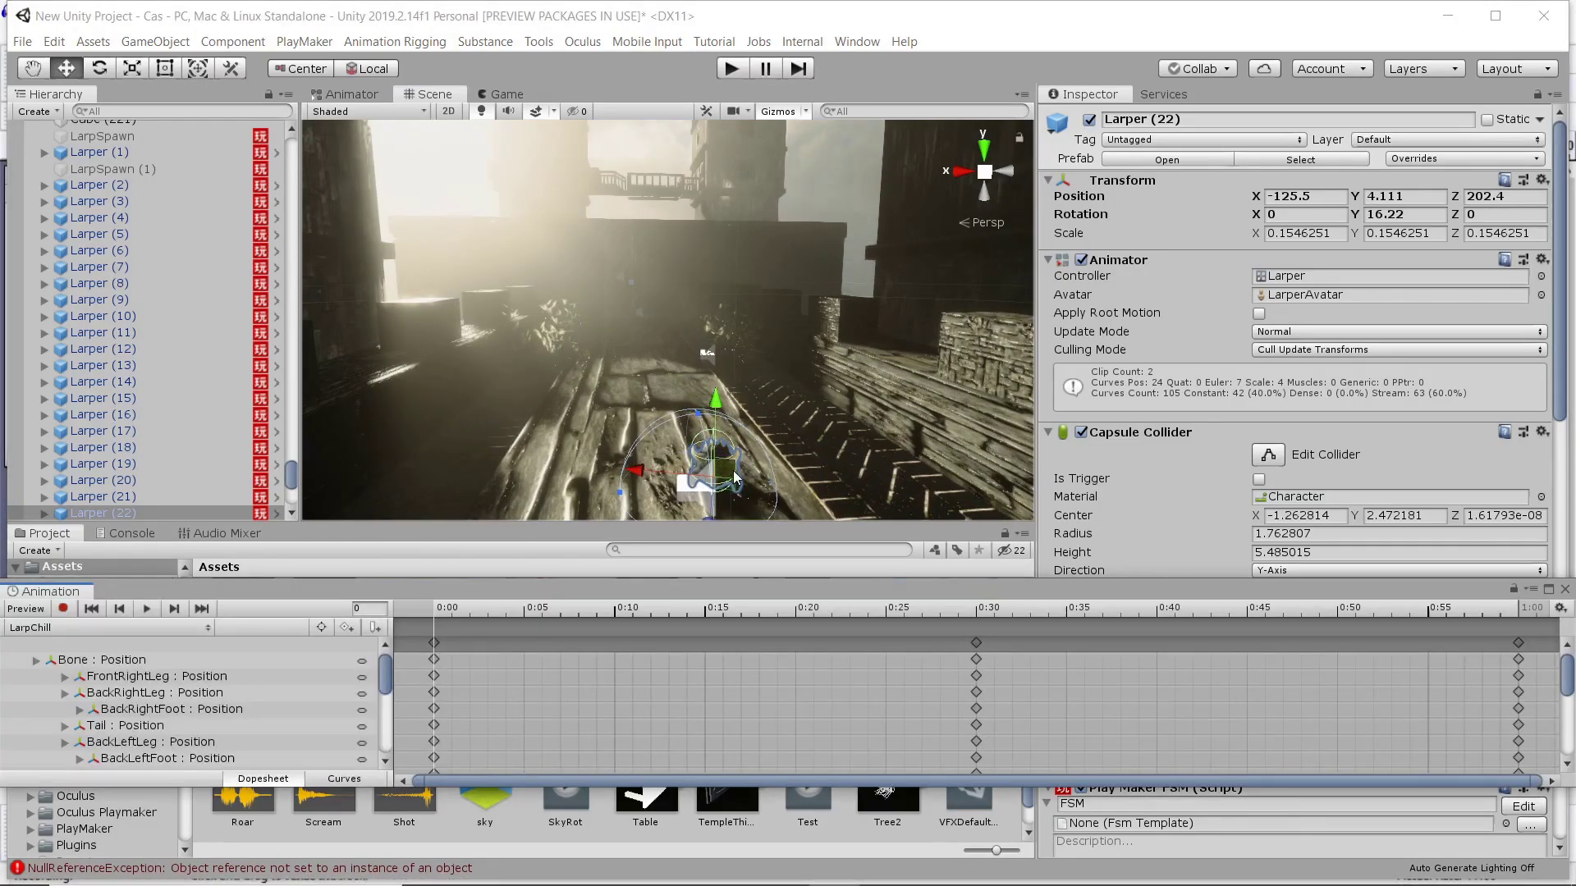
pyautogui.scroll(3, 736, 479)
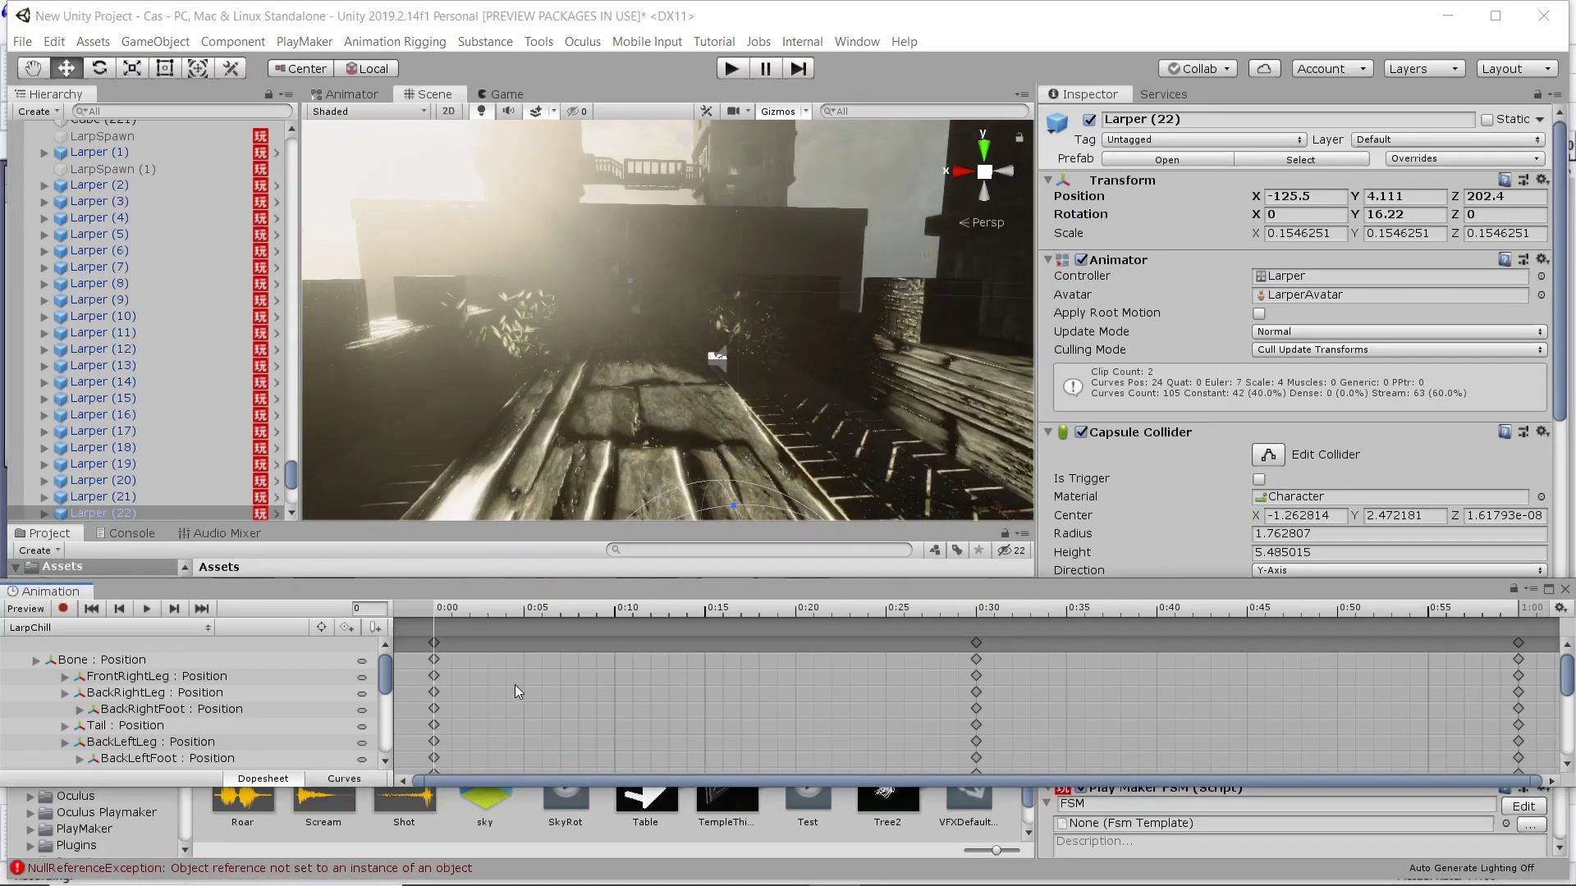
pyautogui.press('space')
pyautogui.scroll(2, 651, 373)
pyautogui.moveTo(703, 397)
pyautogui.mouseDown(button='middle')
pyautogui.moveTo(693, 247)
pyautogui.moveTo(686, 415)
pyautogui.moveTo(696, 271)
pyautogui.mouseUp(button='middle')
pyautogui.moveTo(727, 332)
pyautogui.mouseDown(button='middle')
pyautogui.moveTo(731, 201)
pyautogui.moveTo(732, 270)
pyautogui.mouseUp(button='middle')
pyautogui.scroll(1, 759, 345)
pyautogui.moveTo(759, 386); pyautogui.dragTo(756, 316, button='middle')
pyautogui.scroll(1, 827, 379)
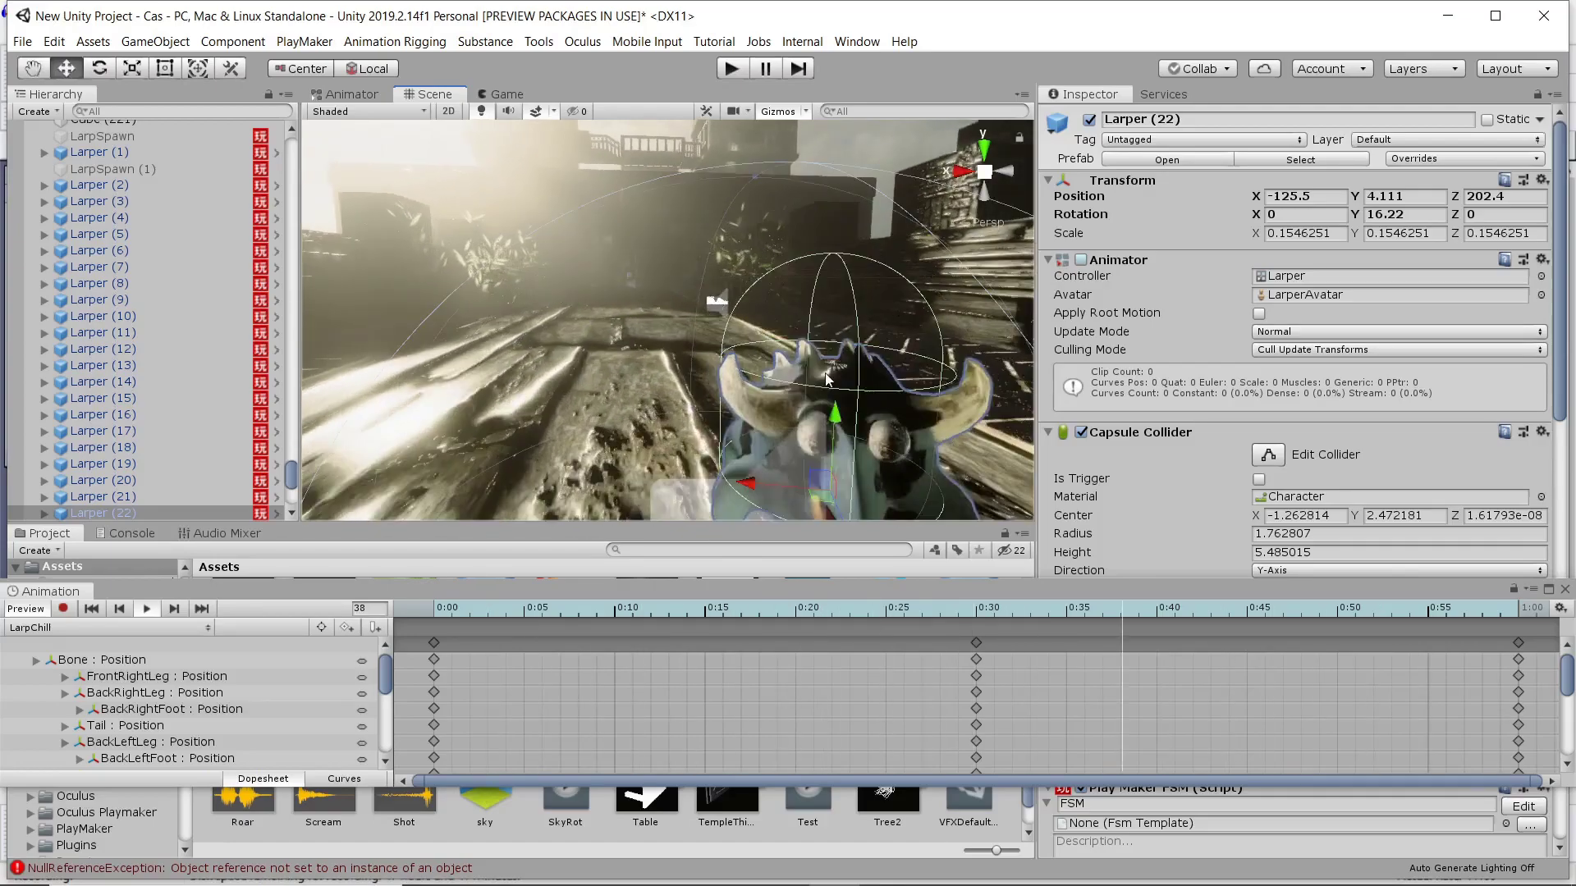
# - Examine the playing LarpChill animation from the creature's side
pyautogui.moveTo(827, 379)
pyautogui.mouseDown(button='middle')
pyautogui.moveTo(755, 299)
pyautogui.moveTo(749, 316)
pyautogui.moveTo(680, 288)
pyautogui.mouseUp(button='middle')
pyautogui.moveTo(776, 302); pyautogui.dragTo(573, 310, button='right')
pyautogui.moveTo(710, 310); pyautogui.dragTo(651, 301, button='middle')
pyautogui.moveTo(829, 365); pyautogui.dragTo(649, 352, button='middle')
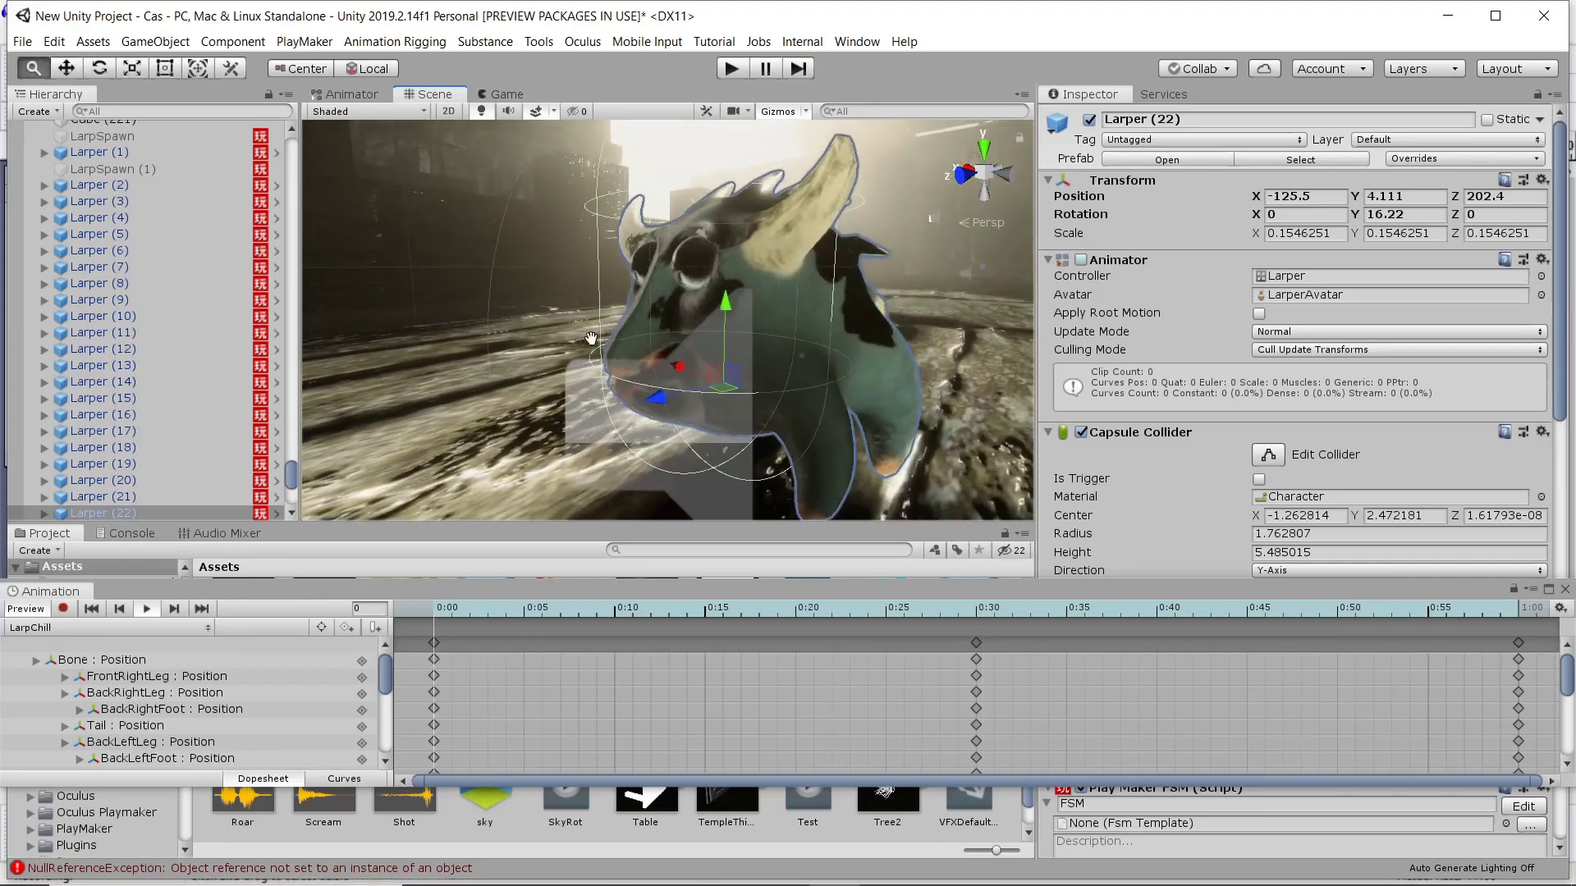
# - Preview the LarpWalk clip and delete the stray Tail : Position key added near frame 3
pyautogui.click(137, 627)
pyautogui.click(133, 665)
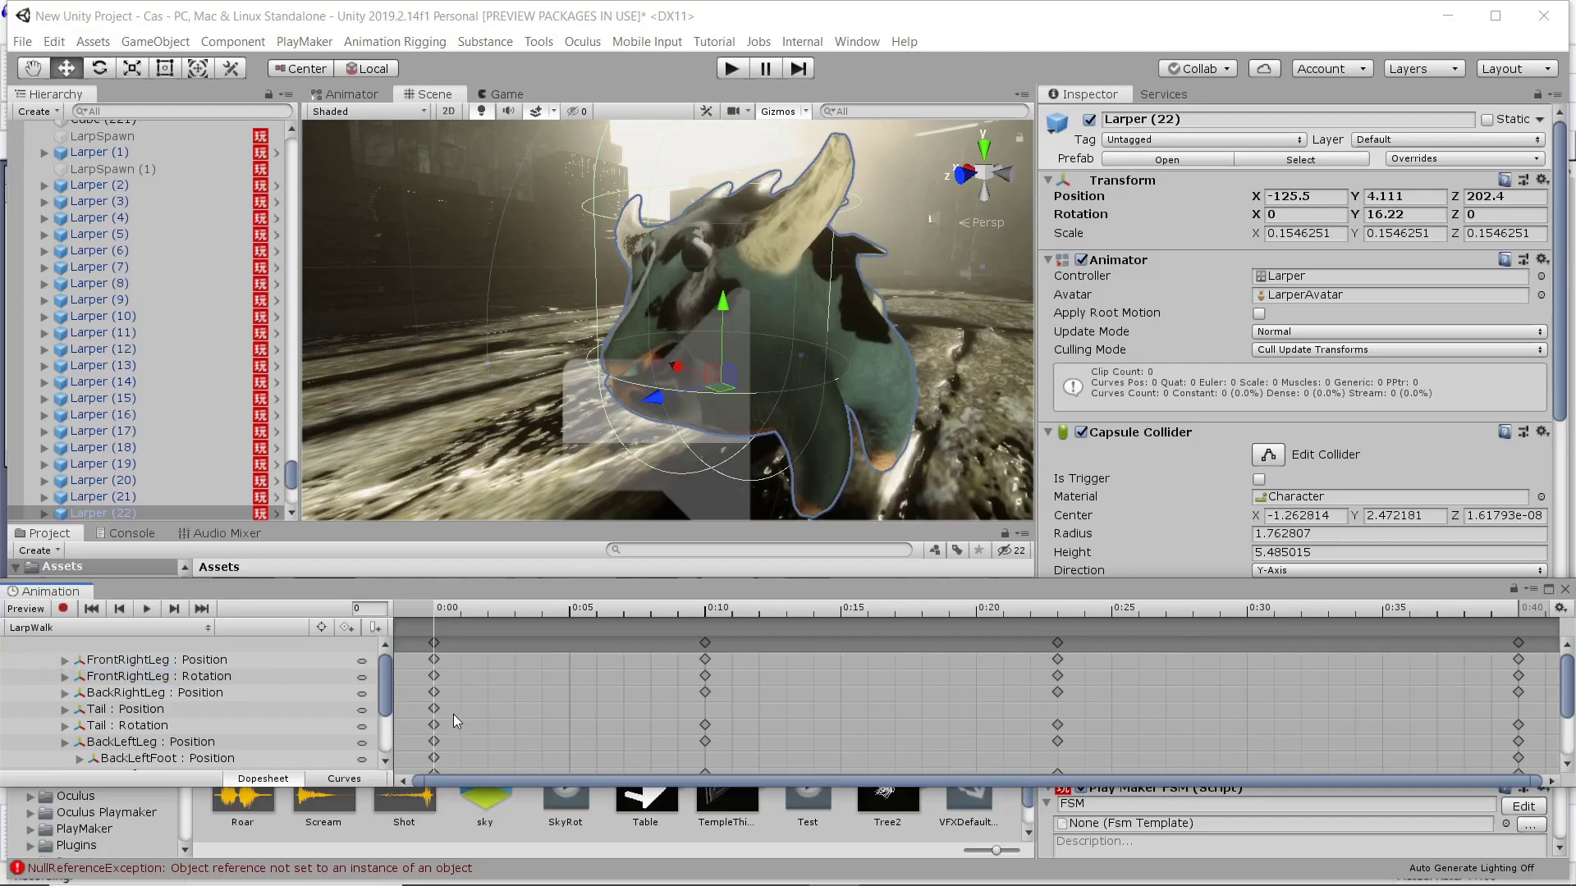
pyautogui.doubleClick(506, 707)
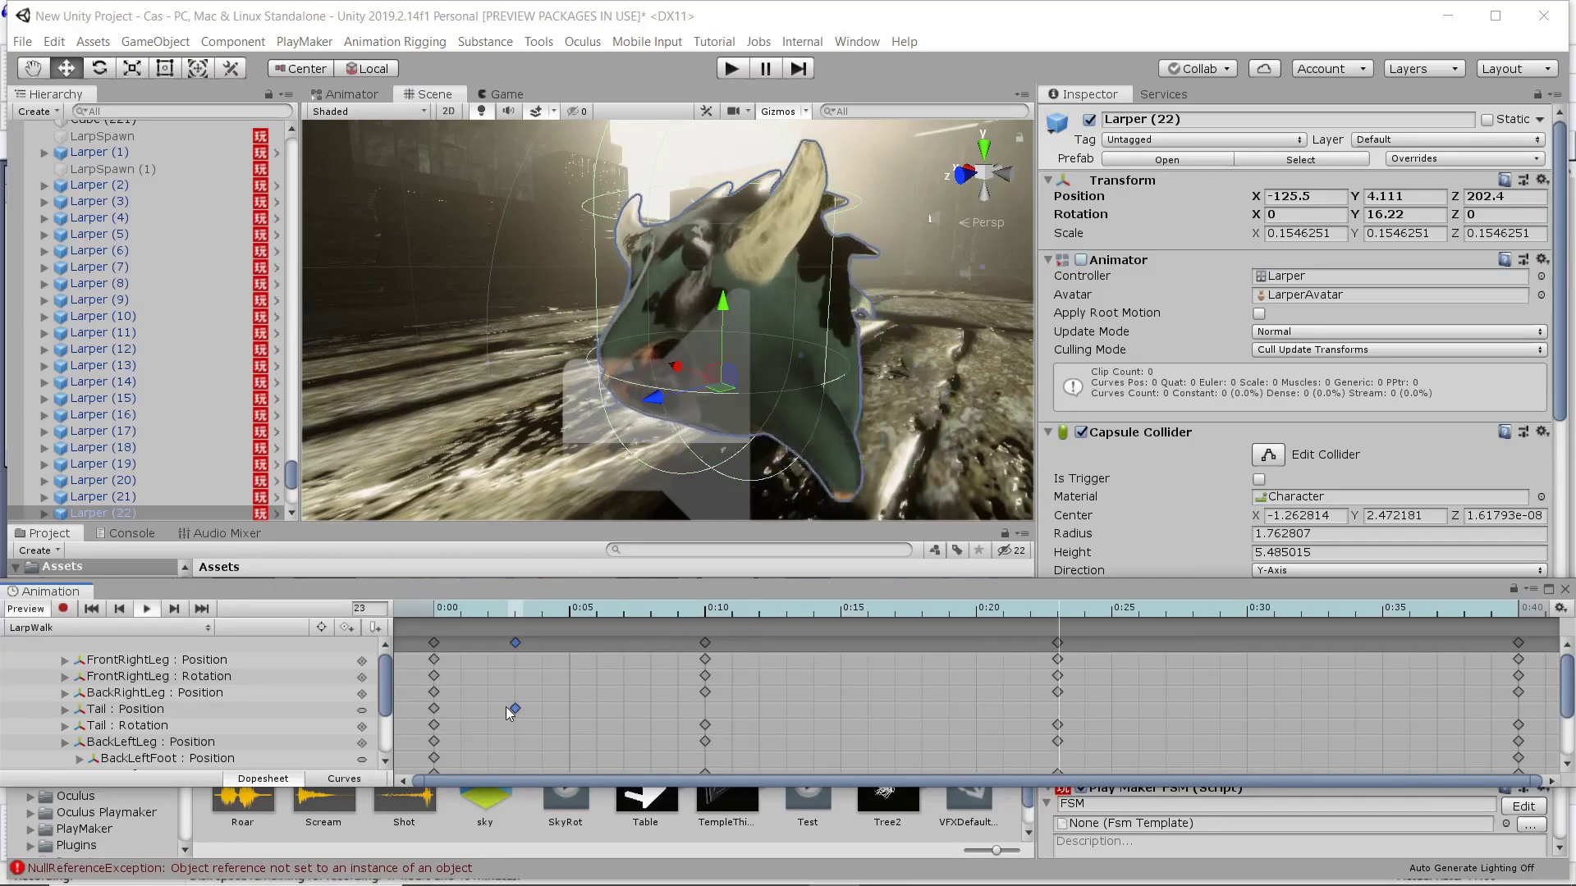
pyautogui.press('Delete')
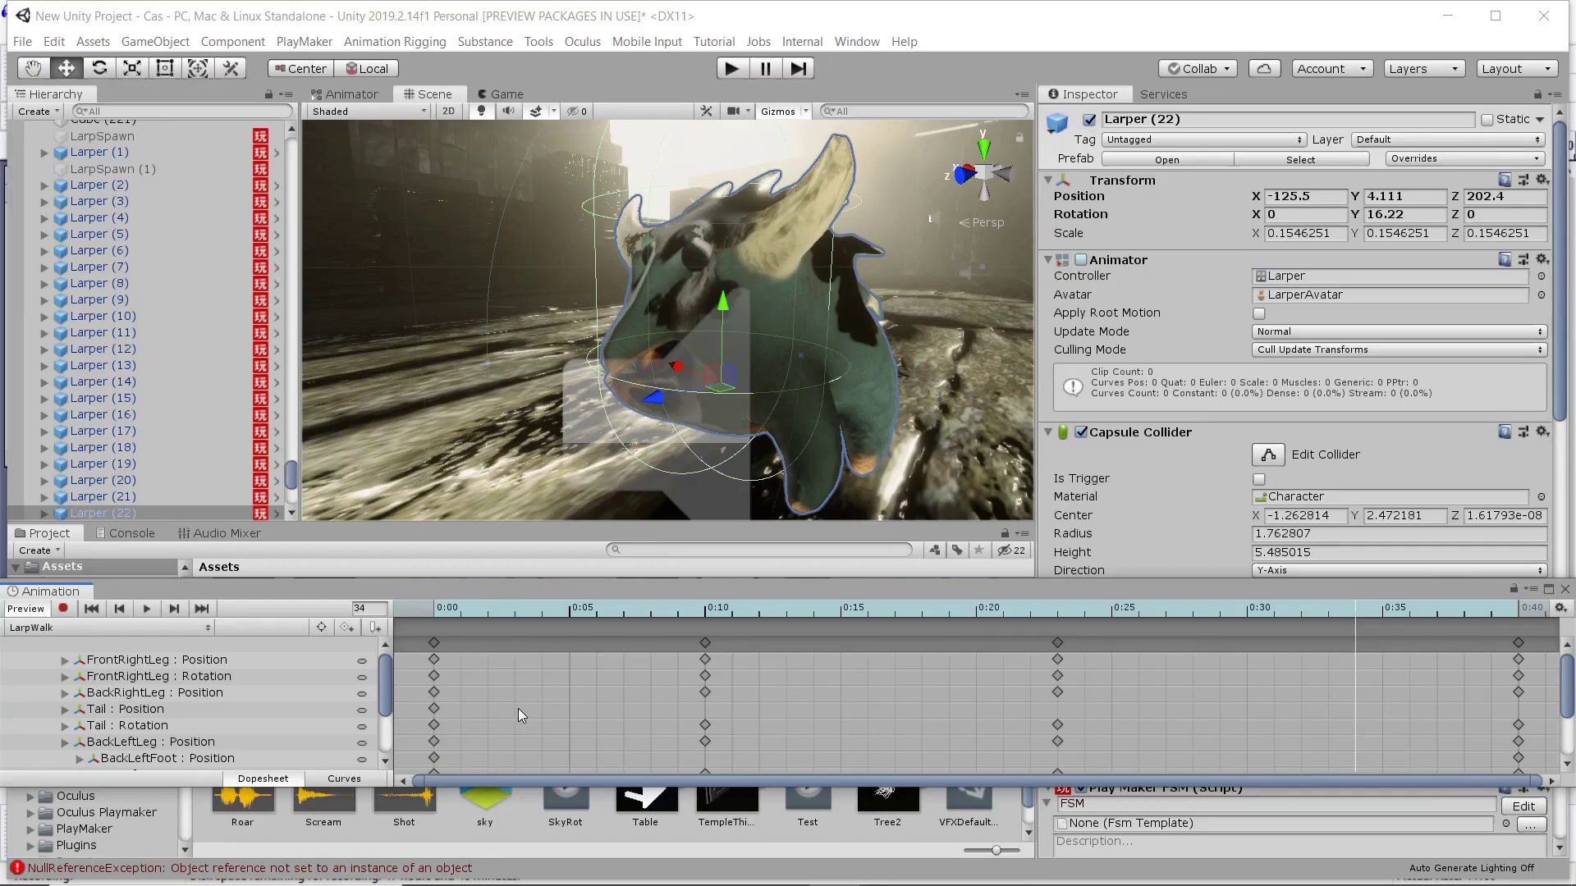
# - Examine the playing LarpWalk animation from the creature's front and side
pyautogui.moveTo(751, 420); pyautogui.dragTo(949, 422, button='middle')
pyautogui.moveTo(697, 361); pyautogui.dragTo(780, 348, button='right')
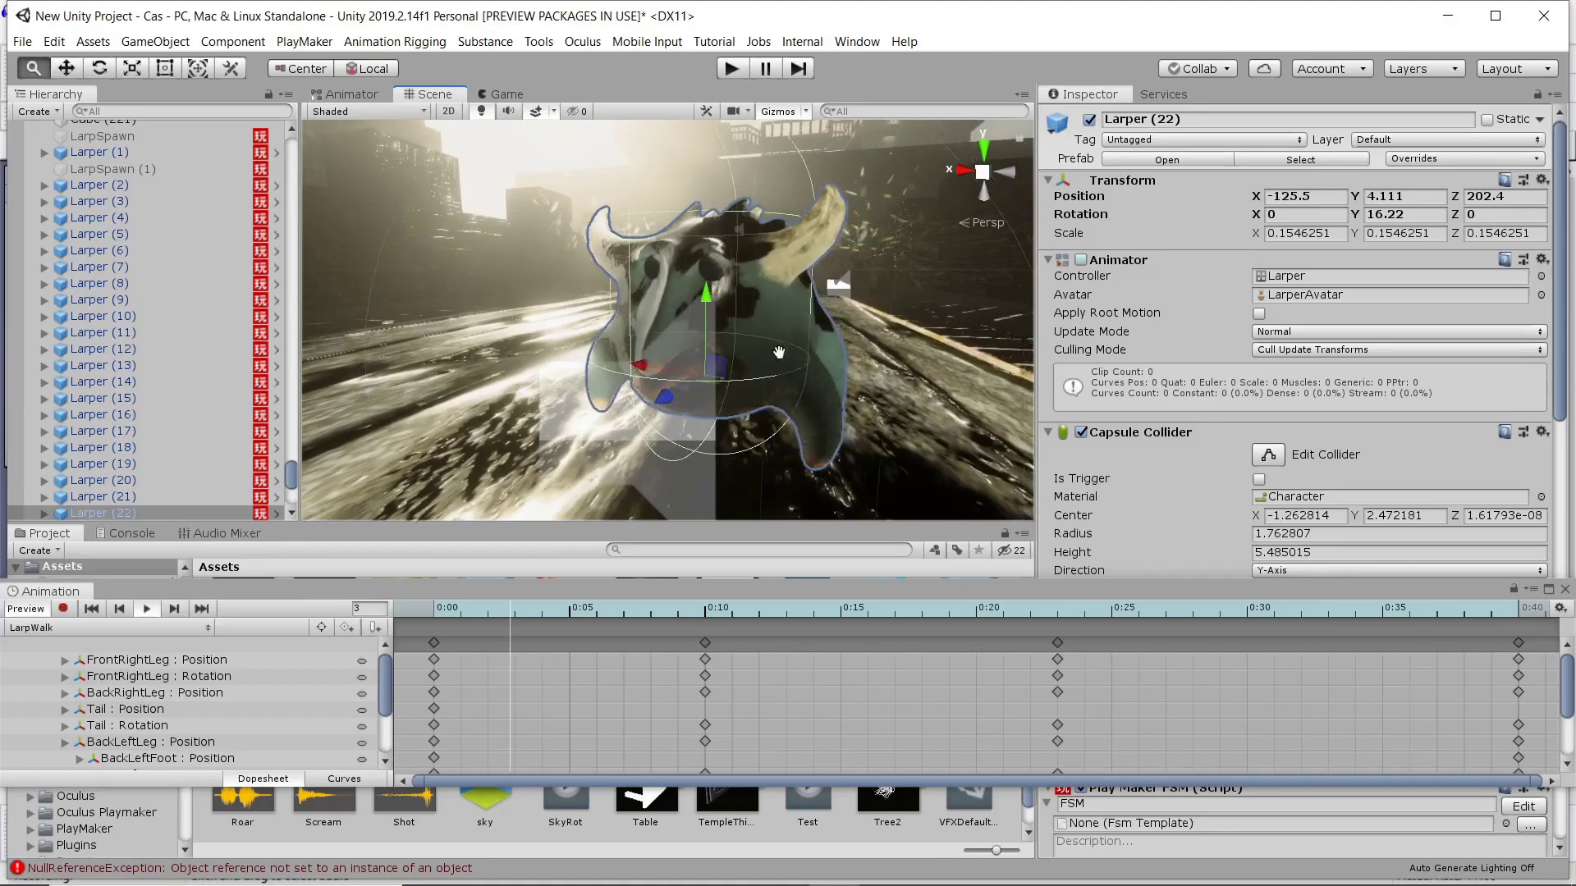
pyautogui.moveTo(781, 348); pyautogui.dragTo(538, 342, button='middle')
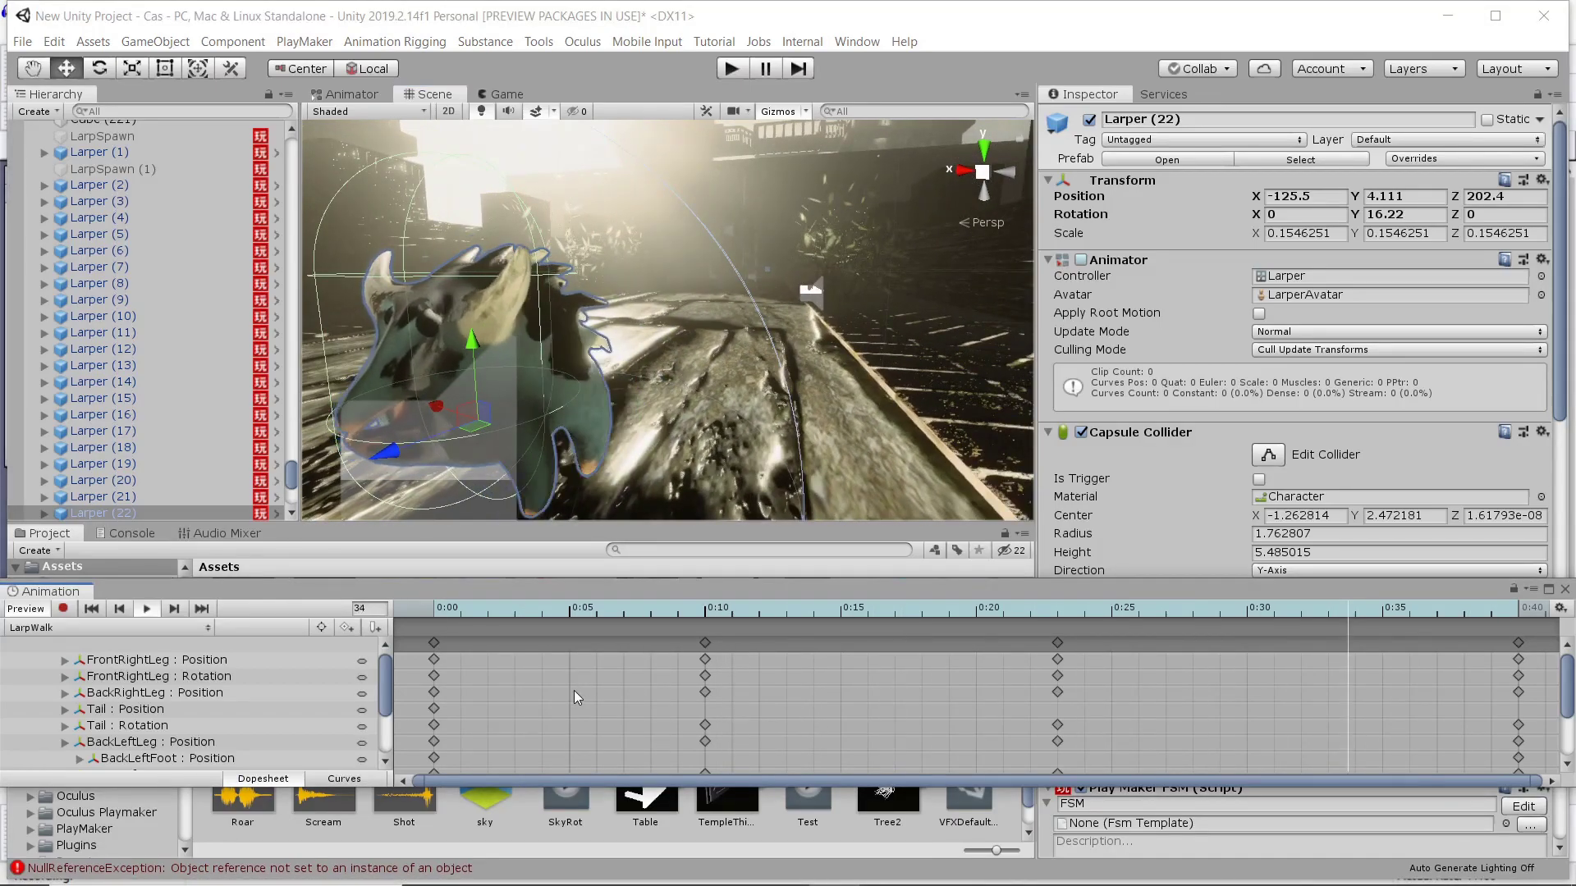
# - Examine the figure lying near Larper (22) and the surrounding town buildings
pyautogui.scroll(-10, 503, 358)
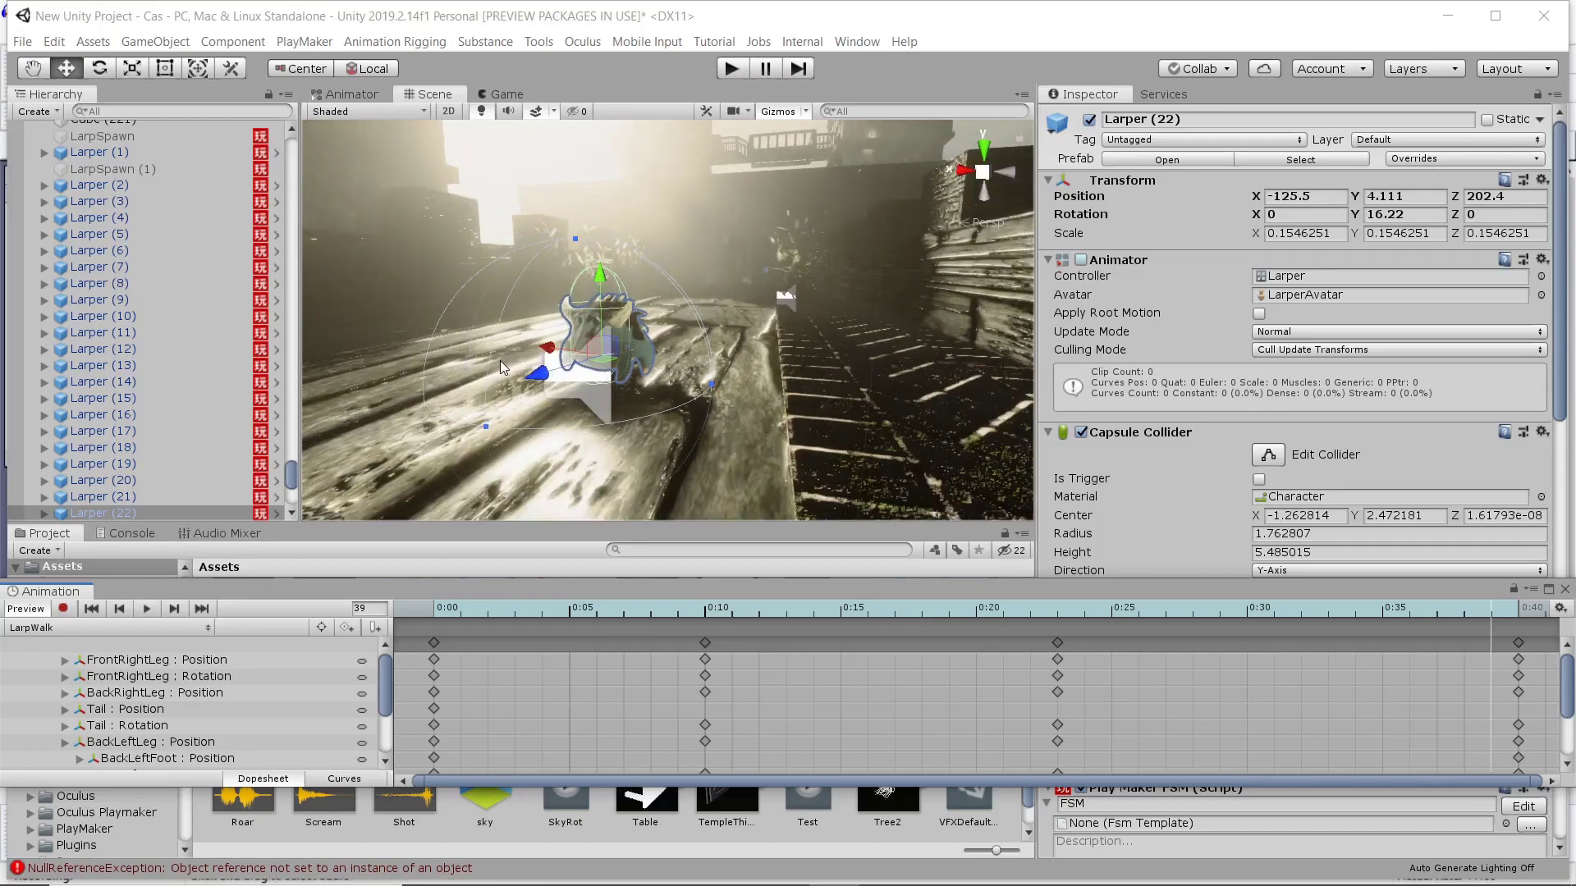
pyautogui.moveTo(497, 369); pyautogui.dragTo(673, 402, button='middle')
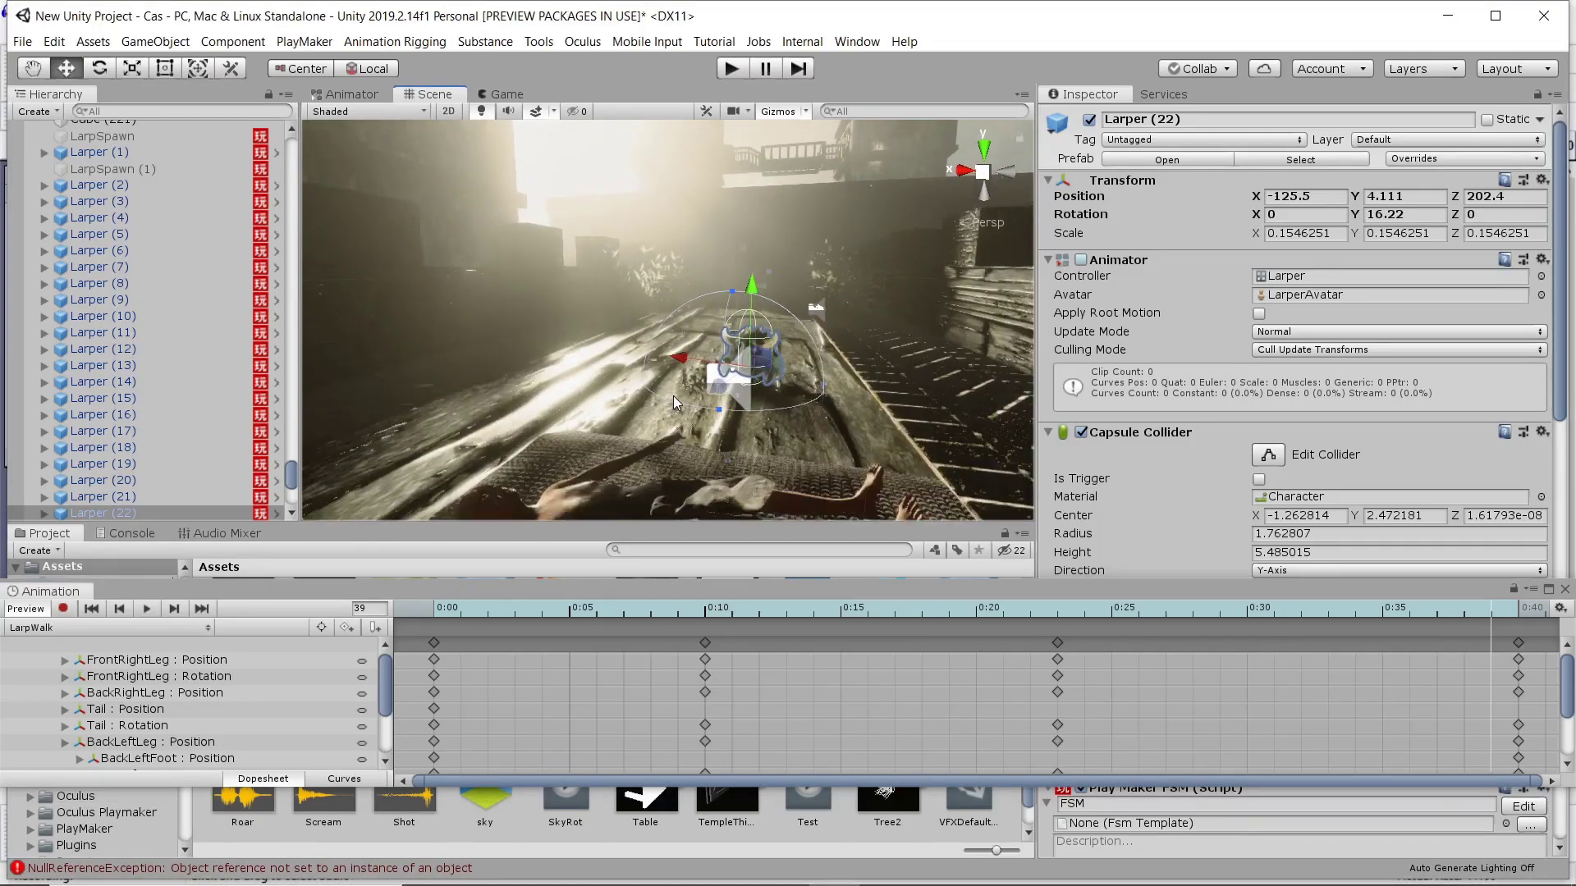
pyautogui.moveTo(680, 188); pyautogui.dragTo(632, 264, button='right')
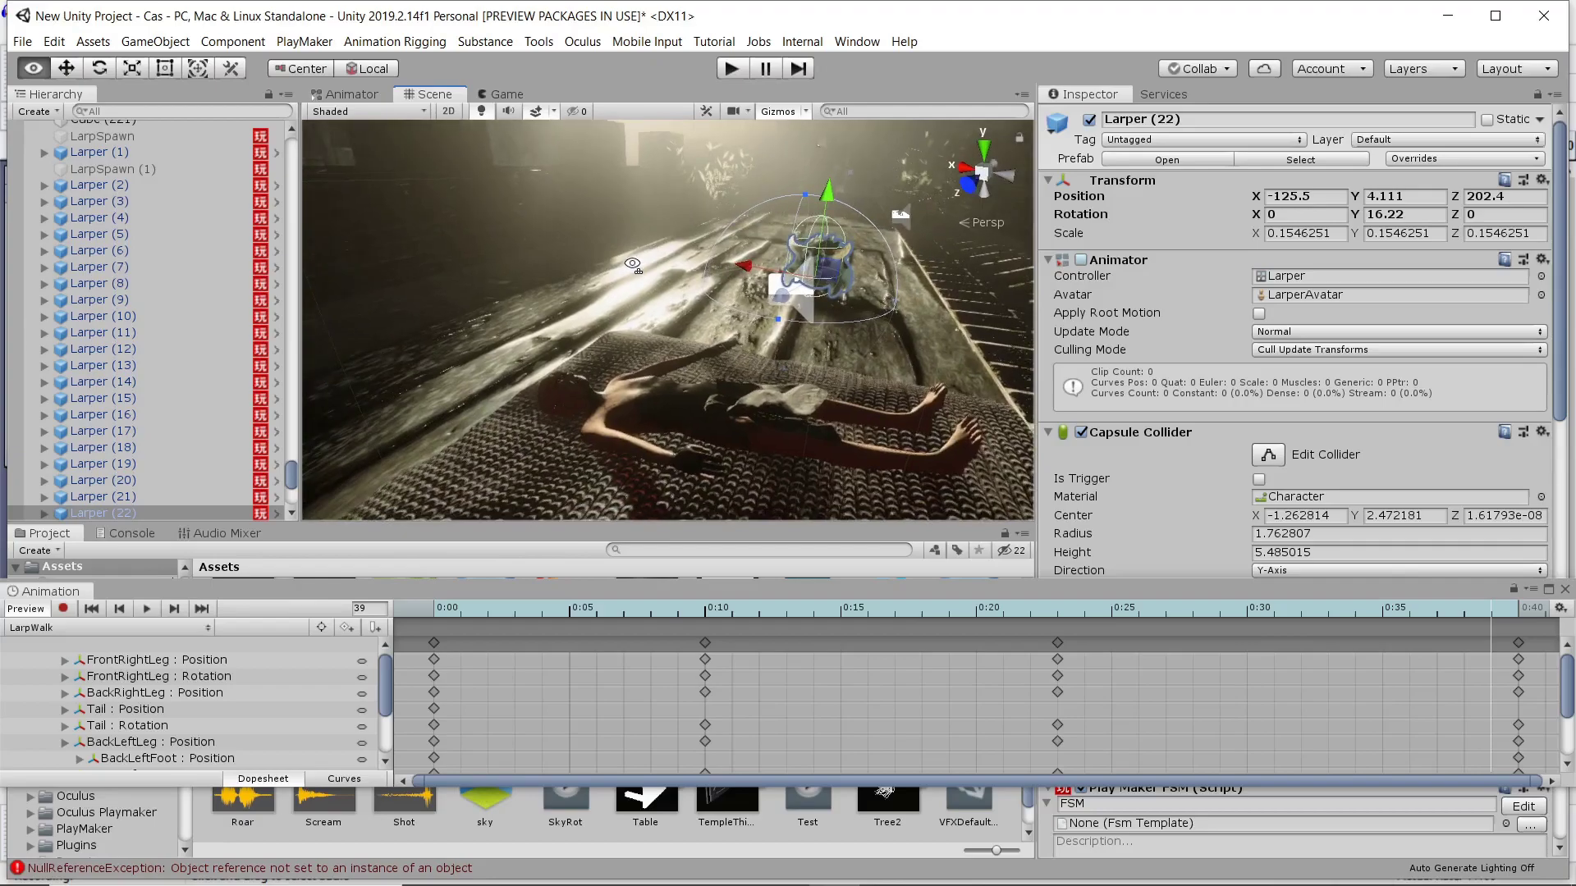
pyautogui.scroll(-5, 647, 264)
pyautogui.scroll(-8, 646, 272)
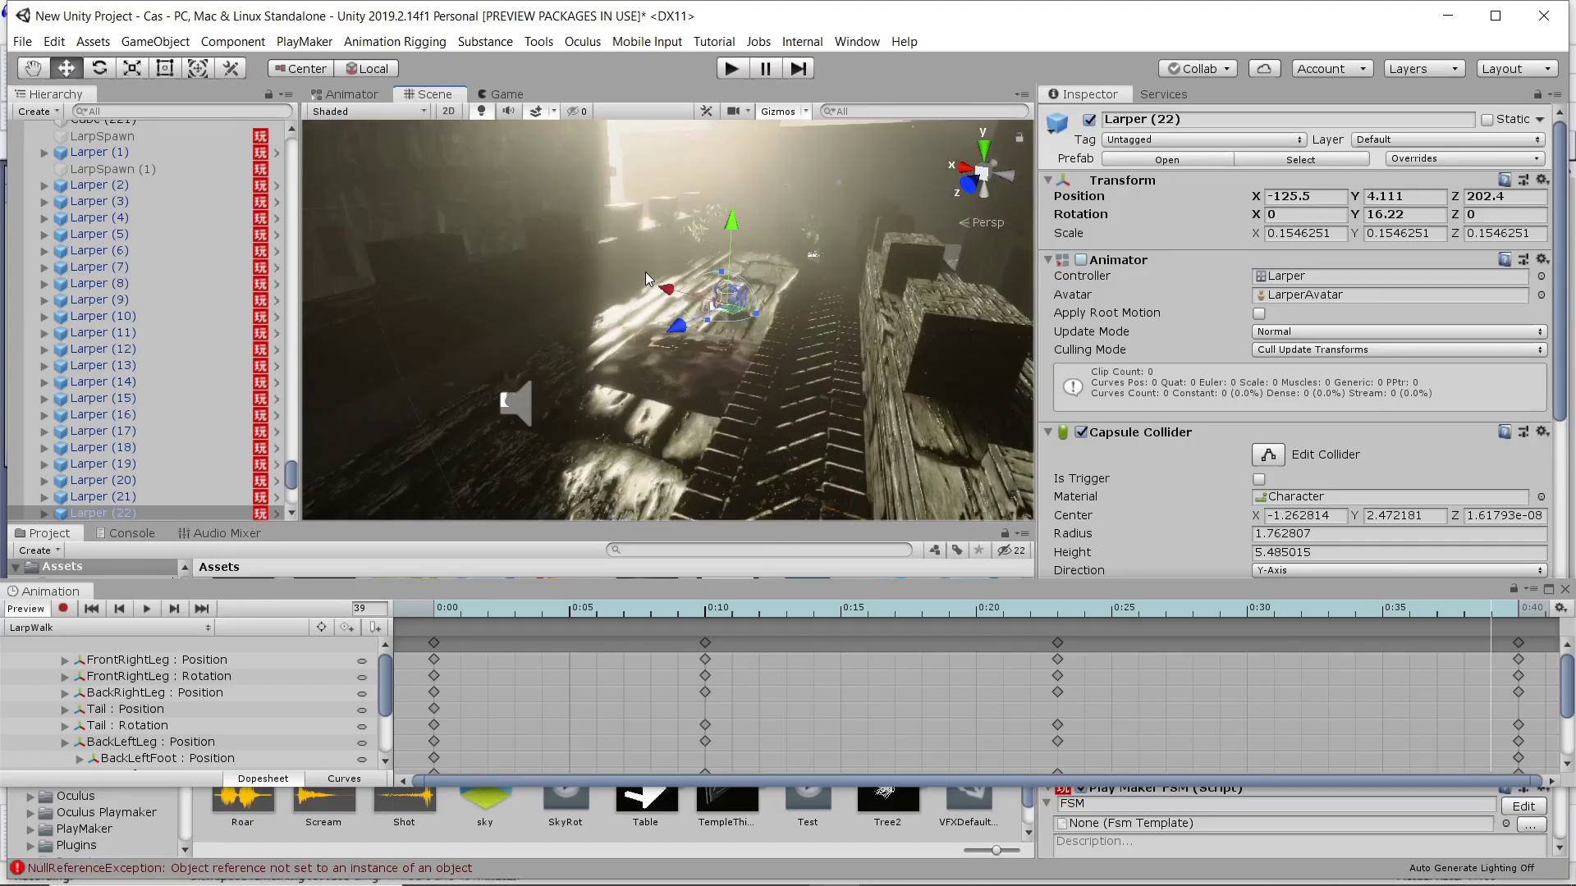
pyautogui.moveTo(816, 247); pyautogui.dragTo(610, 261, button='right')
pyautogui.moveTo(638, 243); pyautogui.dragTo(854, 356, button='middle')
pyautogui.moveTo(854, 355); pyautogui.dragTo(573, 303, button='right')
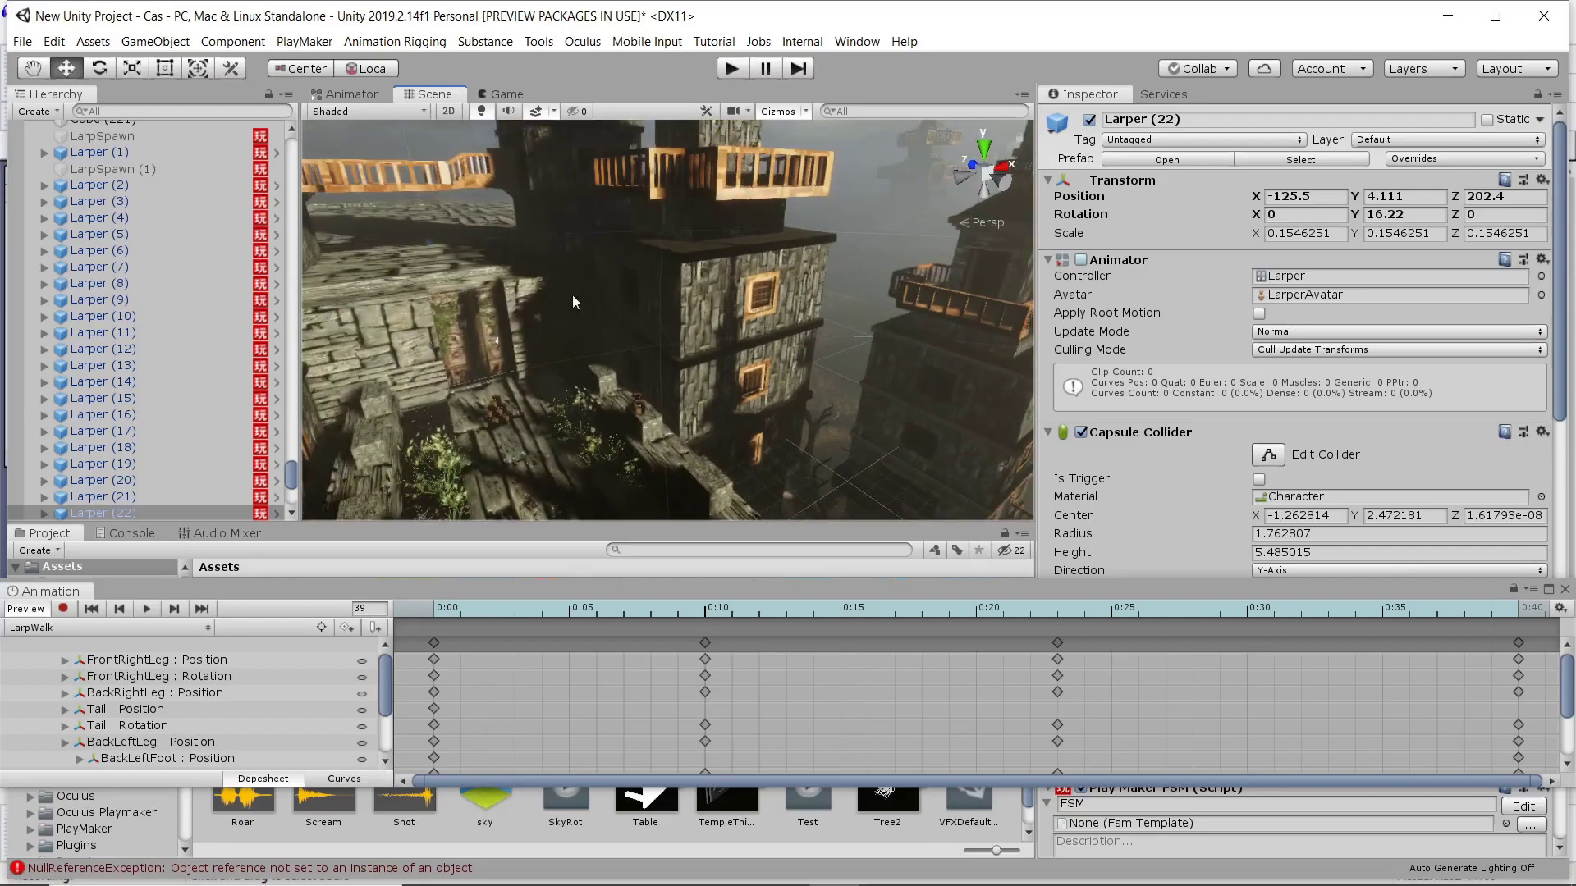
# - Select the Doors object and examine the carved double doors and the dark interior behind them
pyautogui.keyDown('alt'); pyautogui.moveTo(573, 302); pyautogui.dragTo(654, 361); pyautogui.keyUp('alt')
pyautogui.click(684, 326)
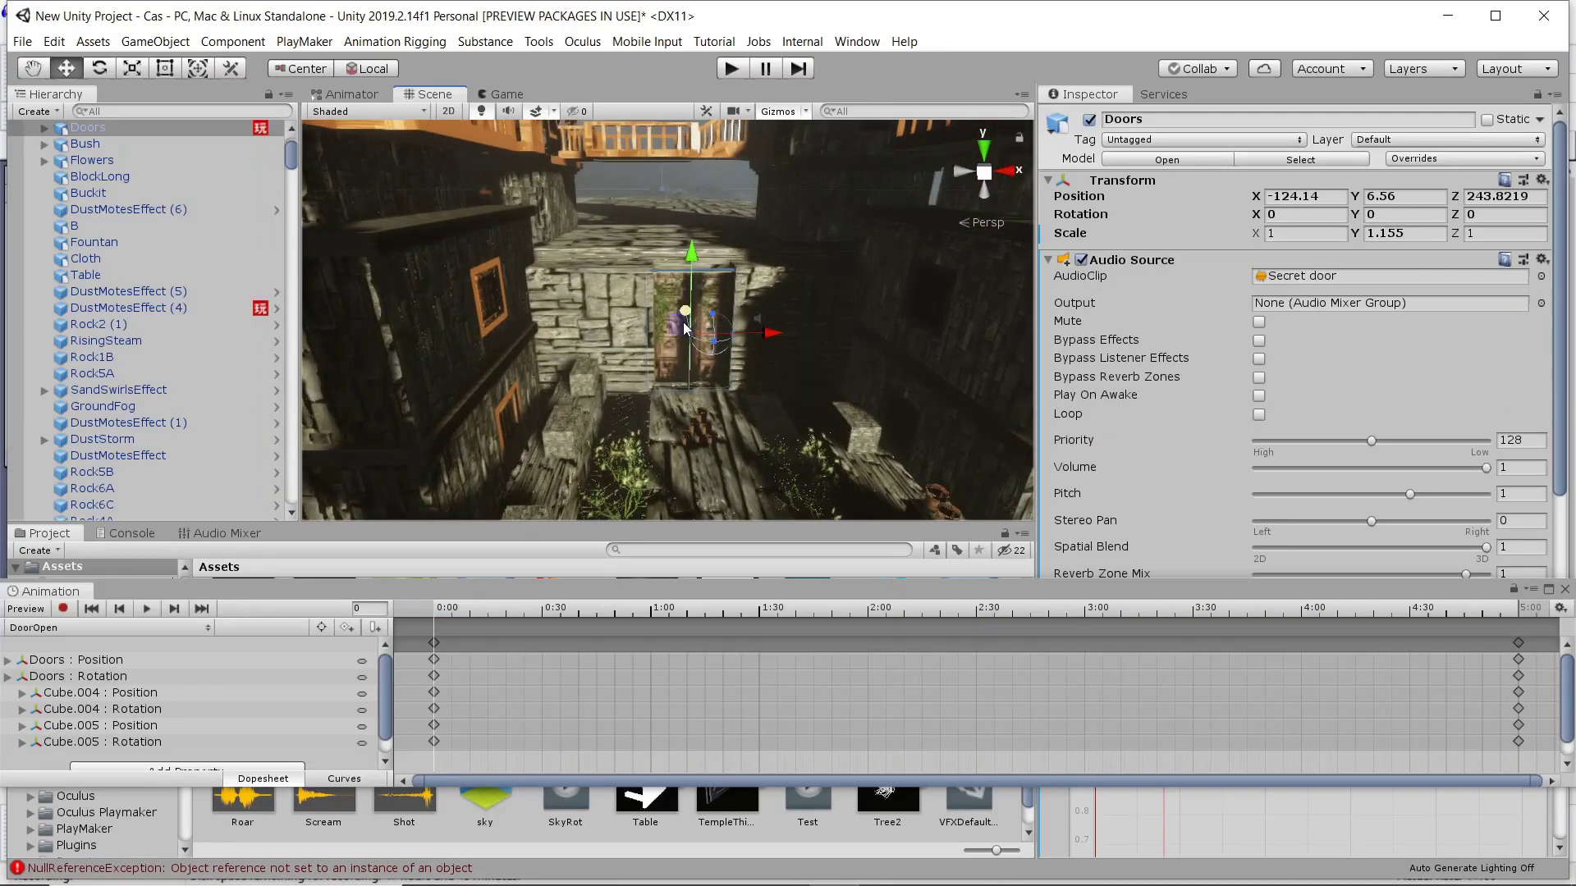
pyautogui.press('f')
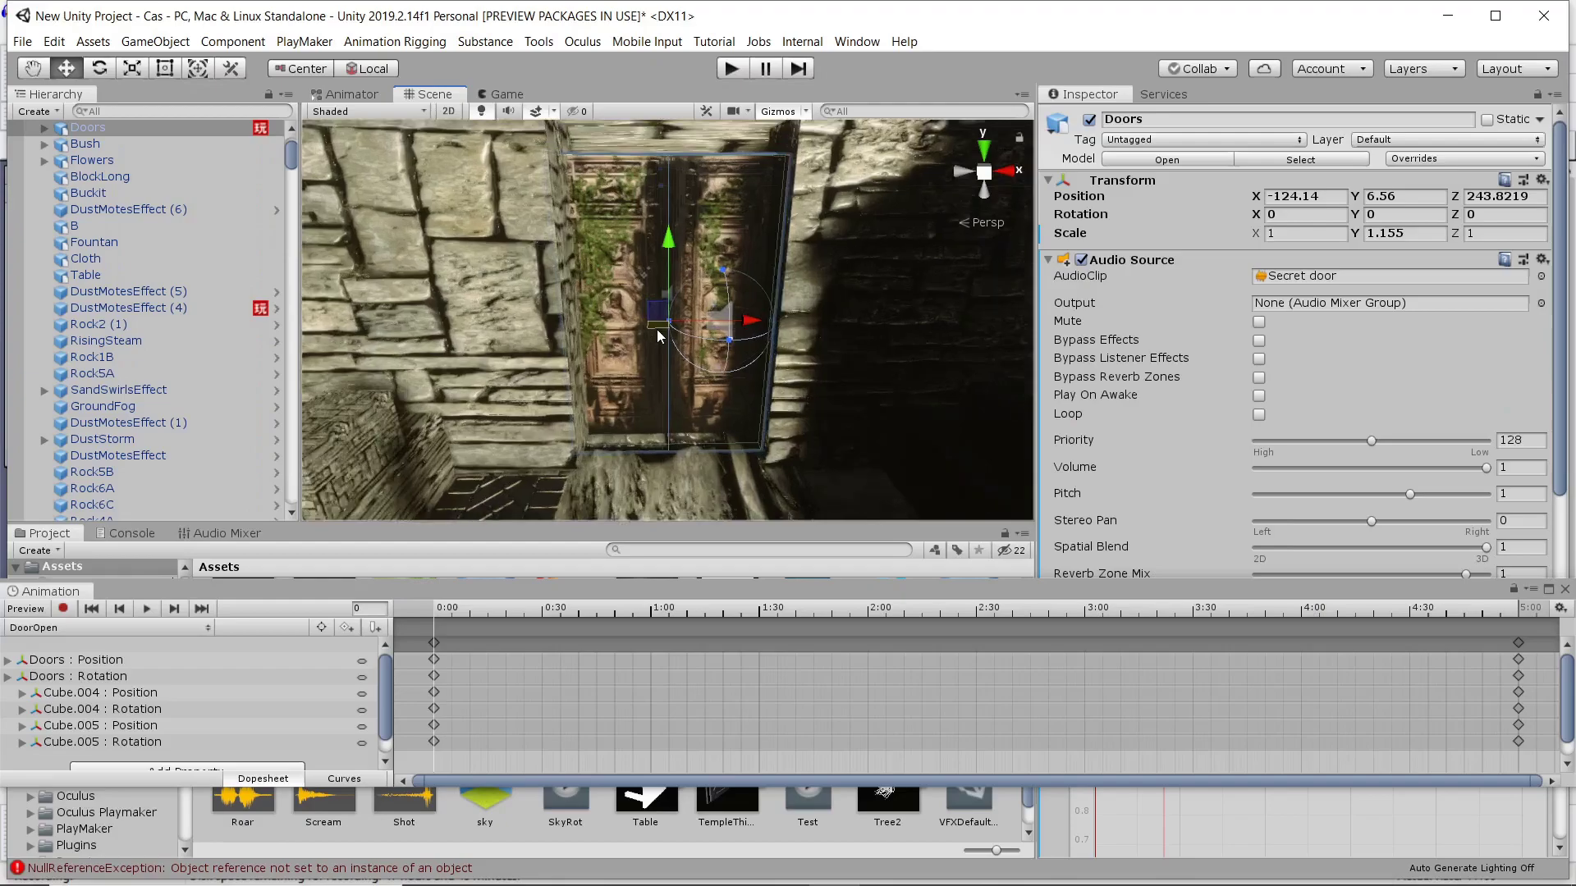
pyautogui.keyDown('alt'); pyautogui.moveTo(723, 412); pyautogui.dragTo(678, 336); pyautogui.keyUp('alt')
pyautogui.moveTo(677, 206); pyautogui.dragTo(741, 307, button='middle')
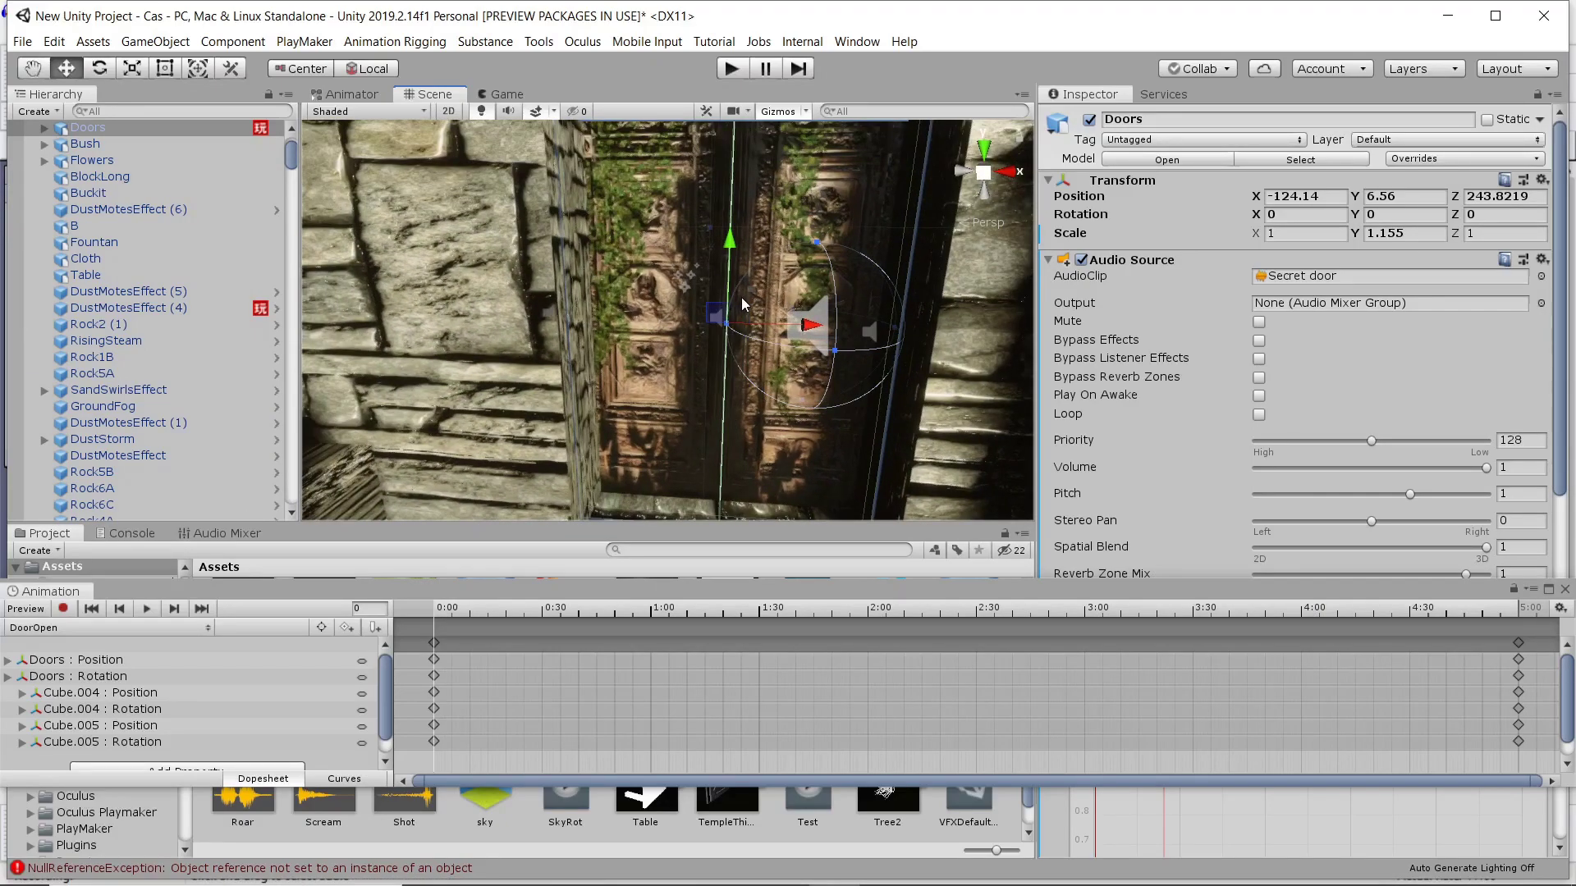
pyautogui.scroll(10, 716, 295)
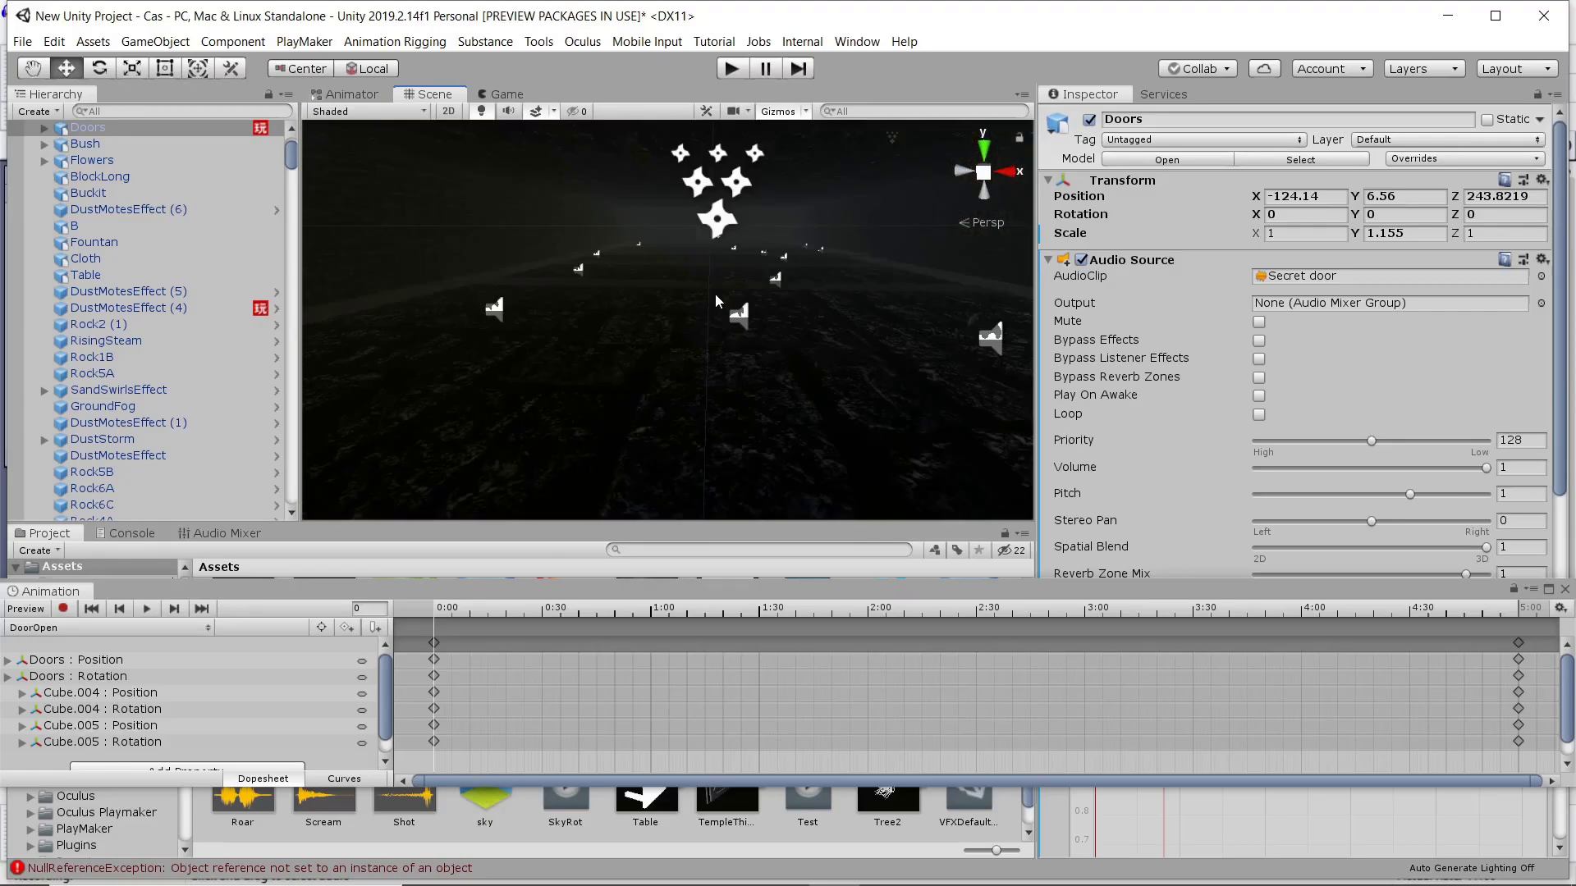
pyautogui.moveTo(742, 278); pyautogui.dragTo(730, 375, button='middle')
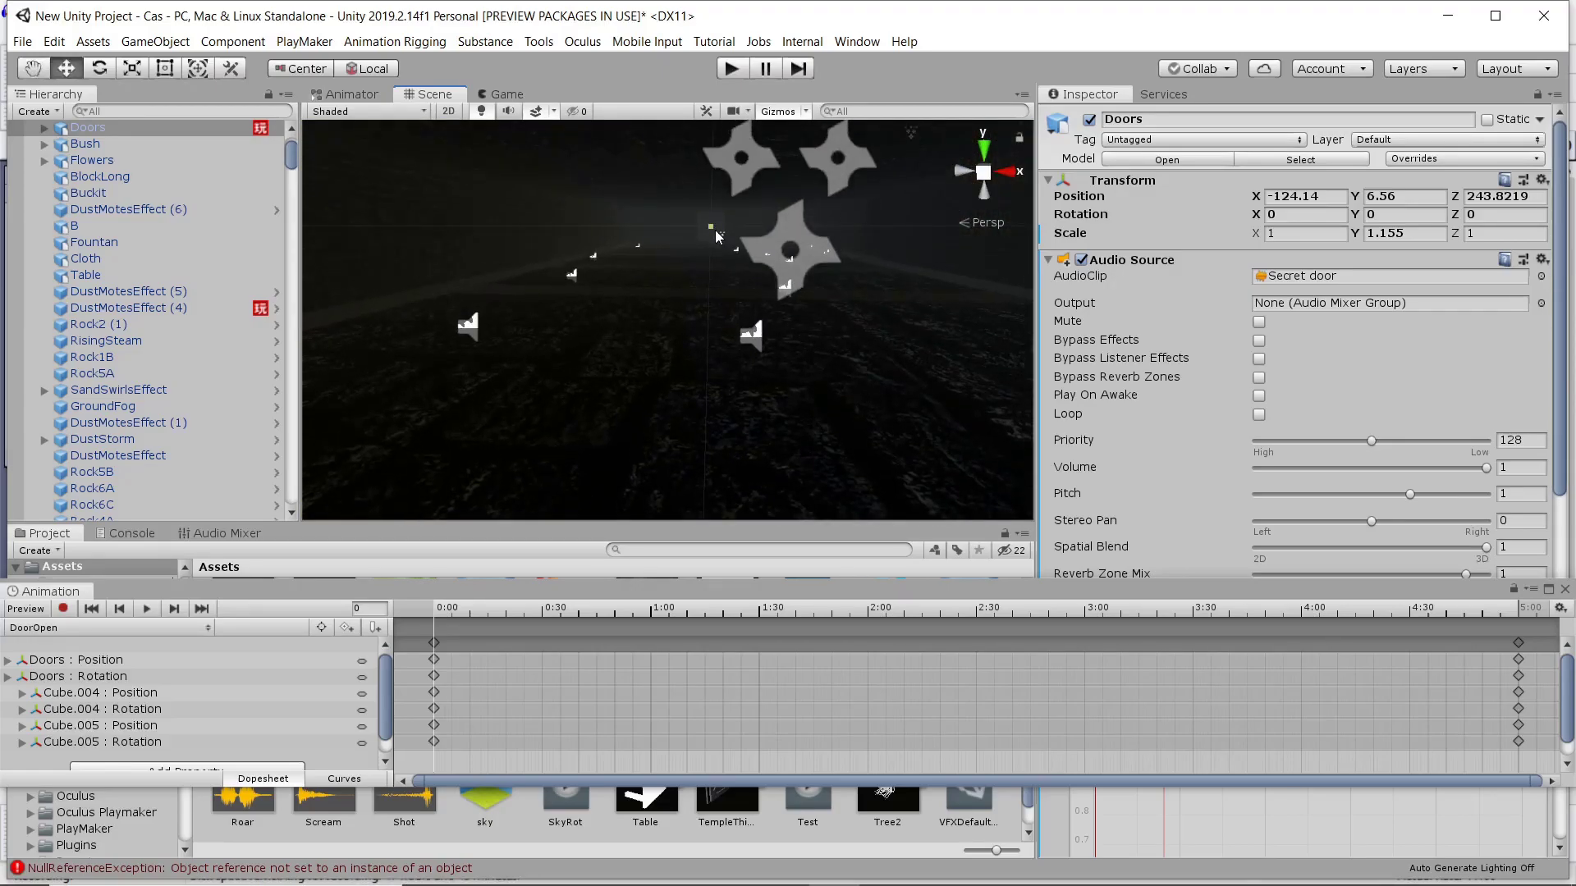
pyautogui.press('f')
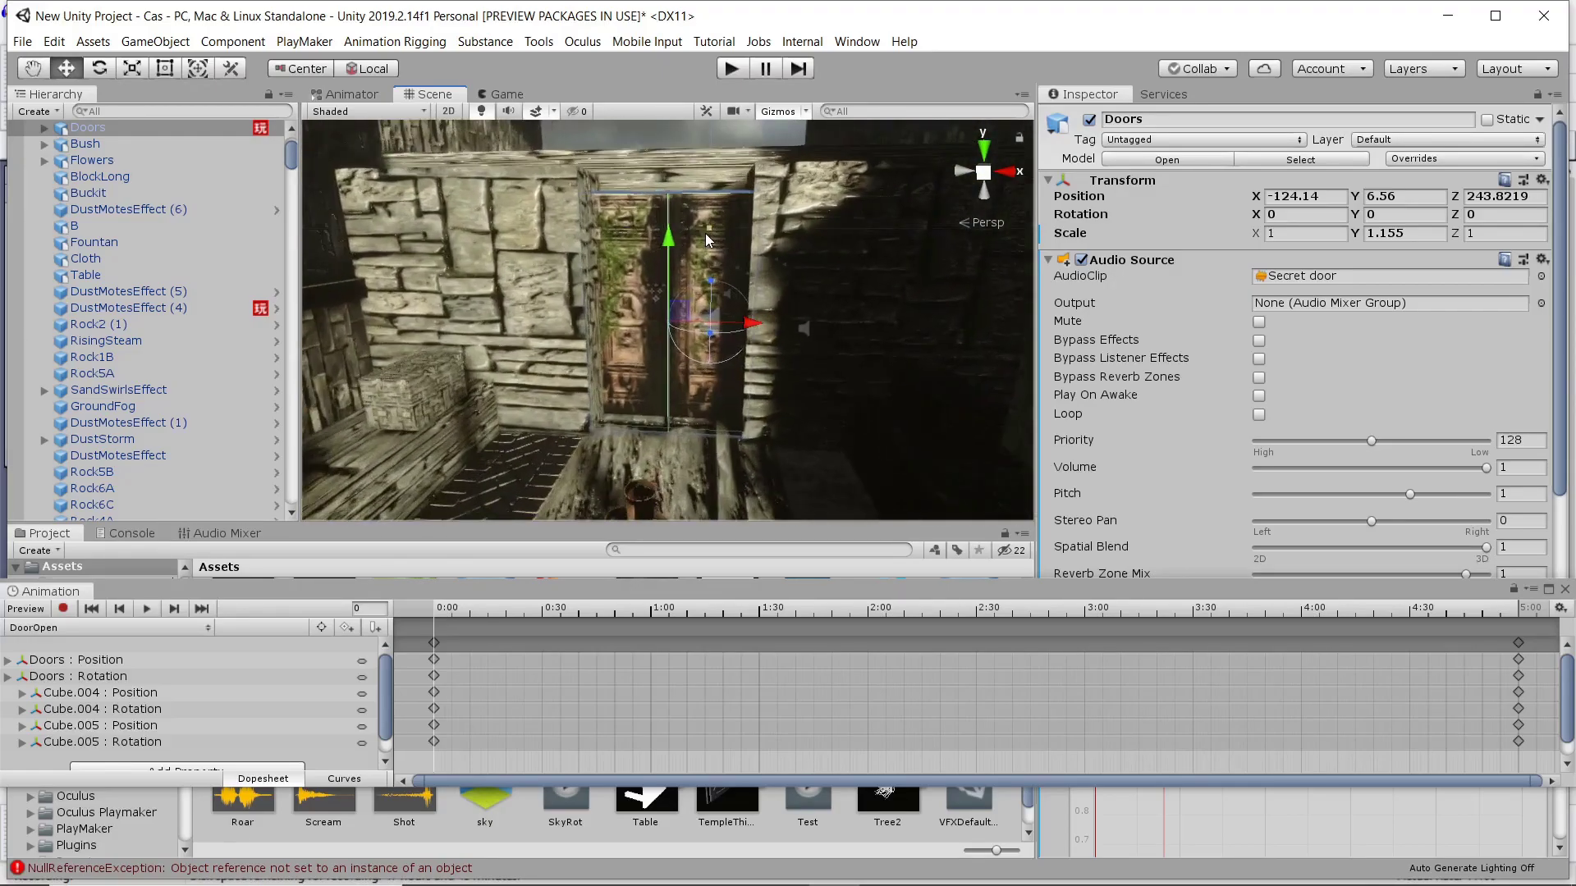
pyautogui.scroll(8, 704, 252)
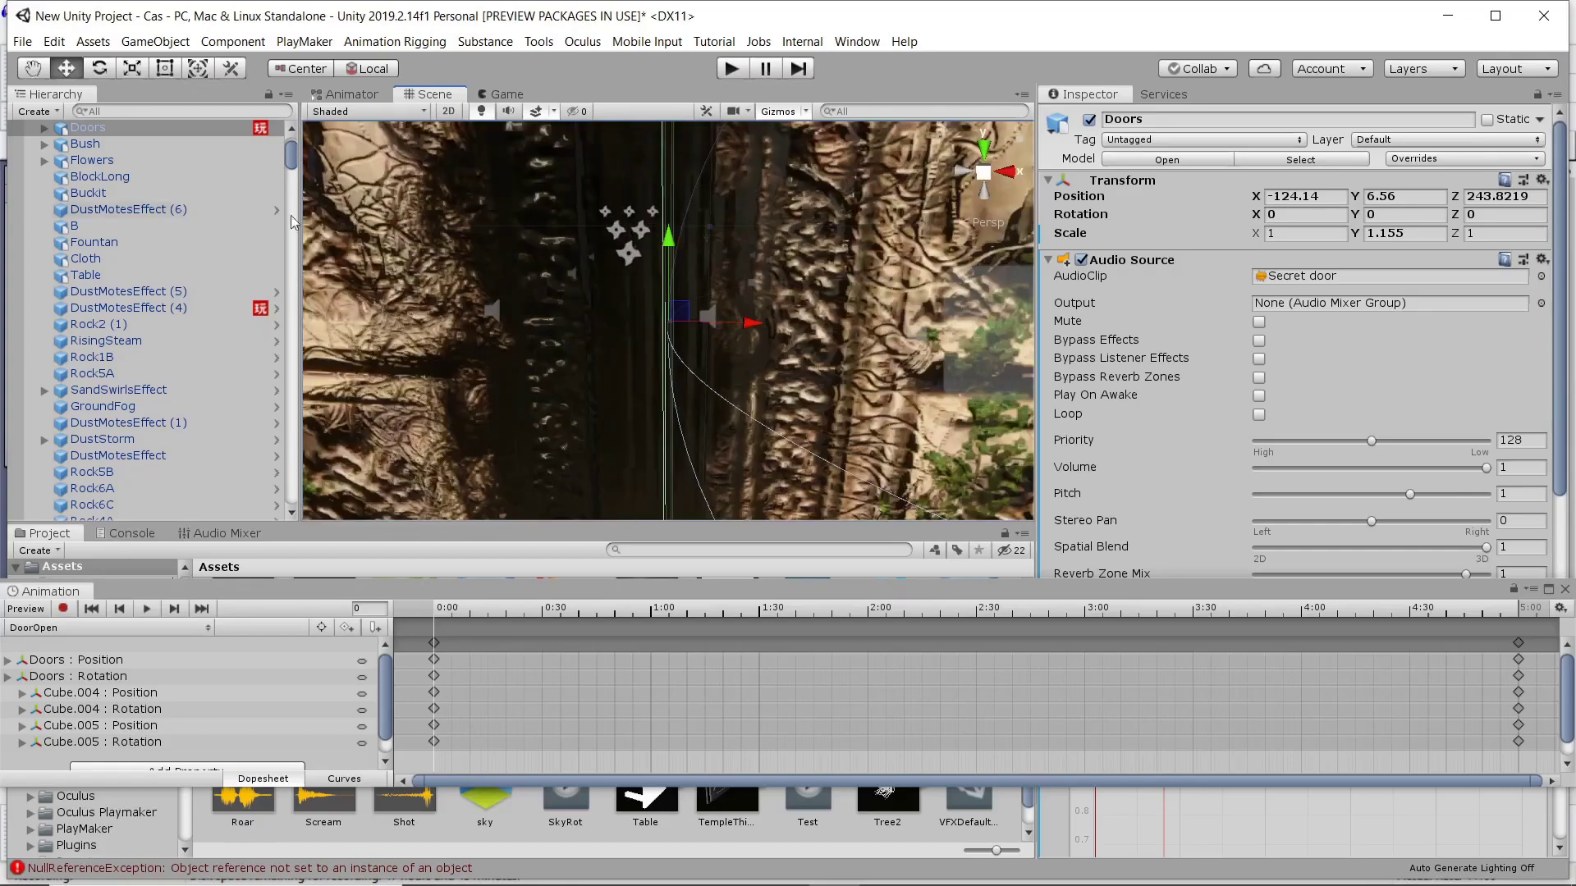
# - Find OVRPlayerController among the scene objects and frame it in the Scene view
pyautogui.scroll(2, 194, 250)
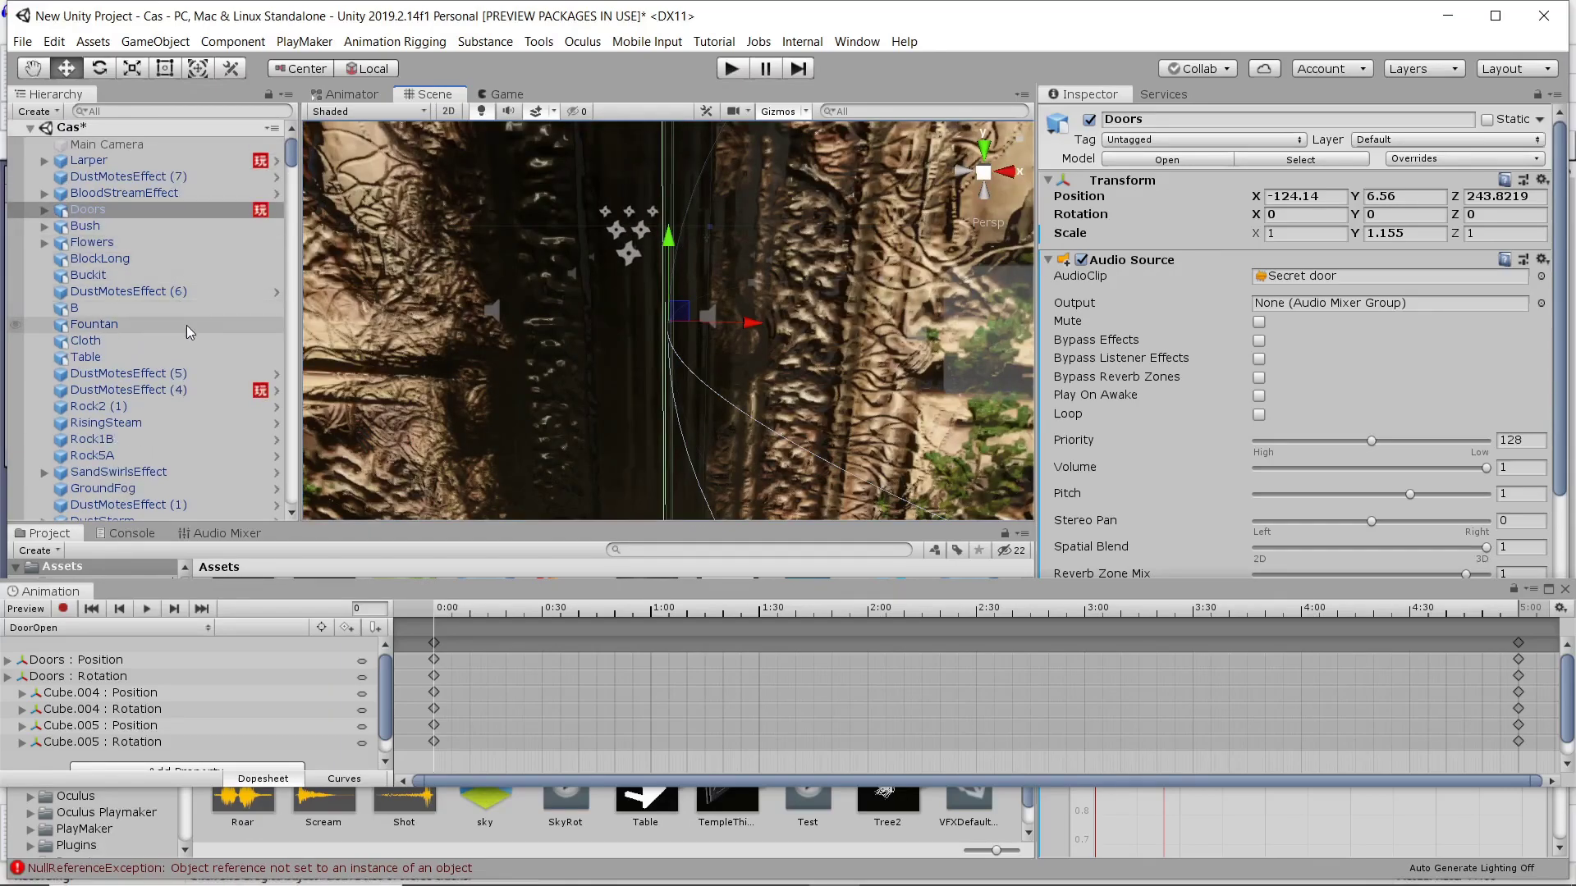
pyautogui.scroll(-2, 189, 469)
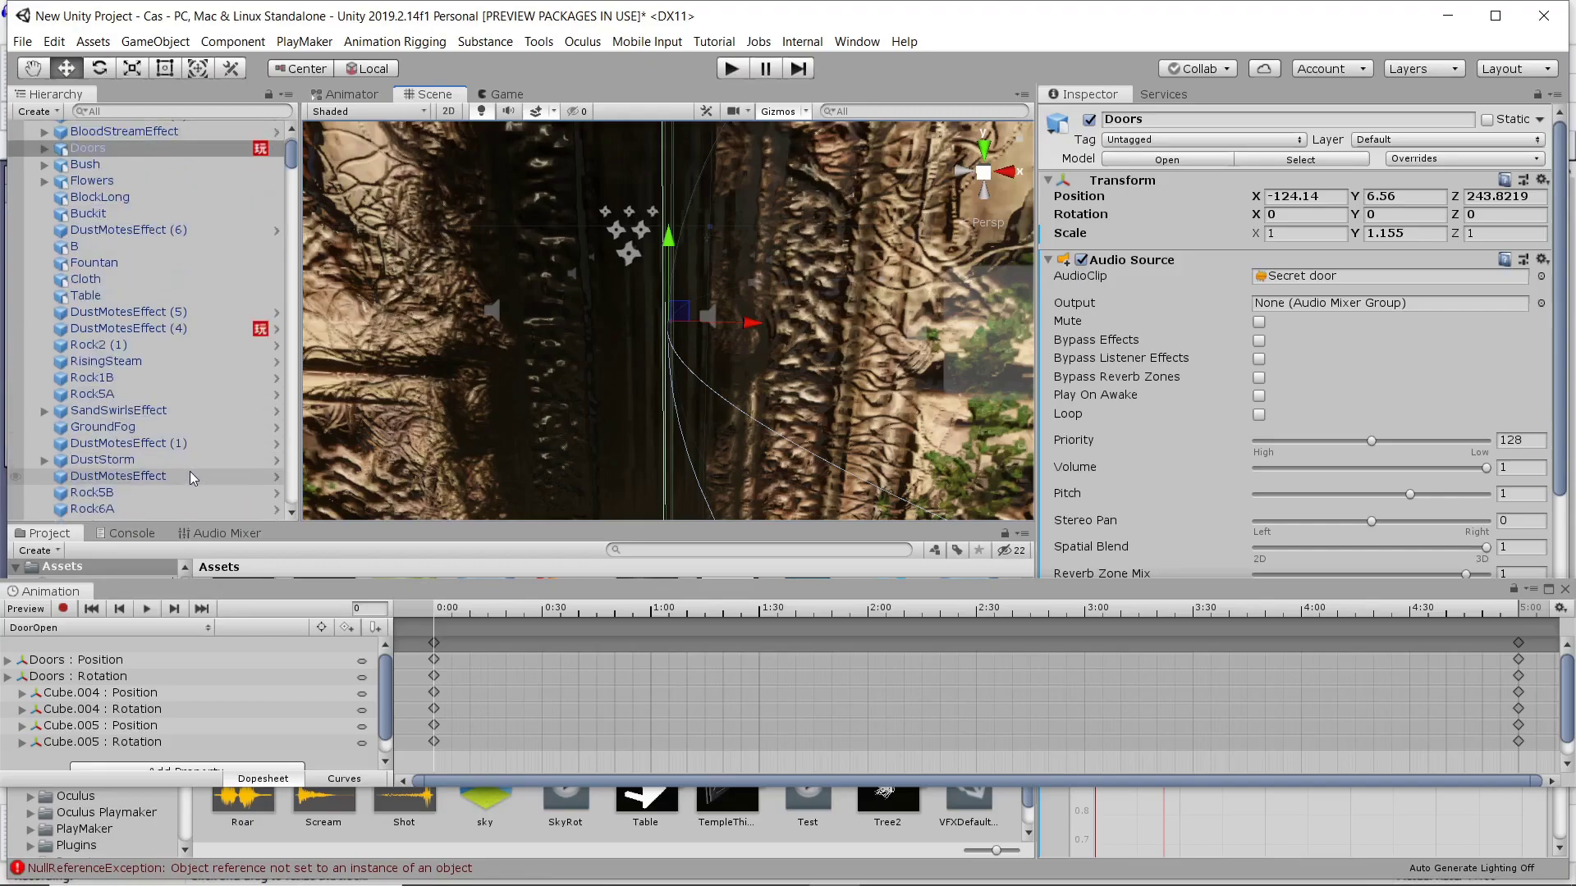
pyautogui.scroll(-9, 190, 471)
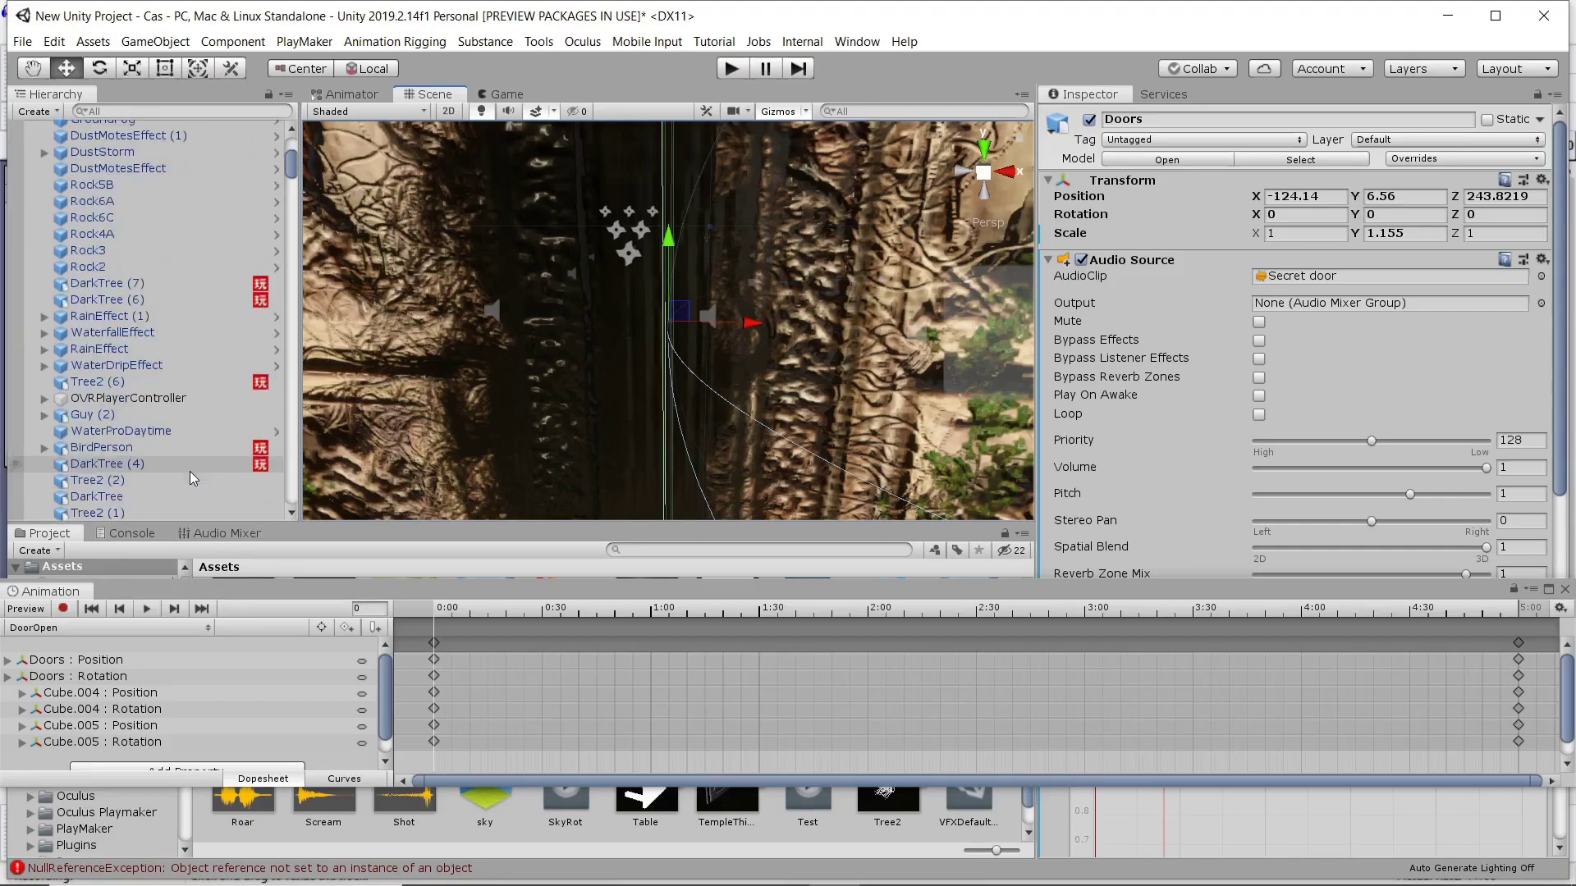
pyautogui.click(168, 399)
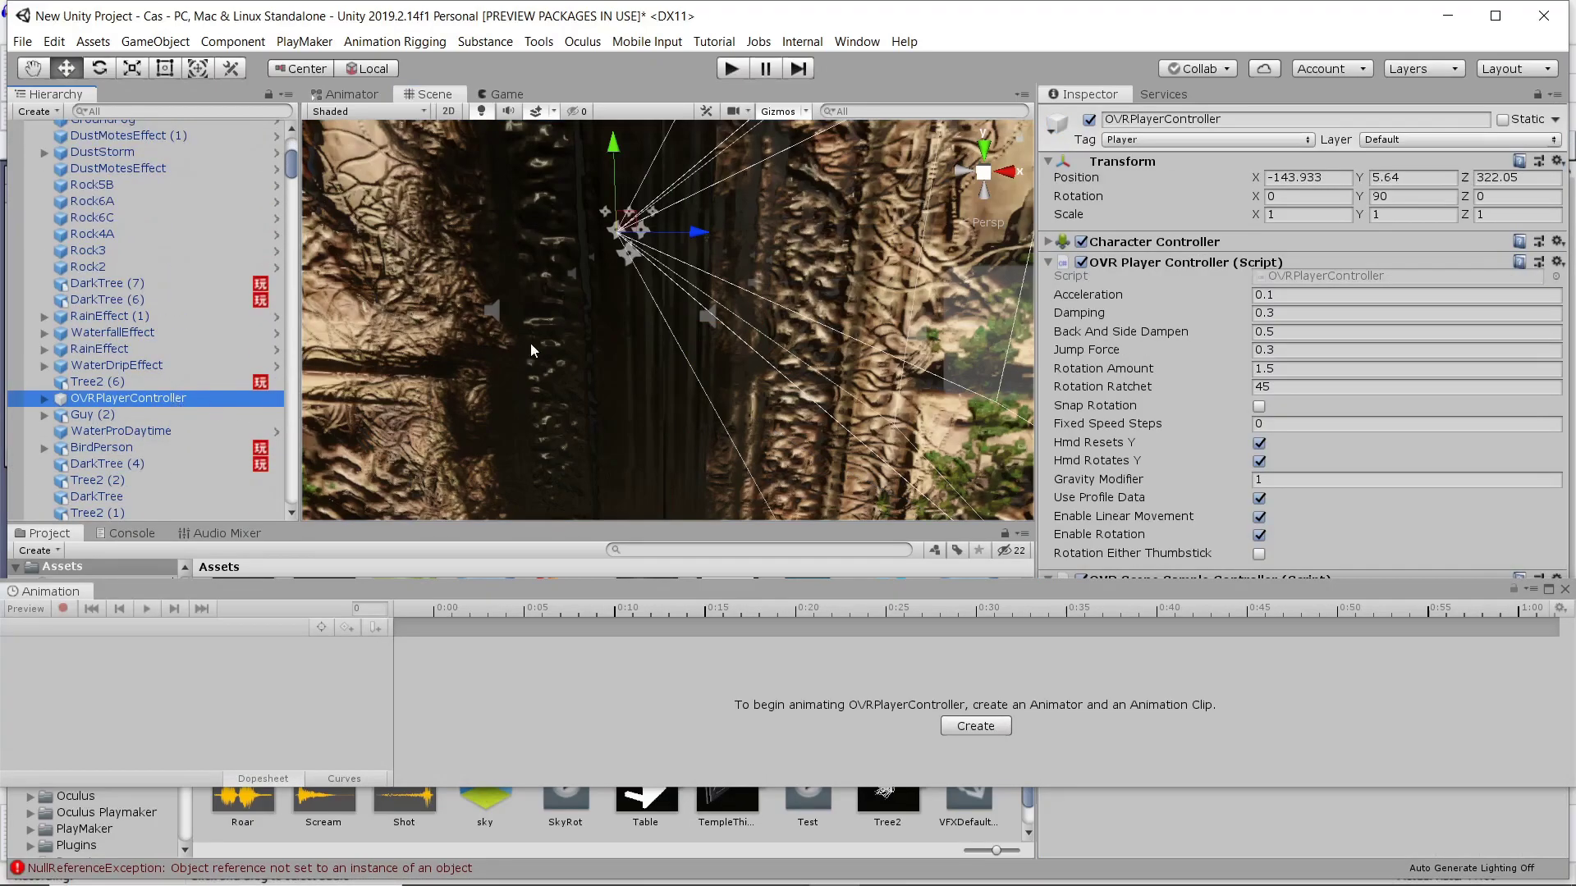
pyautogui.press('f')
pyautogui.scroll(5, 714, 338)
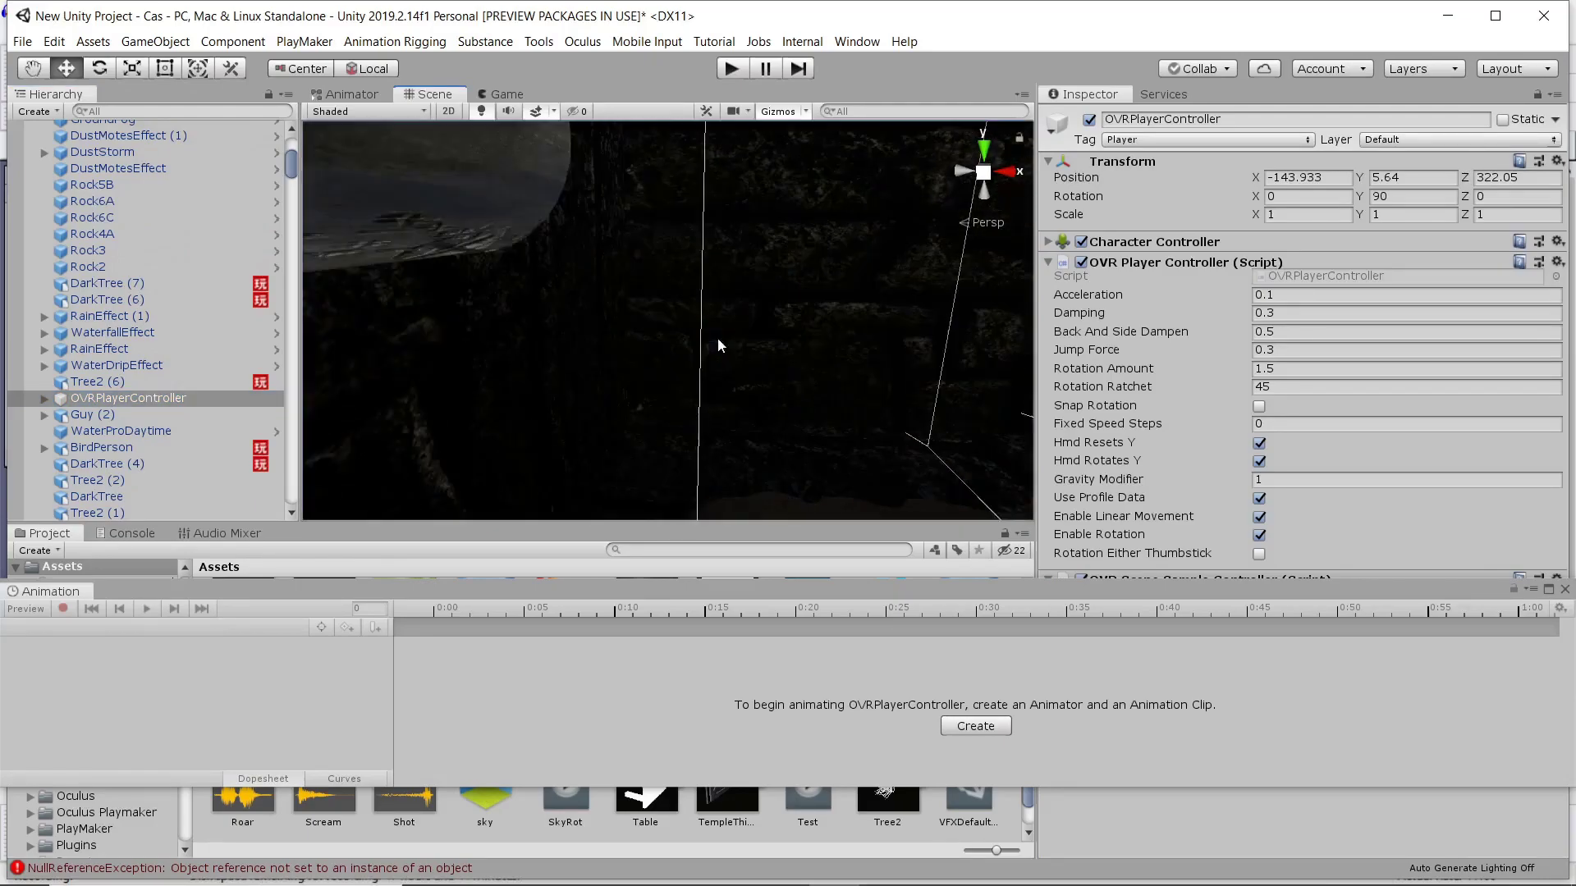
# - Select the RightEyeAnchor camera inside OVRCameraRig and close the Animation window
pyautogui.scroll(-2, 717, 341)
pyautogui.moveTo(784, 317); pyautogui.dragTo(453, 369, button='middle')
pyautogui.moveTo(665, 287); pyautogui.dragTo(464, 349, button='right')
pyautogui.click(603, 307)
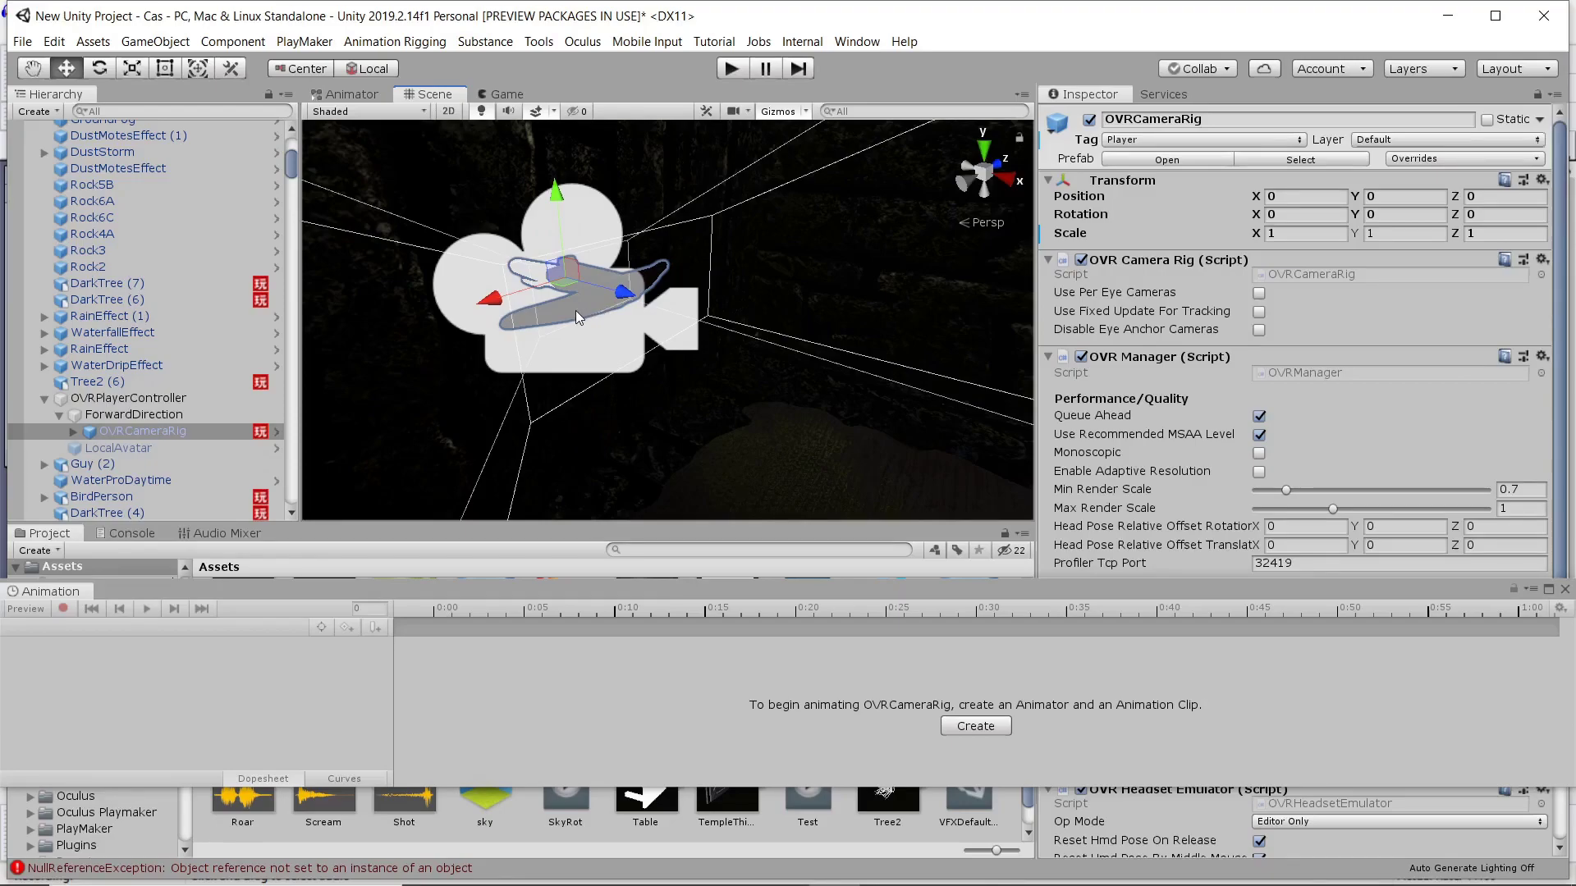
pyautogui.click(573, 307)
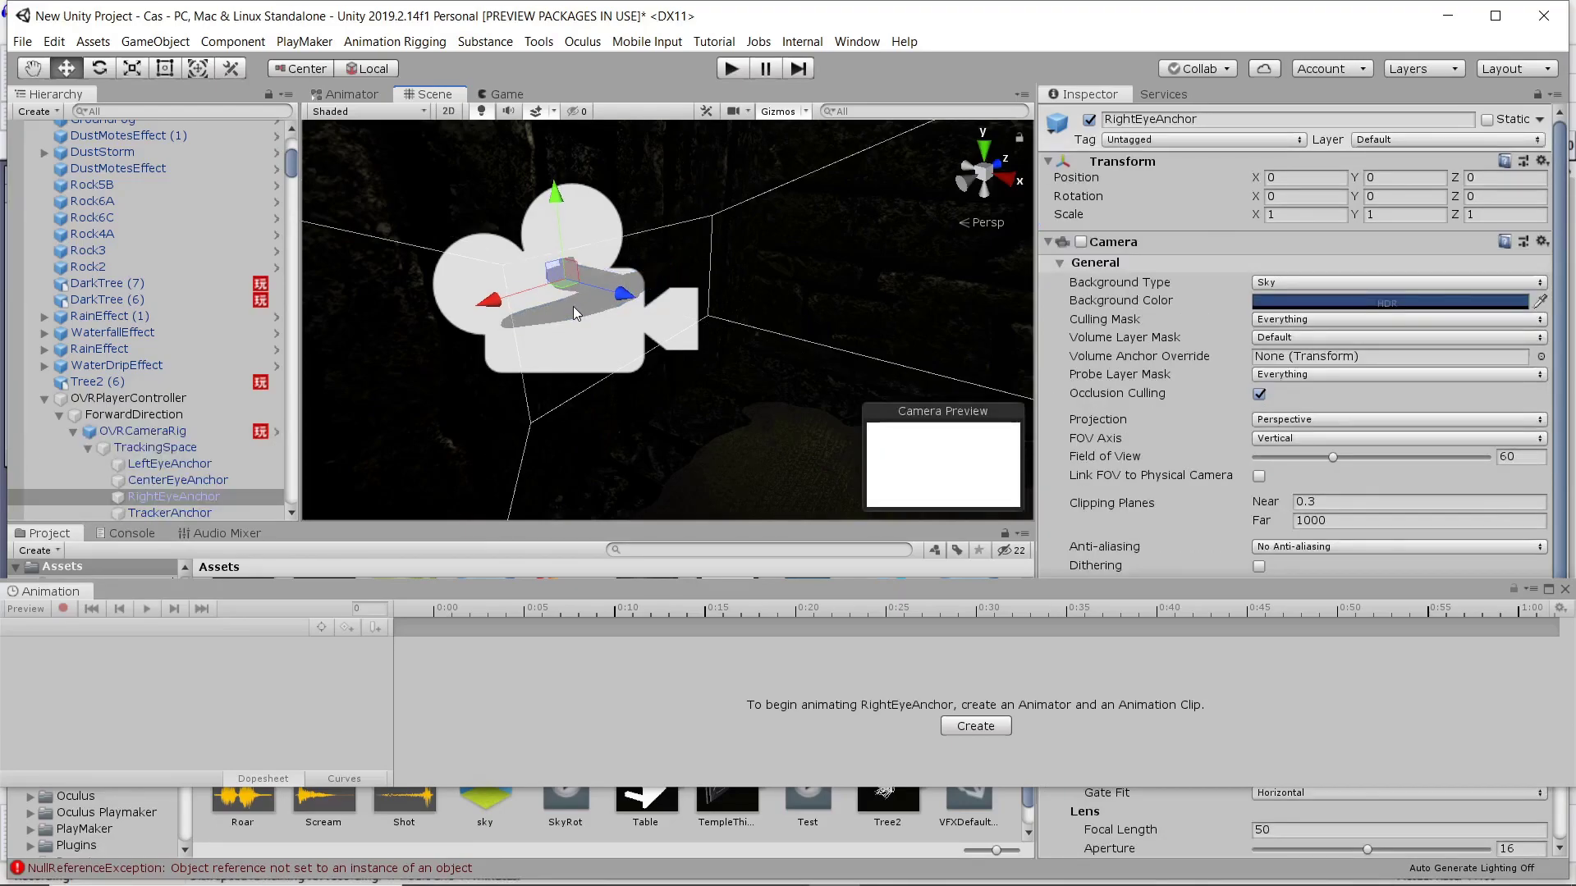
pyautogui.scroll(-3, 247, 427)
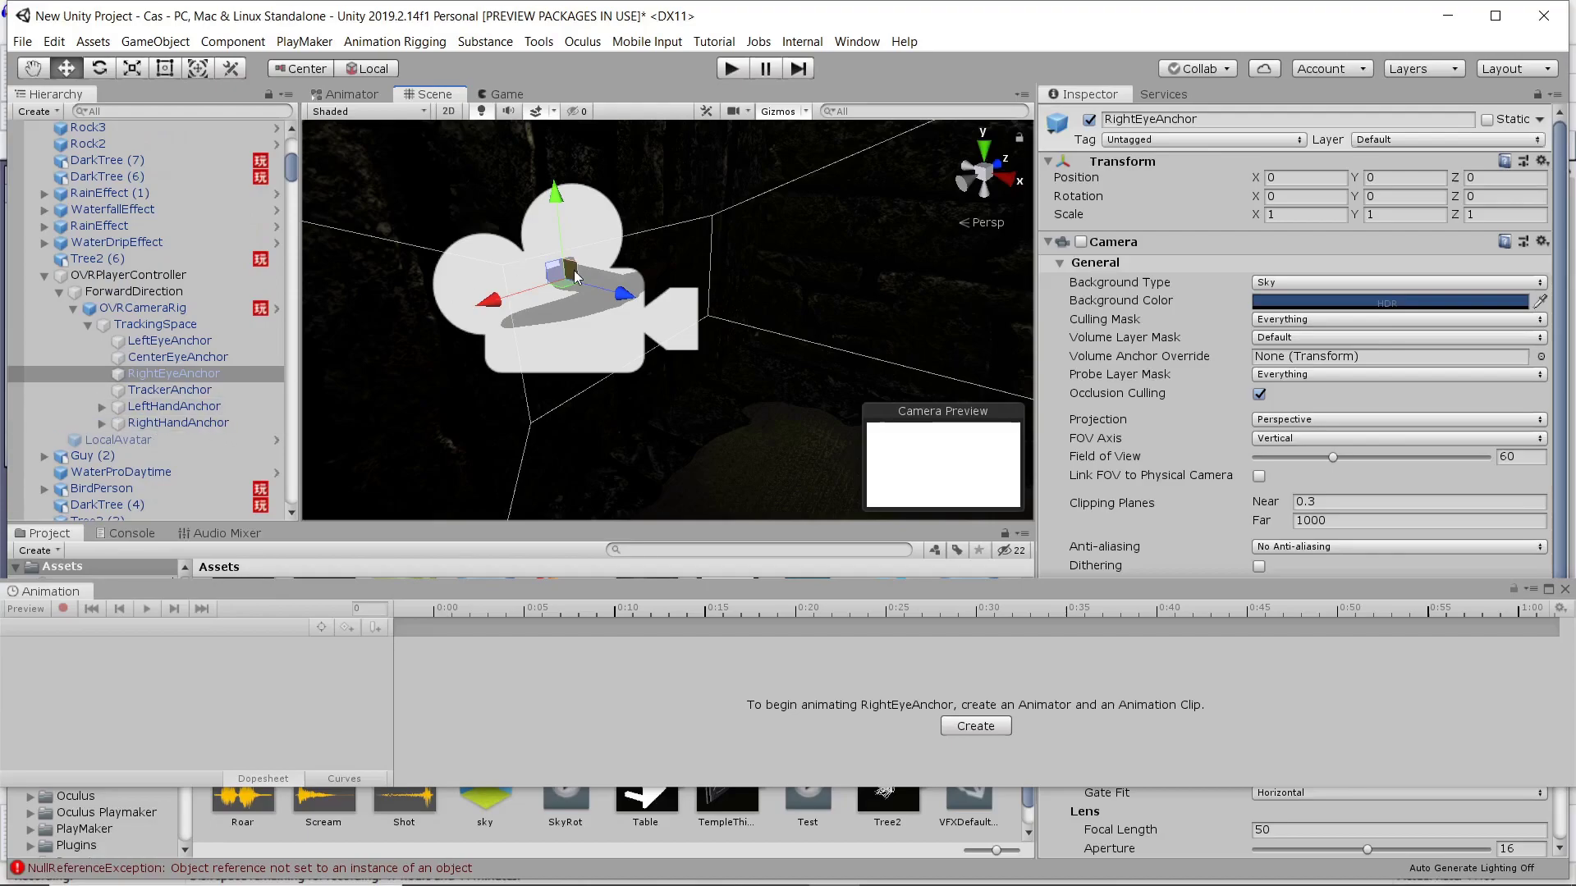
pyautogui.click(1564, 590)
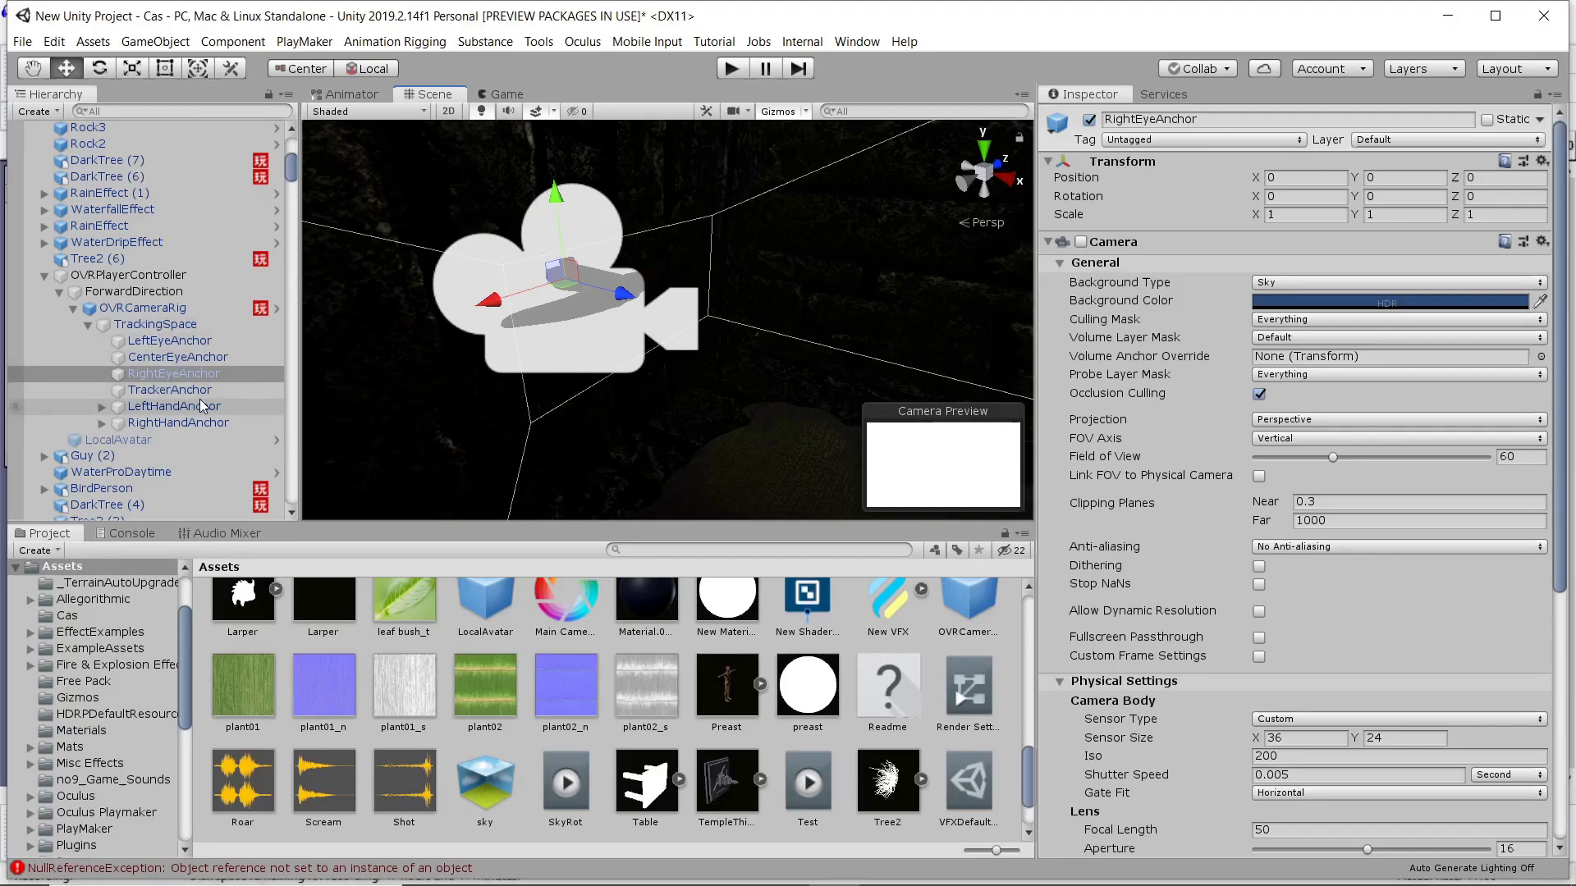
# - Browse the project's Assets folder and examine the player's eye camera from several angles in the scene
pyautogui.moveTo(431, 342); pyautogui.dragTo(650, 373, button='middle')
pyautogui.scroll(6, 652, 378)
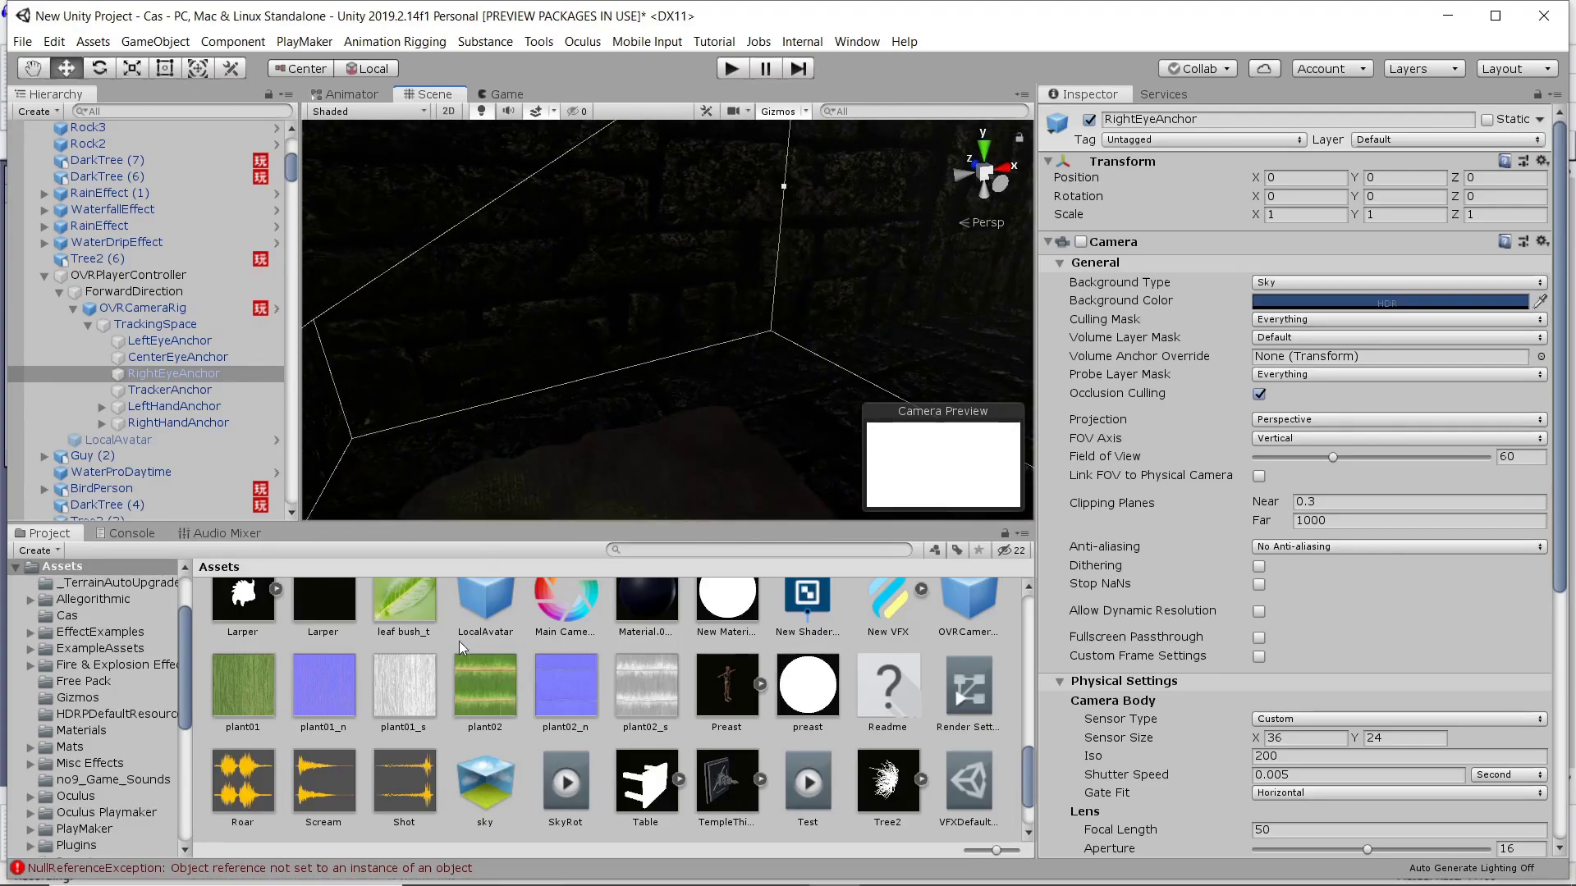
pyautogui.scroll(-1, 492, 648)
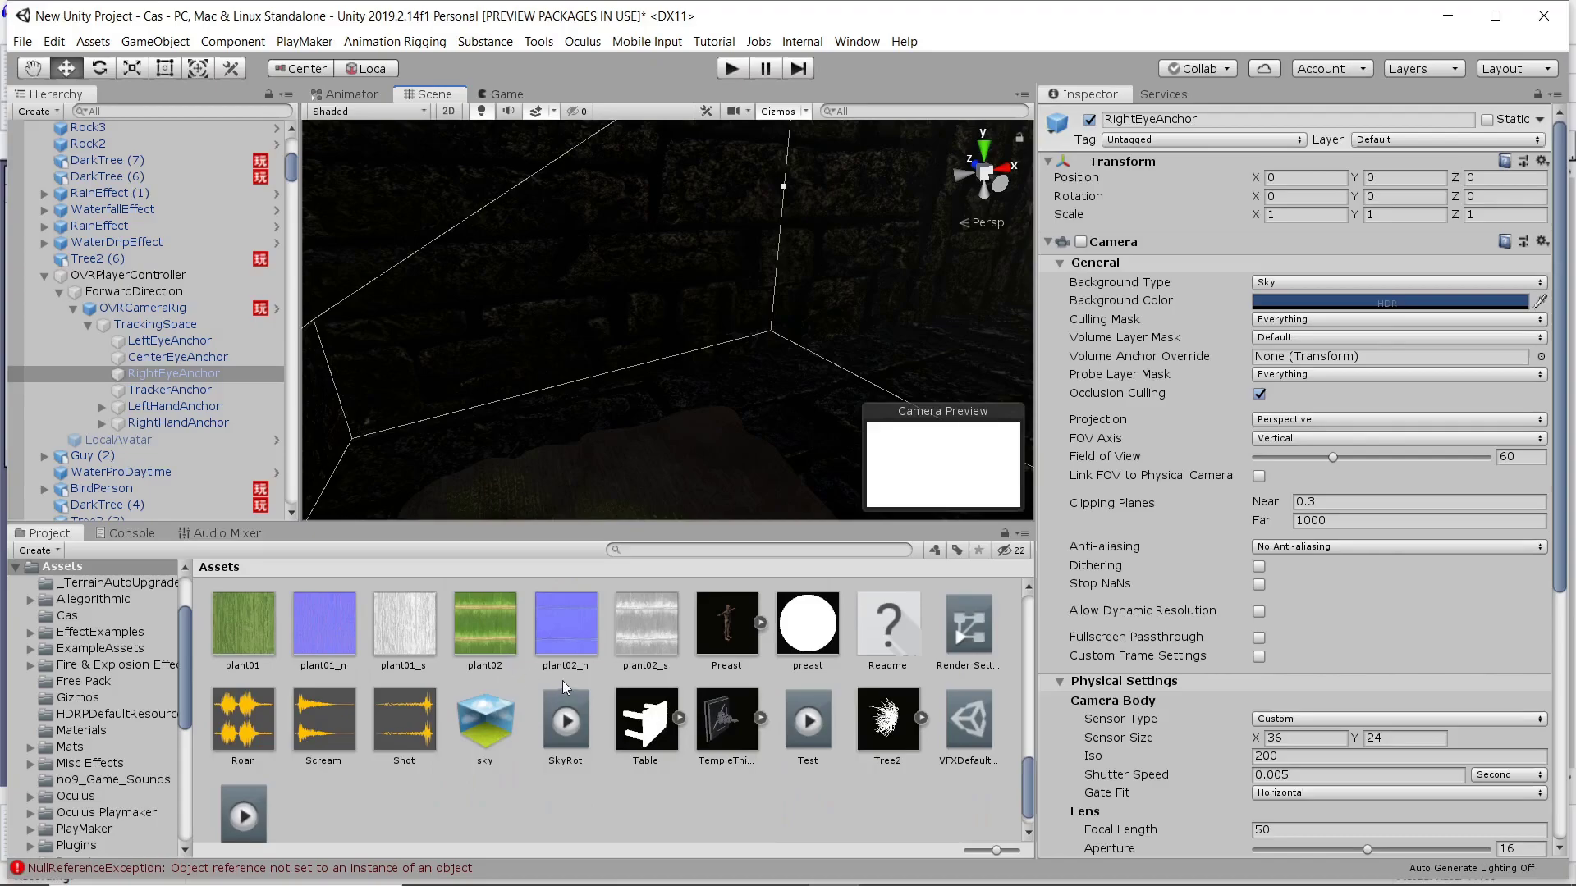
pyautogui.scroll(2, 611, 359)
pyautogui.scroll(-1, 611, 647)
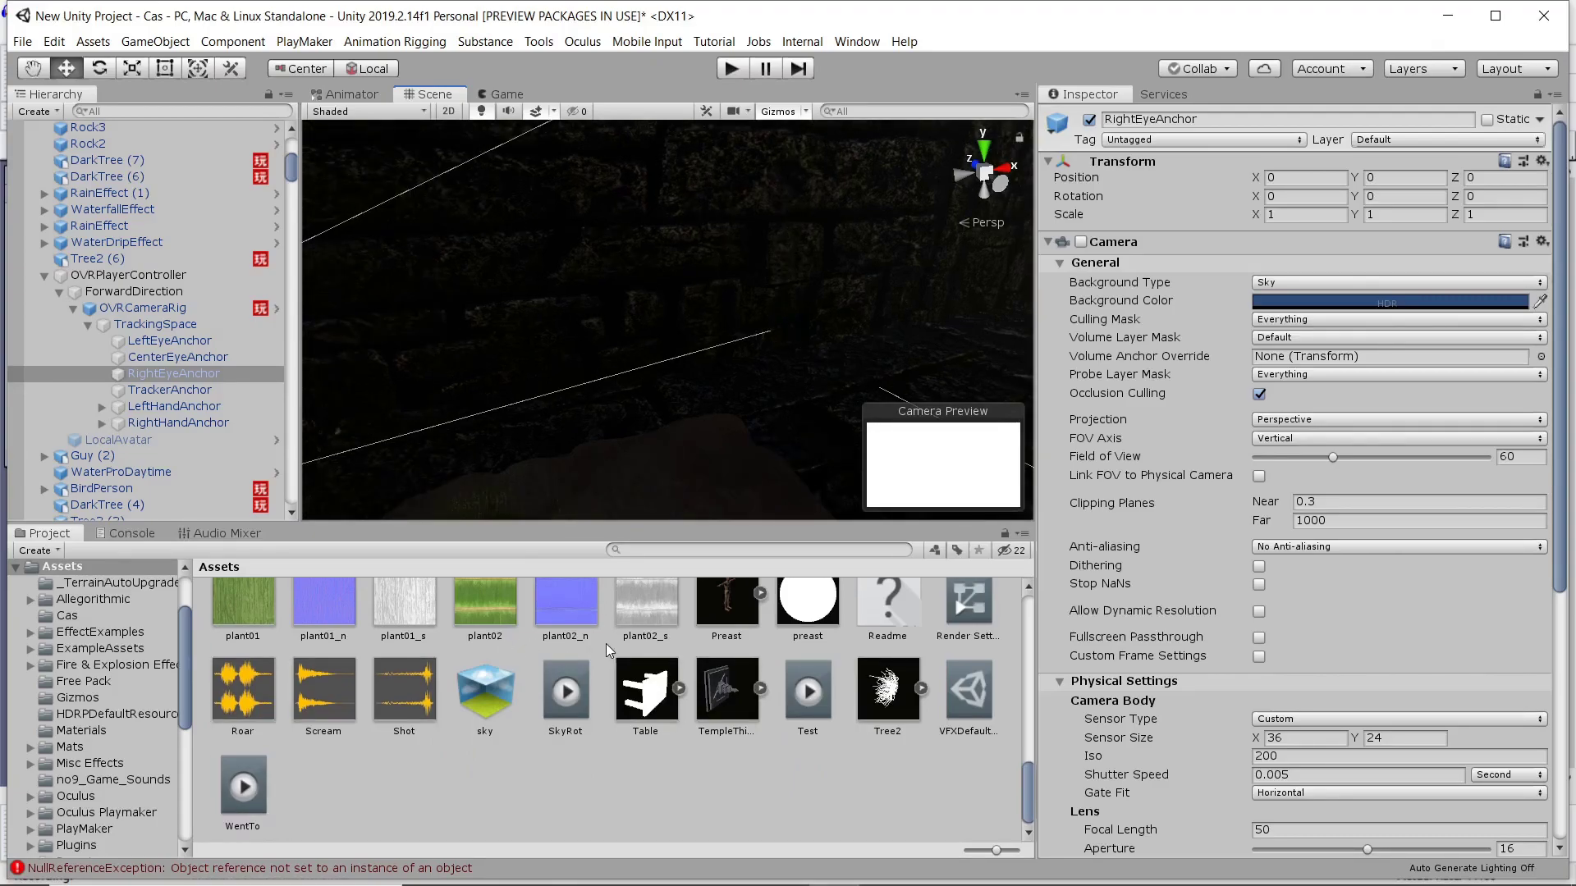
pyautogui.scroll(3, 601, 630)
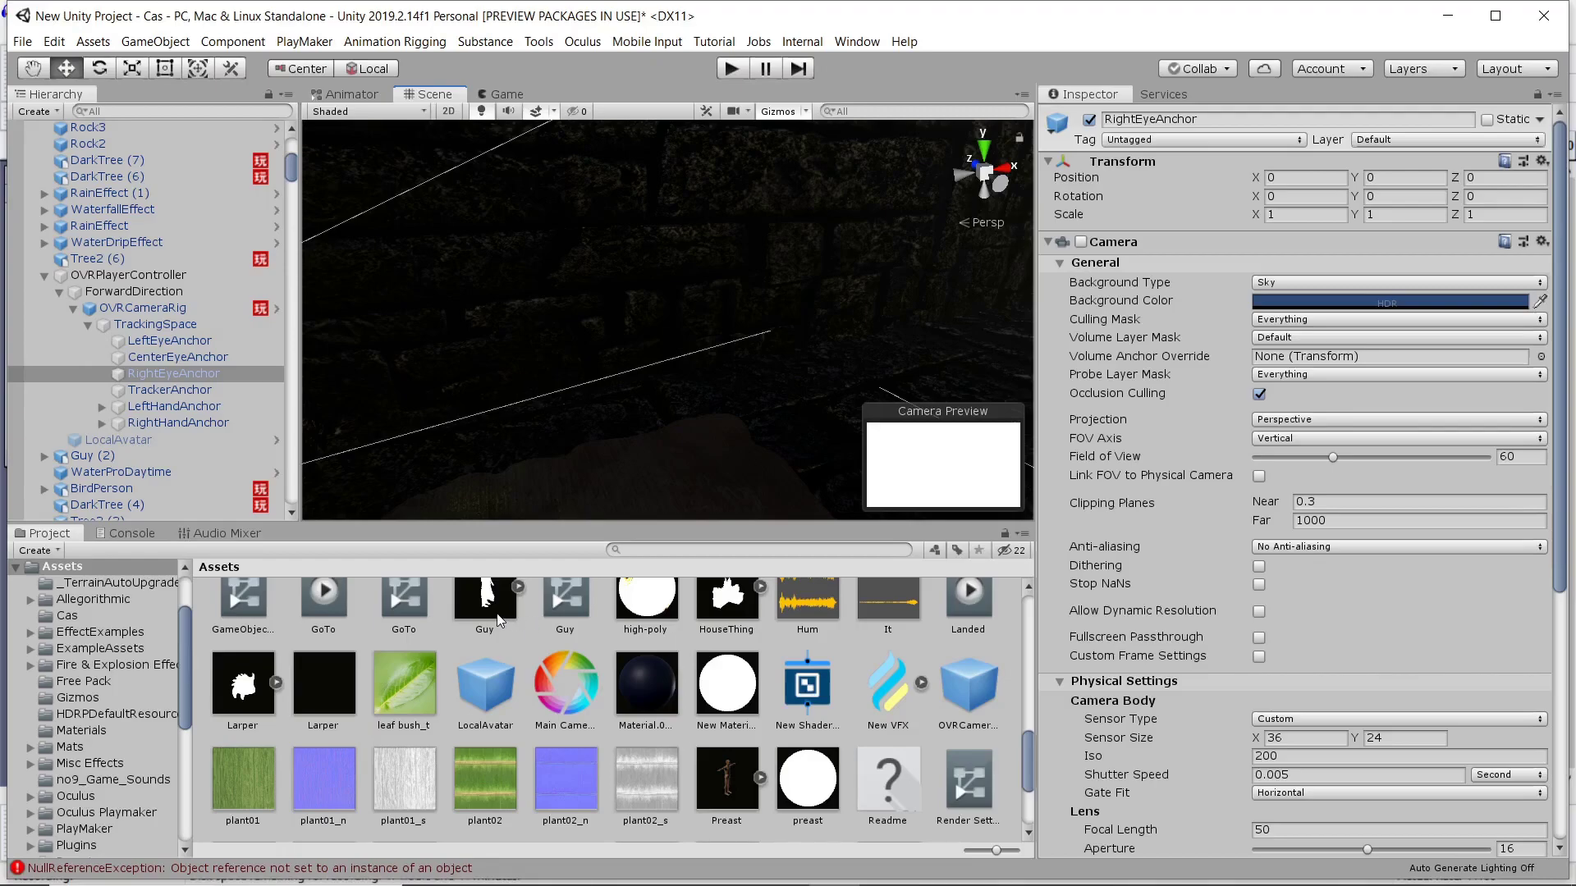
pyautogui.scroll(-5, 446, 369)
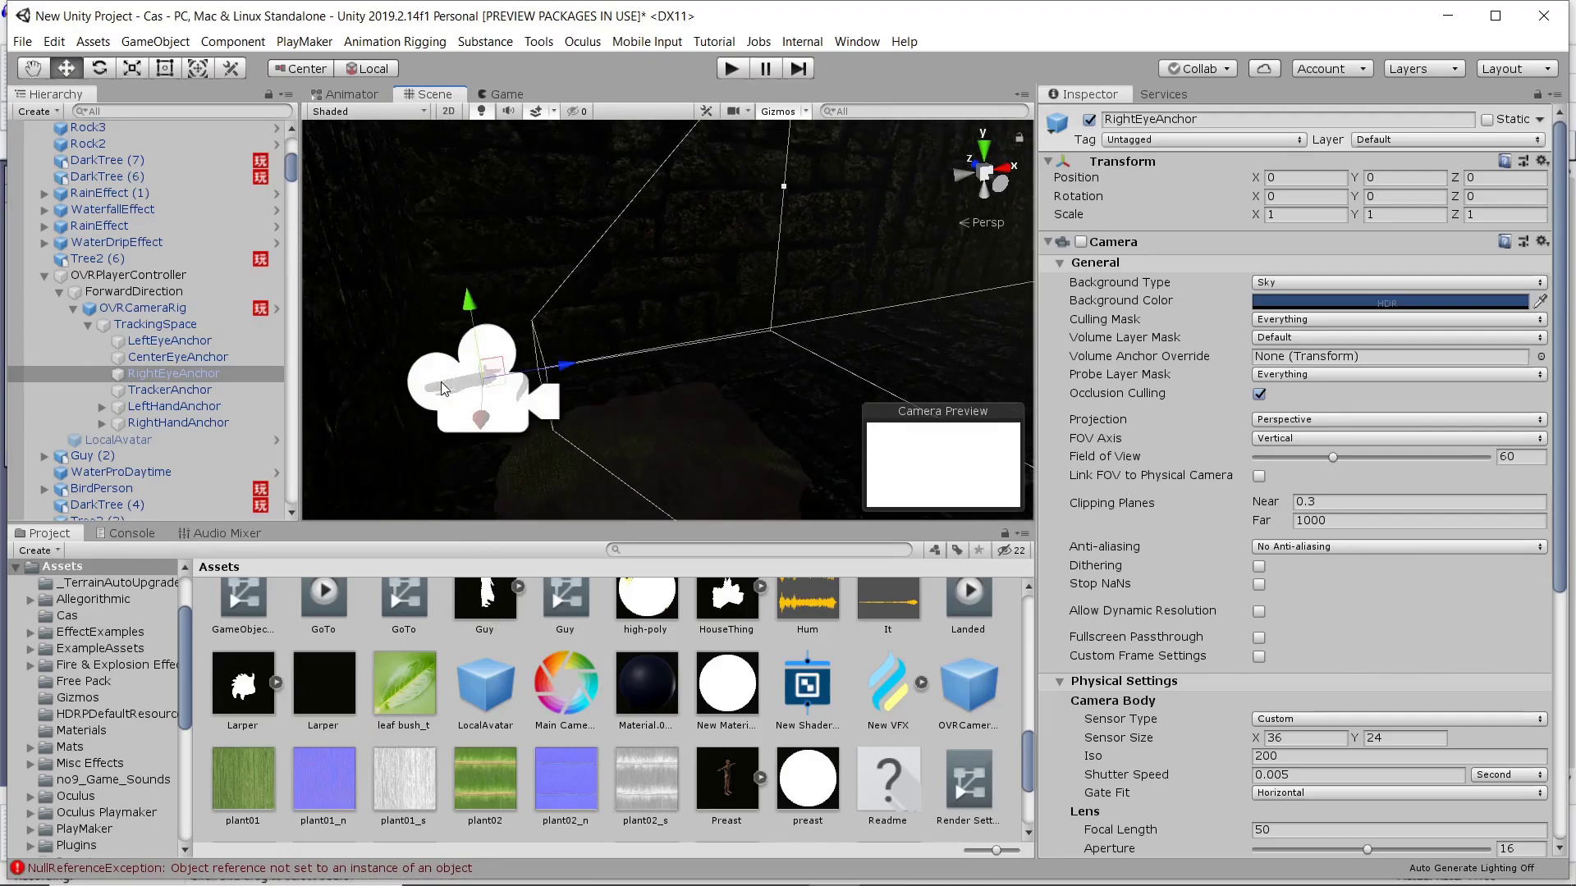
pyautogui.moveTo(667, 312); pyautogui.dragTo(519, 343, button='right')
pyautogui.moveTo(705, 302); pyautogui.dragTo(542, 332, button='middle')
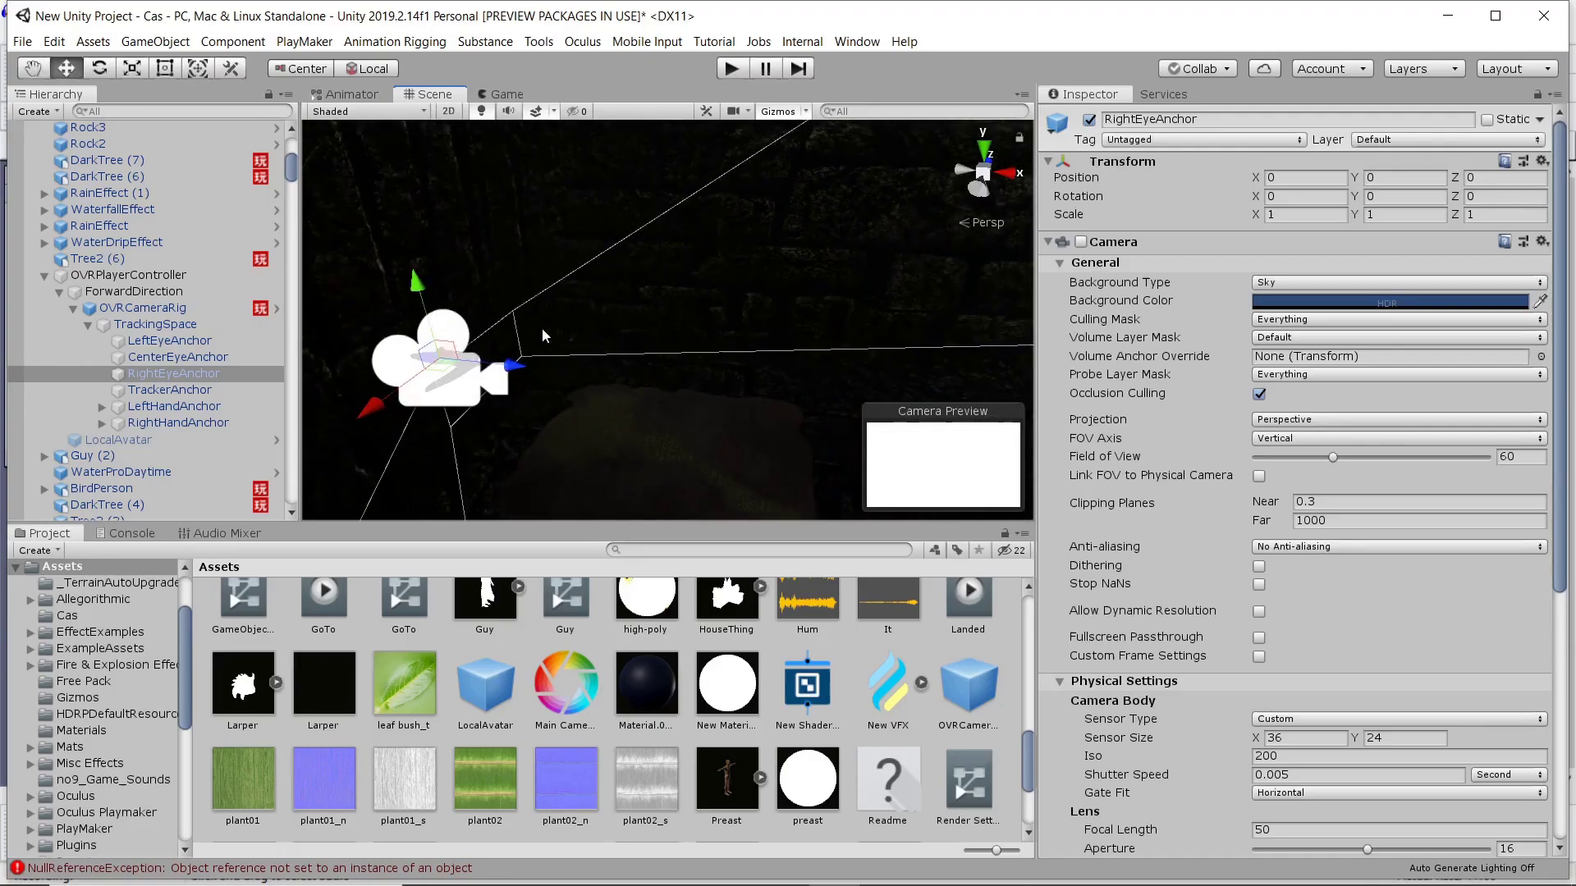
pyautogui.moveTo(722, 288); pyautogui.dragTo(553, 311, button='right')
pyautogui.scroll(2, 702, 324)
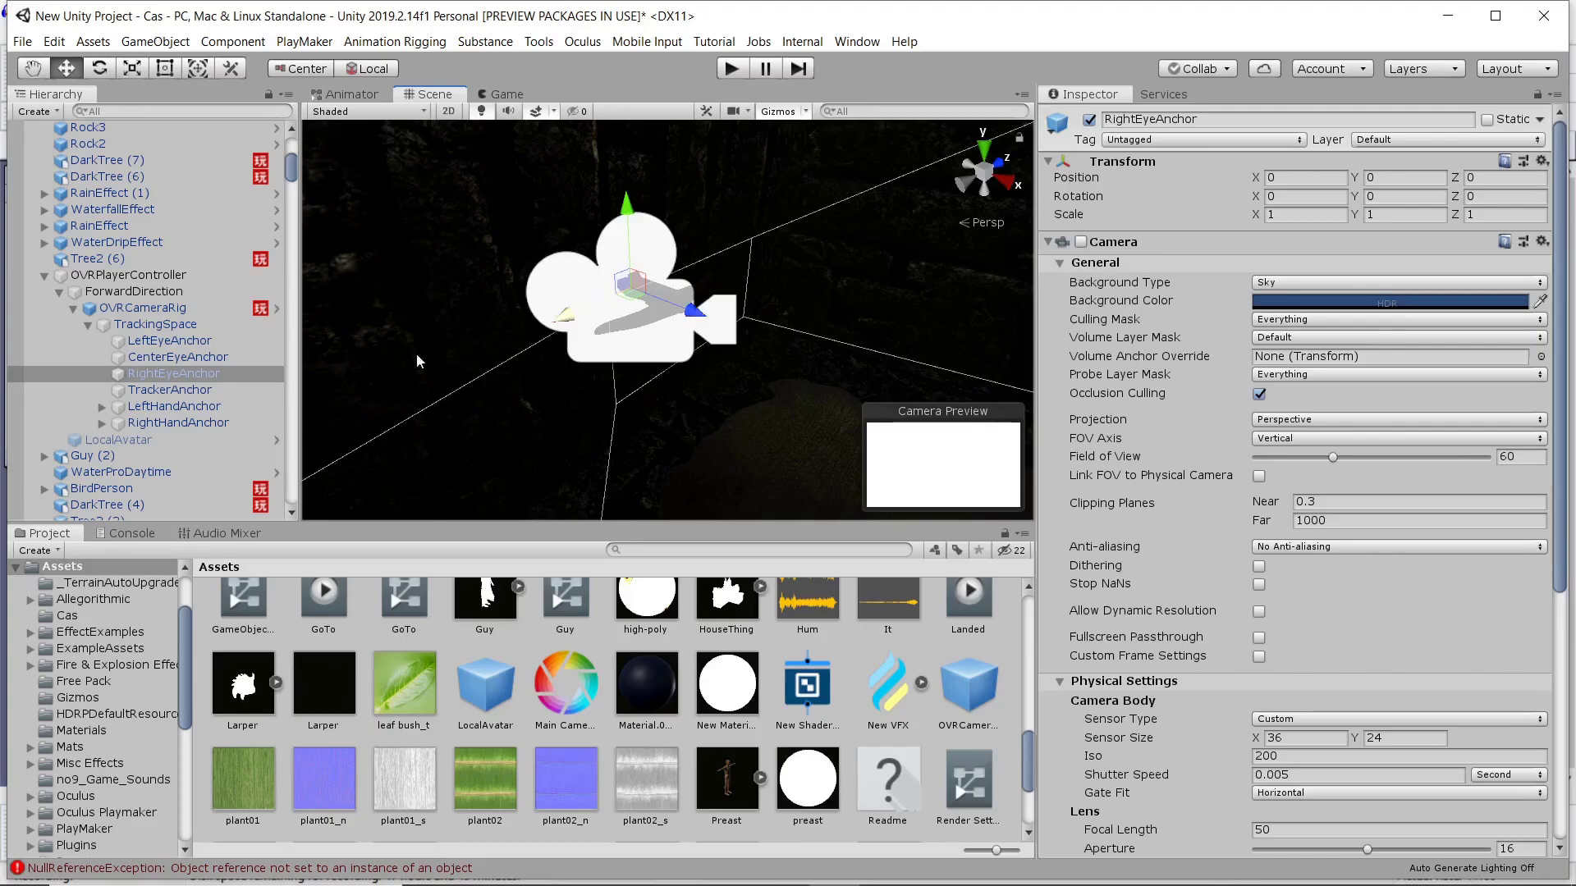
# - Select the LeftEyeAnchor camera under TrackingSpace and view it from farther away
pyautogui.click(214, 387)
pyautogui.click(179, 378)
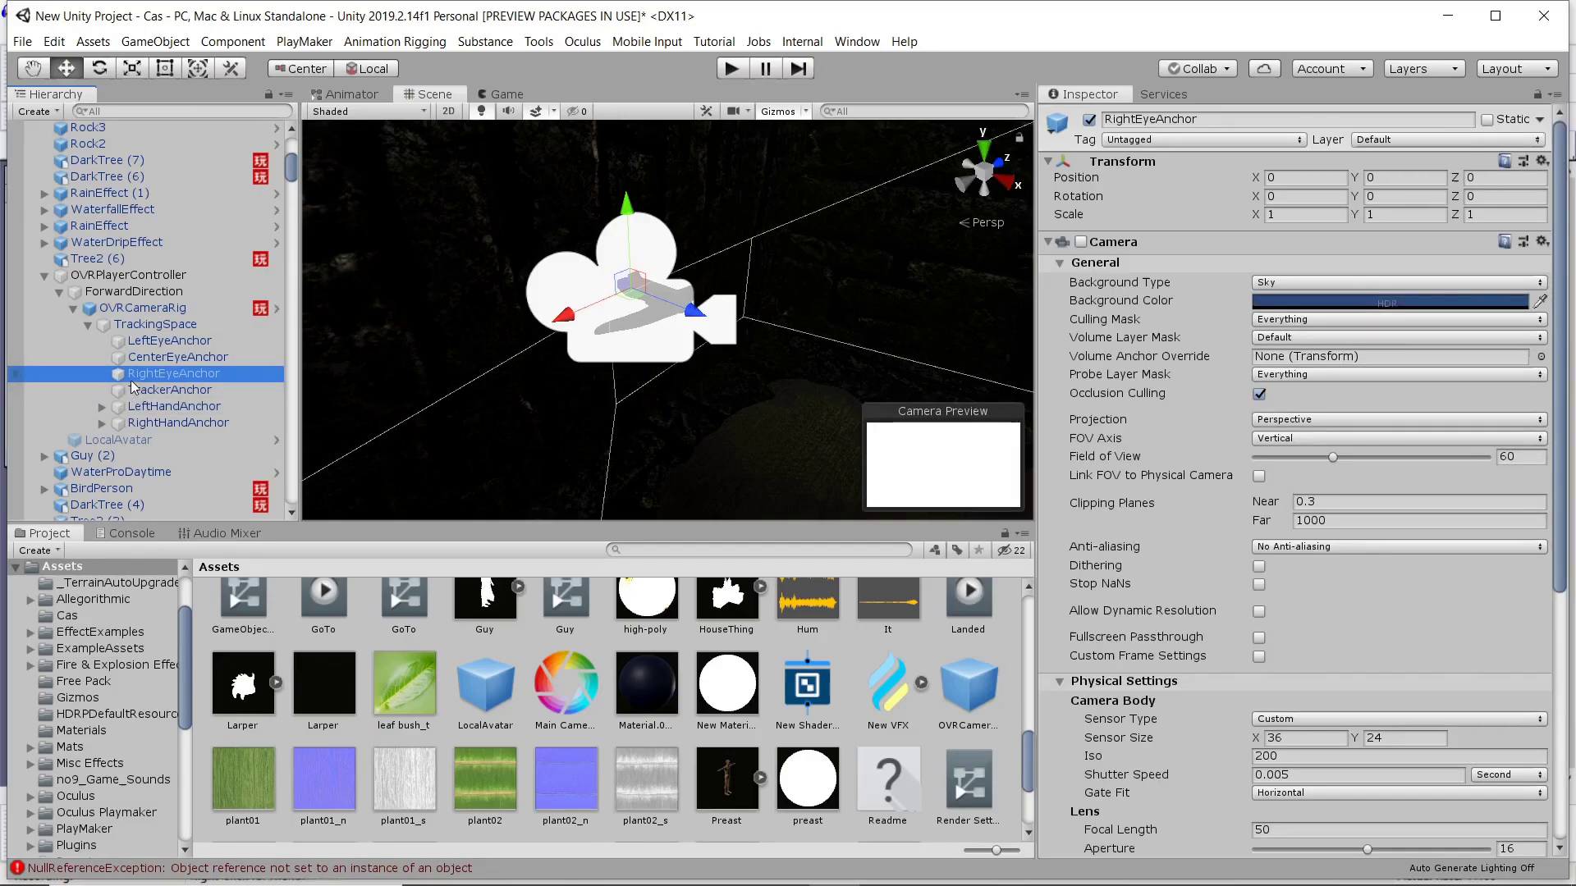
pyautogui.click(152, 344)
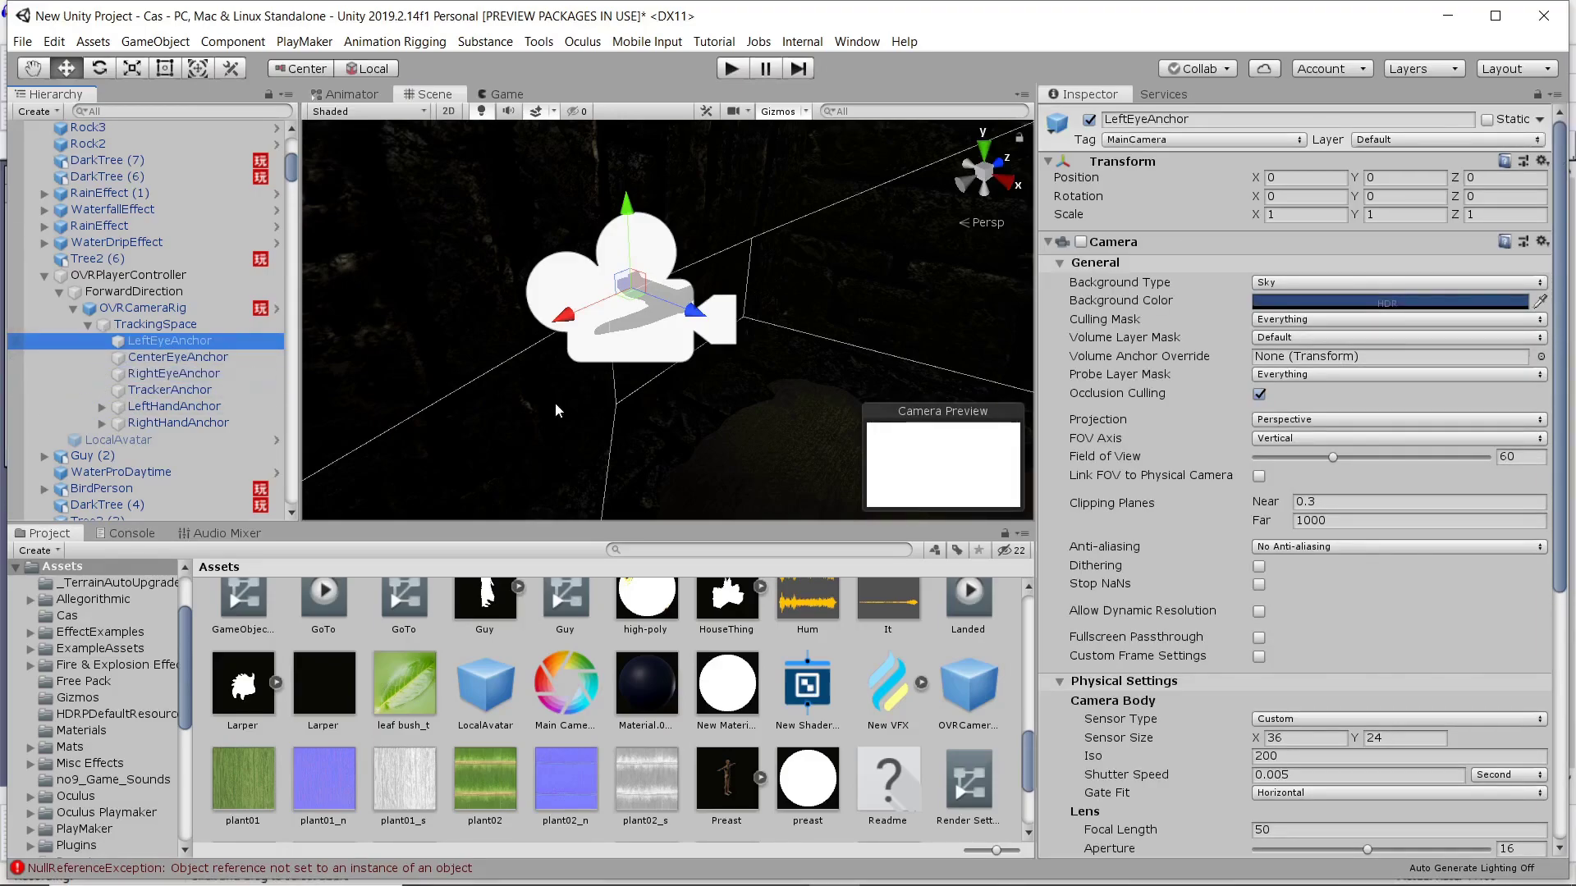
pyautogui.scroll(-3, 559, 406)
pyautogui.scroll(-3, 579, 734)
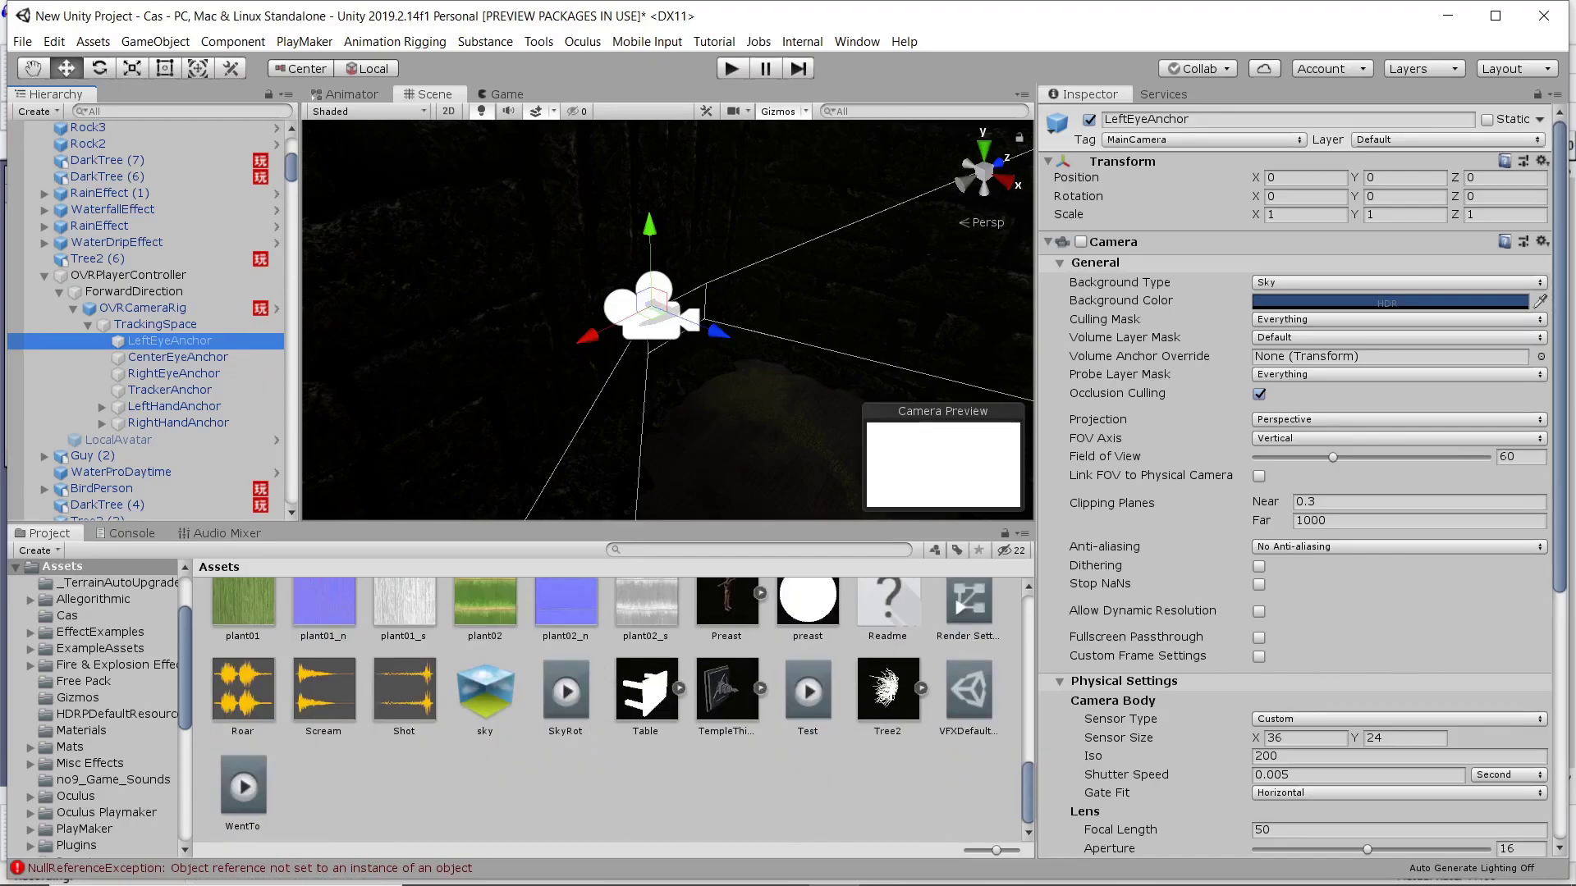
# - Switch to Blender and examine the crossbow model and the other models in HouseThing.blend
pyautogui.click(985, 866)
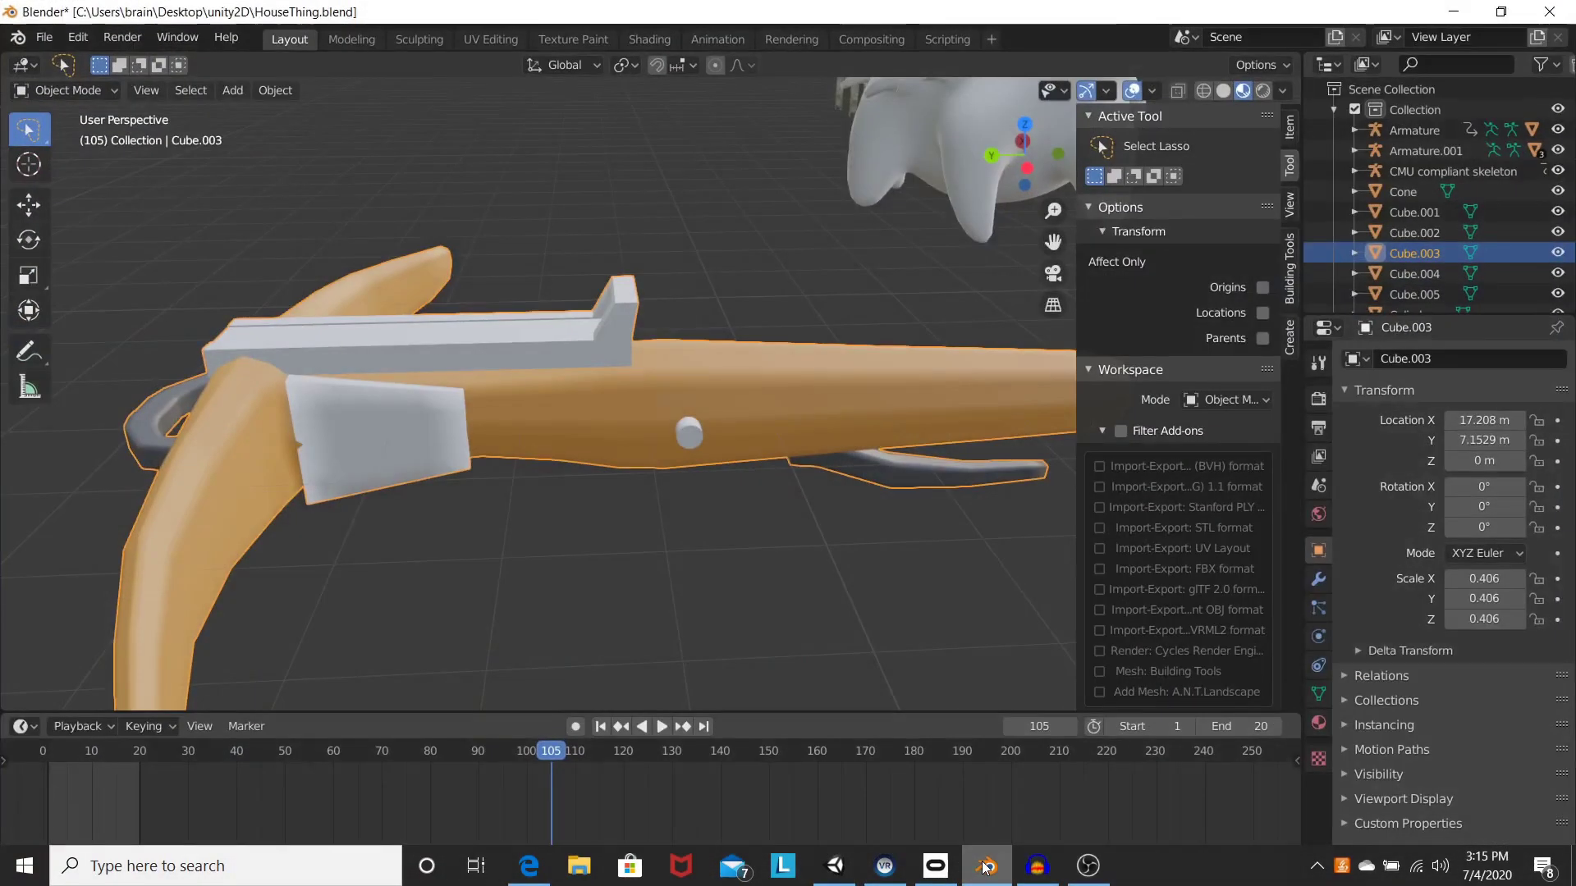
pyautogui.moveTo(437, 427); pyautogui.dragTo(361, 455, button='middle')
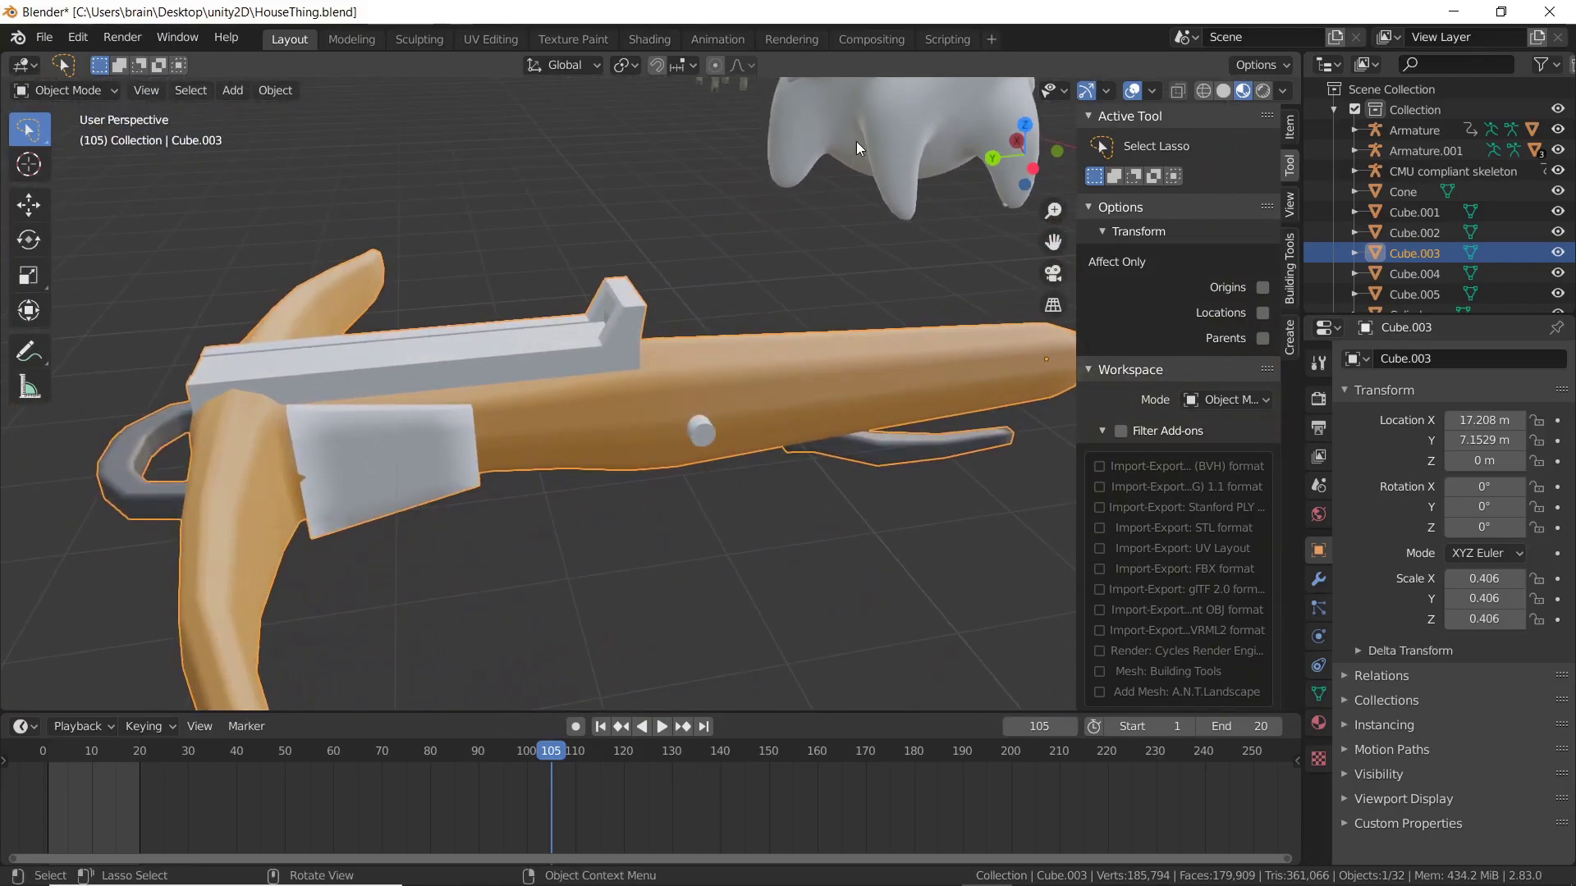
pyautogui.moveTo(856, 141); pyautogui.dragTo(599, 435, button='middle')
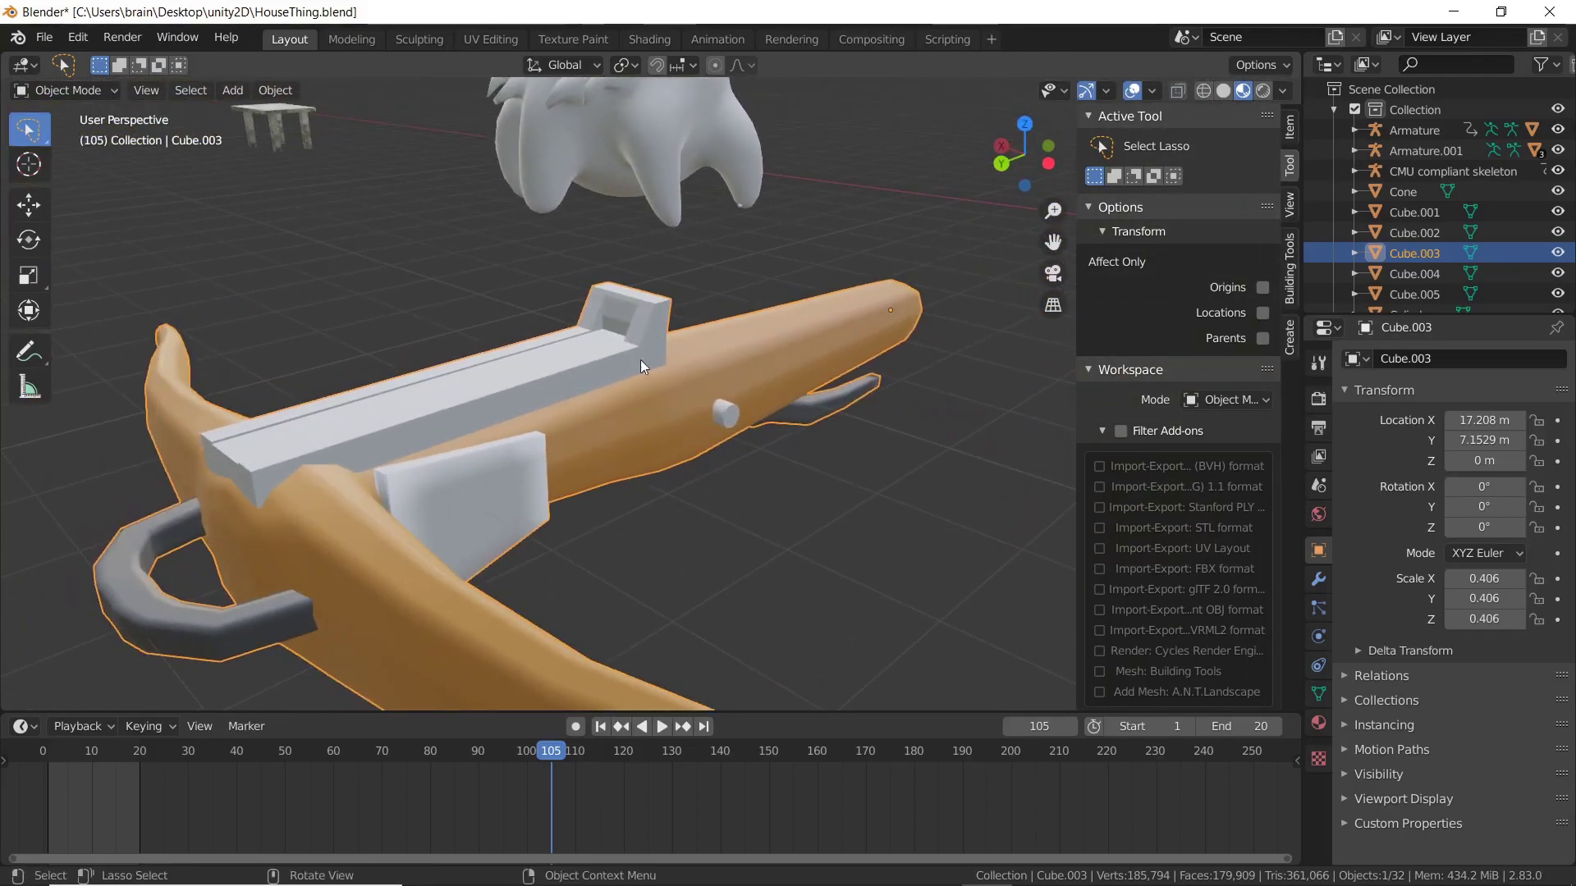
pyautogui.scroll(-10, 598, 361)
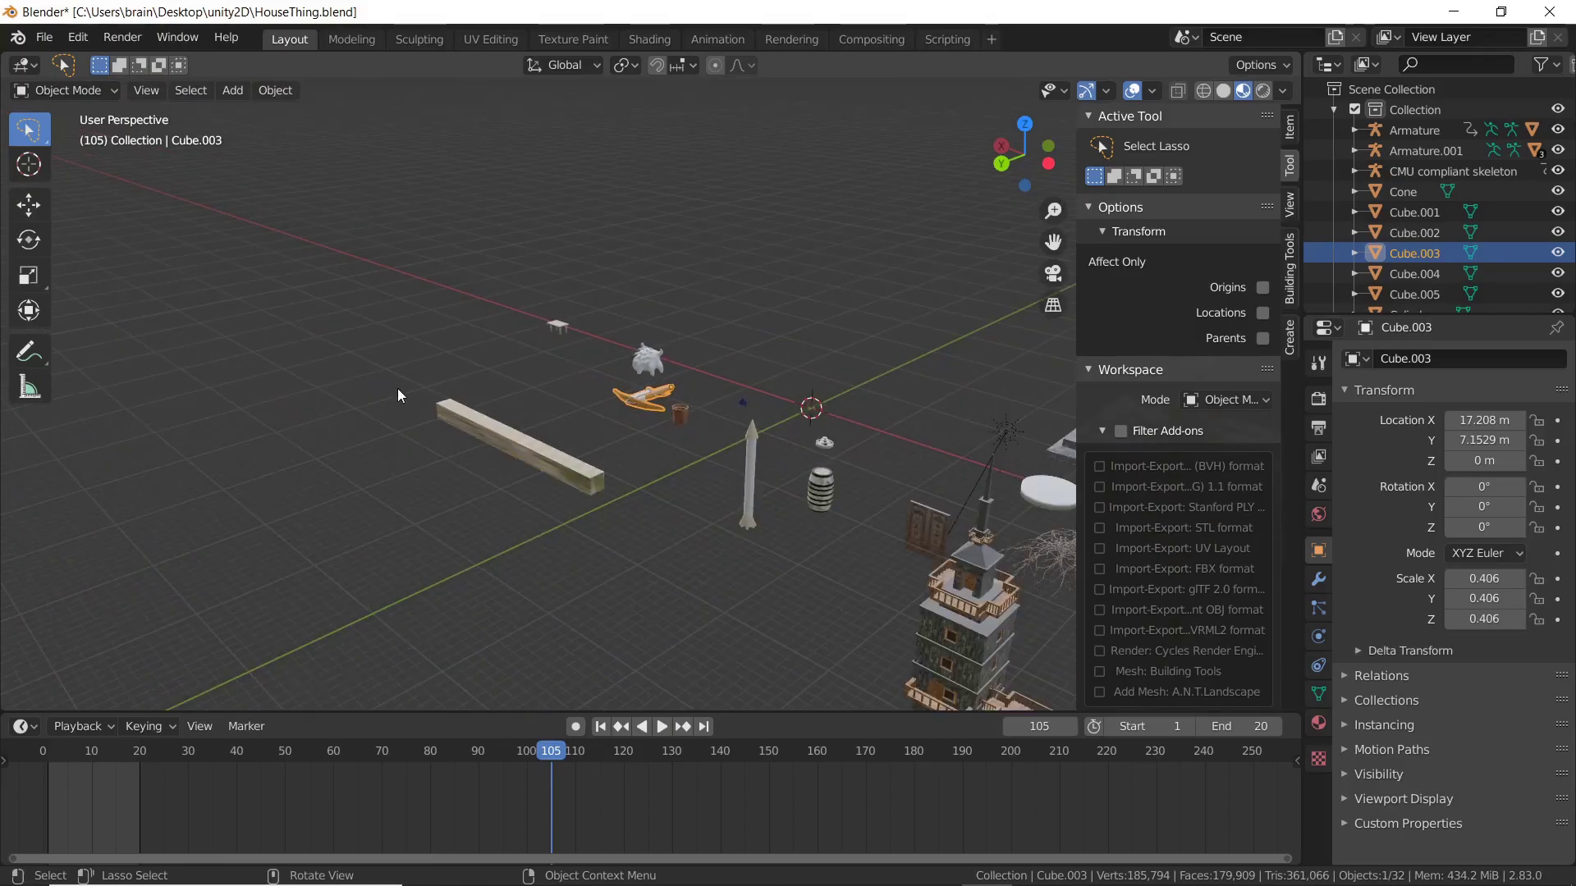
# - Select the stone tower on the square base, building_003, and examine its balconies and stairs up close
pyautogui.rightClick(398, 396)
pyautogui.moveTo(584, 303); pyautogui.dragTo(562, 384, button='middle')
pyautogui.click(921, 299)
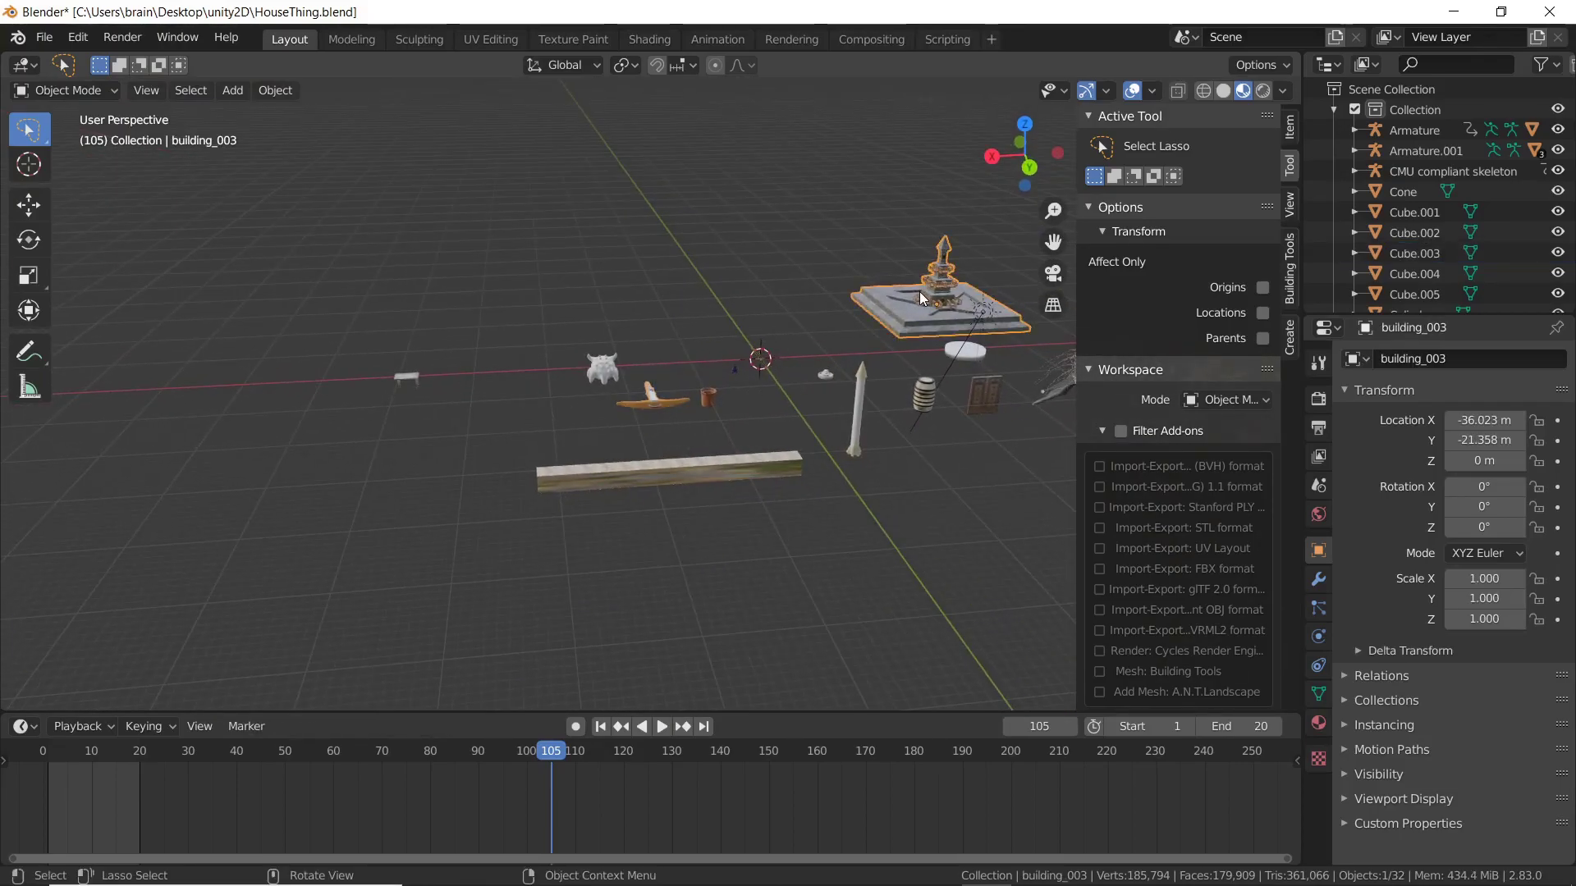
pyautogui.press('KP_Decimal')
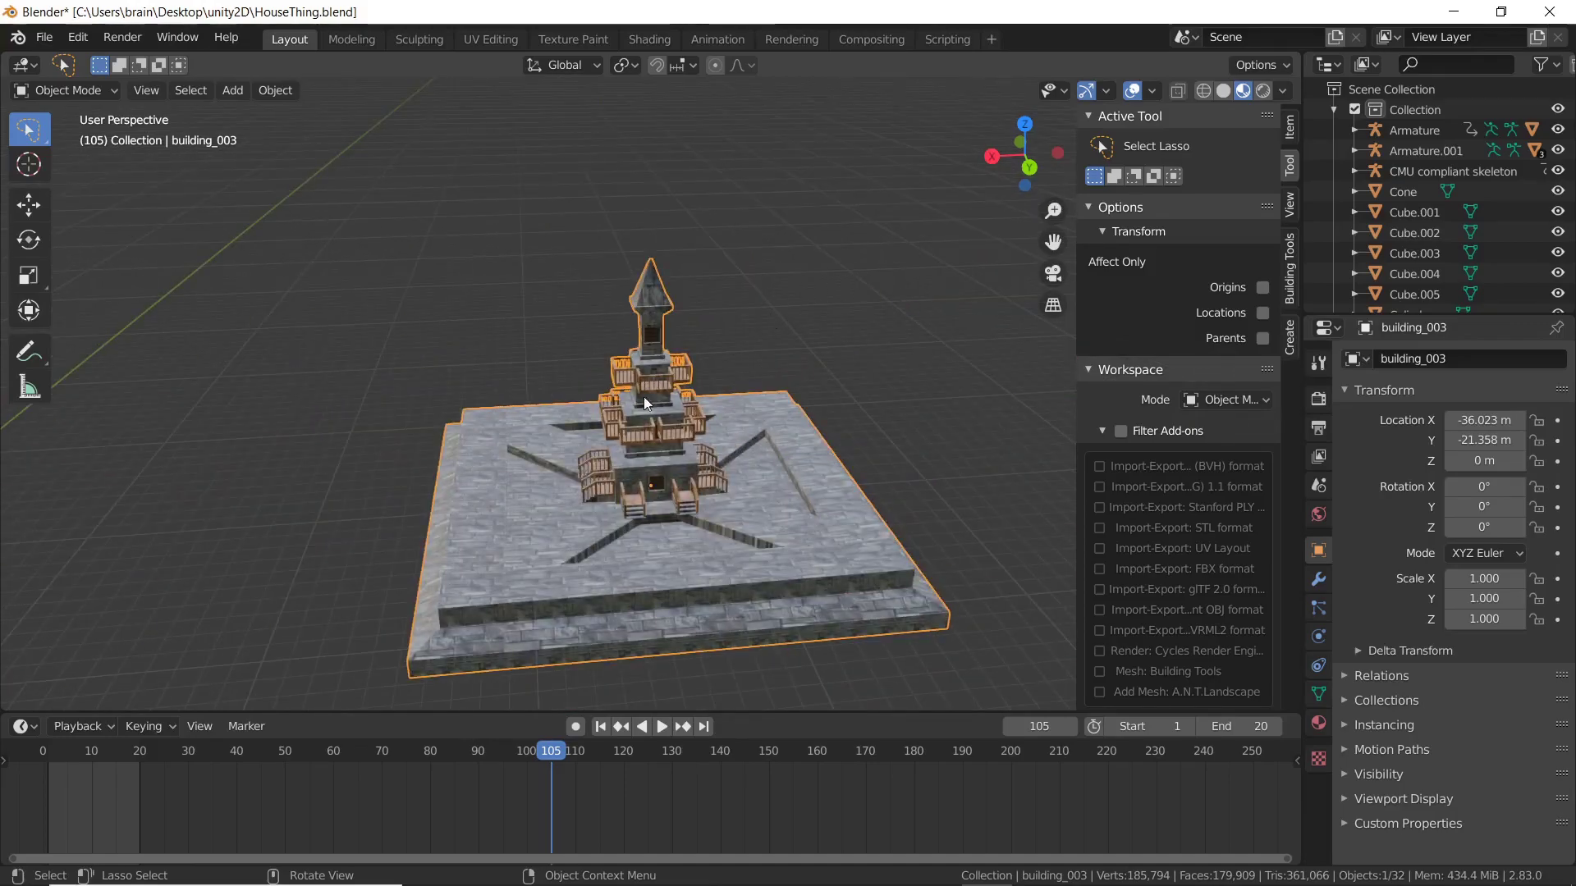
pyautogui.scroll(5, 616, 406)
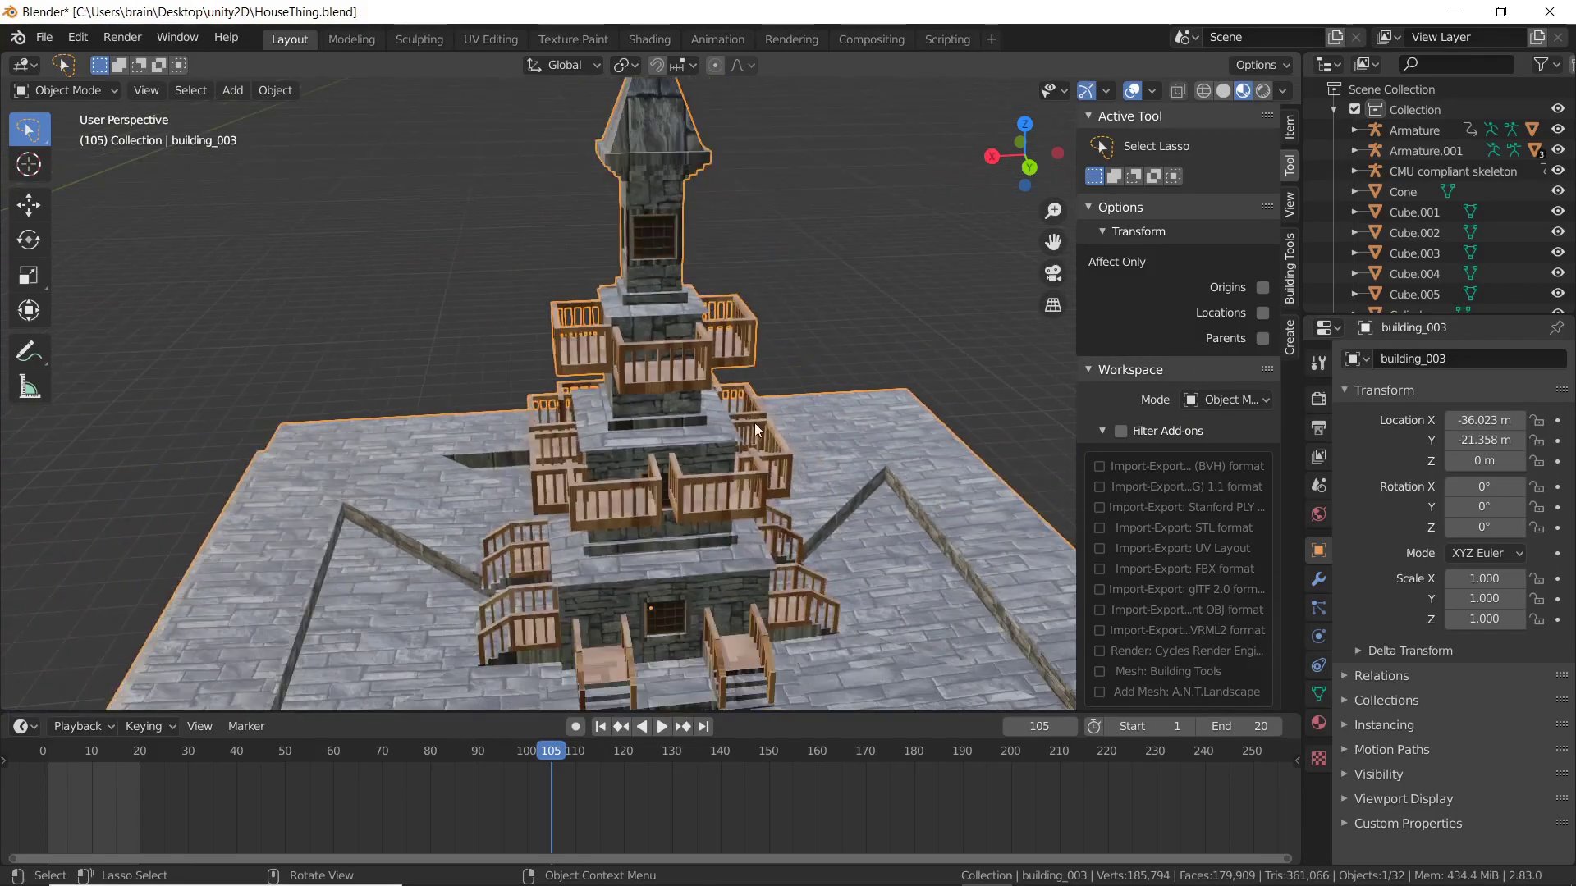
pyautogui.scroll(3, 703, 422)
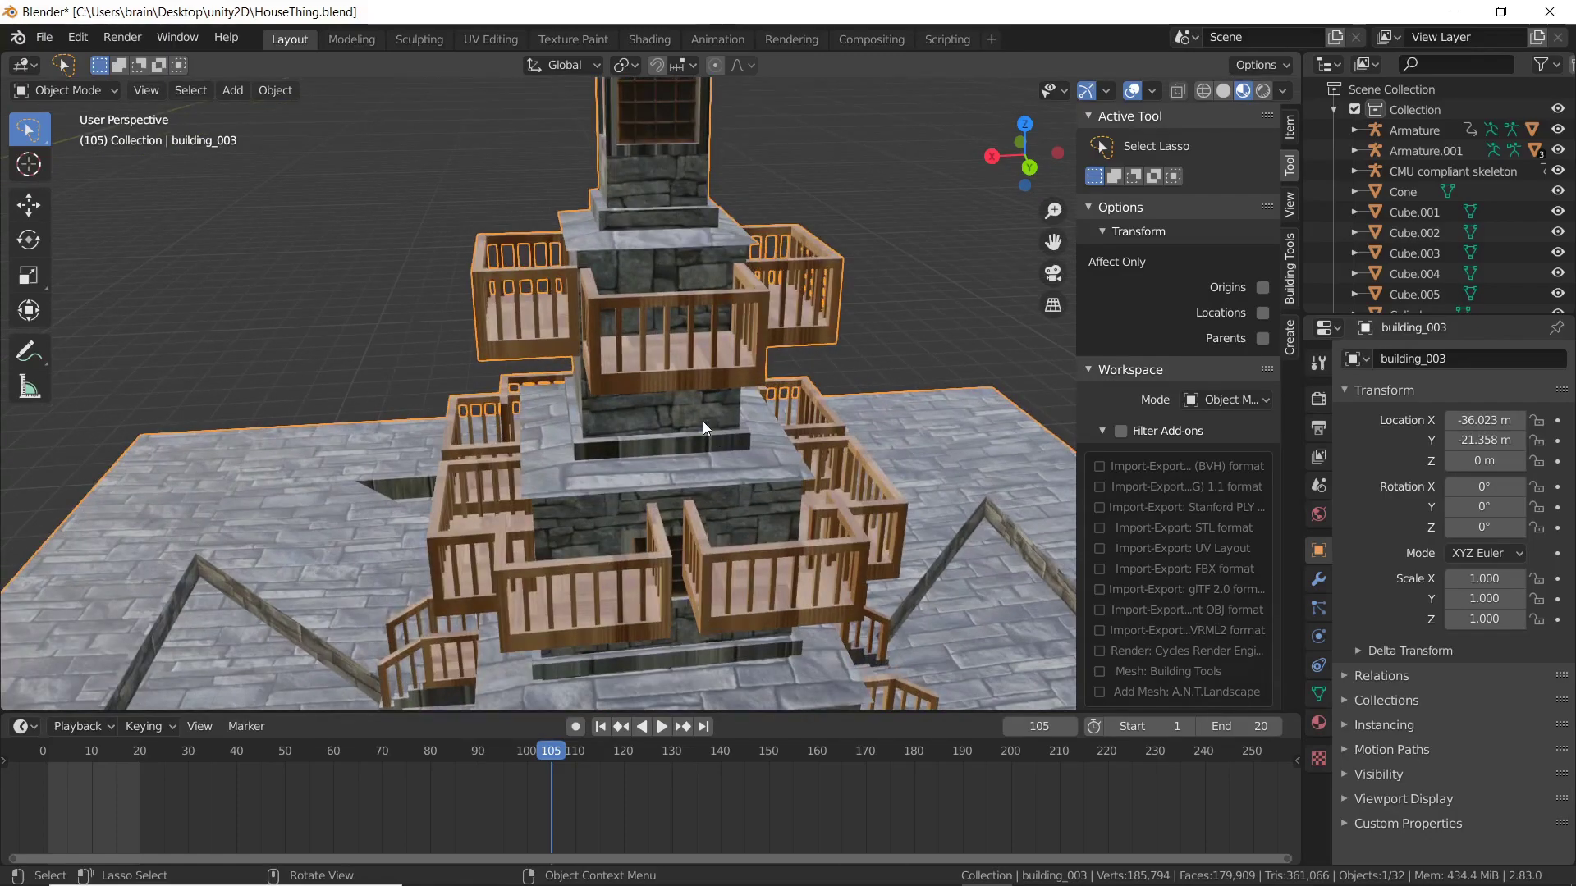
pyautogui.scroll(-3, 703, 422)
pyautogui.scroll(3, 703, 422)
pyautogui.scroll(-6, 701, 421)
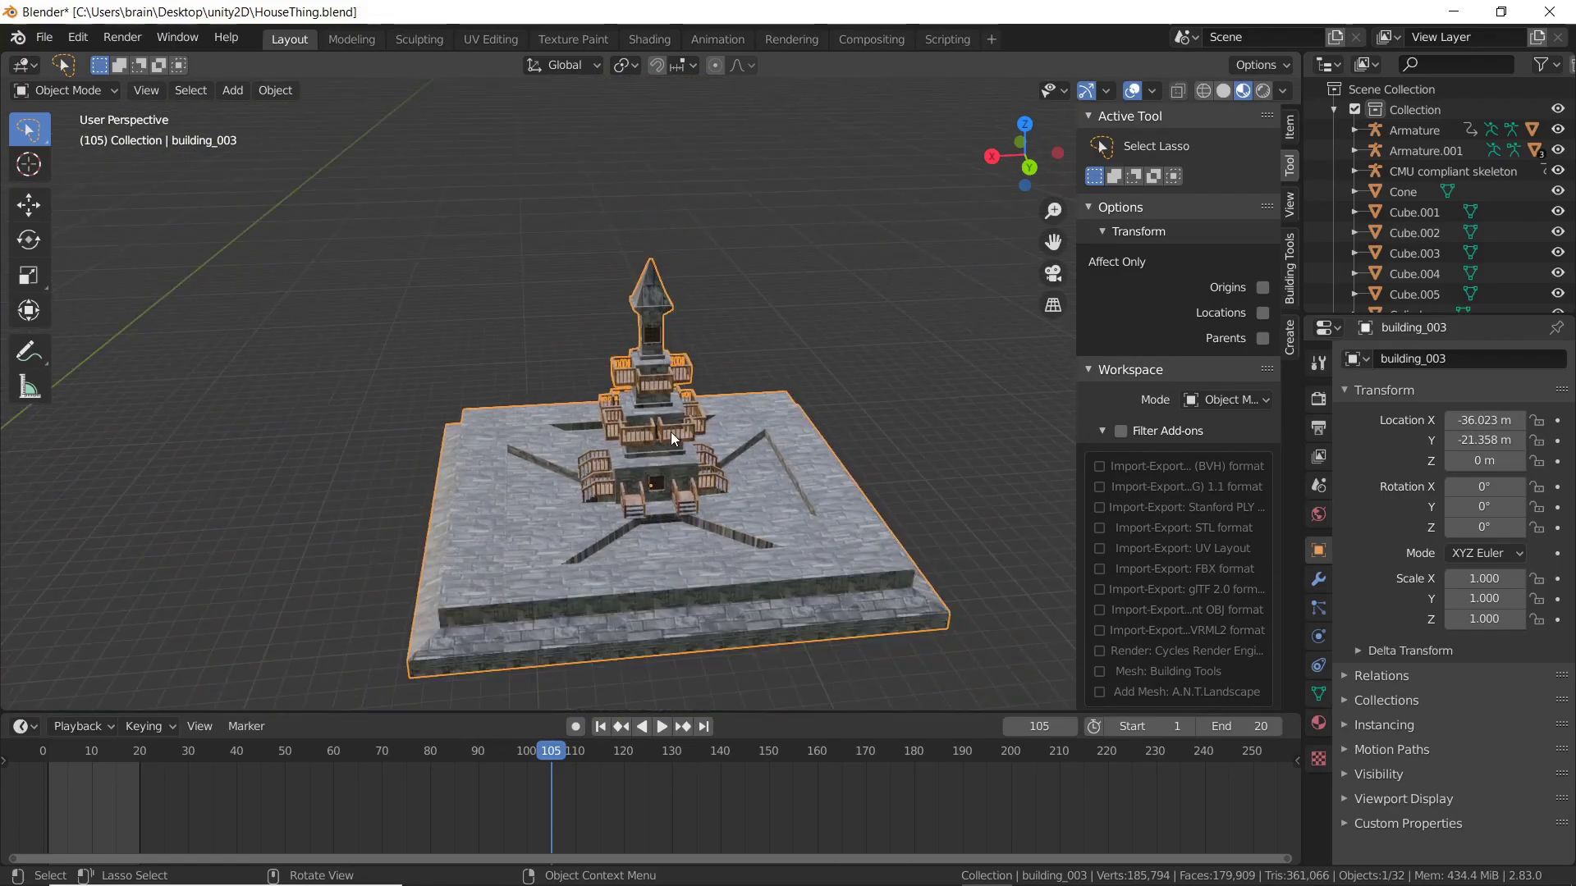
pyautogui.scroll(-3, 659, 440)
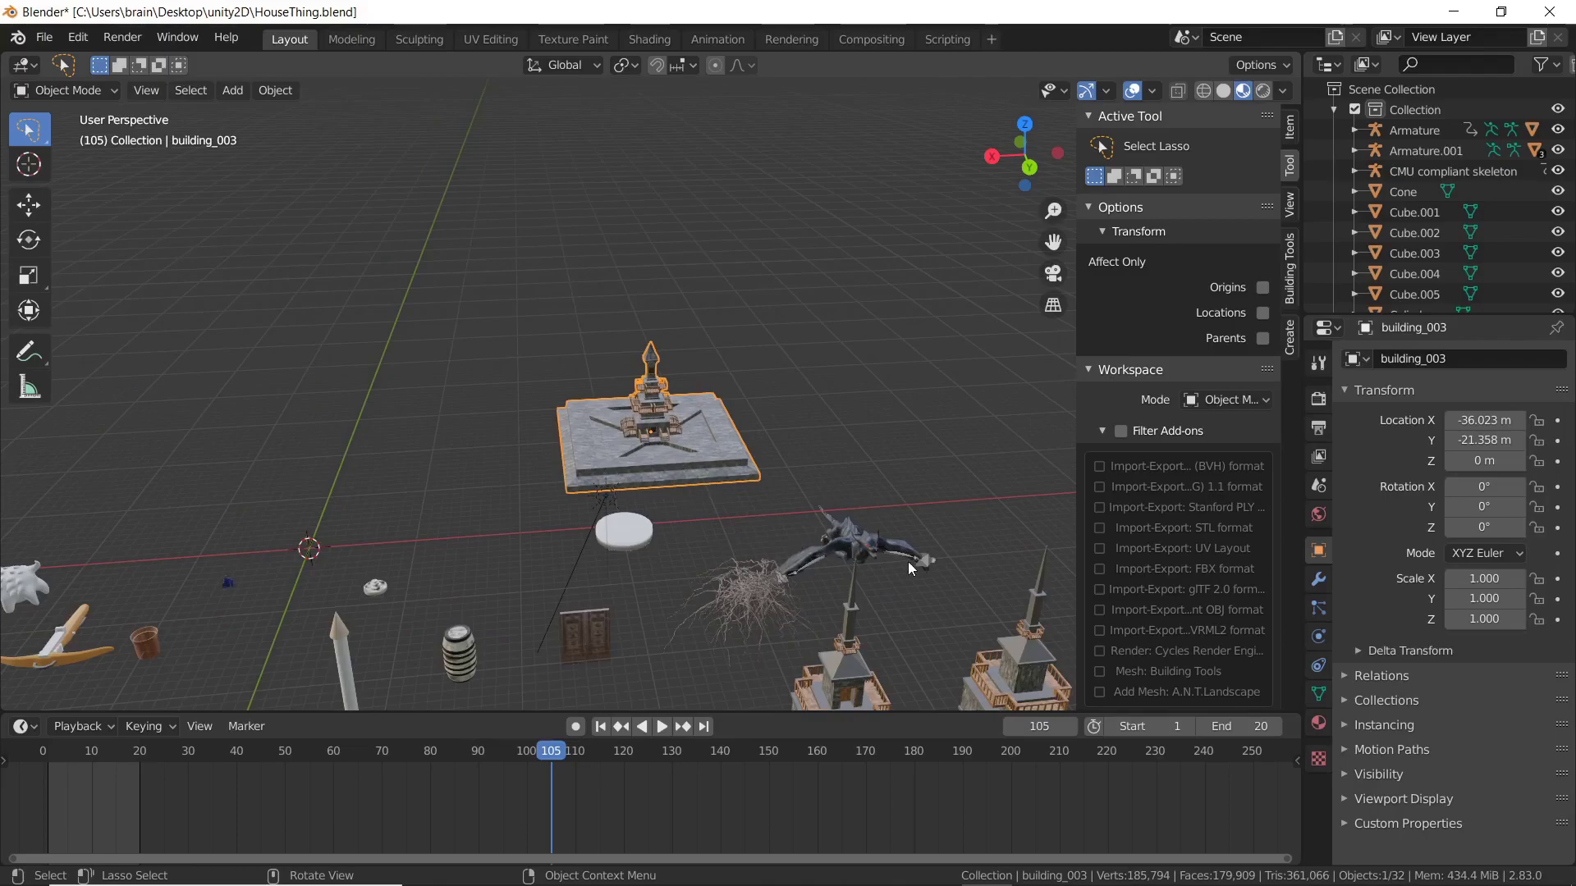
# - Select the winged dragon's Armature and examine the creature's body, head and claws from several angles
pyautogui.click(875, 549)
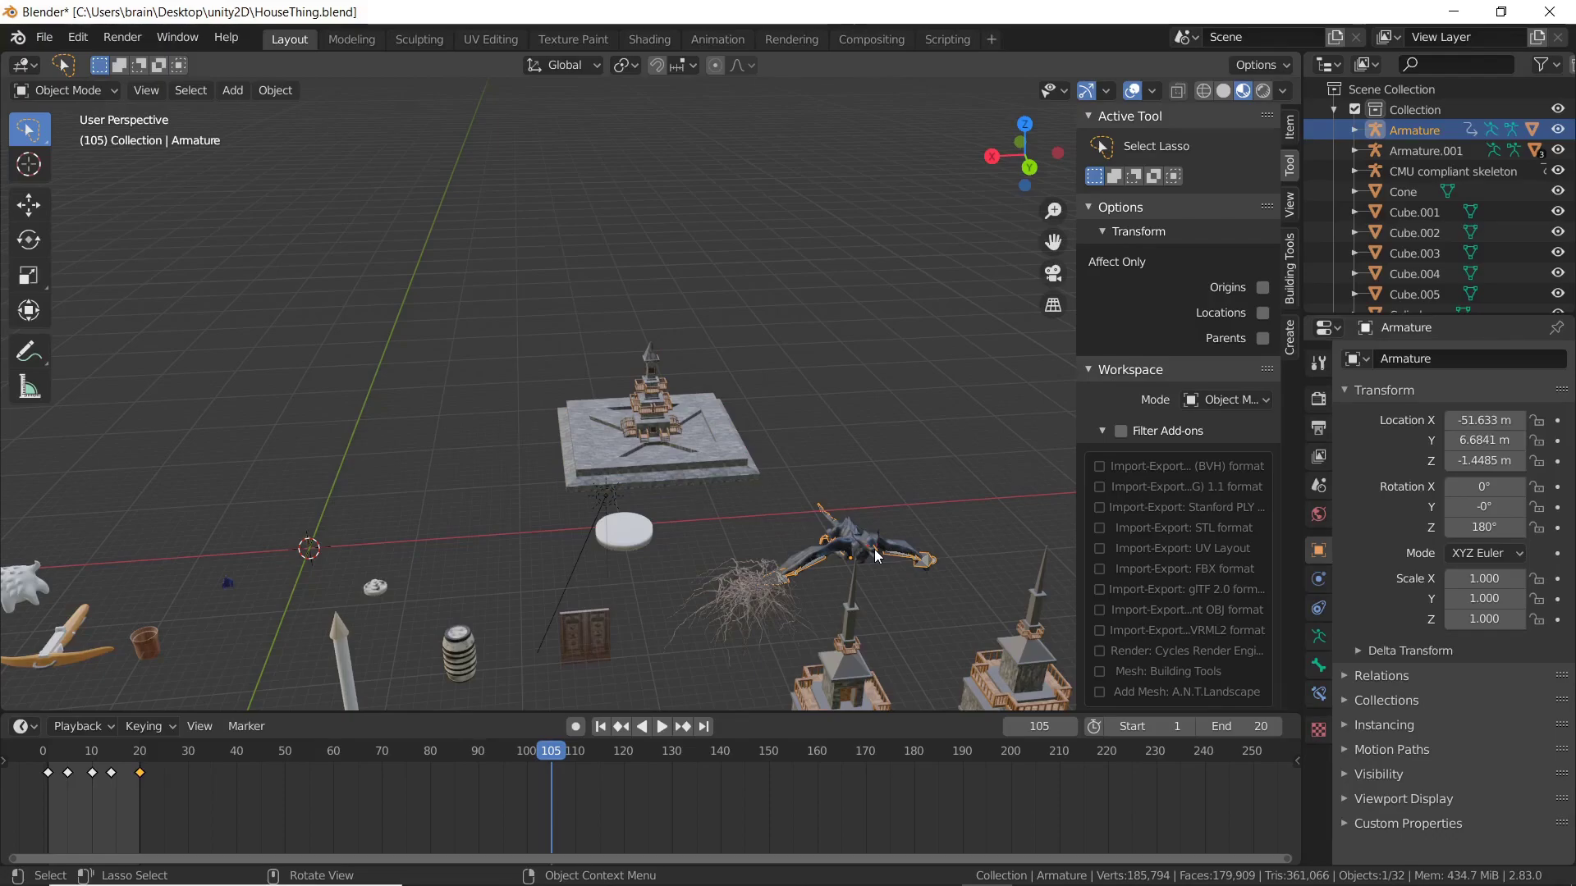
pyautogui.press('KP_Decimal')
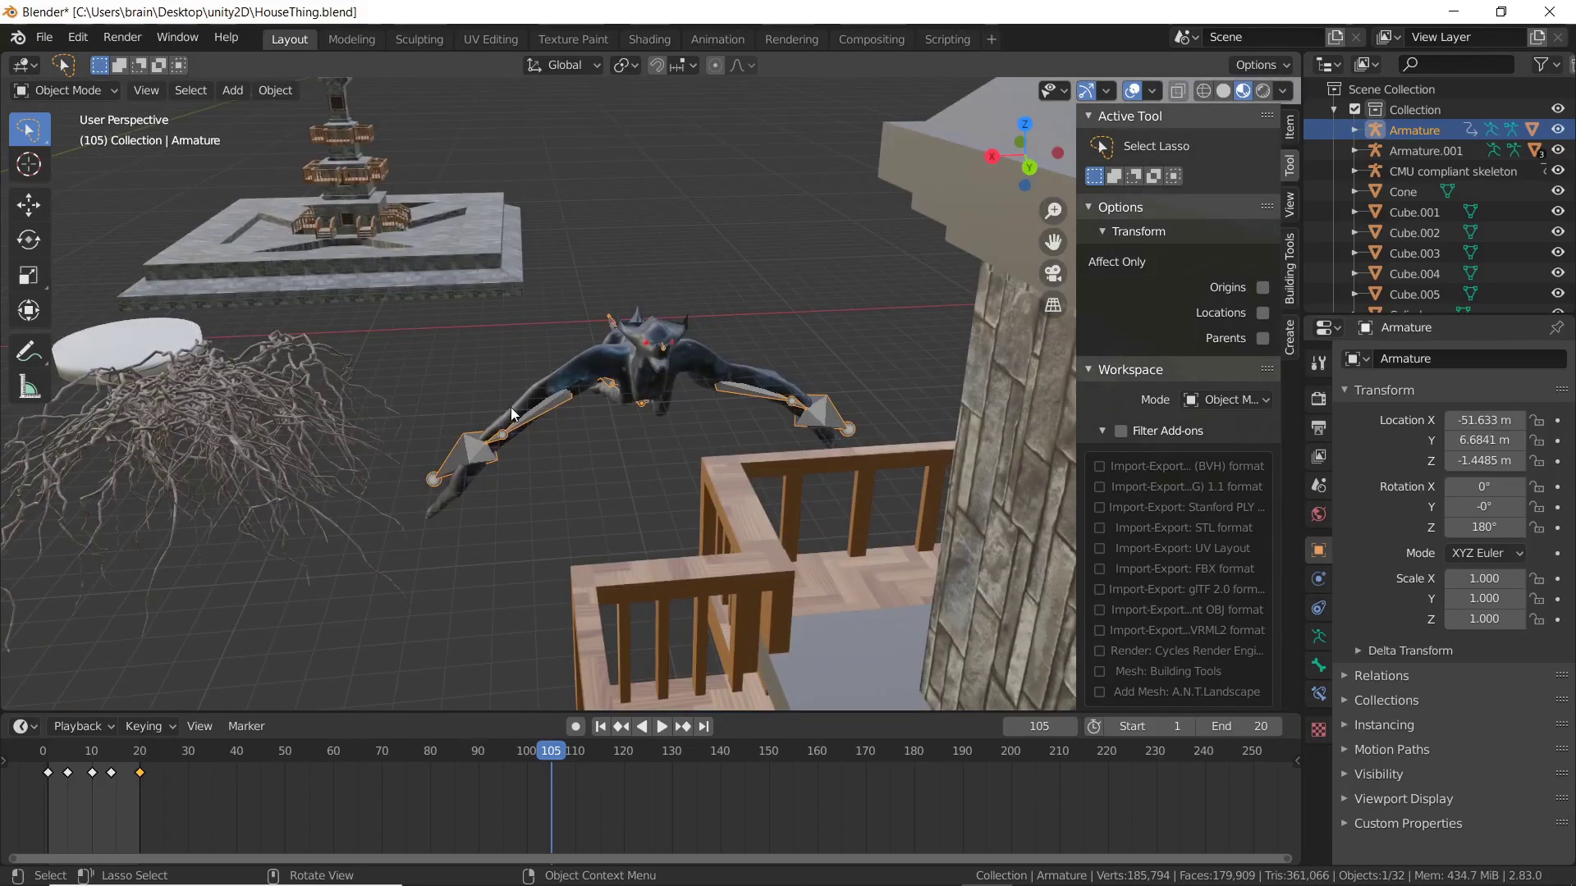
pyautogui.scroll(4, 510, 408)
pyautogui.moveTo(577, 445); pyautogui.dragTo(568, 388, button='middle')
pyautogui.moveTo(597, 403); pyautogui.dragTo(553, 310, button='middle')
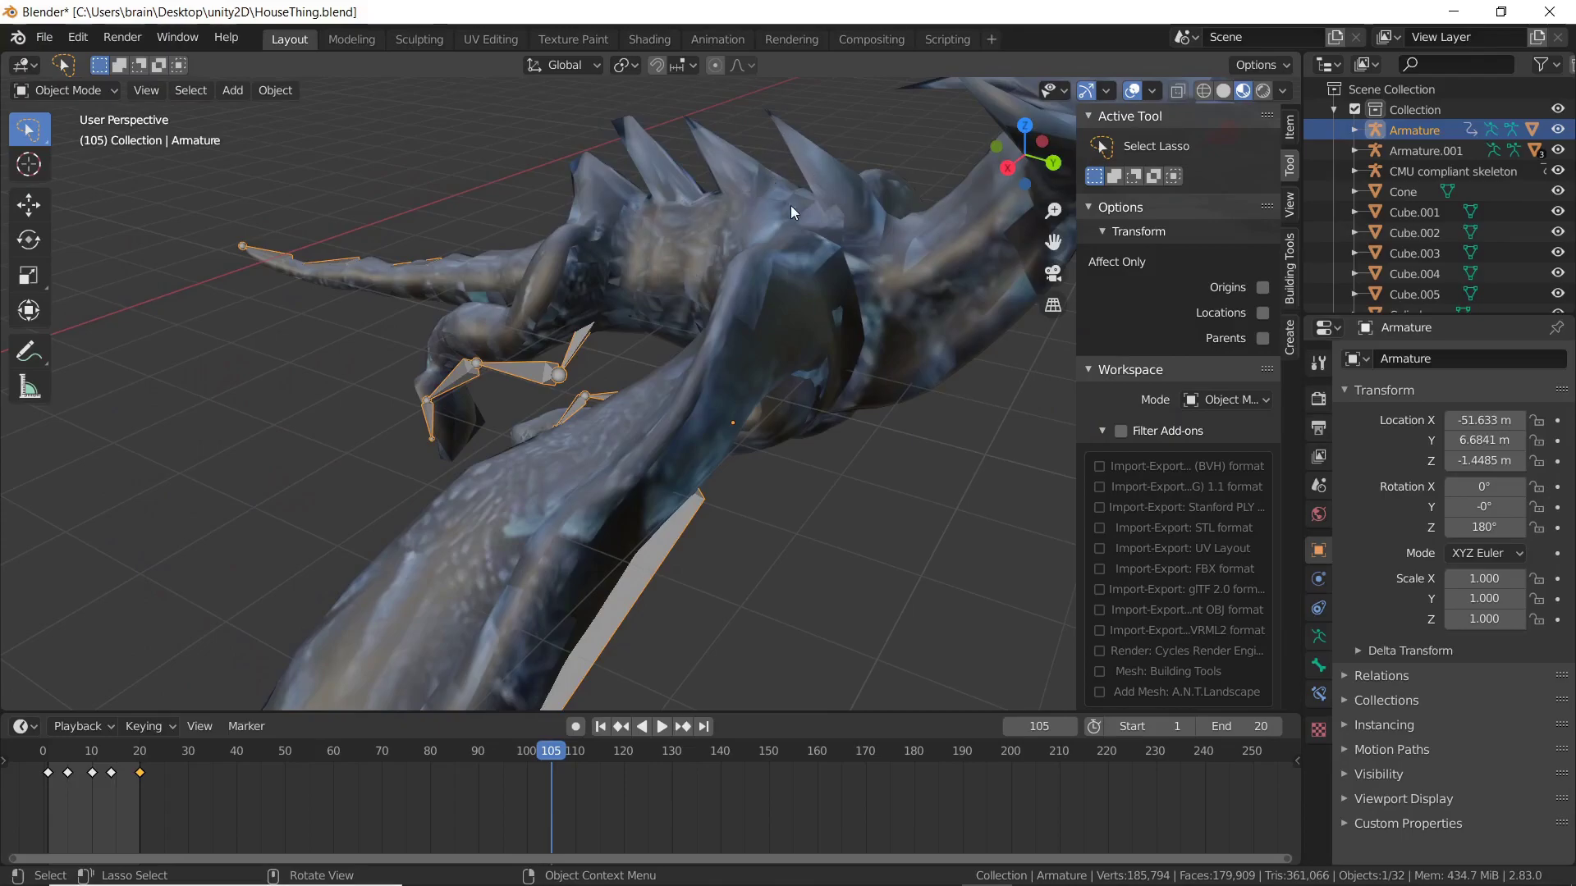
pyautogui.moveTo(790, 207); pyautogui.dragTo(711, 230, button='middle')
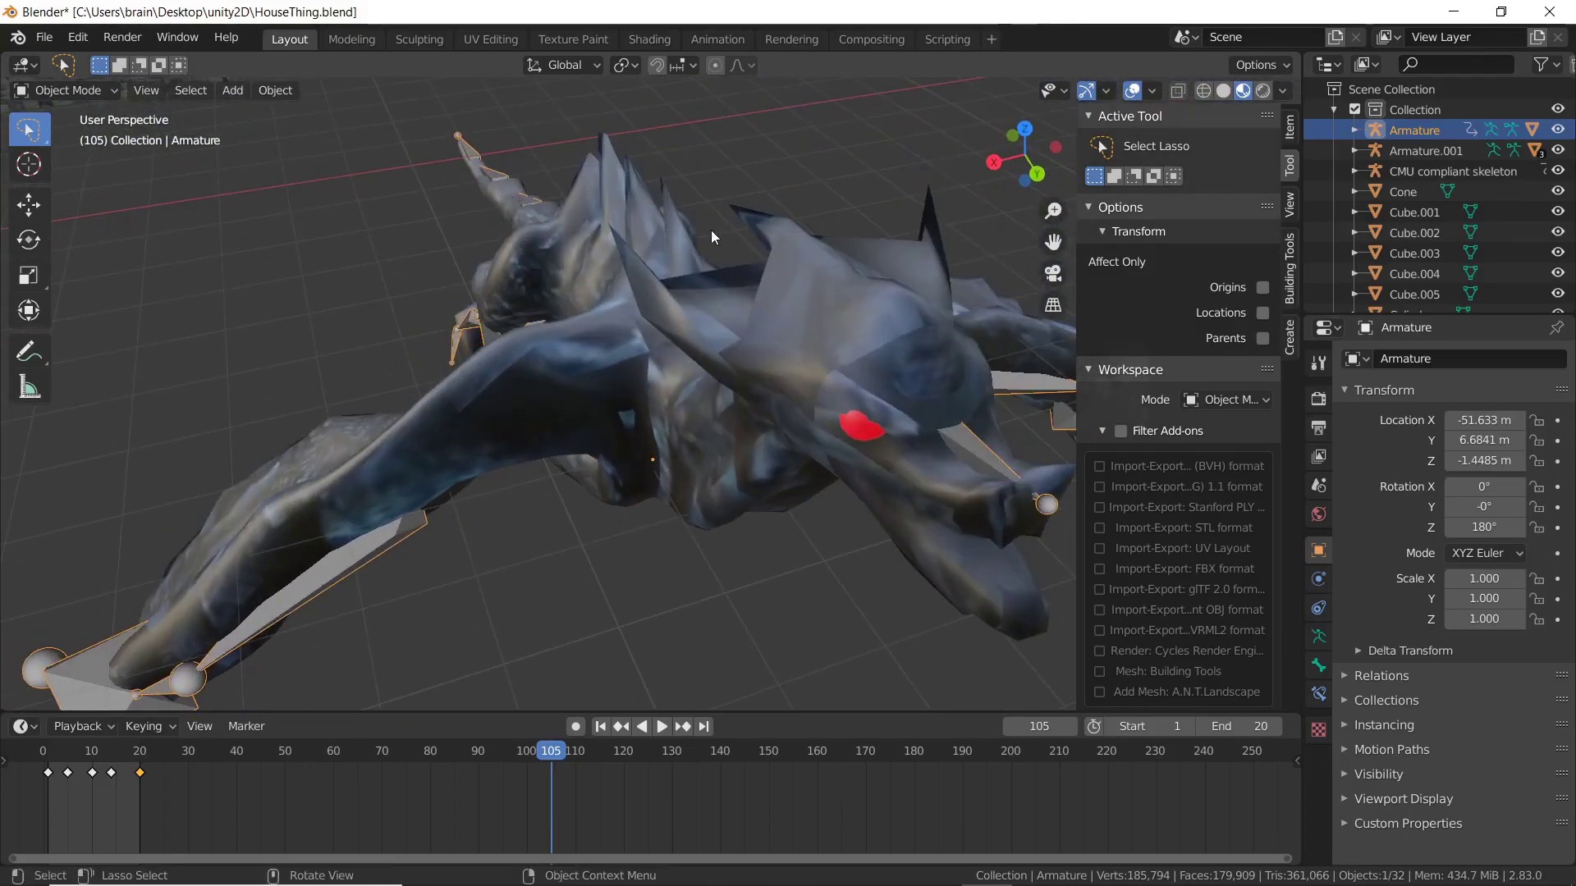
pyautogui.scroll(3, 771, 284)
pyautogui.moveTo(770, 284); pyautogui.dragTo(680, 228, button='middle')
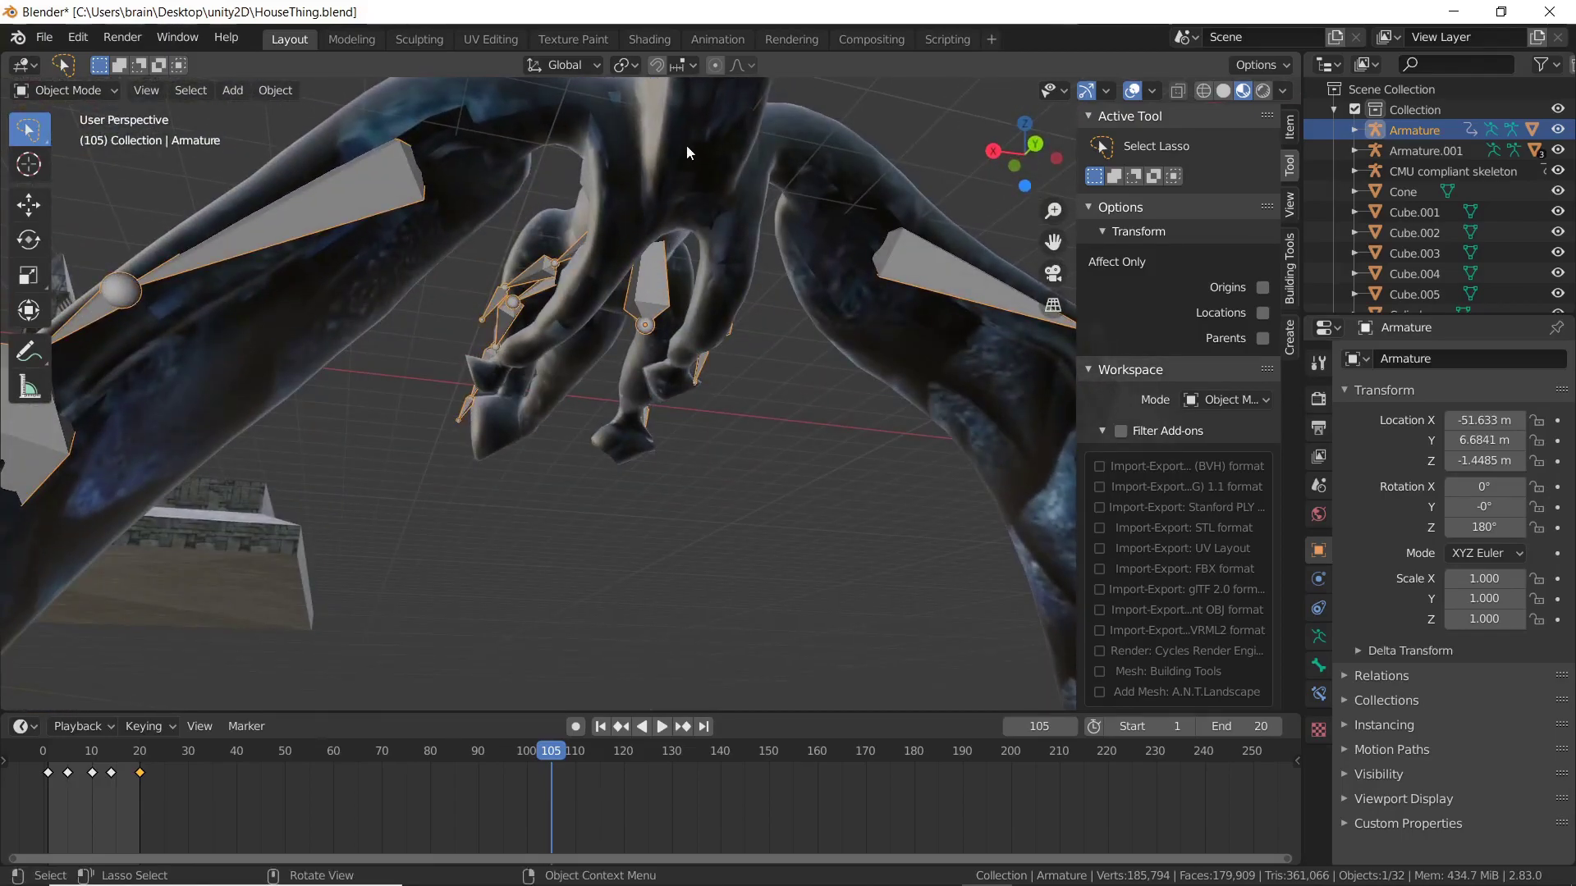
pyautogui.moveTo(686, 150); pyautogui.dragTo(463, 276, button='middle')
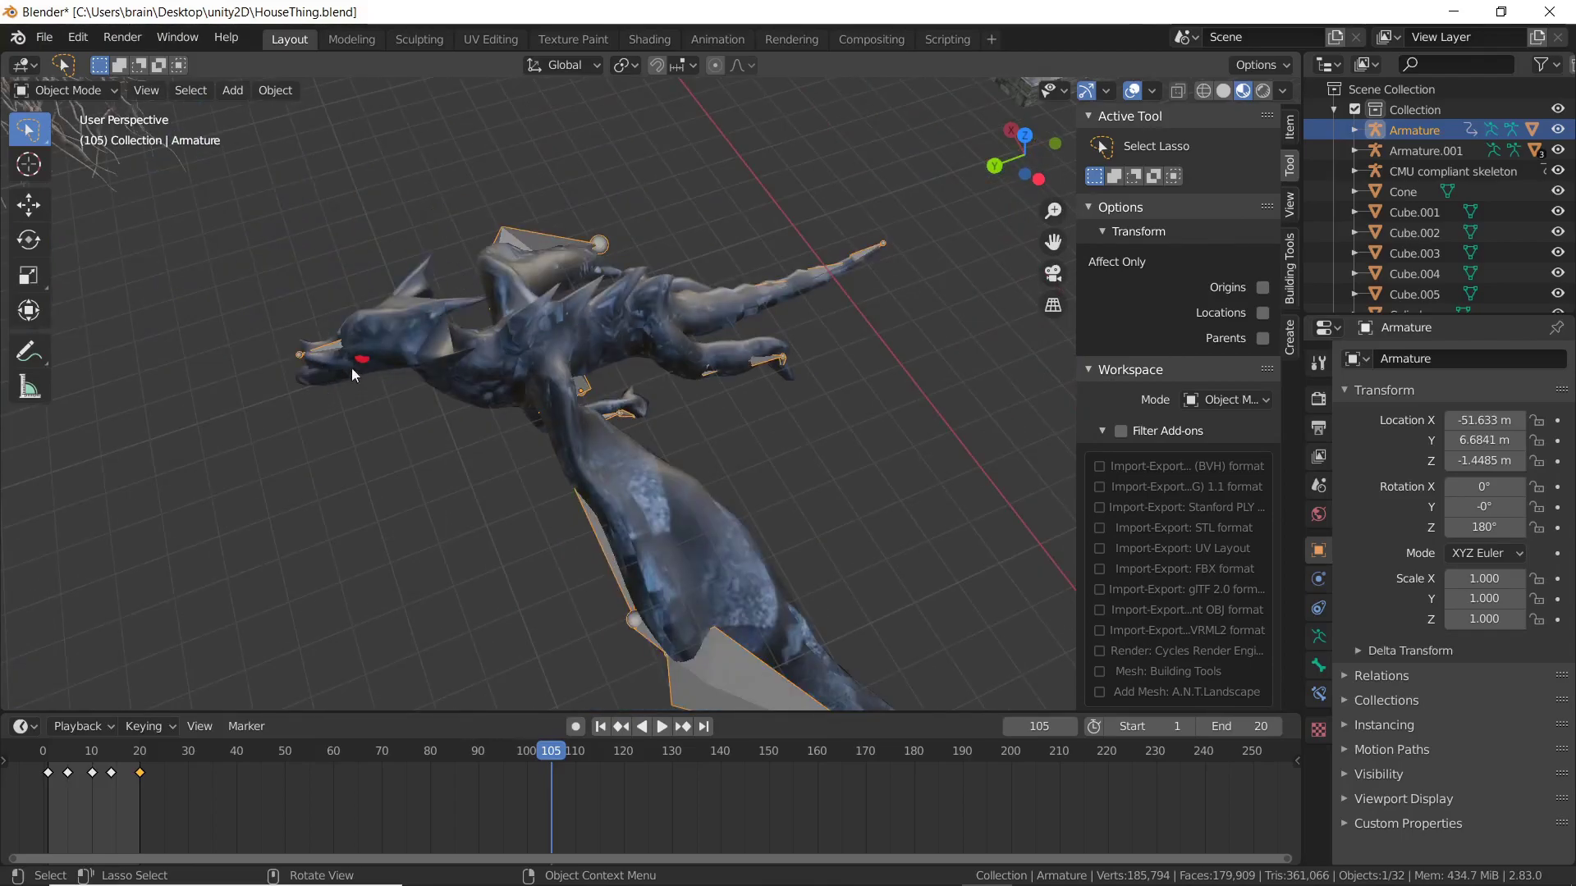
pyautogui.moveTo(351, 367); pyautogui.dragTo(406, 202, button='middle')
pyautogui.scroll(-8, 432, 219)
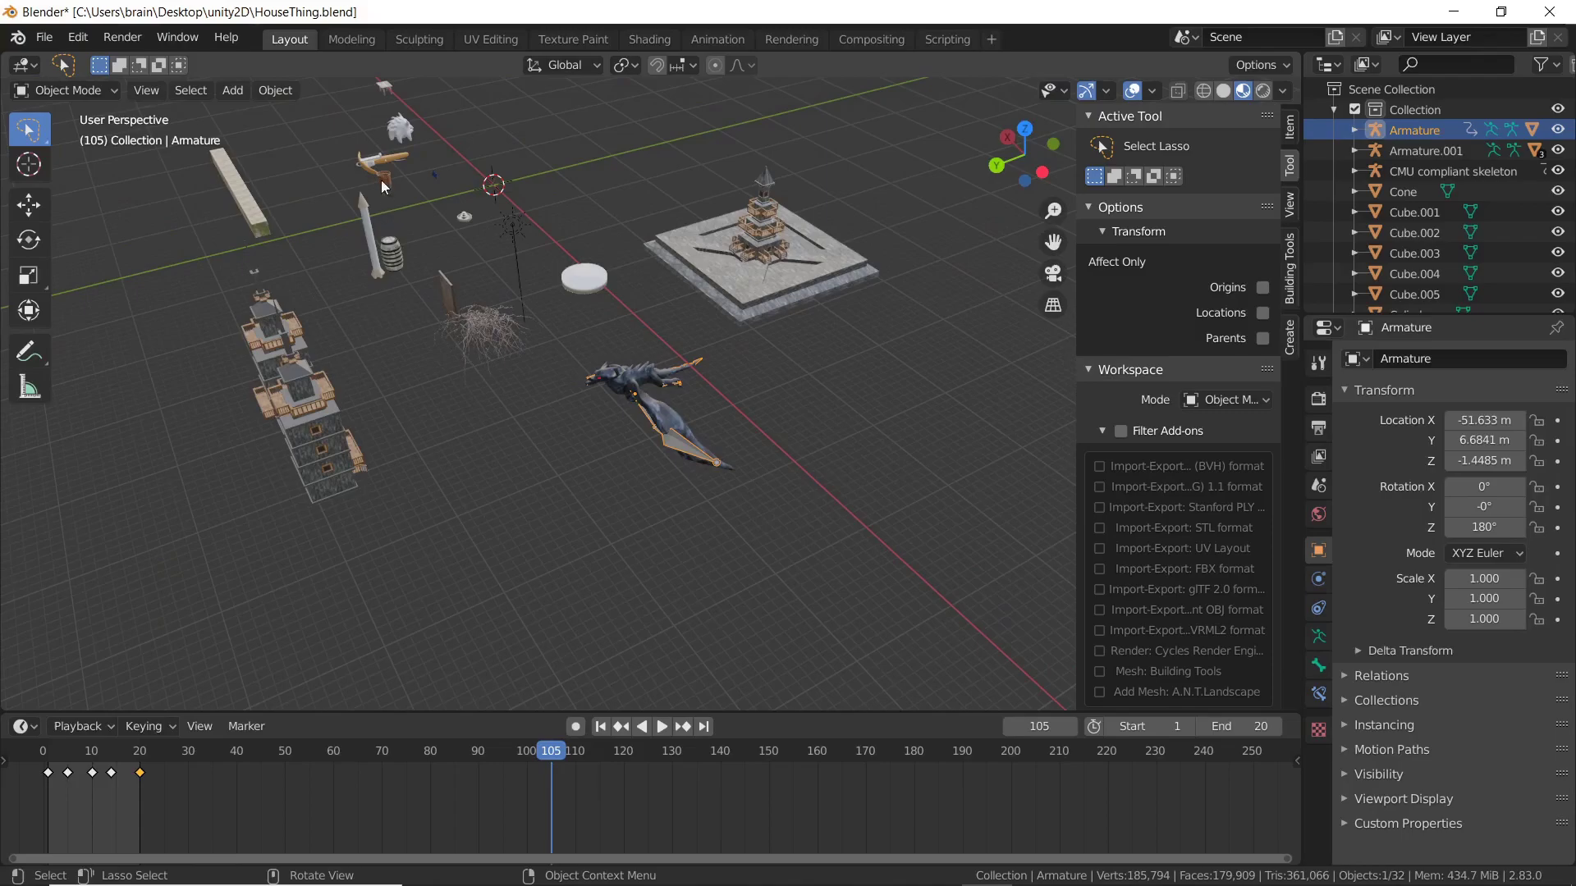
# - Select the white horned creature, Sphere, and examine it from the front and the side
pyautogui.click(398, 130)
pyautogui.press('KP_Decimal')
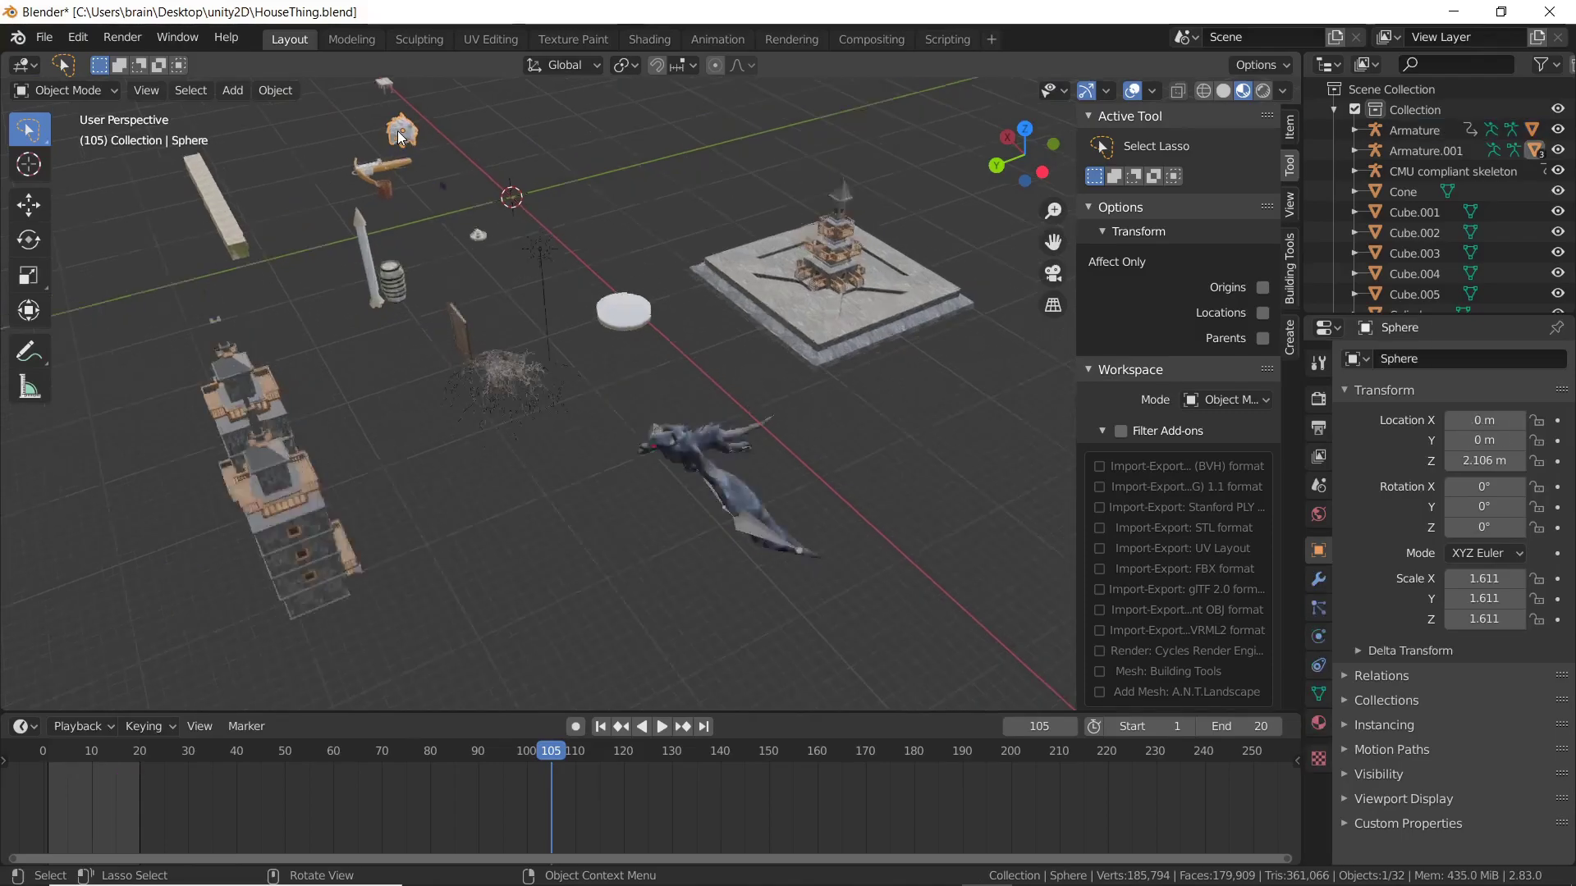
pyautogui.moveTo(515, 303); pyautogui.dragTo(651, 326, button='middle')
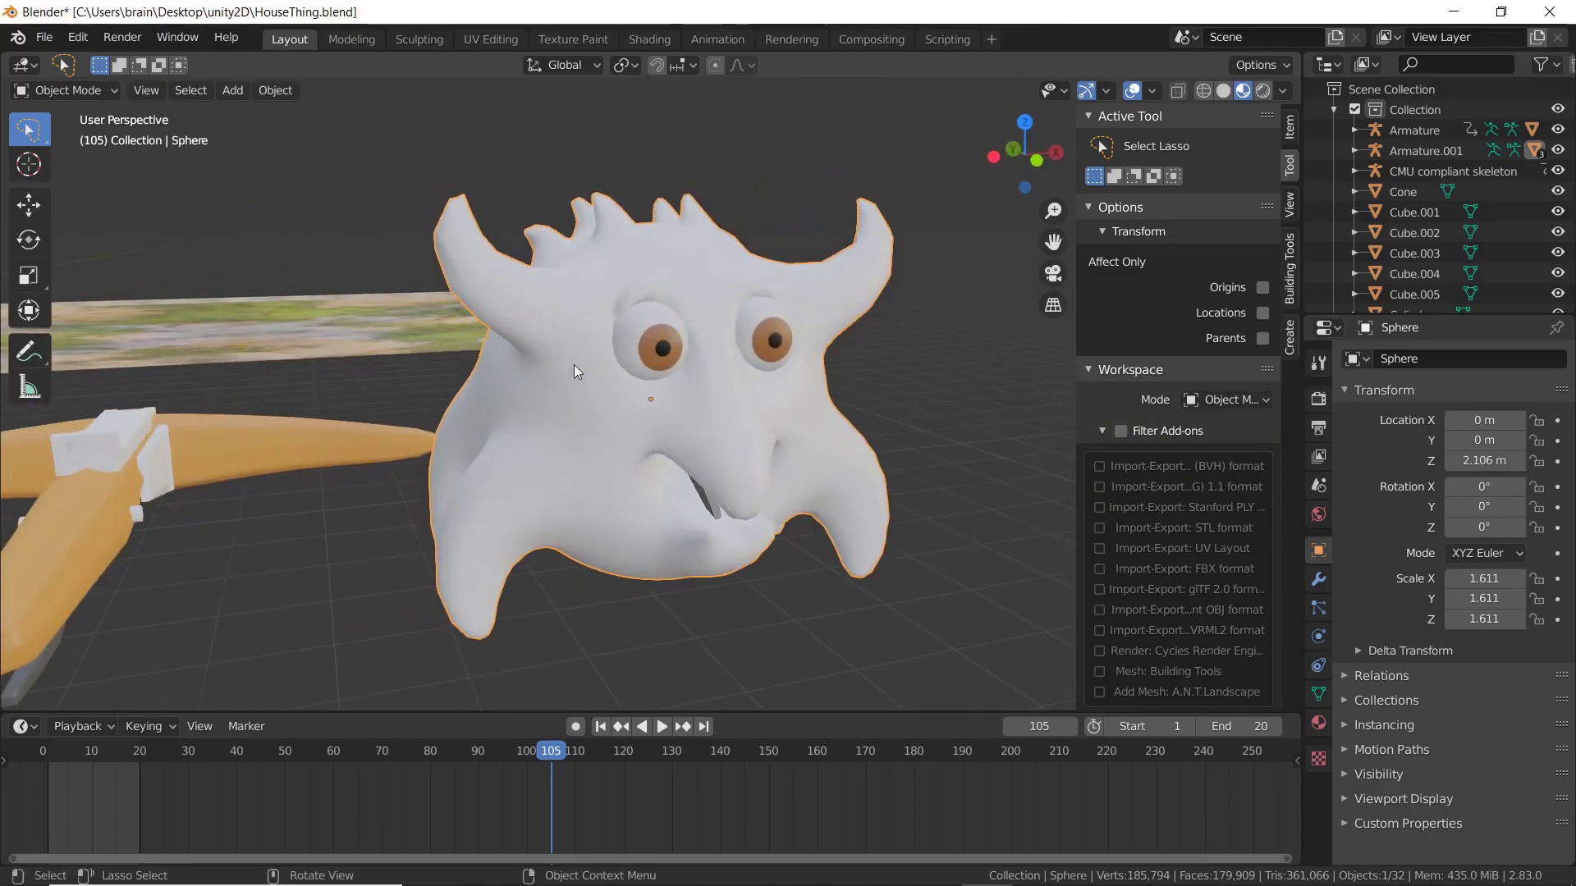
pyautogui.moveTo(574, 364)
pyautogui.mouseDown(button='middle')
pyautogui.moveTo(655, 399)
pyautogui.moveTo(809, 374)
pyautogui.moveTo(504, 373)
pyautogui.moveTo(504, 345)
pyautogui.moveTo(553, 326)
pyautogui.moveTo(584, 369)
pyautogui.moveTo(629, 363)
pyautogui.mouseUp(button='middle')
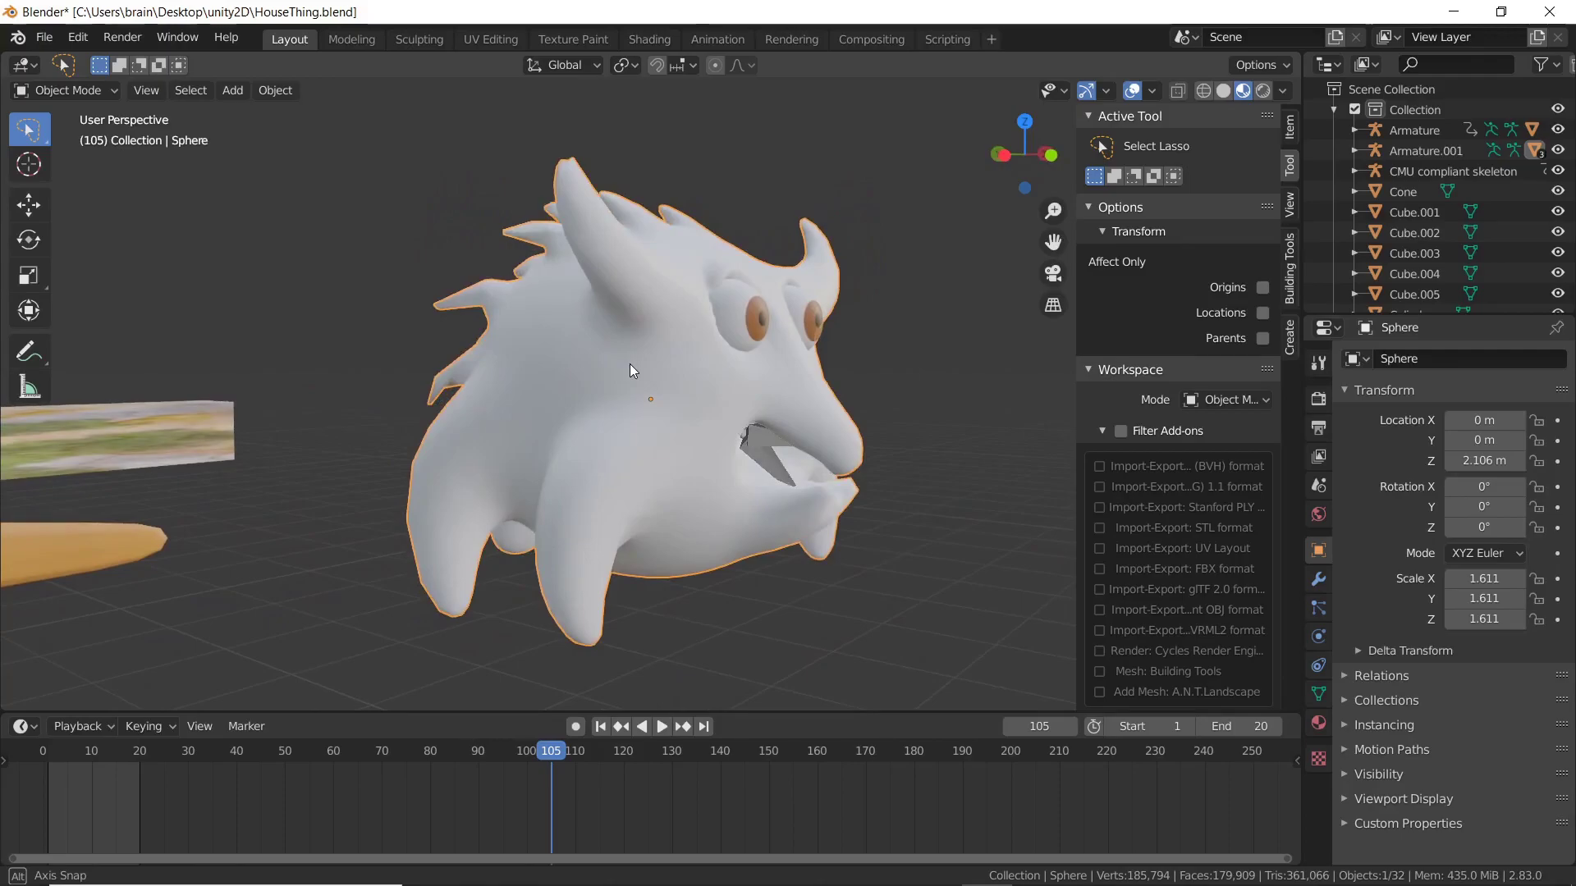
# - Switch the viewport shading to Wireframe, select the creature's Armature.001 and examine all the models in the scene
pyautogui.press('z')
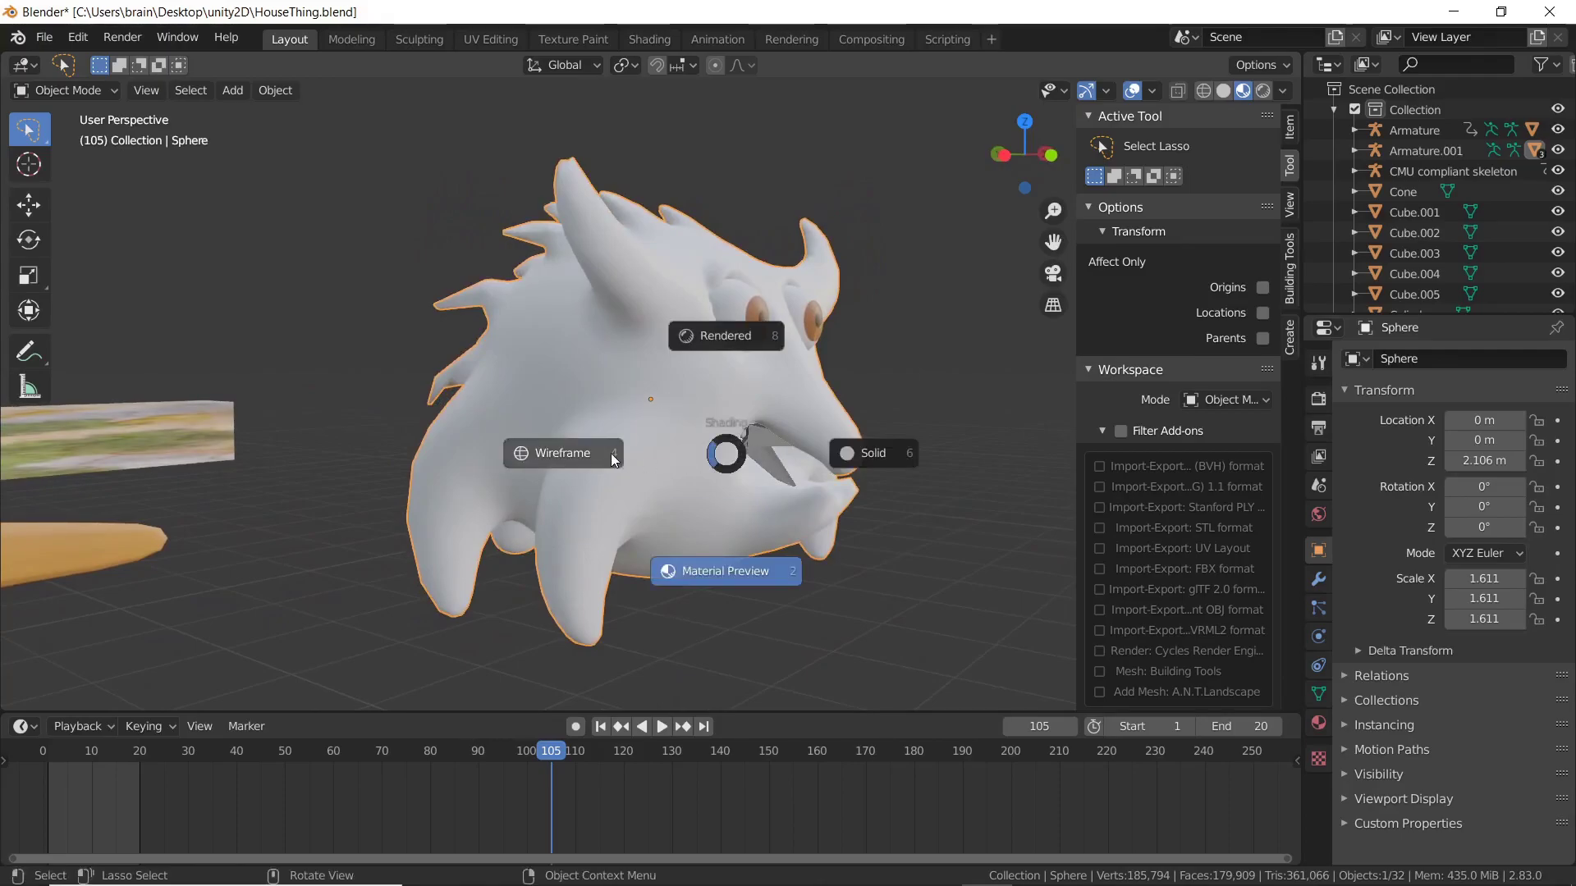
pyautogui.click(593, 455)
pyautogui.click(760, 451)
pyautogui.moveTo(745, 440); pyautogui.dragTo(576, 472, button='middle')
pyautogui.scroll(-3, 550, 435)
pyautogui.scroll(-3, 508, 392)
pyautogui.moveTo(499, 386)
pyautogui.mouseDown(button='middle')
pyautogui.moveTo(460, 366)
pyautogui.moveTo(504, 411)
pyautogui.mouseUp(button='middle')
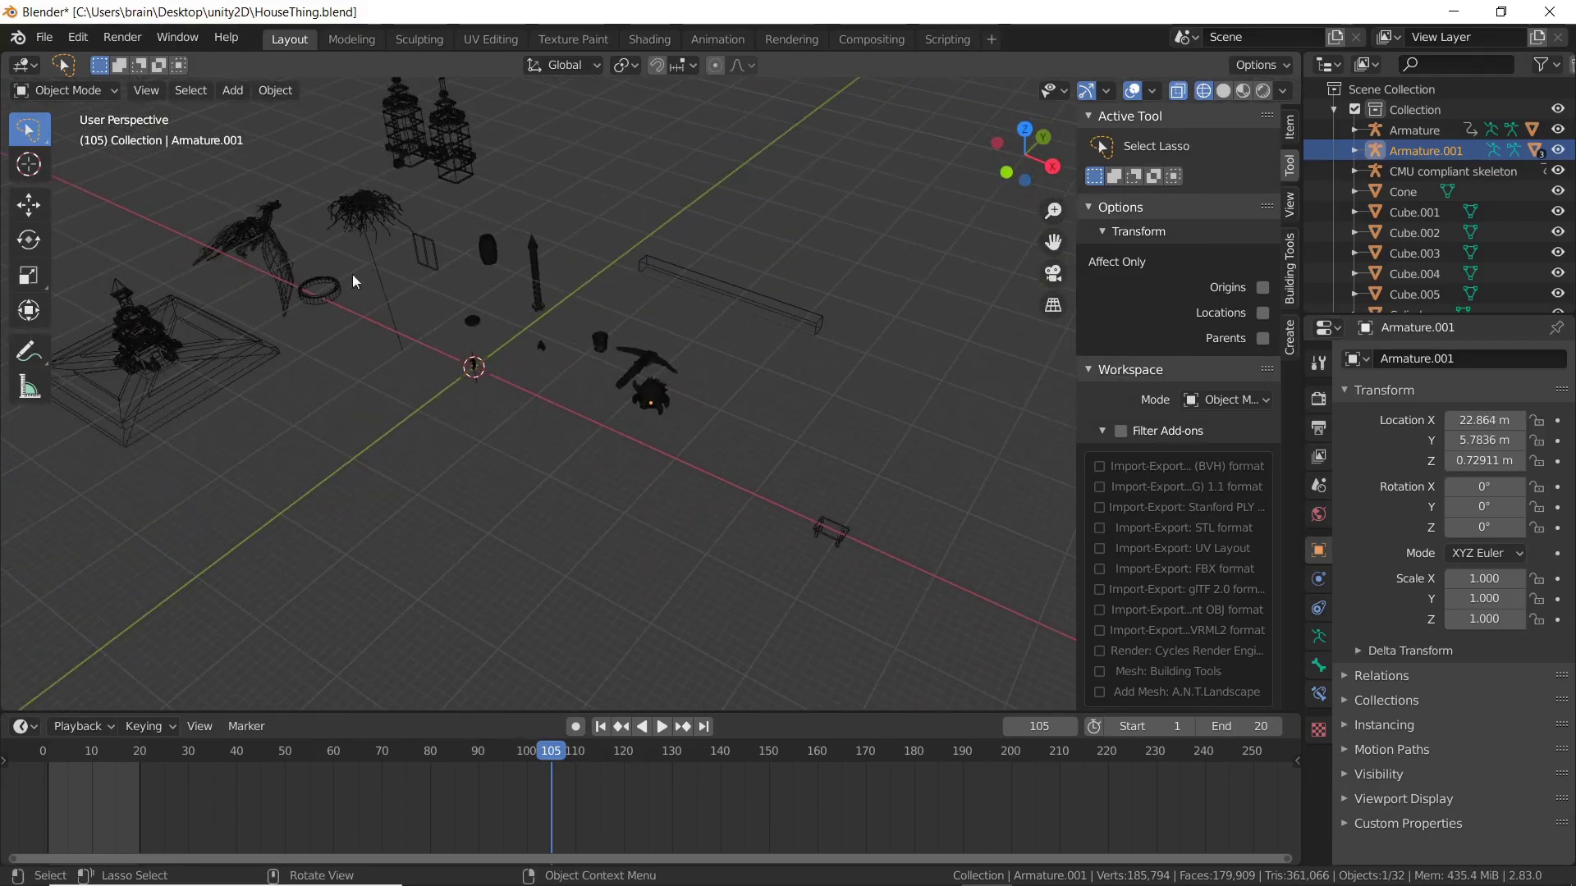
pyautogui.scroll(-2, 406, 349)
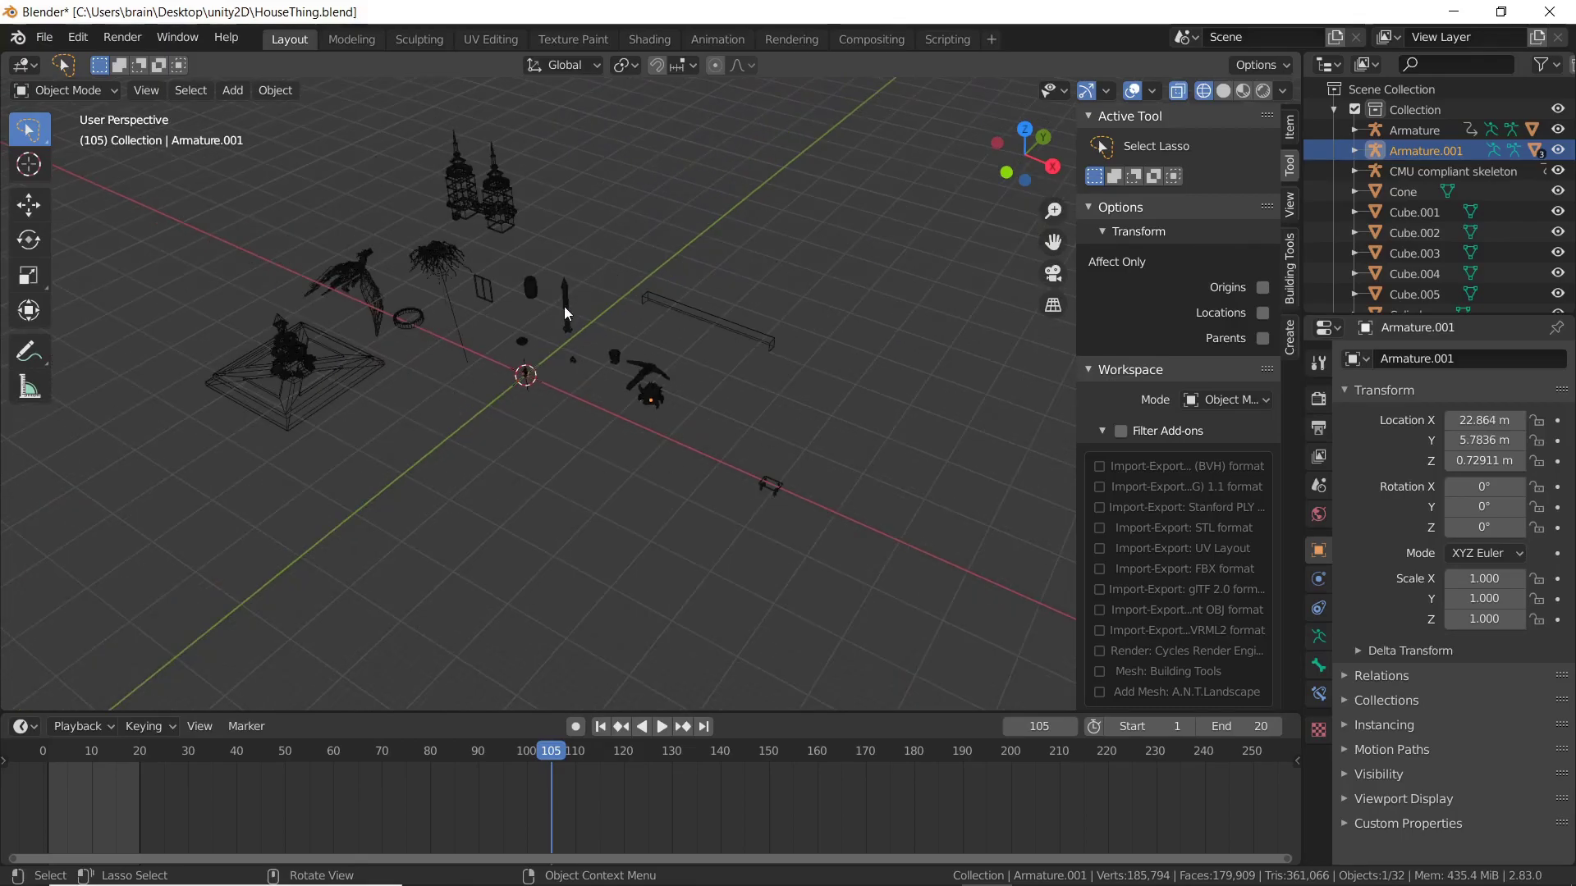
# - Switch the viewport shading to Rendered and view the models more closely
pyautogui.press('z')
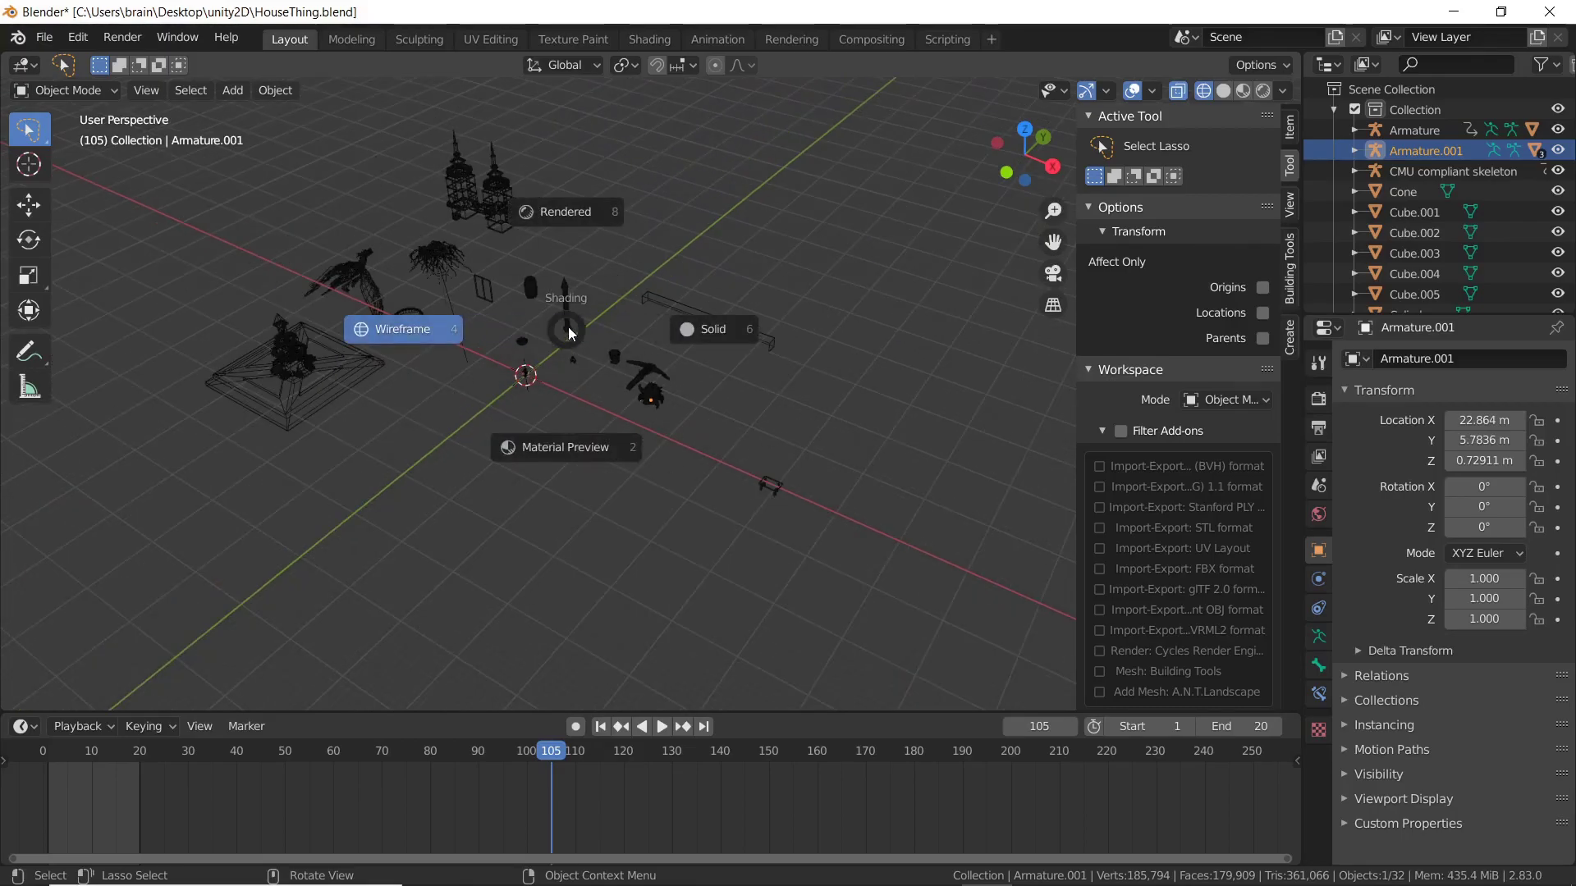
pyautogui.click(604, 234)
pyautogui.scroll(3, 599, 293)
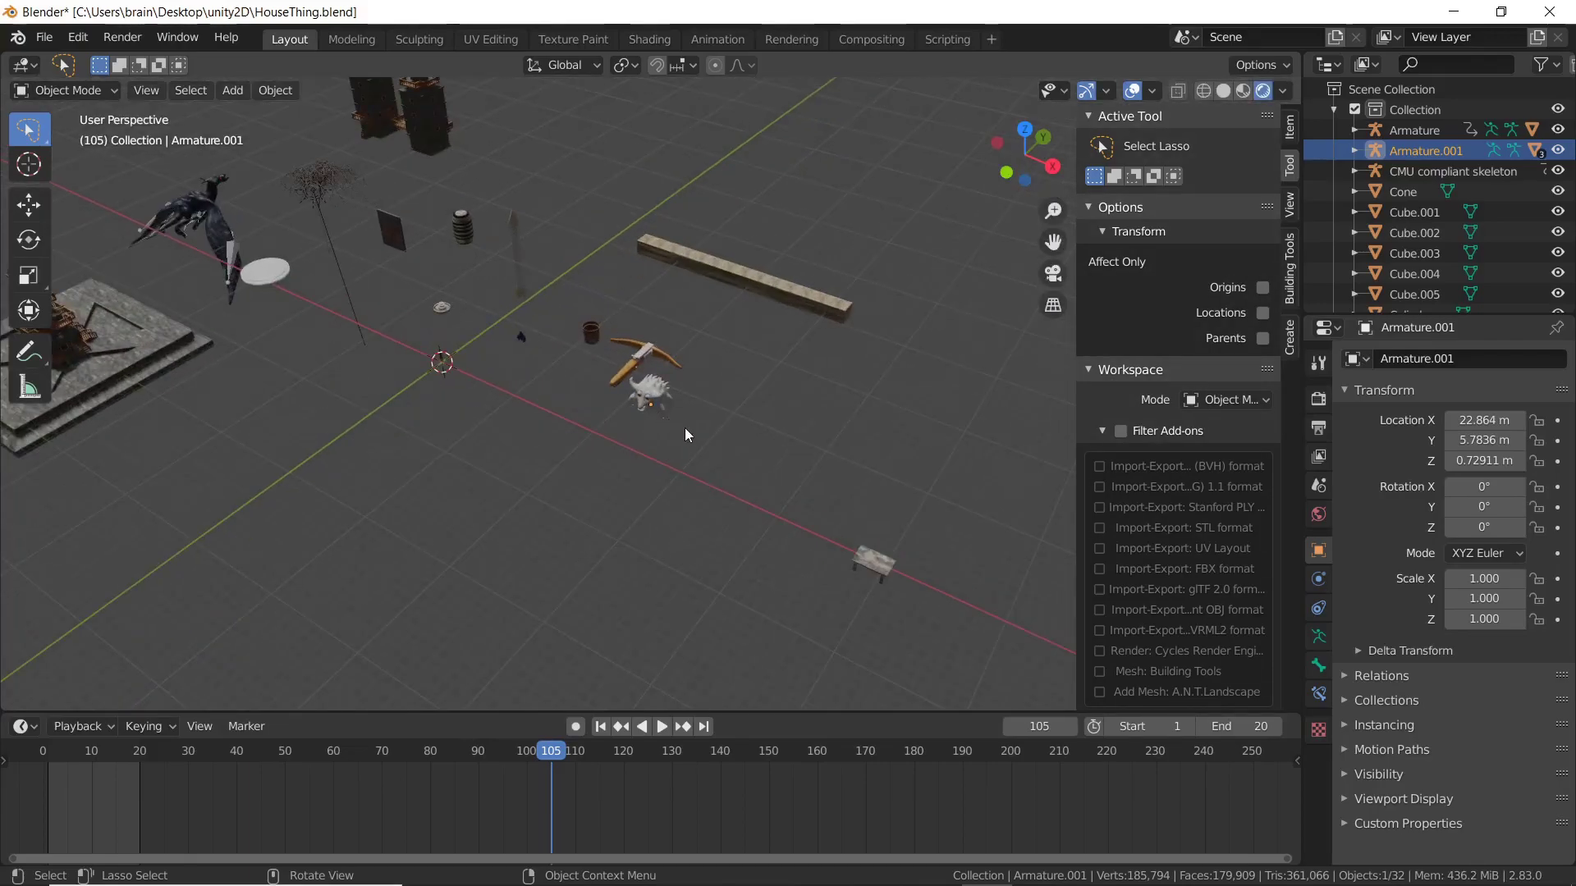
# - Select the round tiered fountain model, Cylinder, and examine its texture from several sides
pyautogui.click(442, 307)
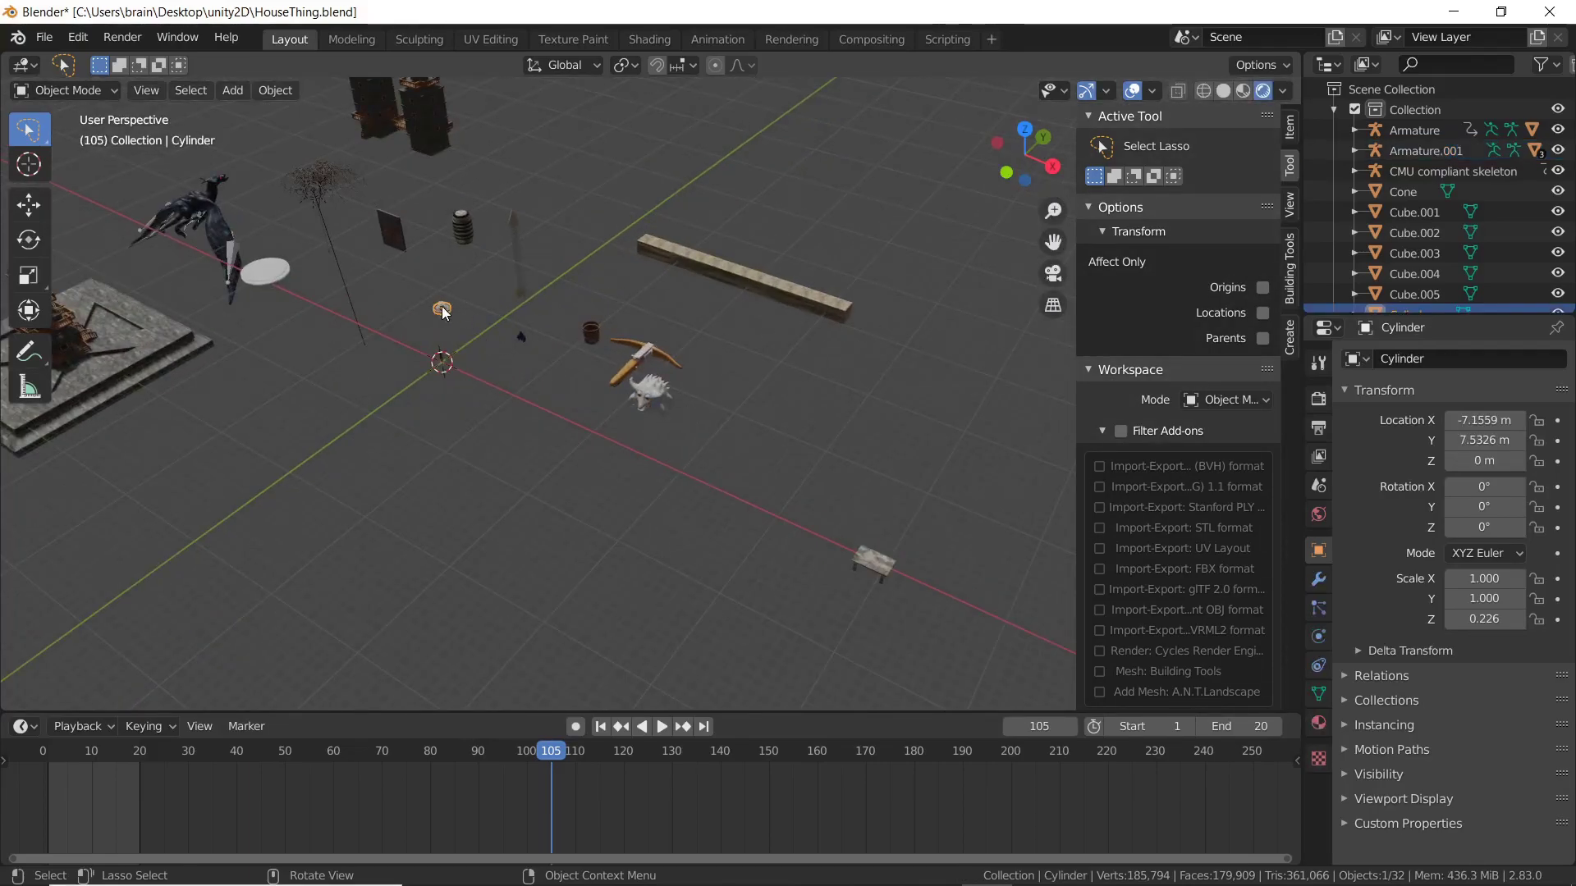
pyautogui.press('.')
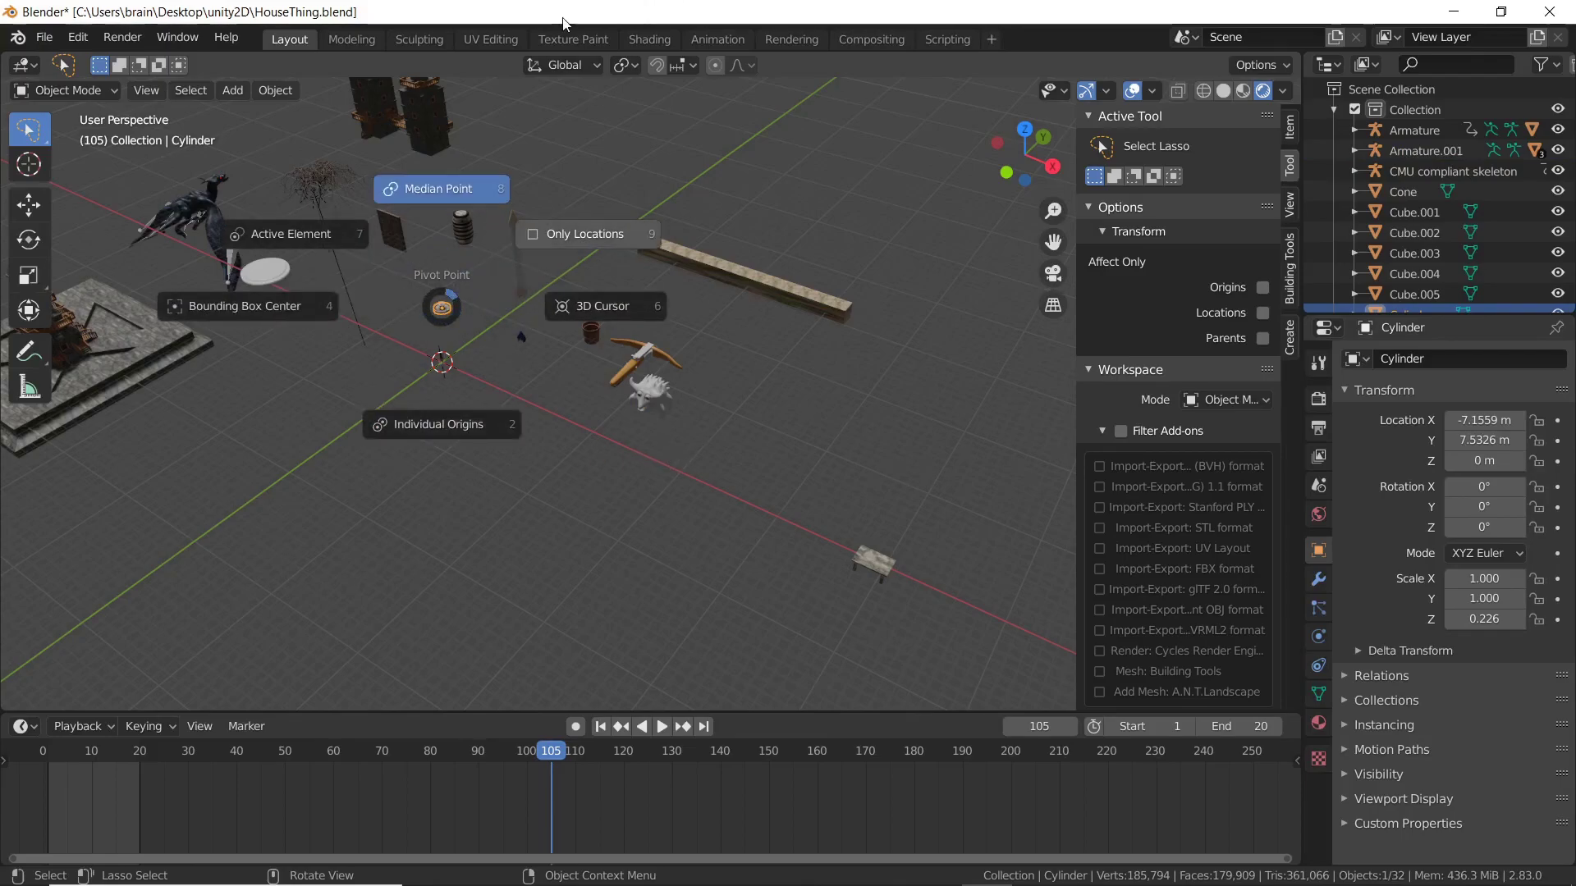
pyautogui.click(628, 284)
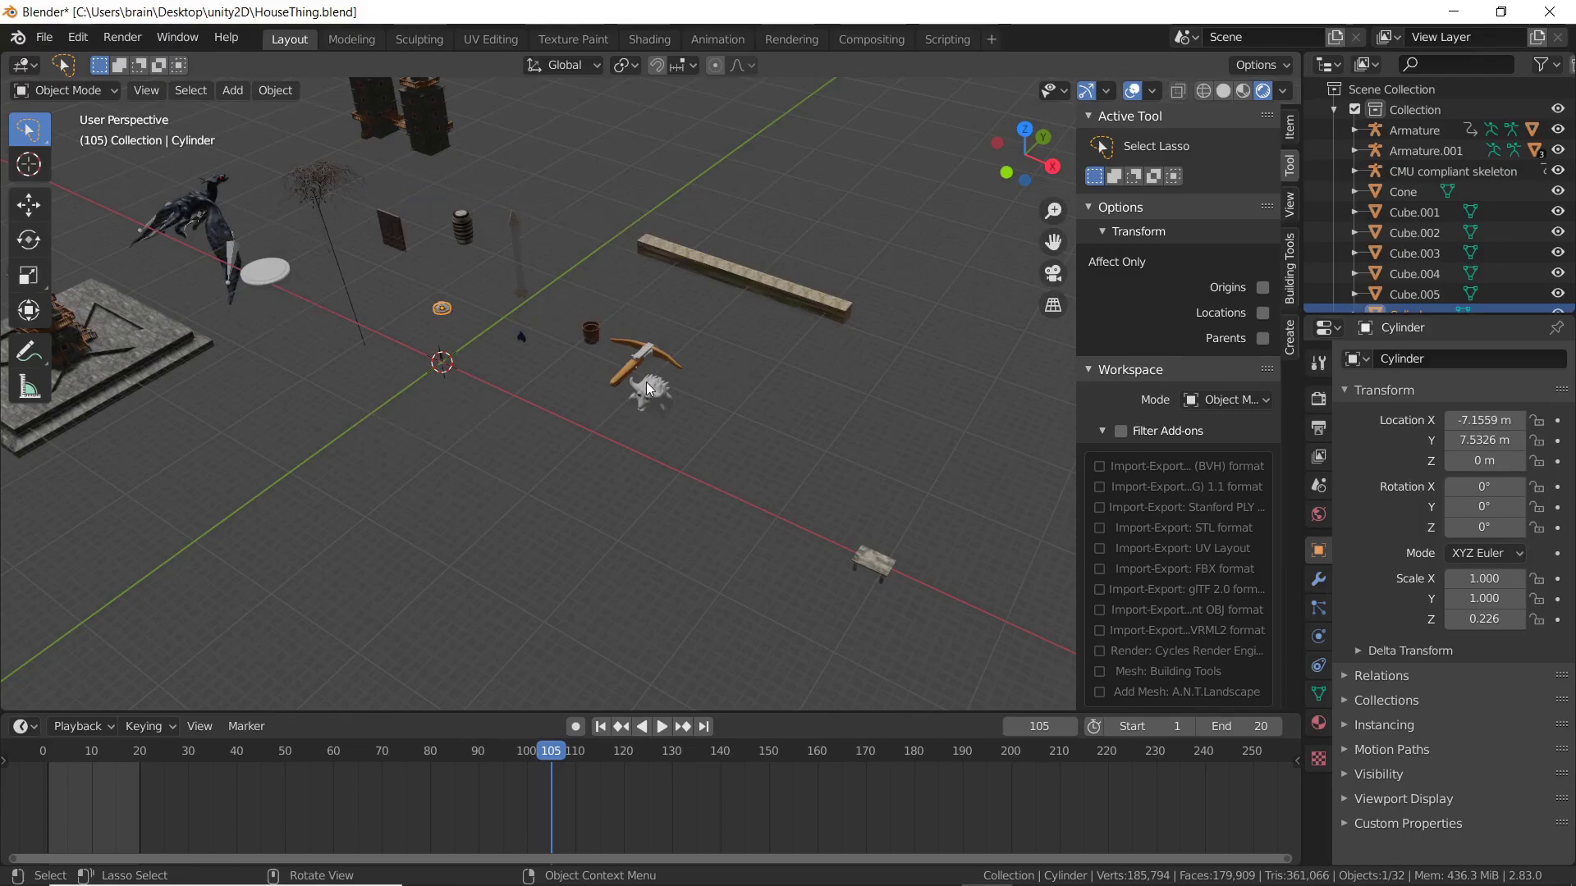
pyautogui.press('KP_Decimal')
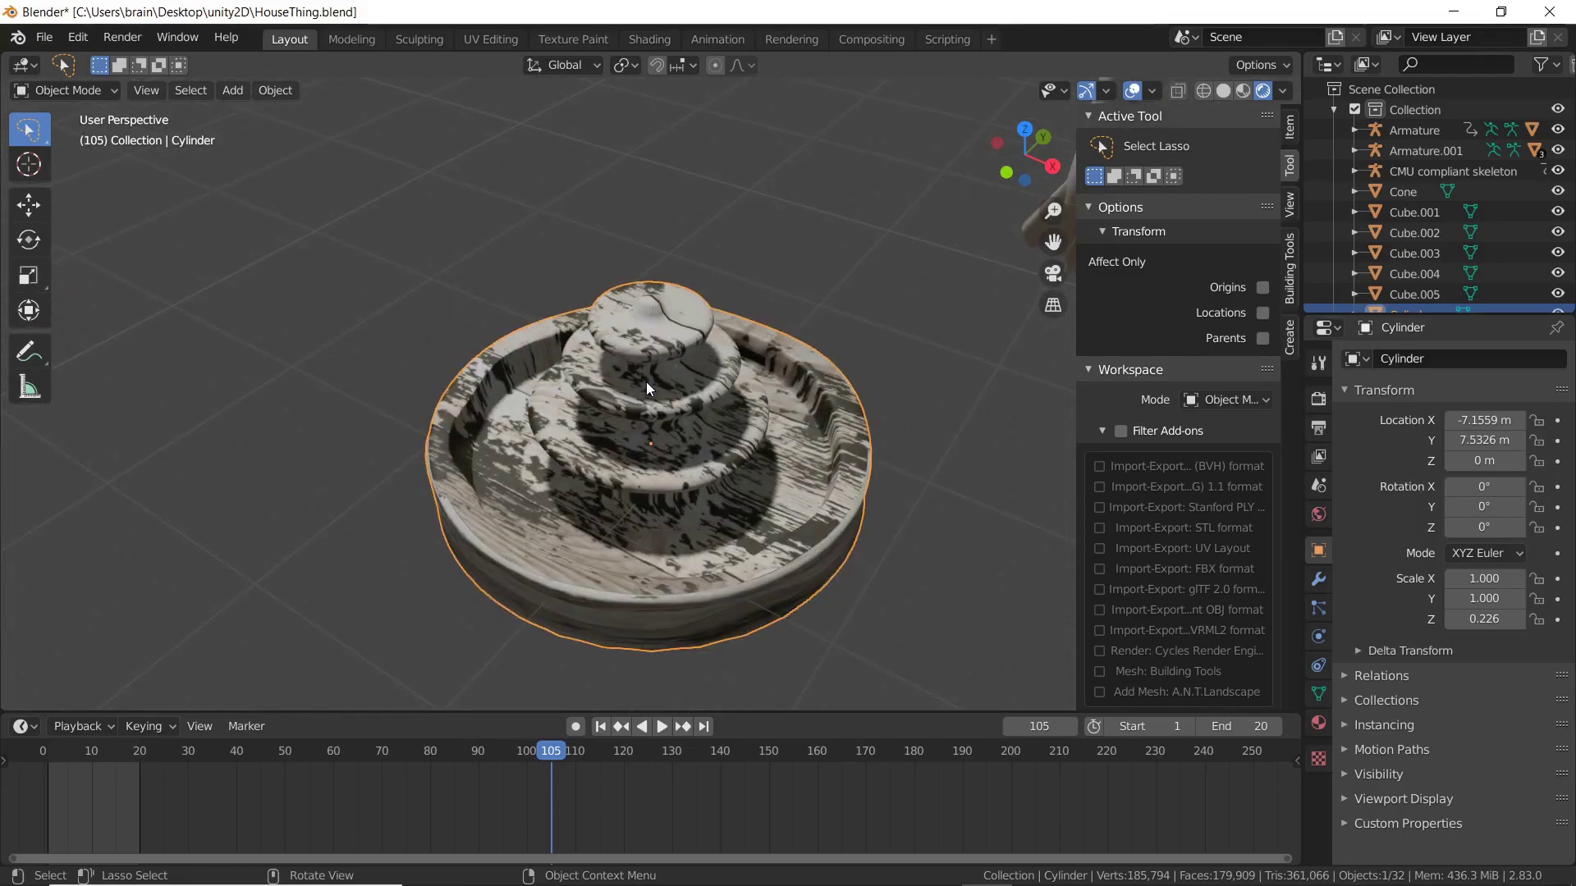
pyautogui.scroll(3, 776, 469)
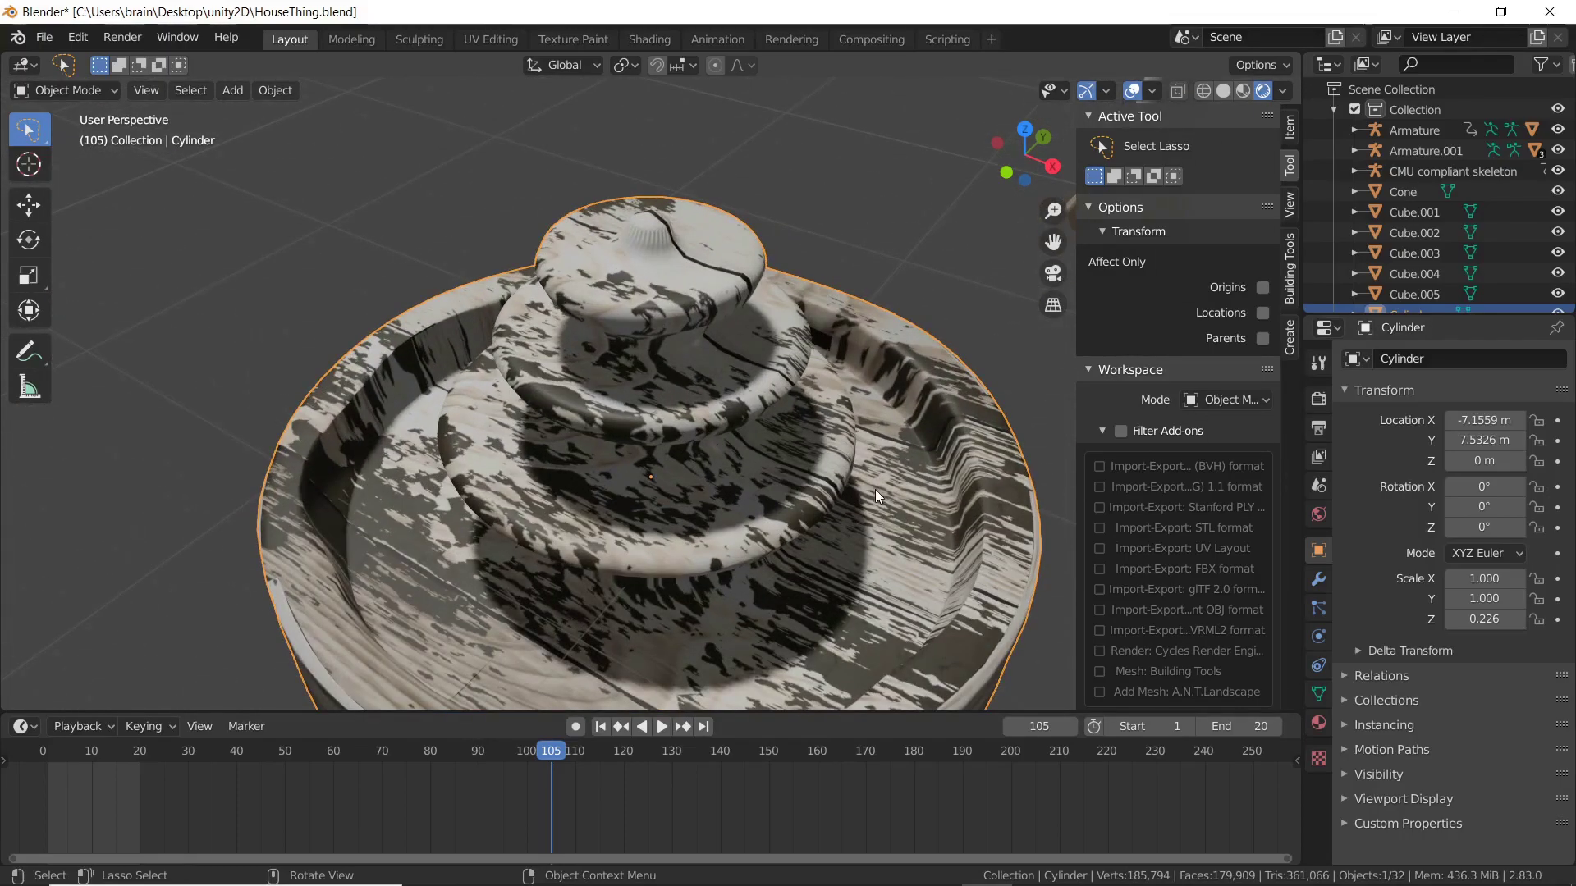
pyautogui.moveTo(875, 489); pyautogui.dragTo(510, 519, button='middle')
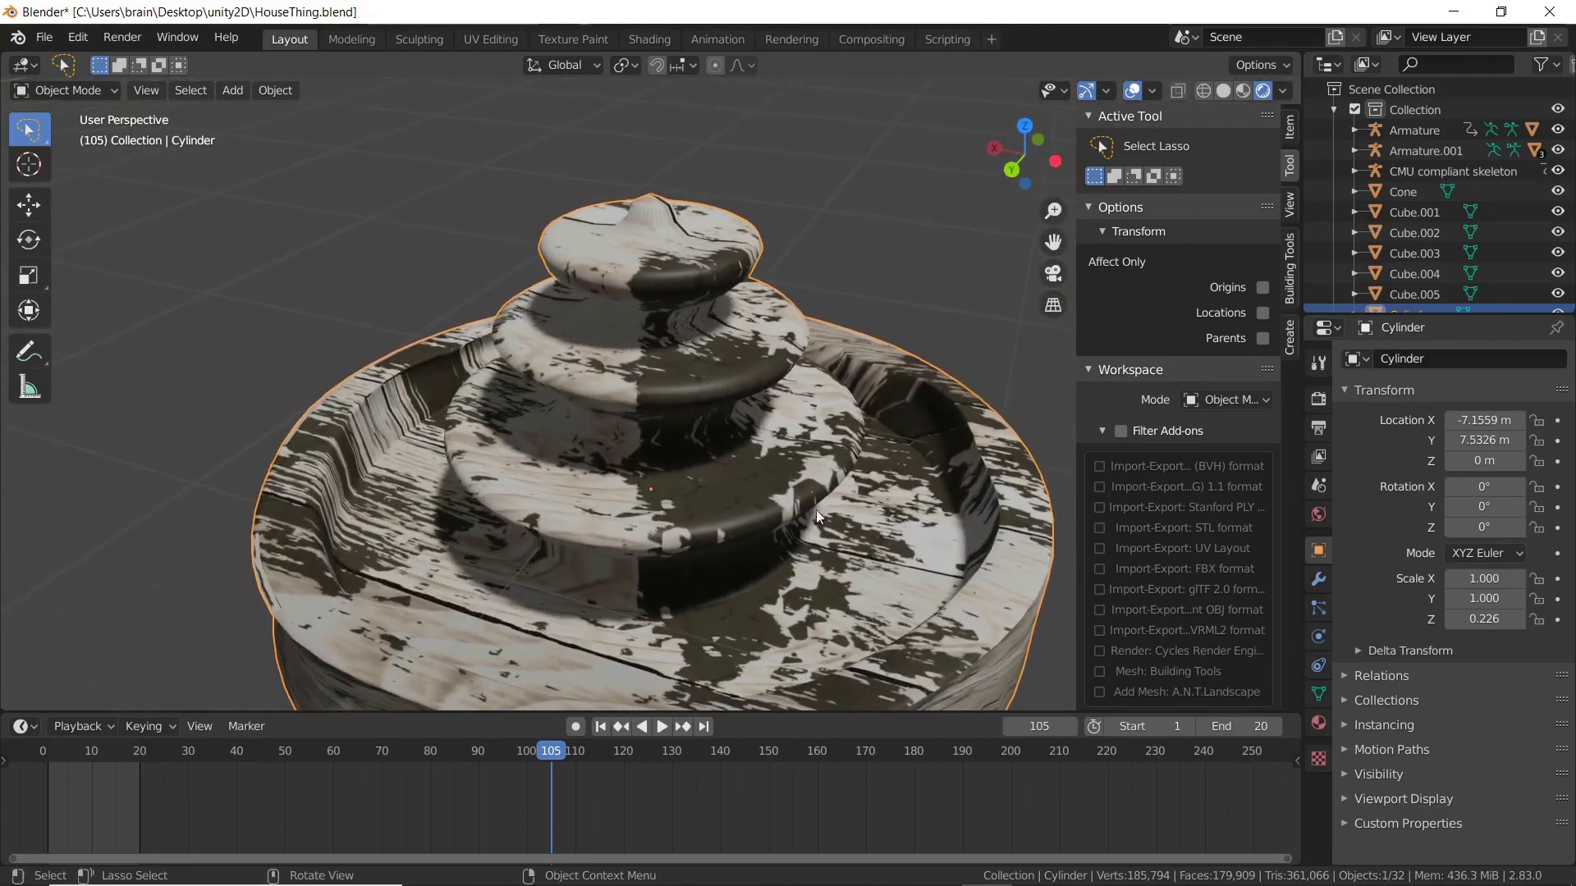
pyautogui.scroll(-3, 590, 455)
pyautogui.scroll(-2, 632, 461)
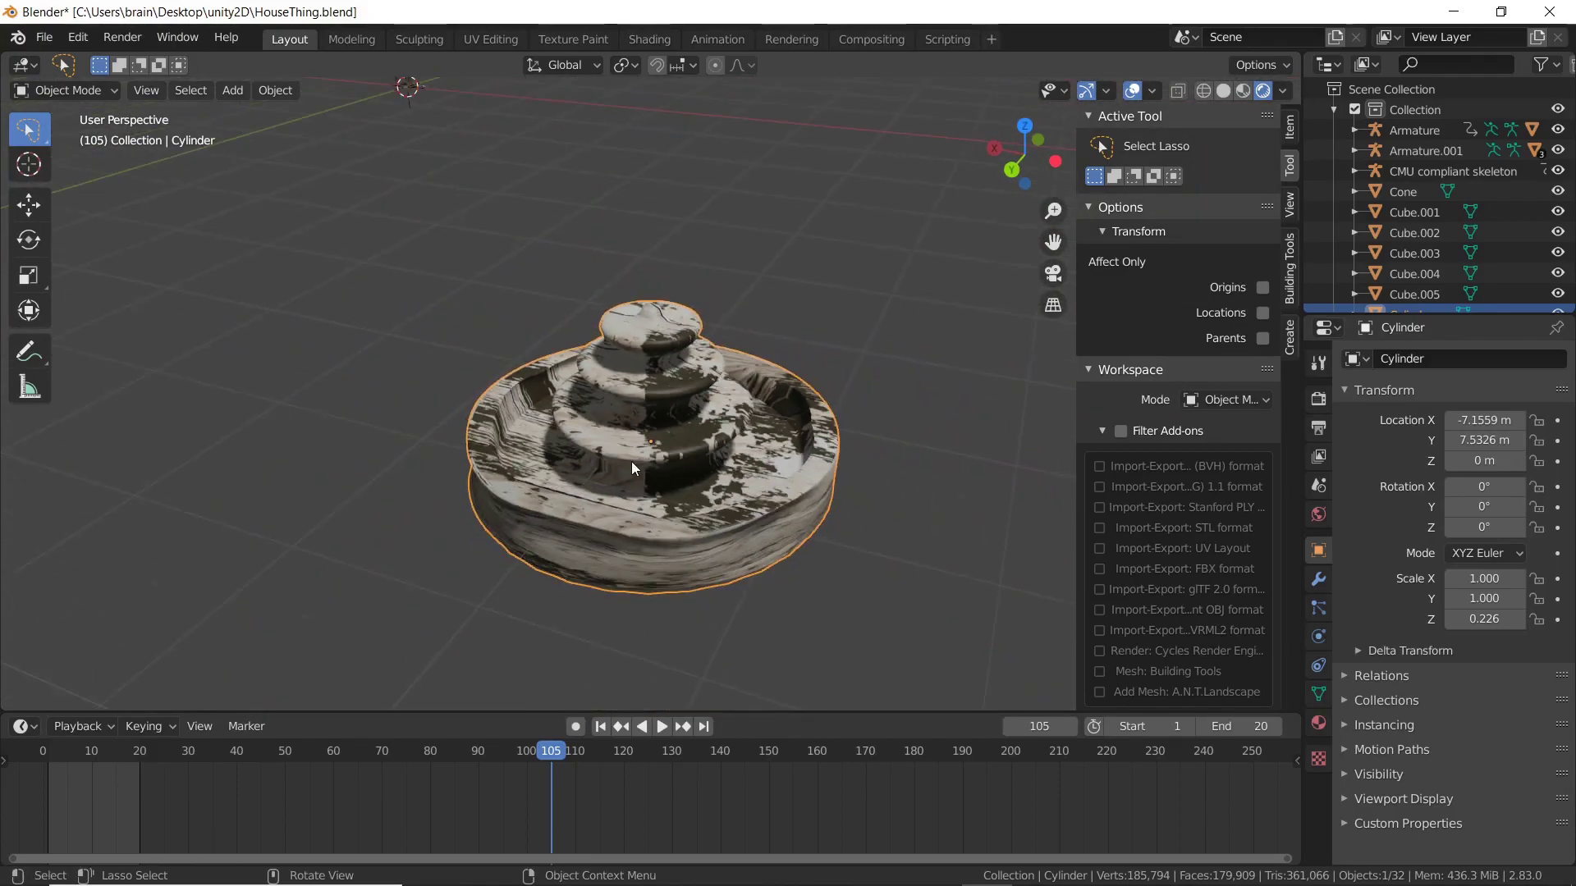
# - Switch back to Unity and view the terrain and castle towers around the player's LeftEyeAnchor camera
pyautogui.click(1454, 12)
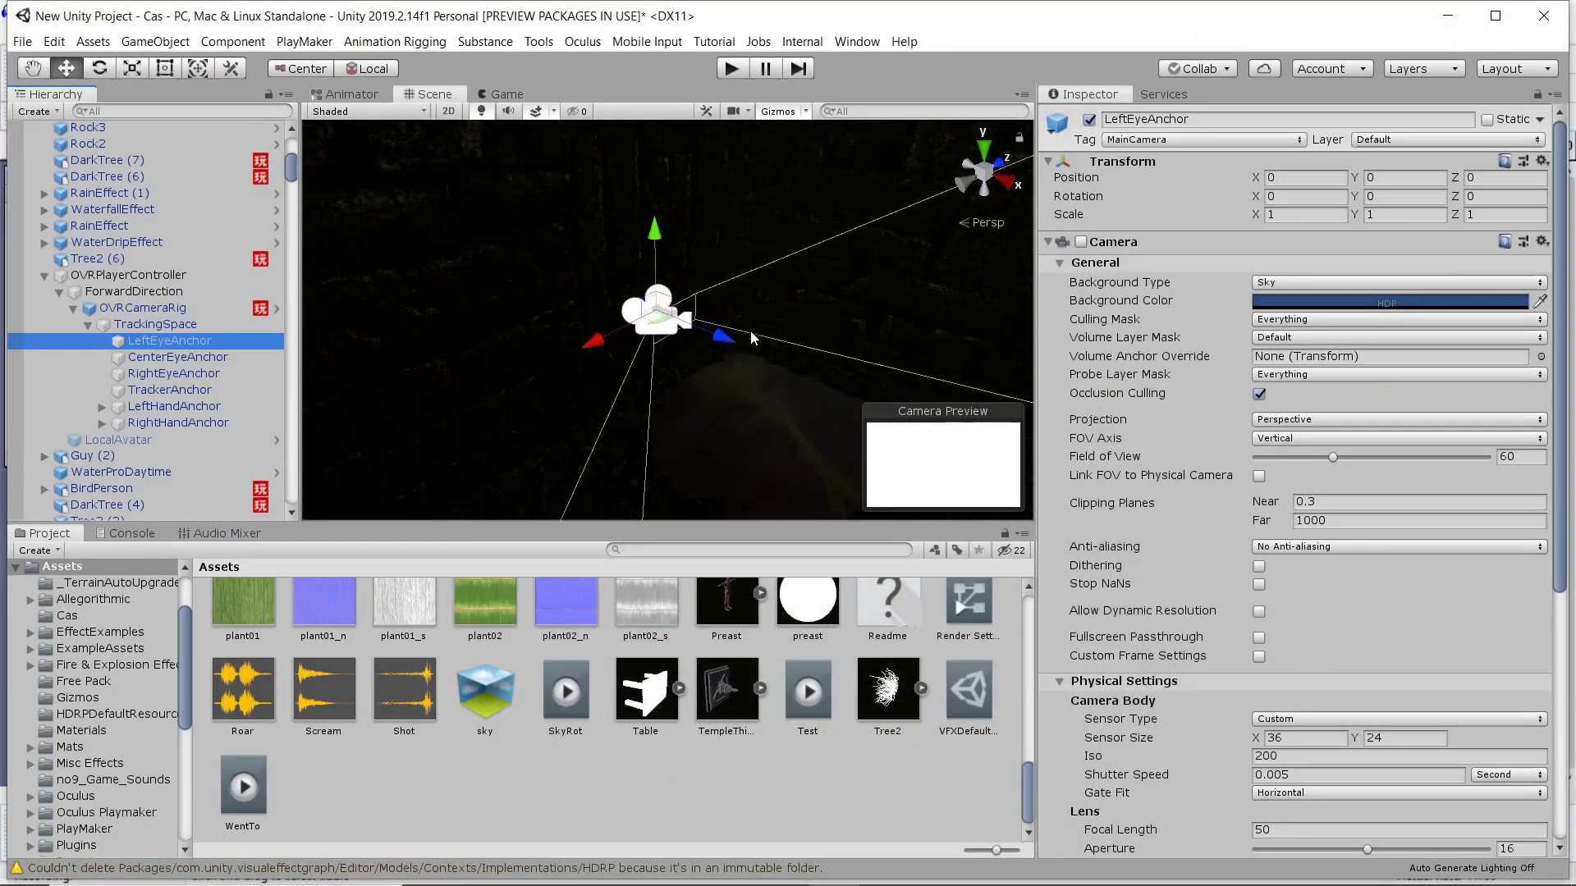
pyautogui.scroll(-5, 711, 347)
pyautogui.keyDown('alt'); pyautogui.moveTo(675, 351); pyautogui.dragTo(866, 345); pyautogui.keyUp('alt')
pyautogui.moveTo(866, 345); pyautogui.dragTo(936, 342, button='right')
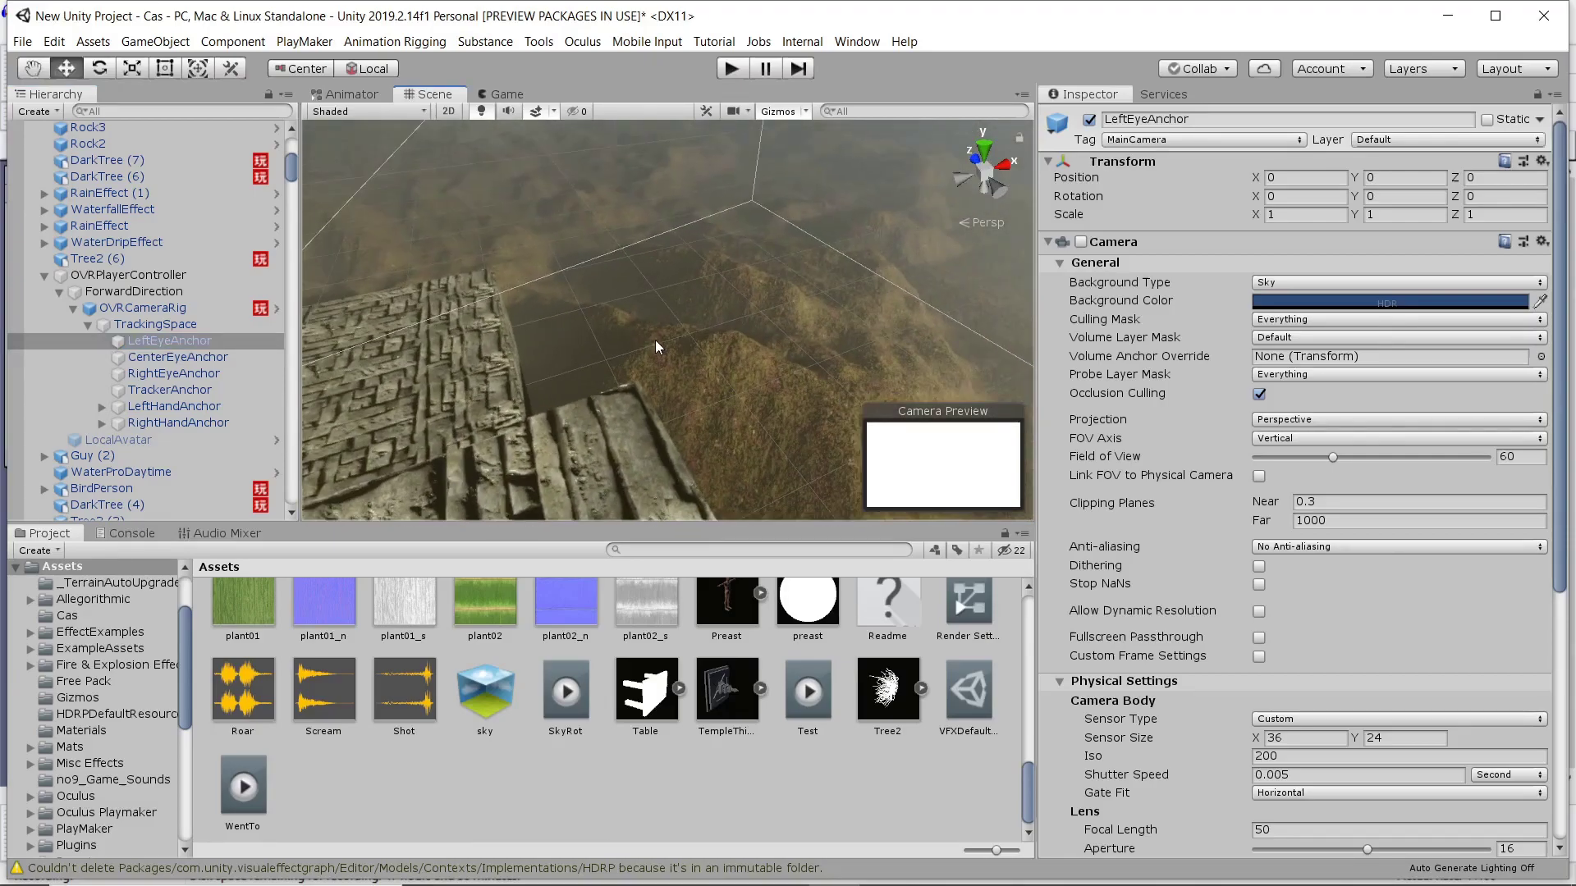
pyautogui.moveTo(655, 343); pyautogui.dragTo(839, 224, button='right')
pyautogui.keyDown('alt'); pyautogui.moveTo(841, 231); pyautogui.dragTo(661, 321); pyautogui.keyUp('alt')
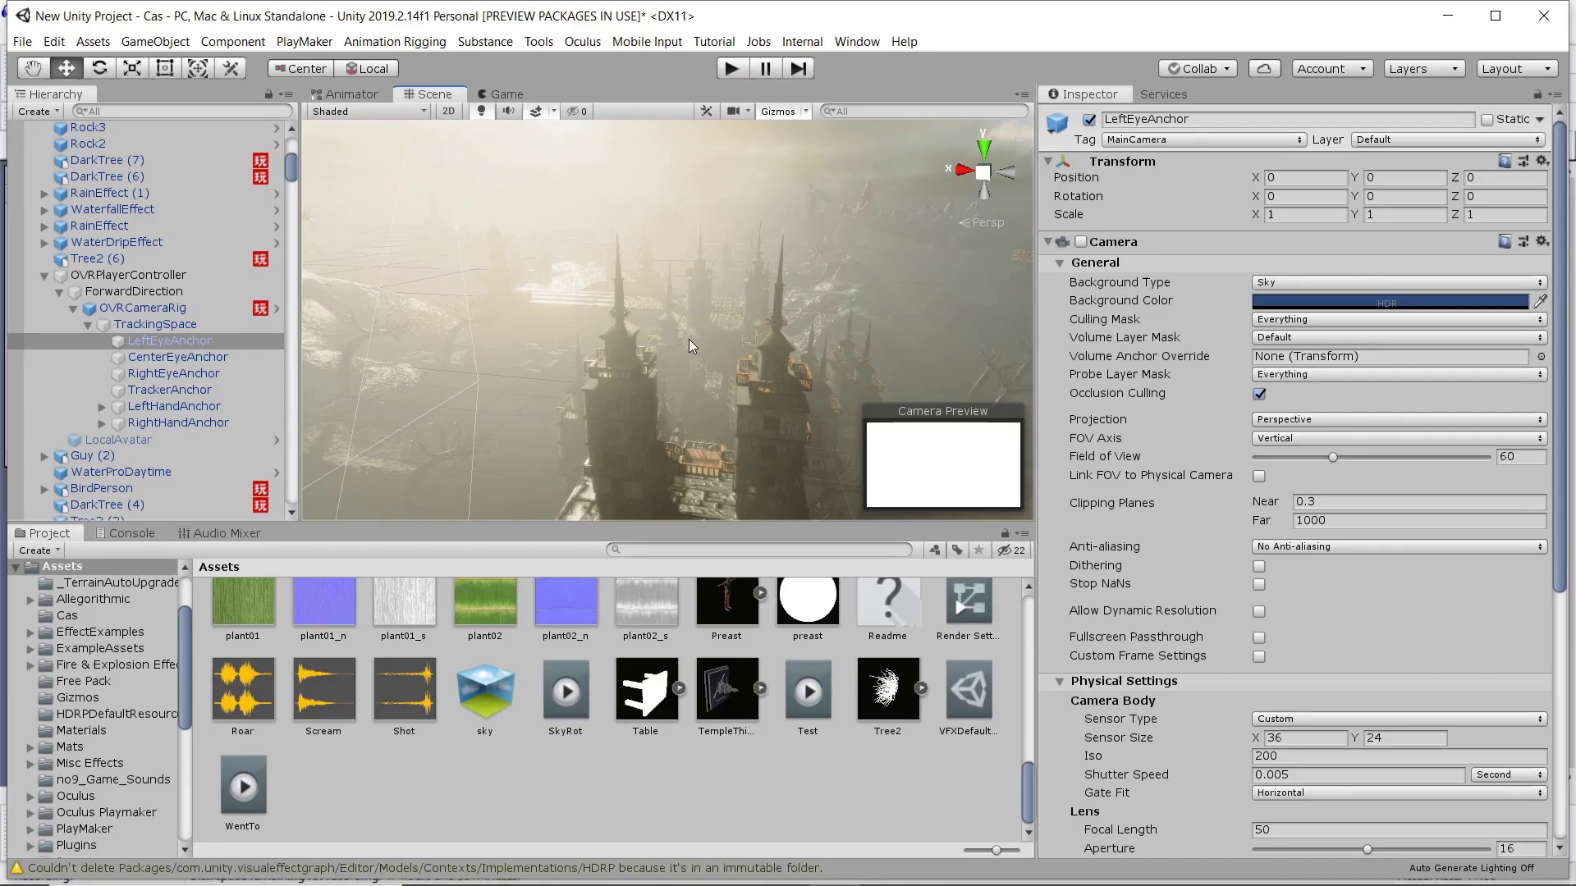
# - Examine the spired towers up close, along with the town and foggy landscape beyond them
pyautogui.scroll(6, 730, 386)
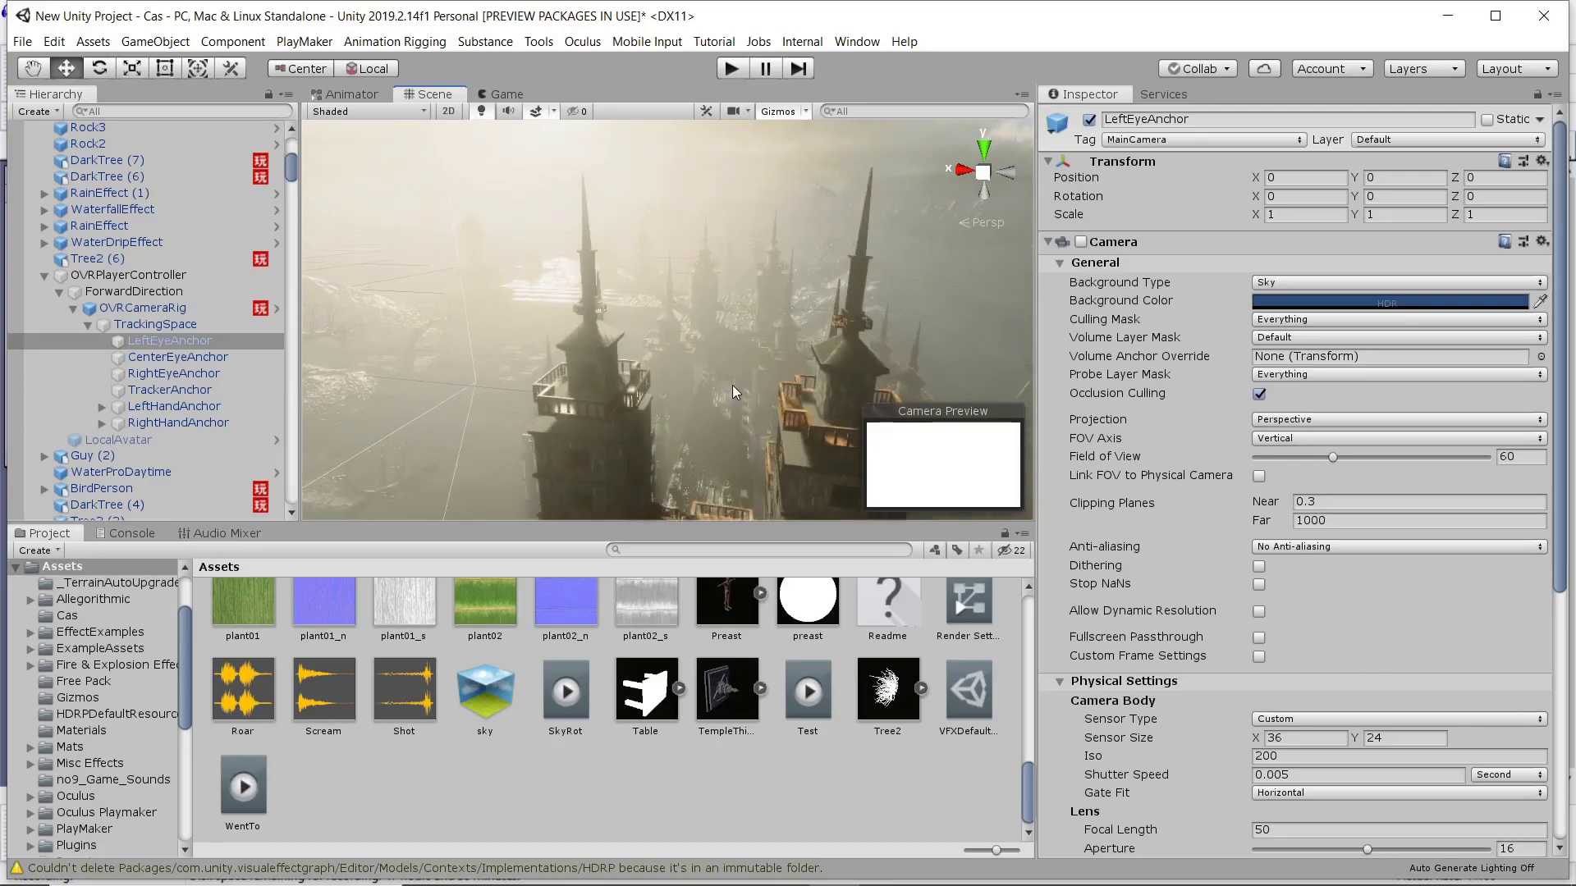
pyautogui.scroll(1, 731, 386)
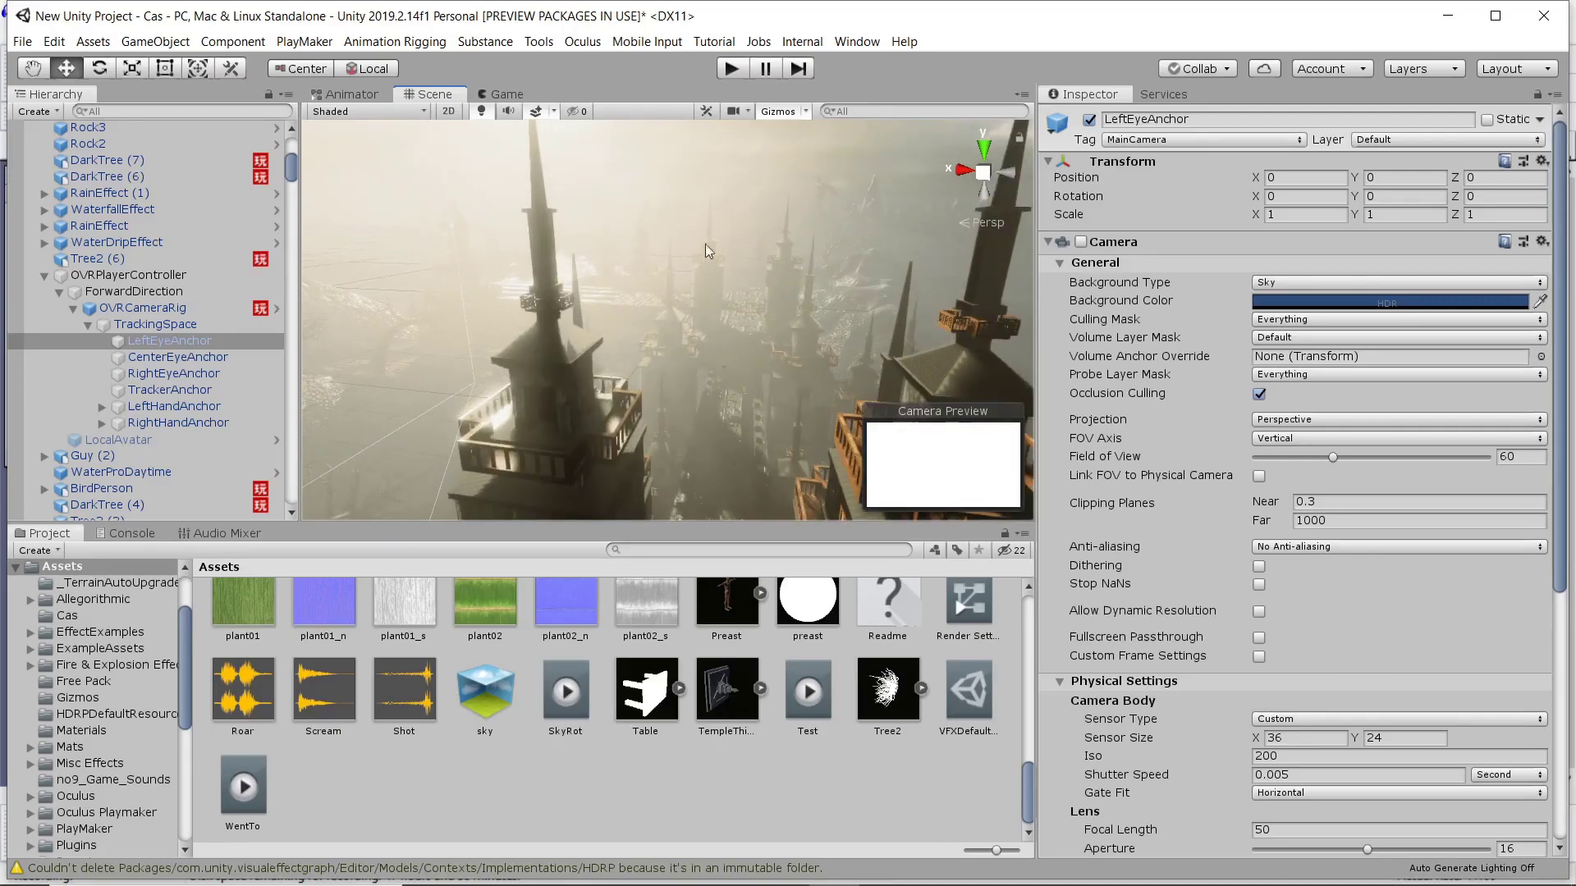
pyautogui.moveTo(706, 243); pyautogui.dragTo(593, 348, button='middle')
pyautogui.scroll(5, 619, 305)
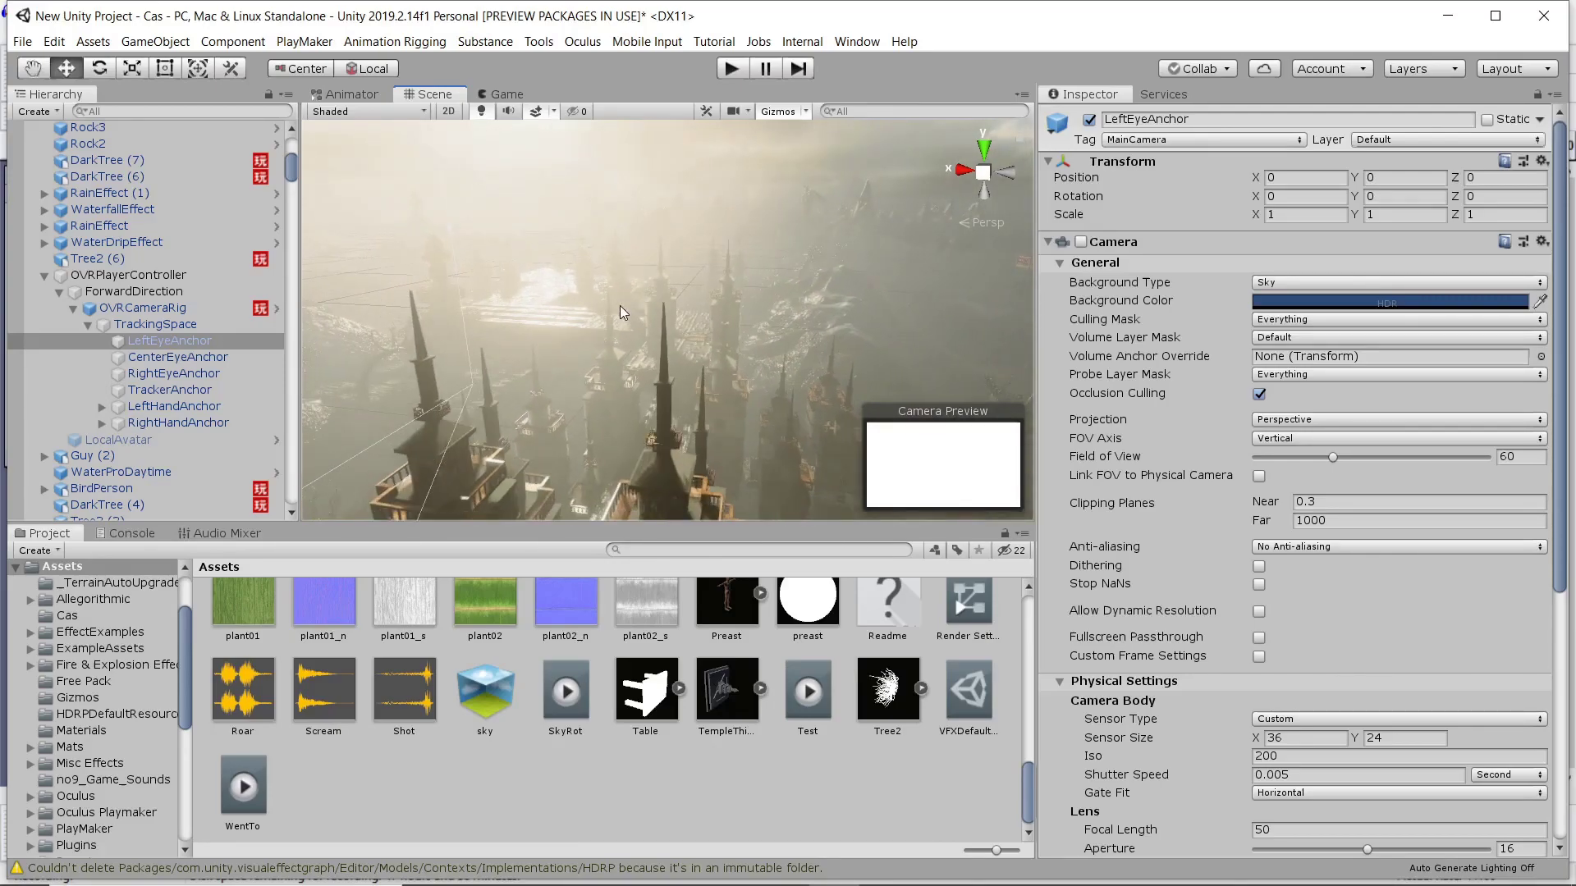
pyautogui.moveTo(615, 335)
pyautogui.mouseDown(button='right')
pyautogui.moveTo(751, 316)
pyautogui.moveTo(774, 240)
pyautogui.moveTo(751, 316)
pyautogui.moveTo(600, 345)
pyautogui.mouseUp(button='right')
pyautogui.moveTo(600, 345)
pyautogui.mouseDown(button='middle')
pyautogui.moveTo(813, 250)
pyautogui.moveTo(731, 327)
pyautogui.moveTo(799, 301)
pyautogui.moveTo(596, 340)
pyautogui.mouseUp(button='middle')
pyautogui.moveTo(600, 336); pyautogui.dragTo(732, 283, button='right')
pyautogui.moveTo(707, 294); pyautogui.dragTo(737, 440, button='middle')
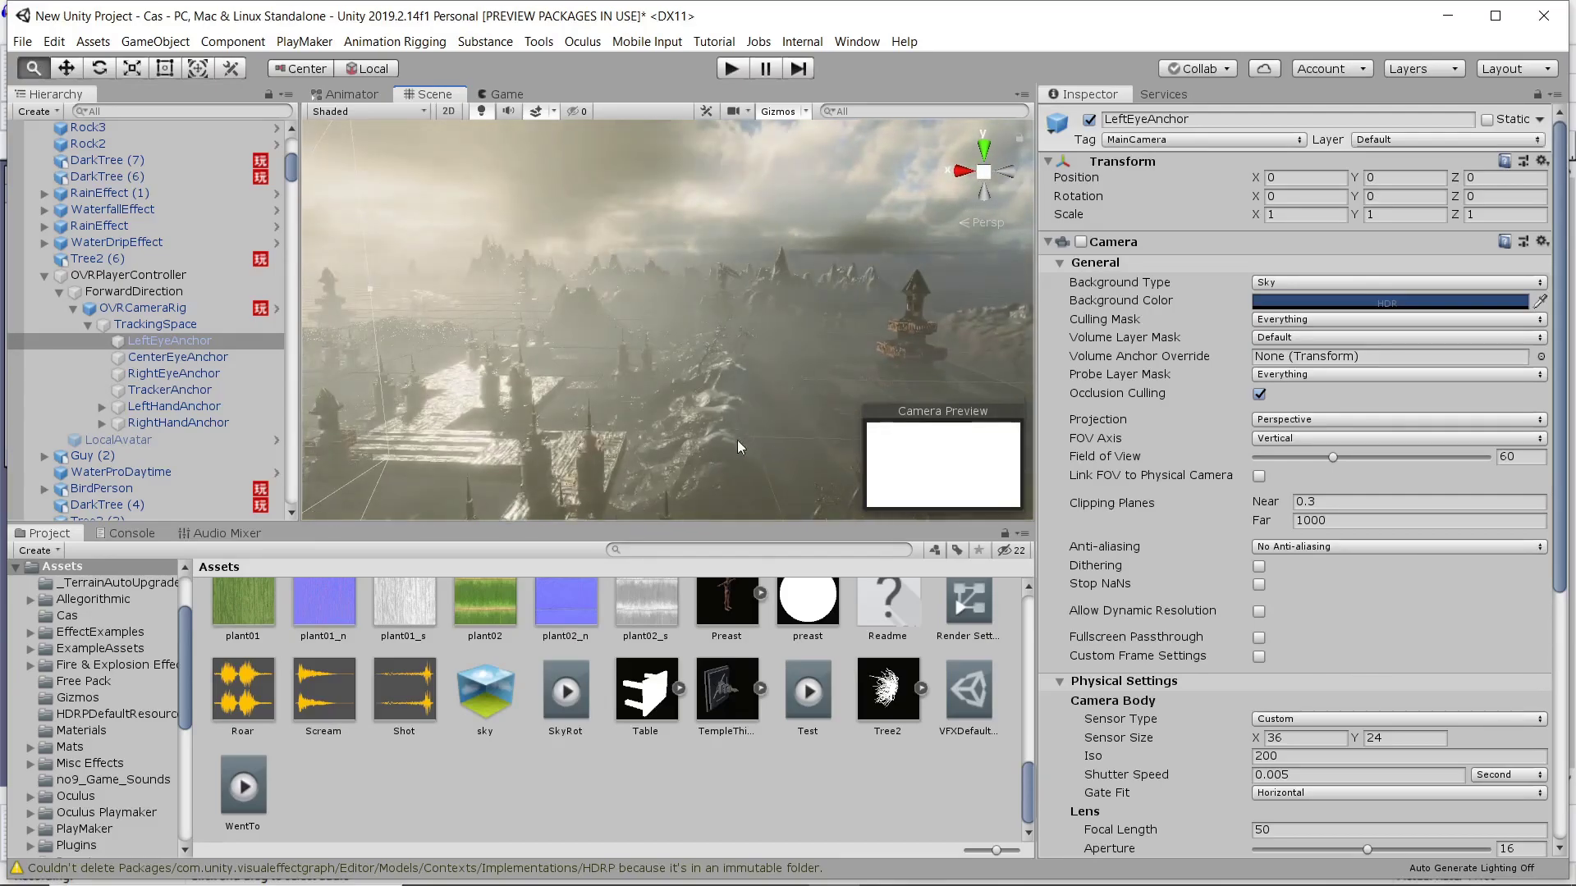
# - Examine the castle town, its bright stone plaza and the foggy mountains beyond from farther away and closer up
pyautogui.scroll(-1, 622, 349)
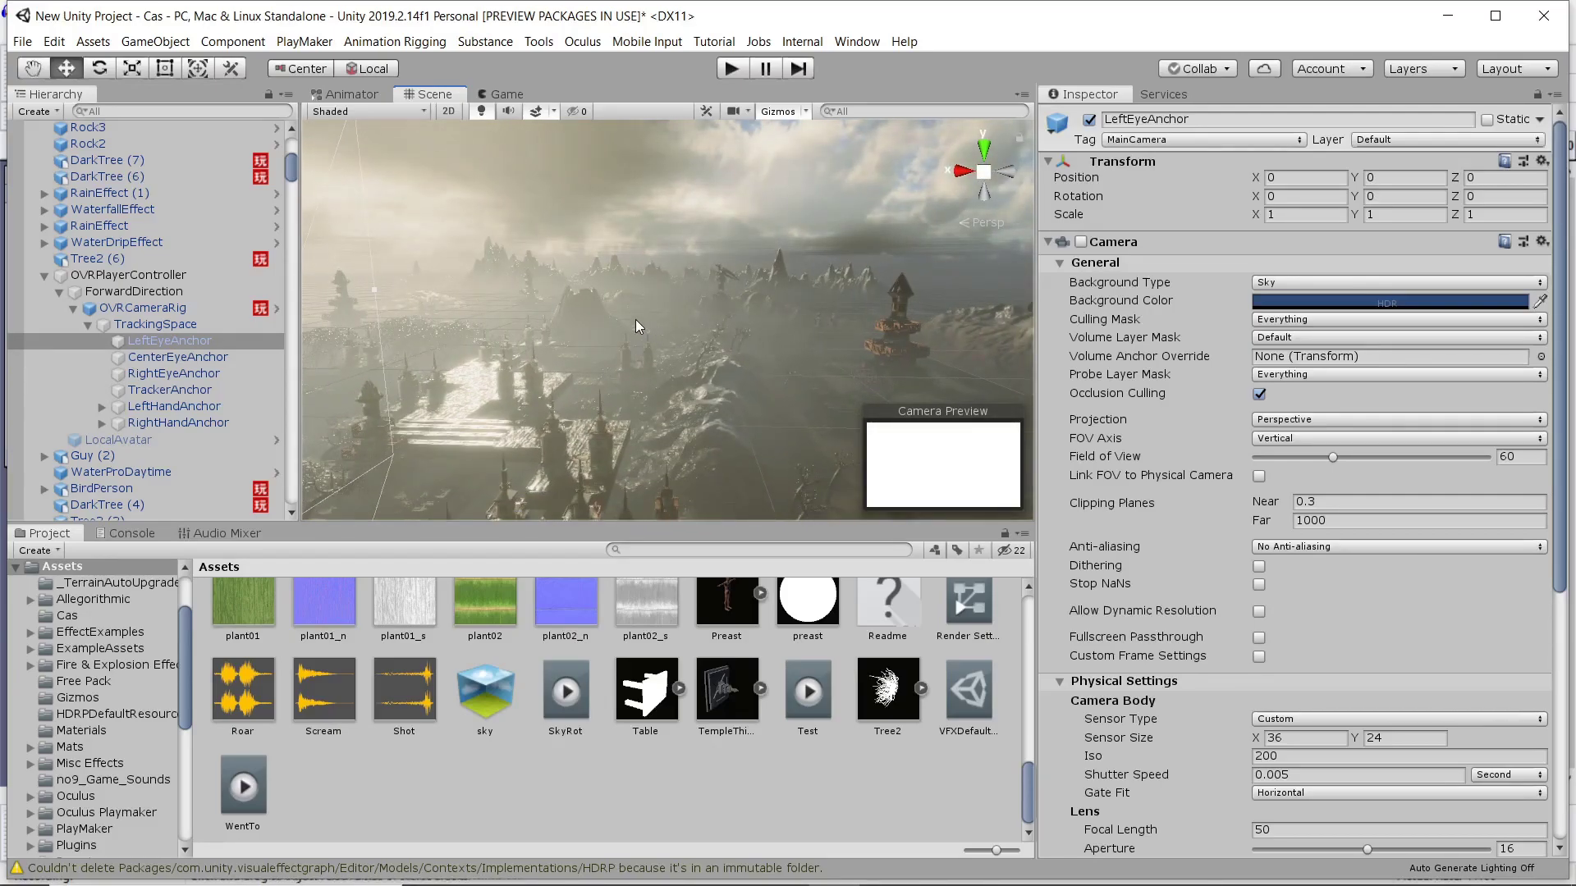
pyautogui.scroll(-2, 742, 279)
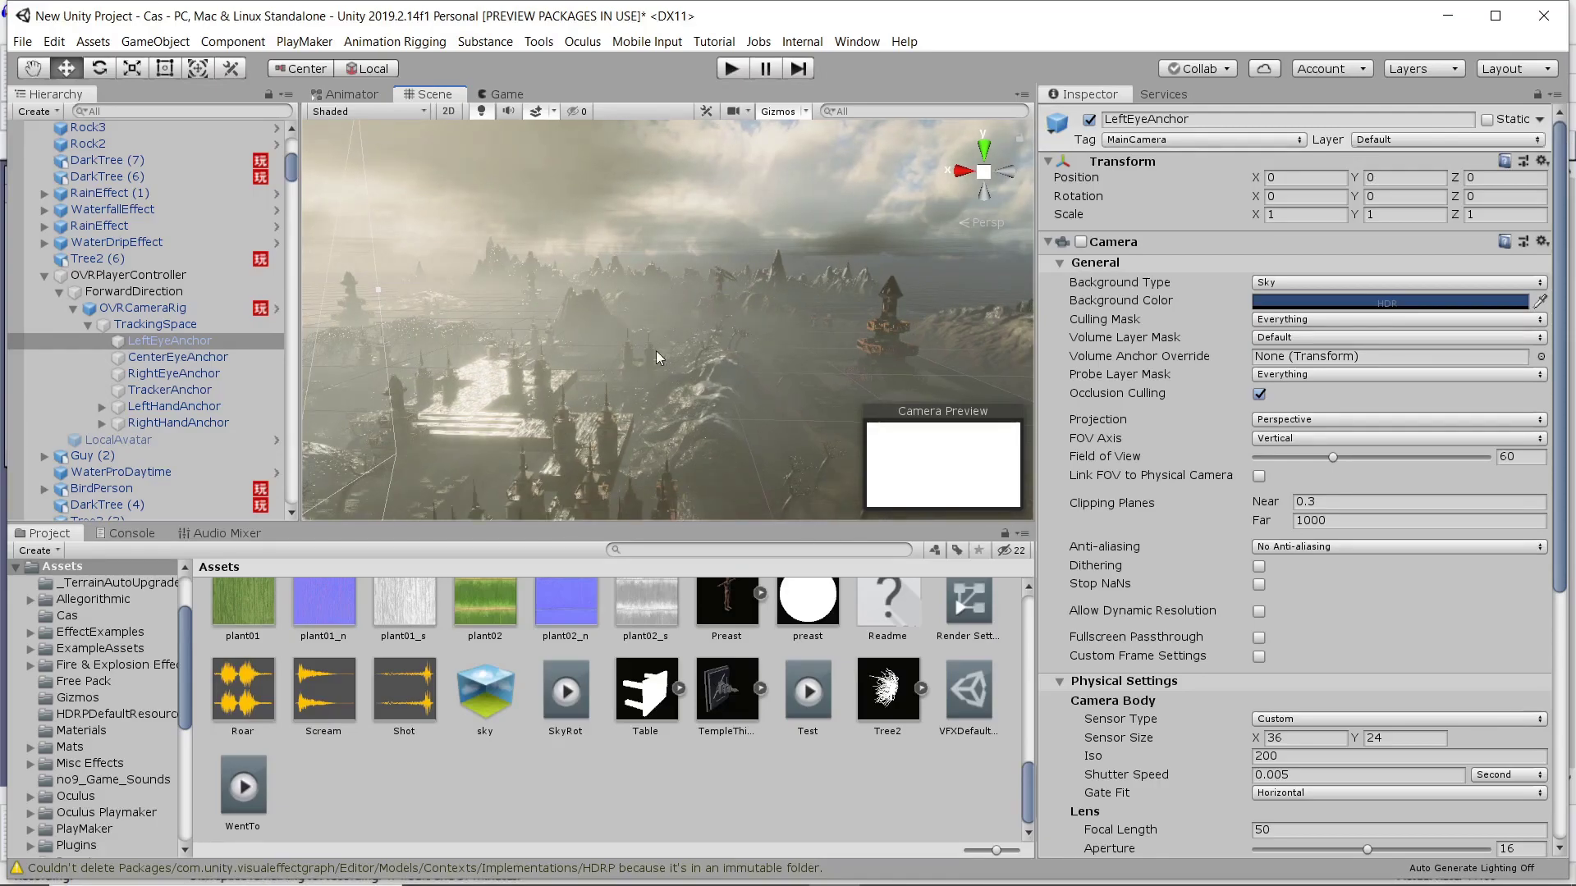
pyautogui.scroll(-1, 654, 377)
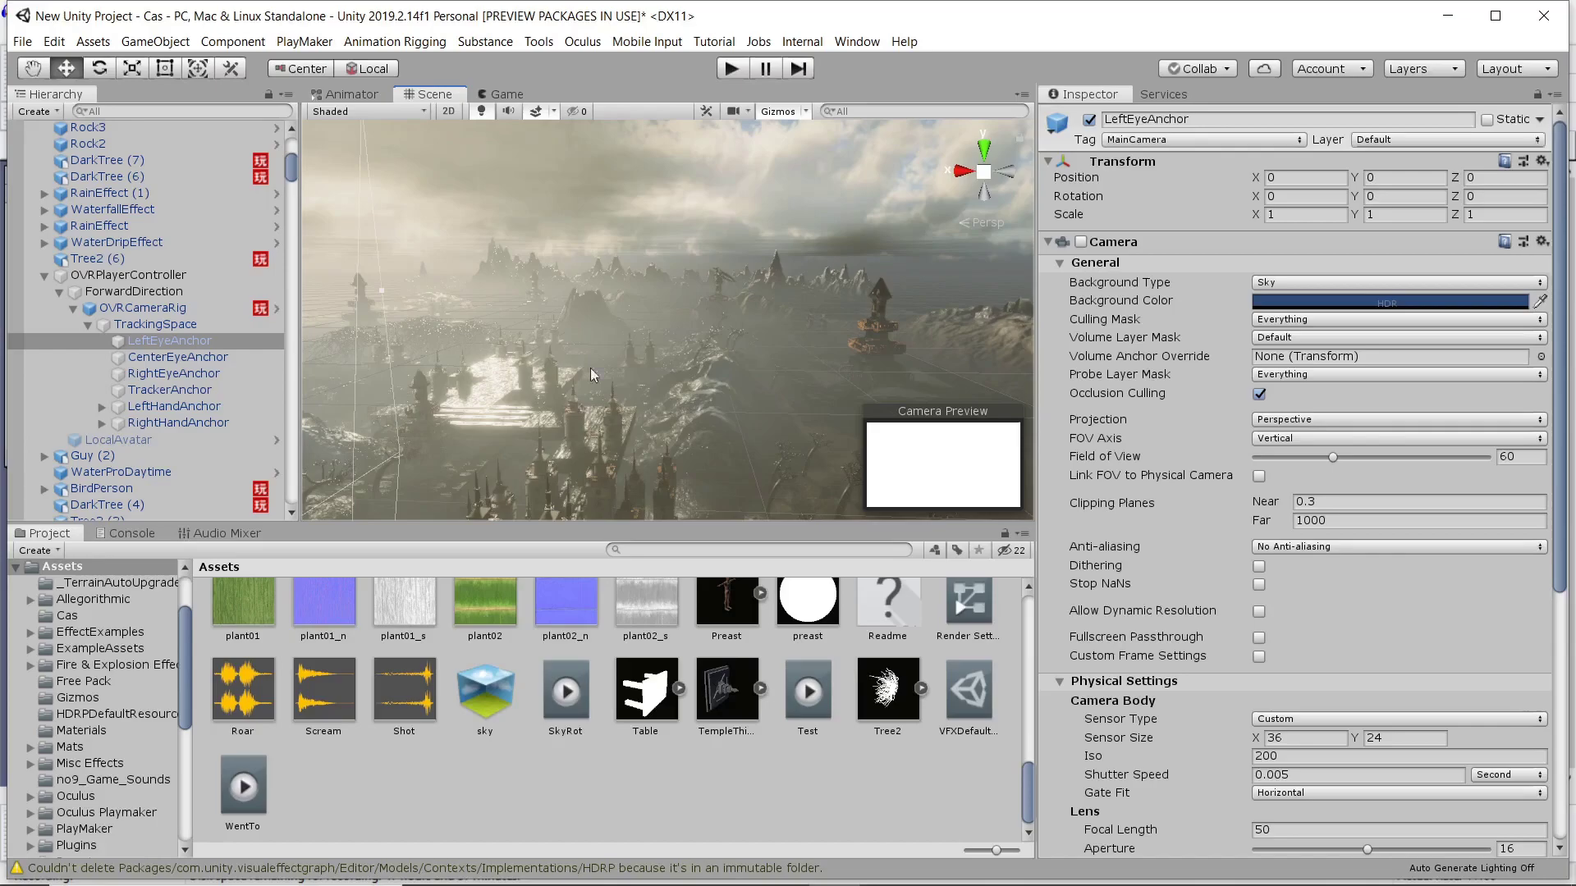
pyautogui.keyDown('alt'); pyautogui.moveTo(750, 328); pyautogui.dragTo(757, 350); pyautogui.keyUp('alt')
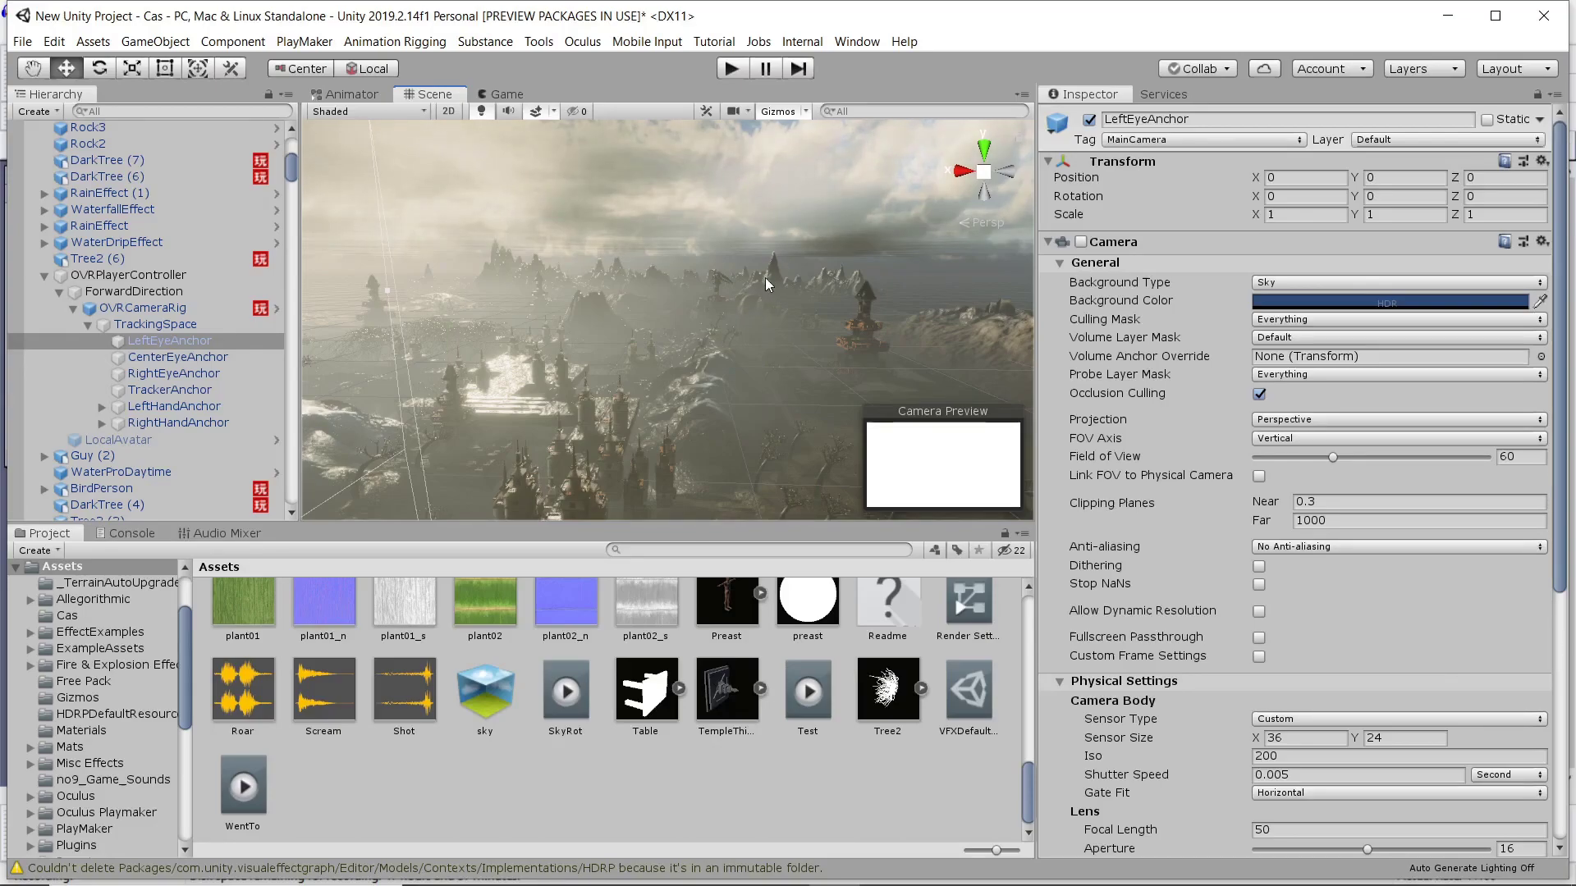
pyautogui.scroll(5, 757, 431)
pyautogui.keyDown('alt'); pyautogui.moveTo(757, 431); pyautogui.dragTo(544, 302); pyautogui.keyUp('alt')
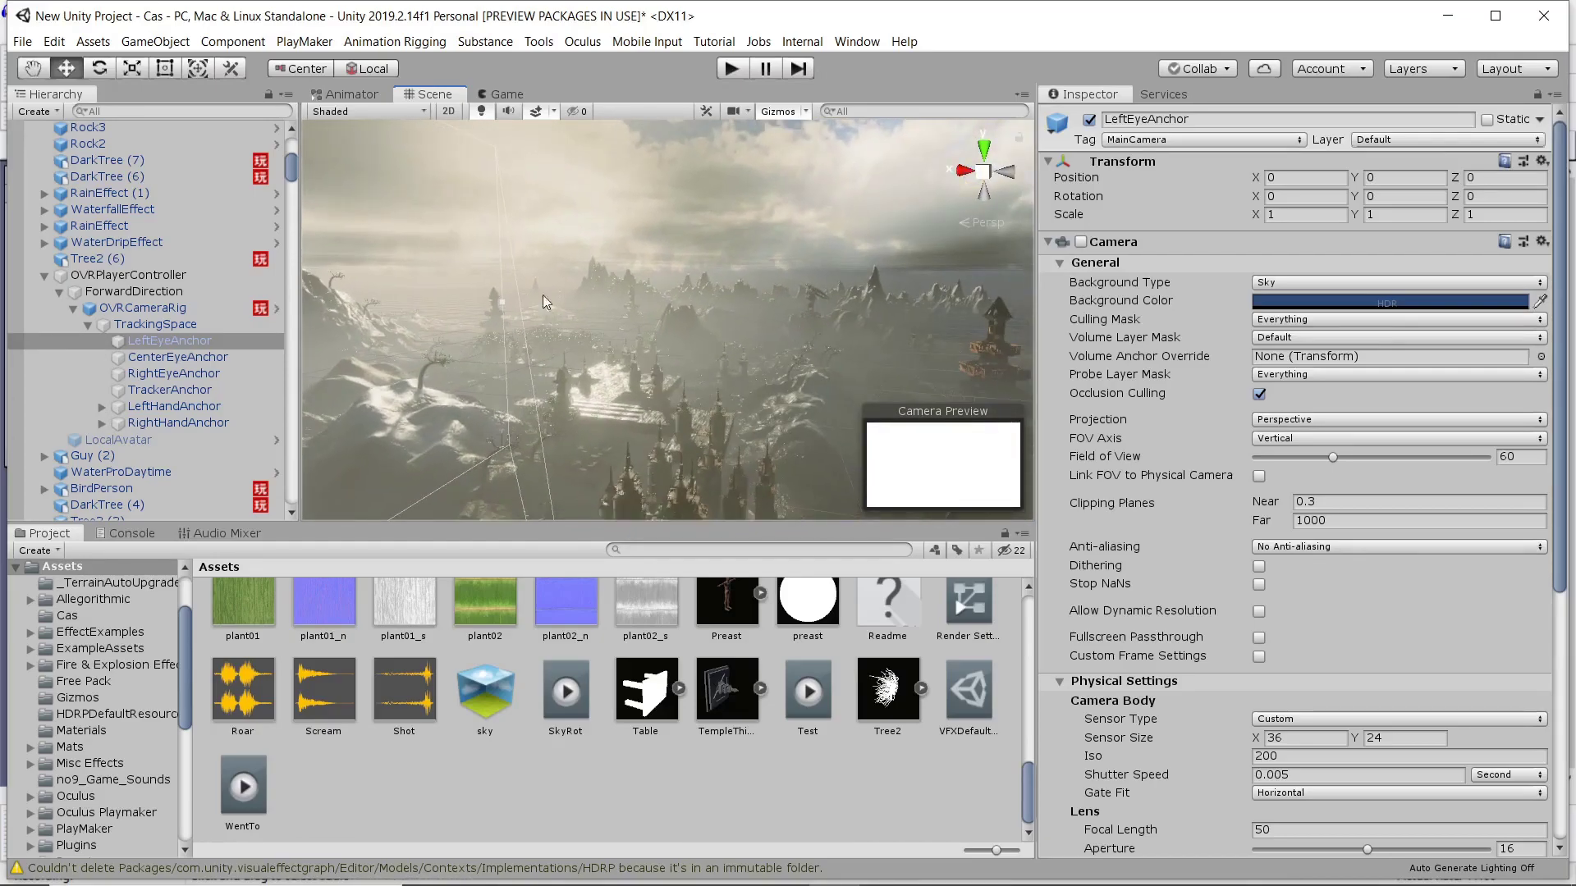
pyautogui.scroll(3, 652, 390)
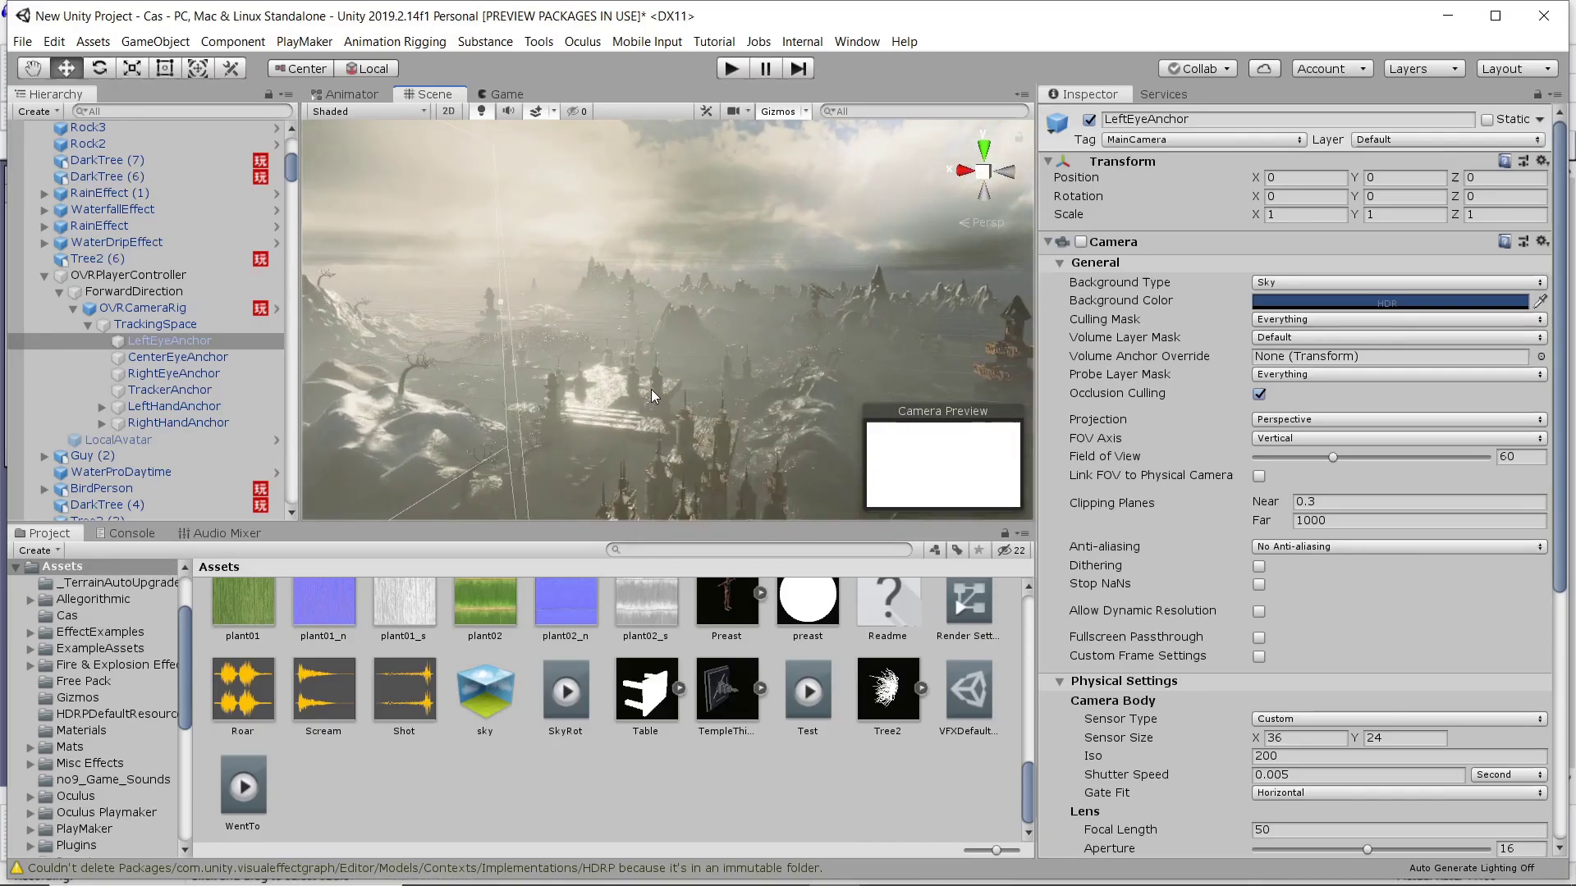
pyautogui.scroll(2, 652, 396)
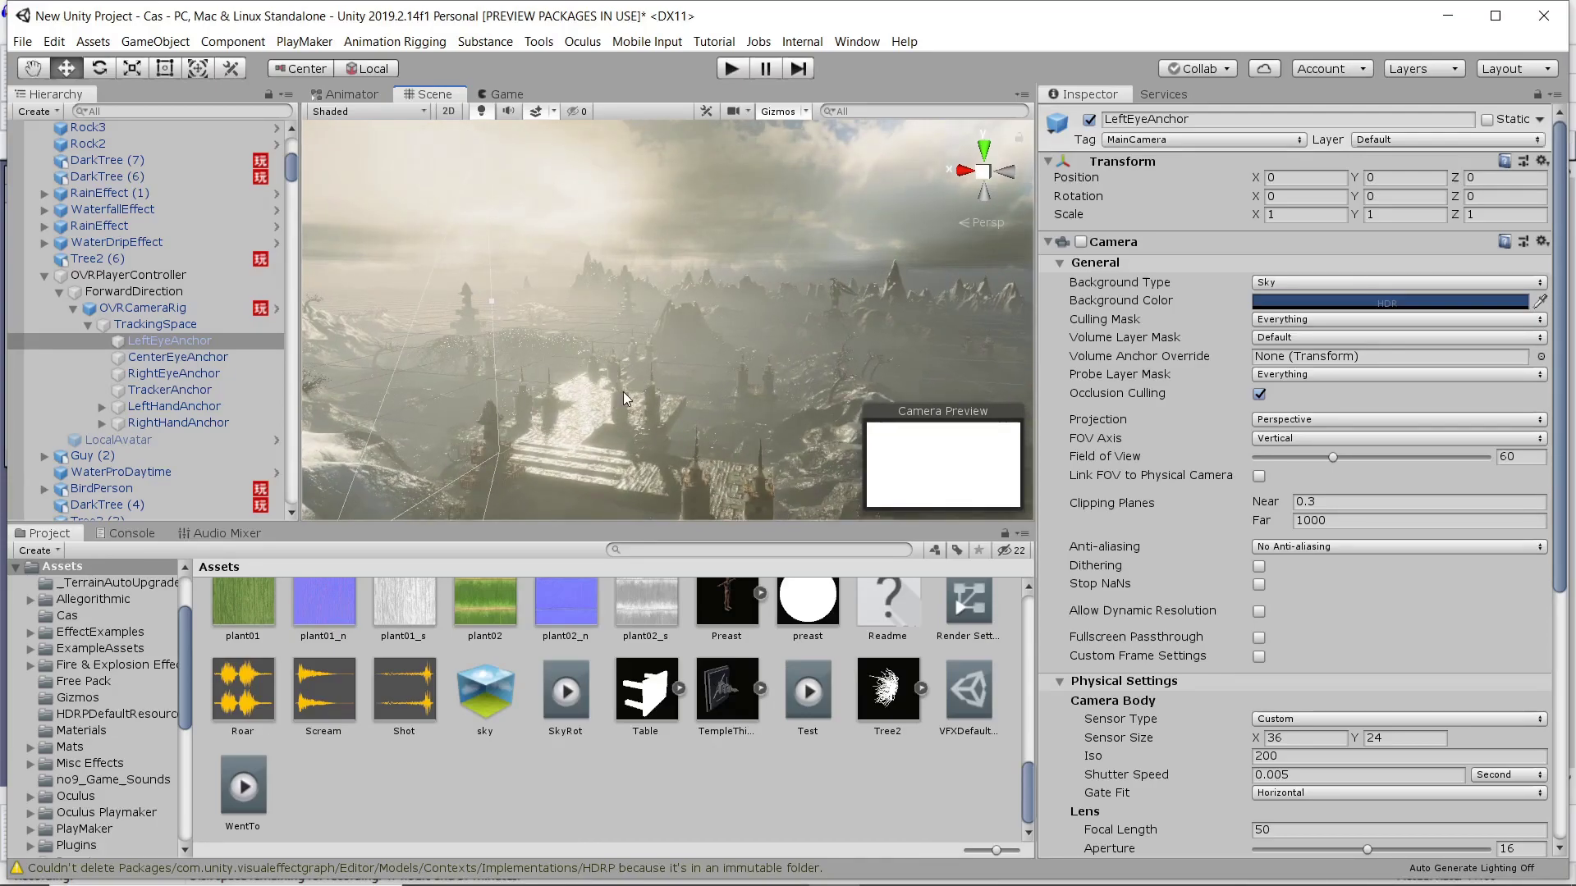
pyautogui.scroll(1, 548, 397)
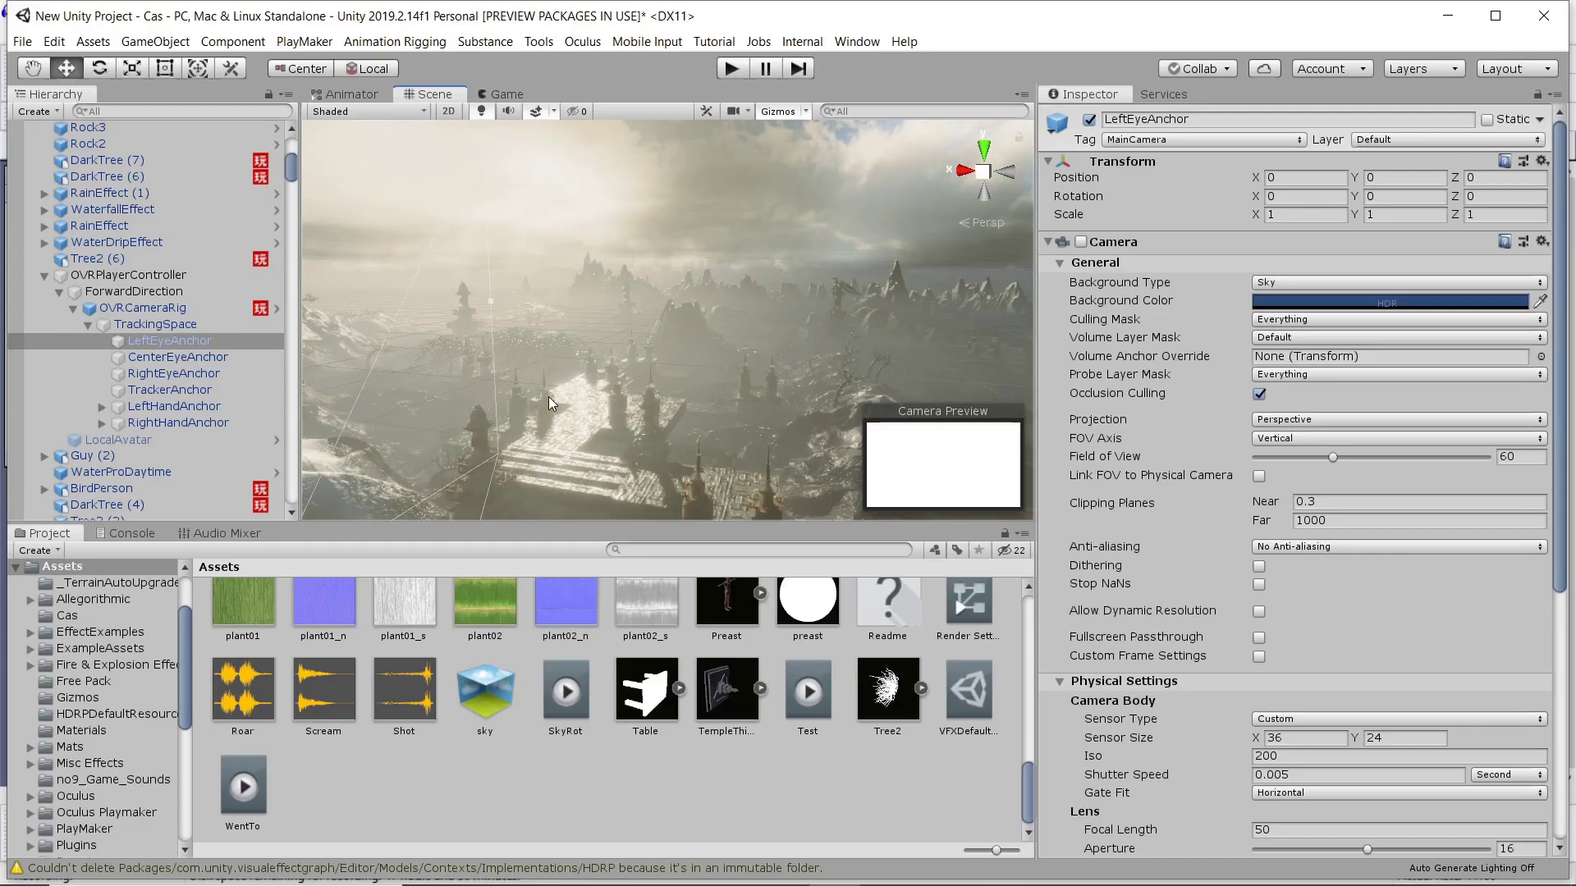
pyautogui.scroll(2, 554, 396)
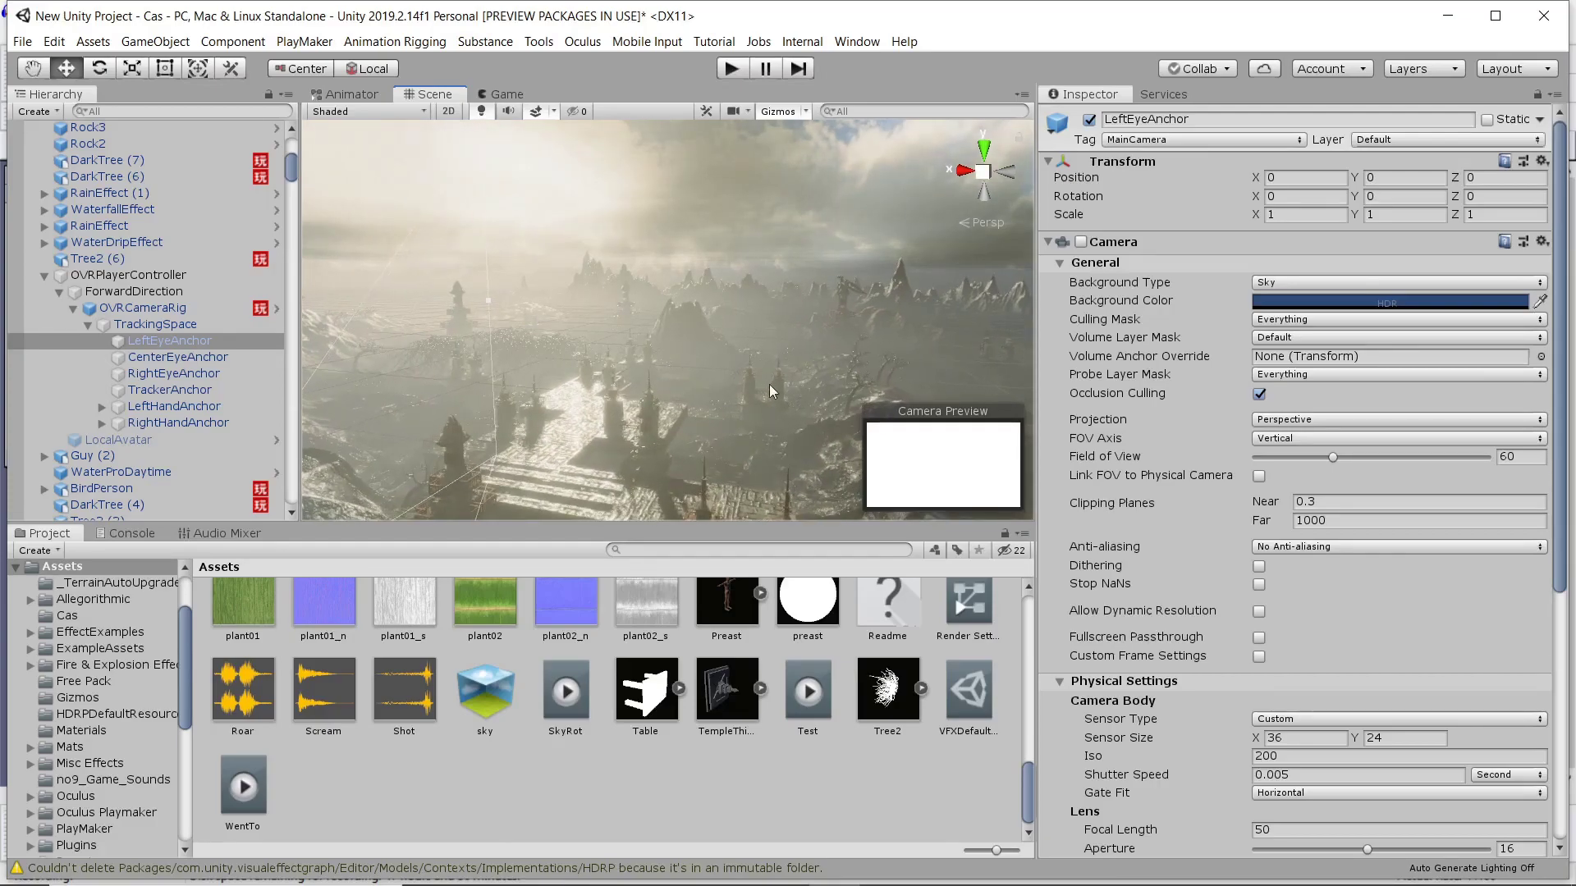
# - Select building_001, the twin spired towers inside HouseThing (3), and frame it in the scene view
pyautogui.click(751, 396)
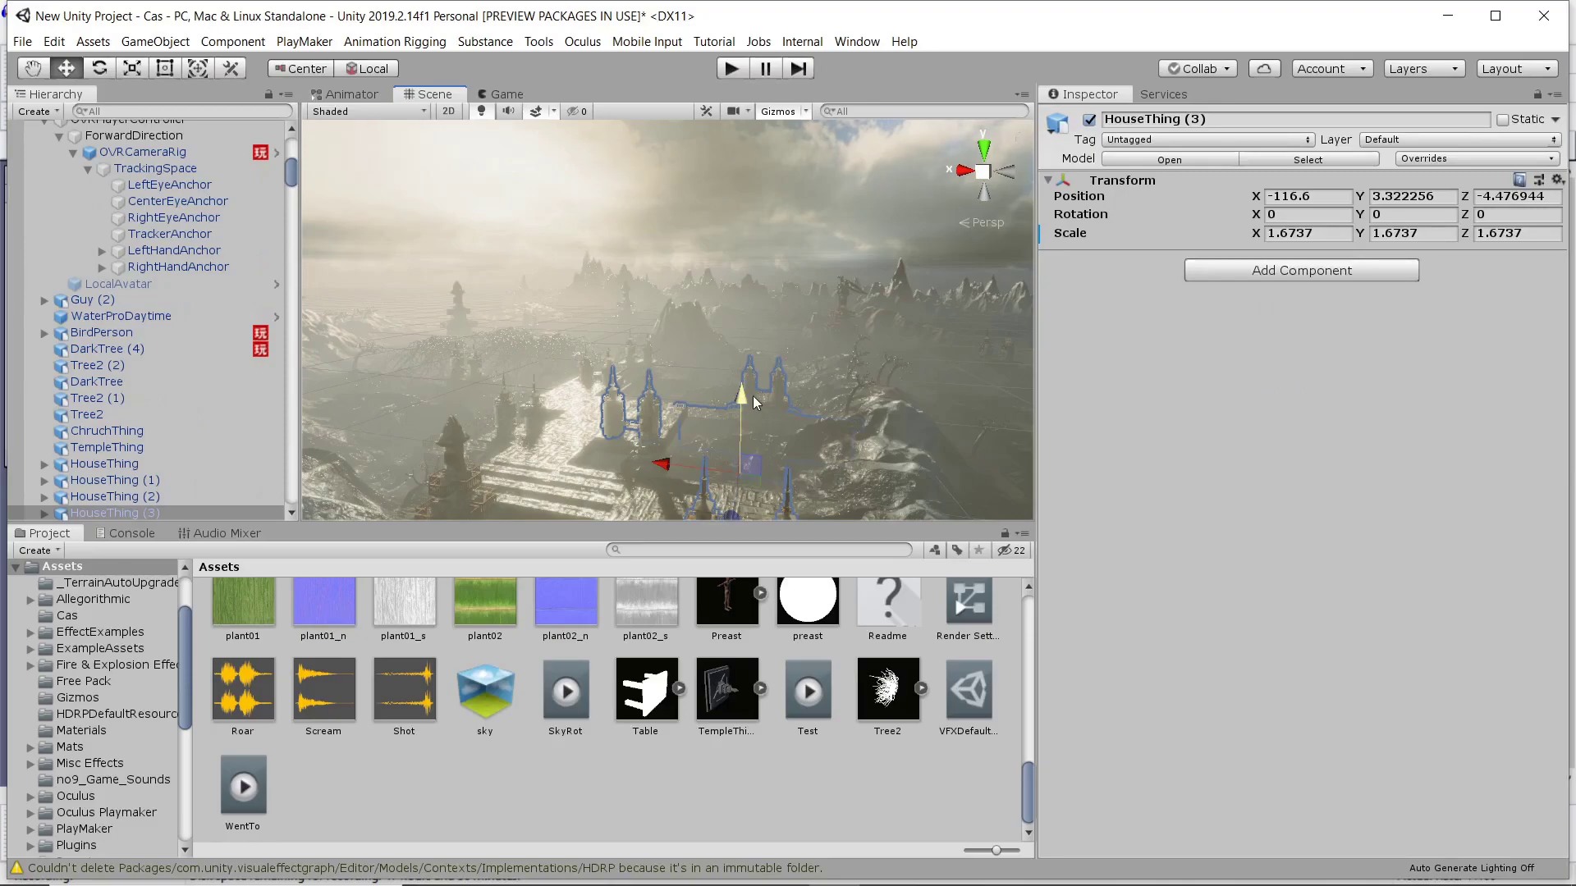
pyautogui.click(778, 397)
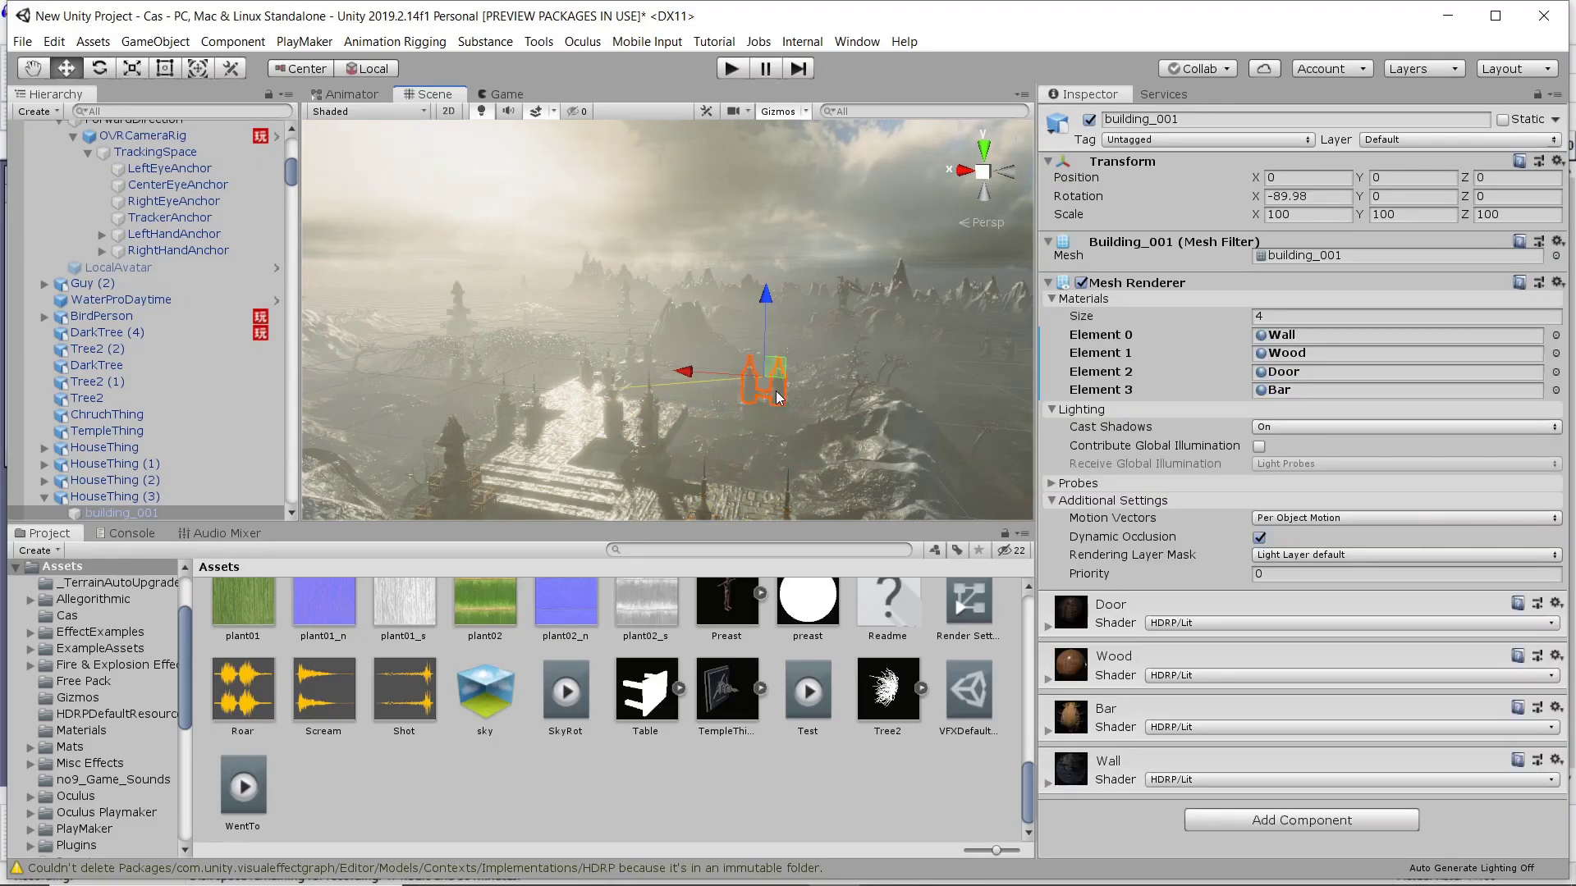
pyautogui.press('f')
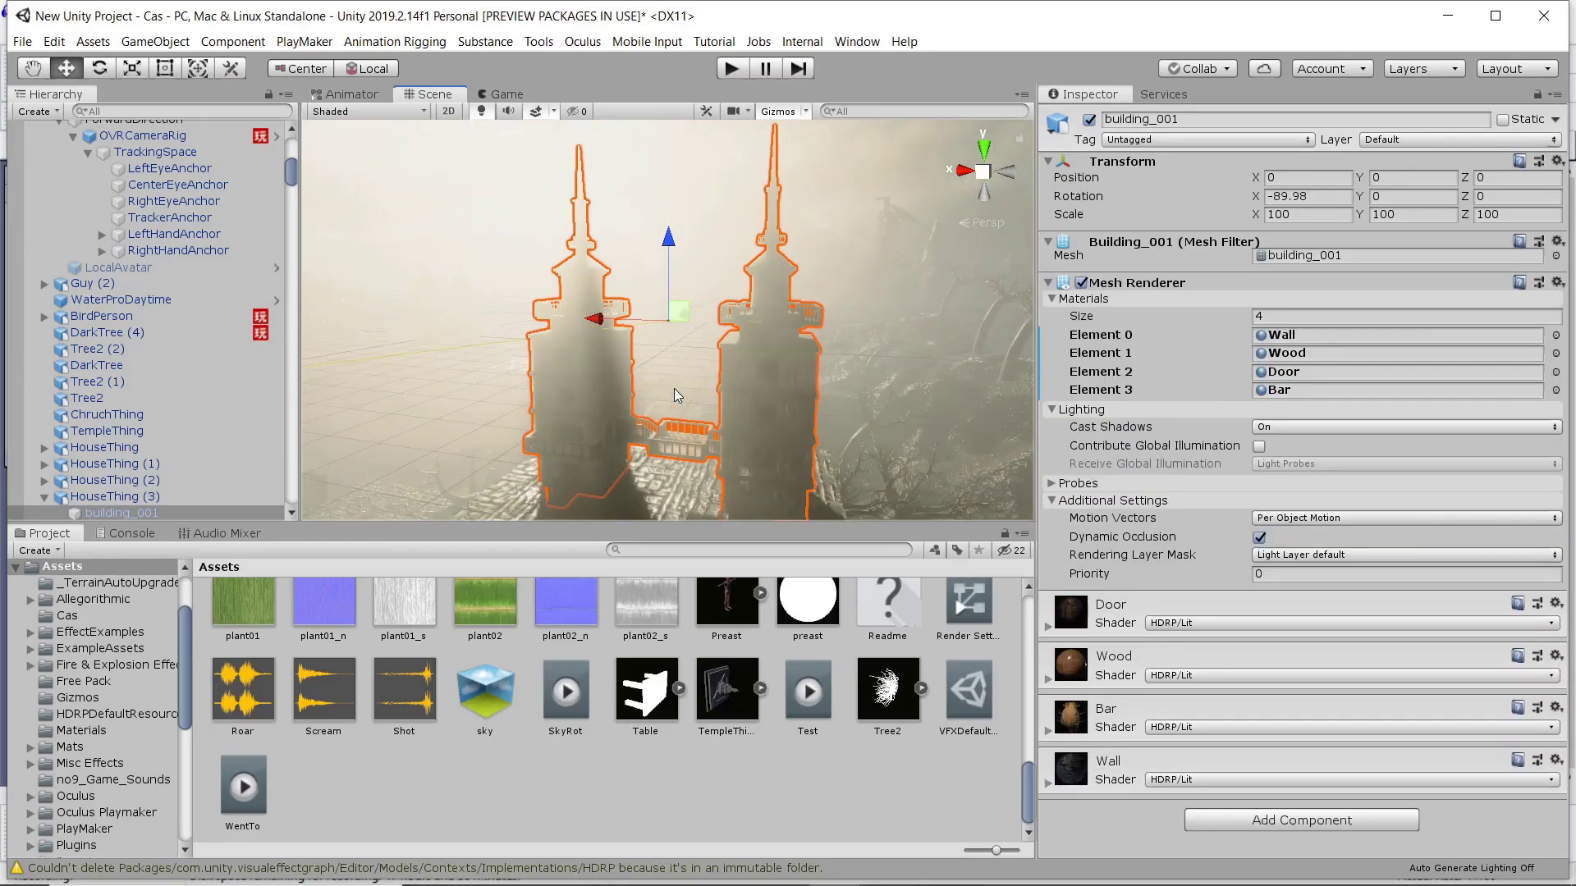
# - Look past the towers into the fog and select the flying dragon, Dragon1
pyautogui.moveTo(729, 398); pyautogui.dragTo(706, 247, button='right')
pyautogui.moveTo(694, 379); pyautogui.dragTo(607, 389, button='middle')
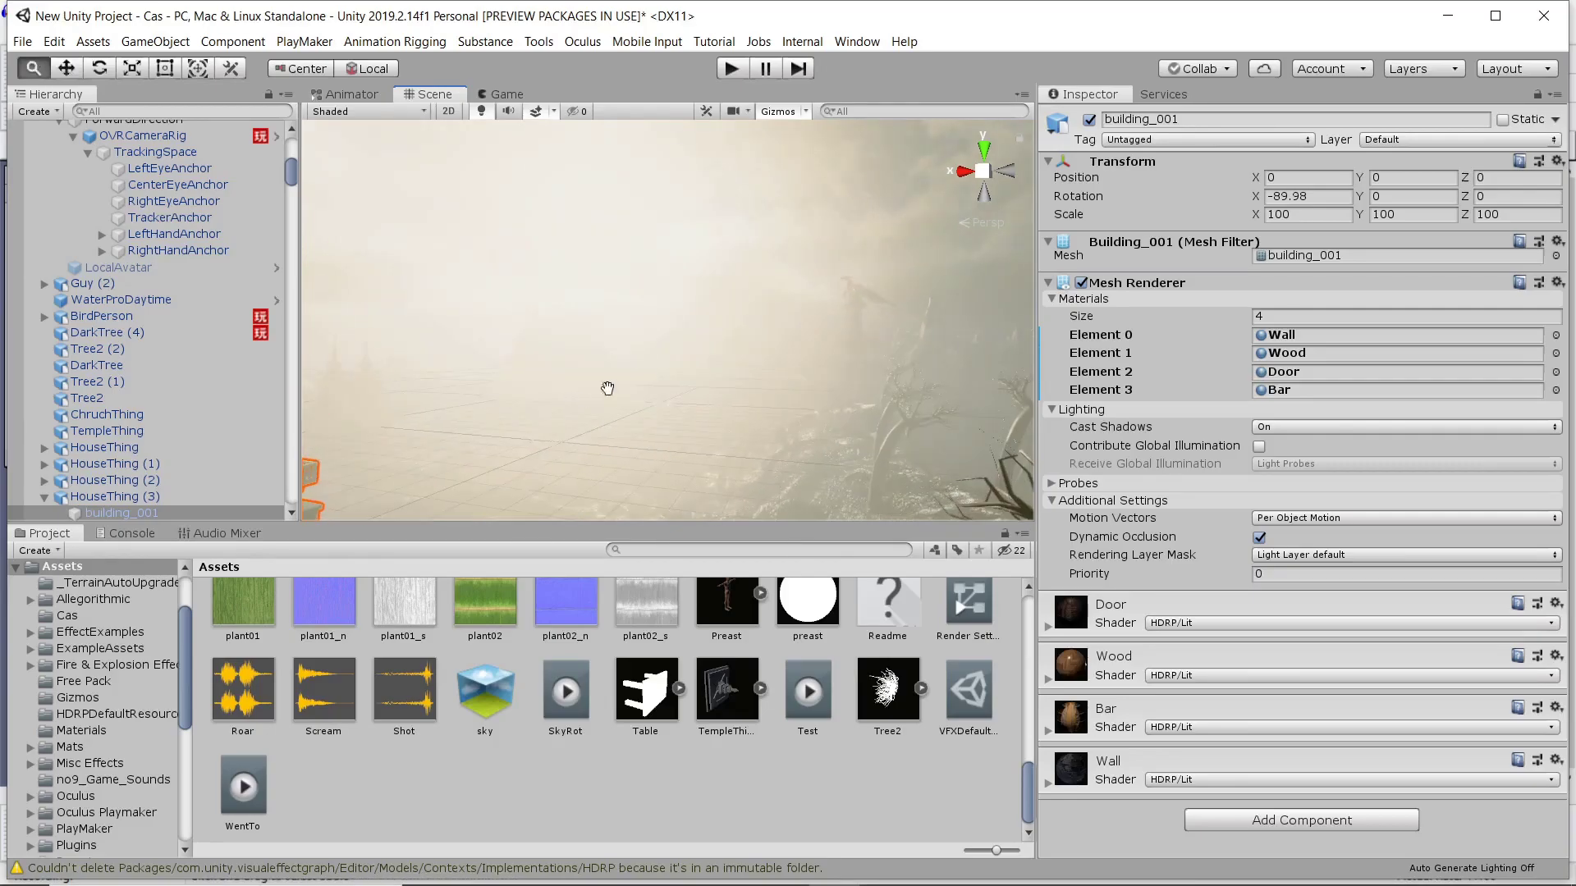
pyautogui.click(863, 295)
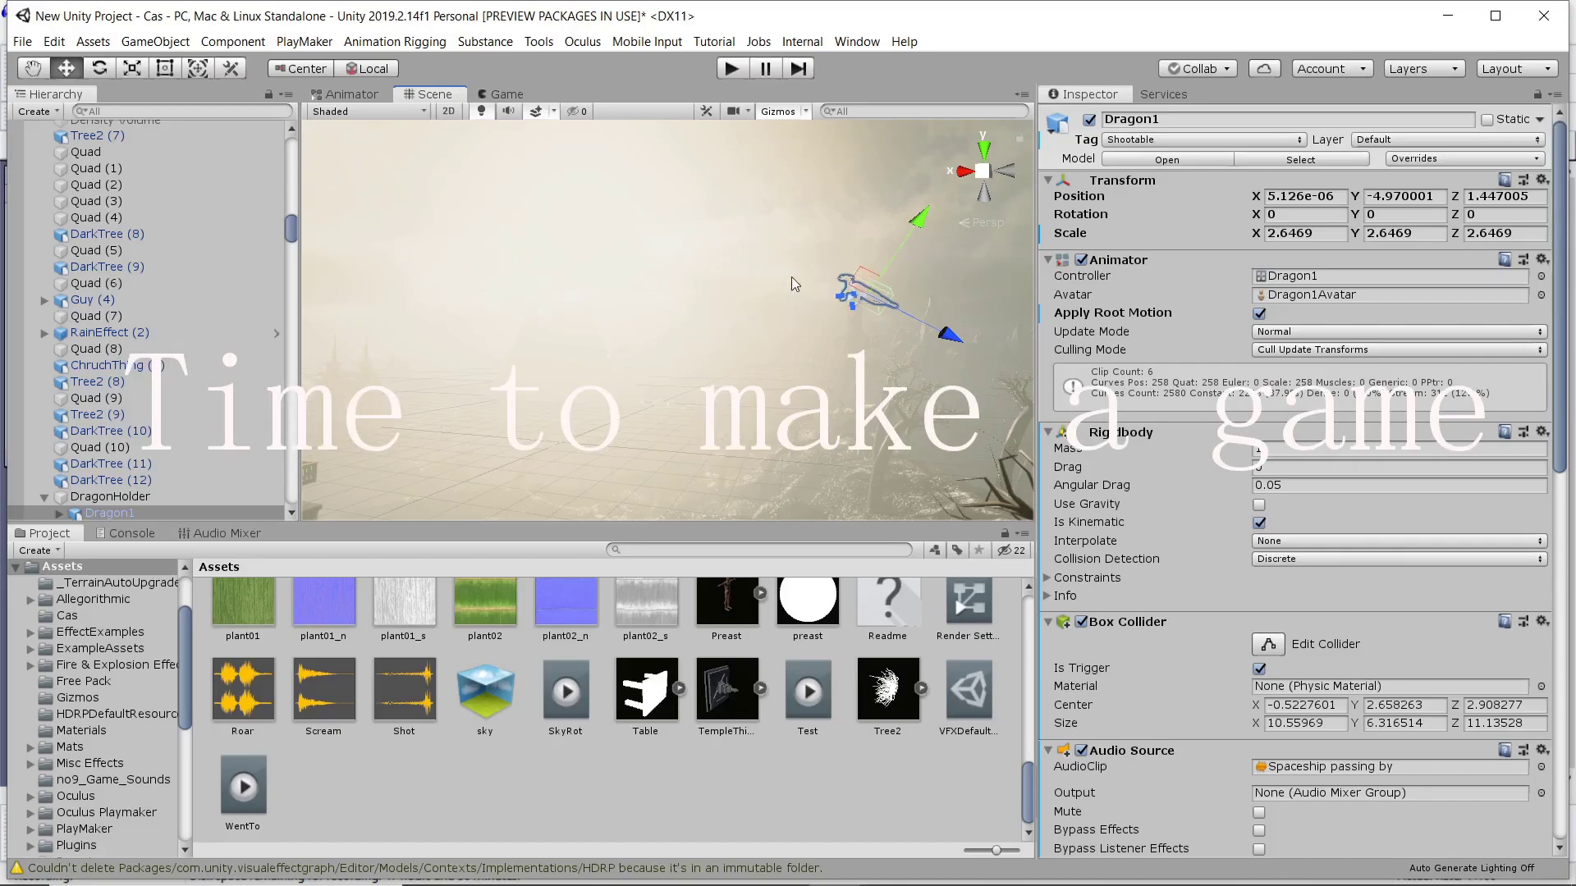
# - View the wider landscape beyond the dragon and select the distant temple, TempleThing
pyautogui.moveTo(792, 281); pyautogui.dragTo(626, 432, button='middle')
pyautogui.moveTo(742, 282); pyautogui.dragTo(567, 447, button='middle')
pyautogui.moveTo(705, 261); pyautogui.dragTo(583, 417, button='middle')
pyautogui.click(516, 379)
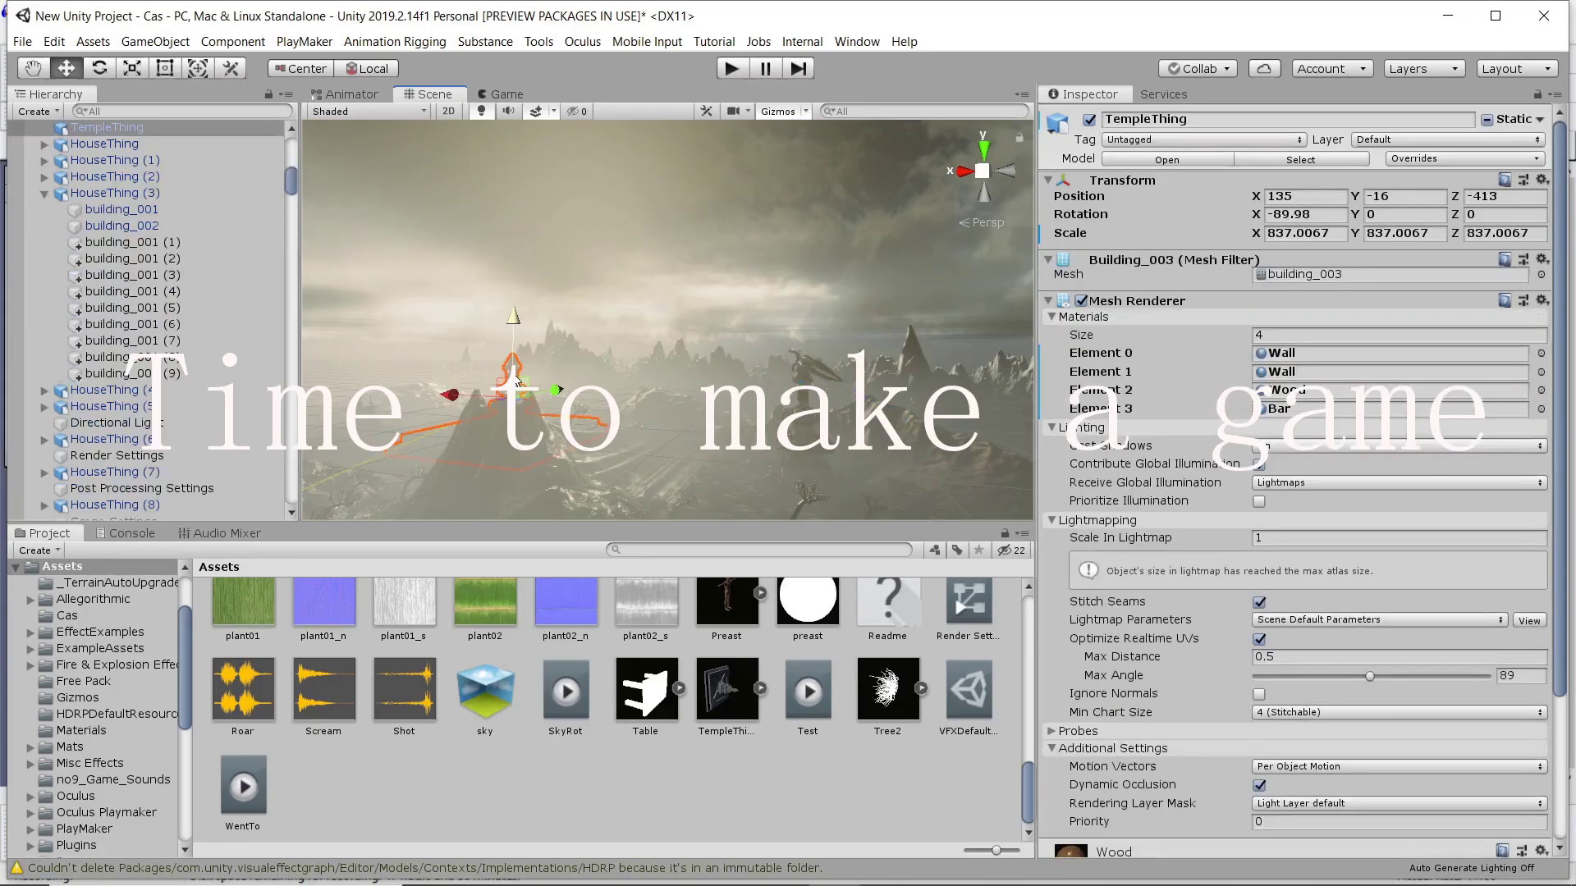